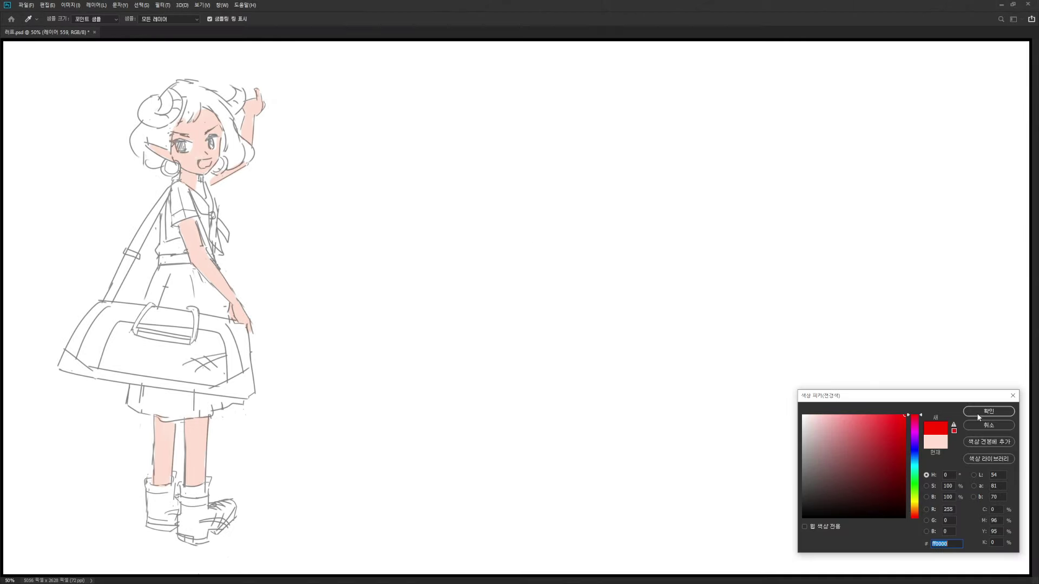
# Set the foreground colour to red ff0000 and sketch a second girl's face beside the first character
pyautogui.click(974, 413)
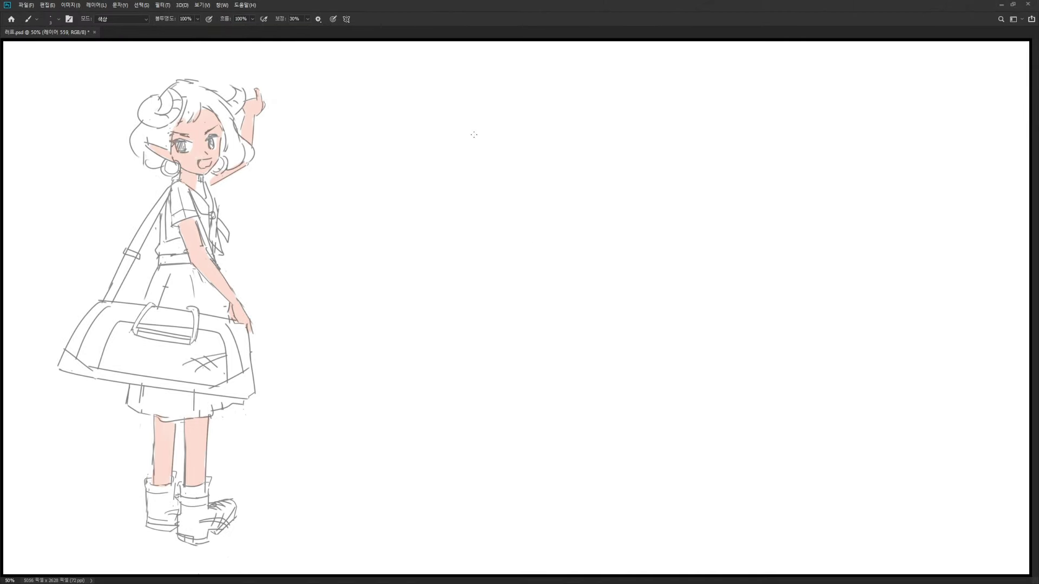
pyautogui.moveTo(476, 110)
pyautogui.mouseDown()
pyautogui.moveTo(468, 147)
pyautogui.moveTo(484, 172)
pyautogui.moveTo(524, 130)
pyautogui.moveTo(467, 131)
pyautogui.moveTo(476, 139)
pyautogui.moveTo(467, 153)
pyautogui.mouseUp()
pyautogui.hotkey('ctrl', 'z')
pyautogui.moveTo(494, 137)
pyautogui.mouseDown()
pyautogui.moveTo(471, 129)
pyautogui.moveTo(471, 157)
pyautogui.moveTo(539, 135)
pyautogui.moveTo(502, 114)
pyautogui.mouseUp()
# Lasso the new face sketch, adjust it with Free Transform and deselect it
pyautogui.press('l')
pyautogui.hotkey('ctrl', 't')
pyautogui.press('Return')
pyautogui.hotkey('ctrl', 'd')
pyautogui.press('e')
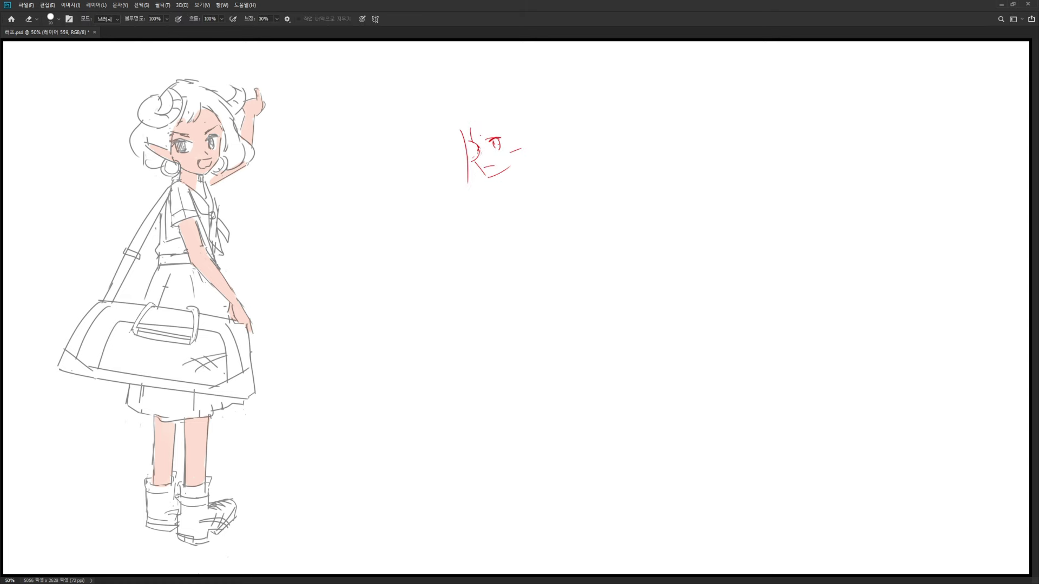
# Draw the bangs, the crown of the head and a long hair outline flaring down to shoulder length
pyautogui.press('b')
pyautogui.moveTo(466, 114)
pyautogui.mouseDown()
pyautogui.moveTo(463, 138)
pyautogui.moveTo(479, 120)
pyautogui.mouseUp()
pyautogui.moveTo(481, 113); pyautogui.dragTo(495, 133)
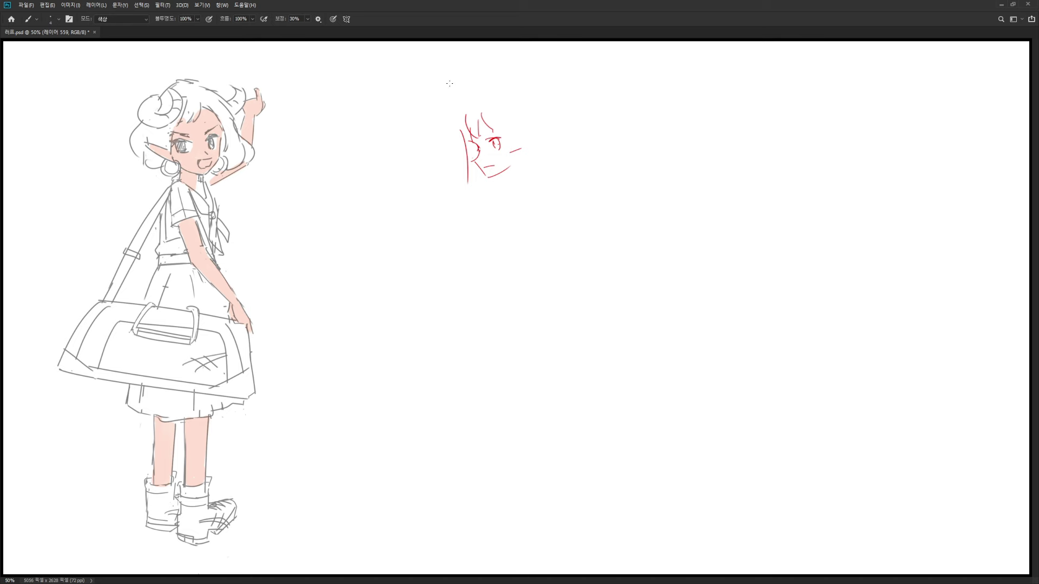
pyautogui.moveTo(450, 83); pyautogui.dragTo(430, 276)
pyautogui.hotkey('ctrl', 'z')
pyautogui.moveTo(469, 172)
pyautogui.mouseDown()
pyautogui.moveTo(428, 258)
pyautogui.moveTo(571, 235)
pyautogui.mouseUp()
pyautogui.moveTo(501, 93)
pyautogui.mouseDown()
pyautogui.moveTo(561, 236)
pyautogui.moveTo(528, 114)
pyautogui.moveTo(460, 135)
pyautogui.mouseUp()
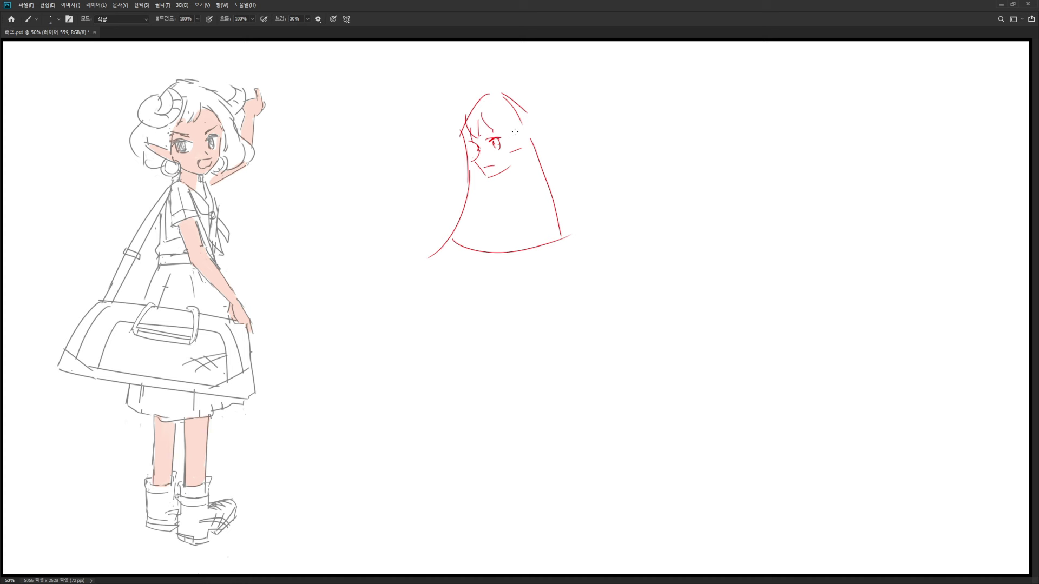
pyautogui.moveTo(504, 95)
pyautogui.mouseDown()
pyautogui.moveTo(541, 140)
pyautogui.moveTo(578, 226)
pyautogui.mouseUp()
# Erase the hair's lower corner below the face and redraw it as narrow strands in front of the shoulder
pyautogui.press('e')
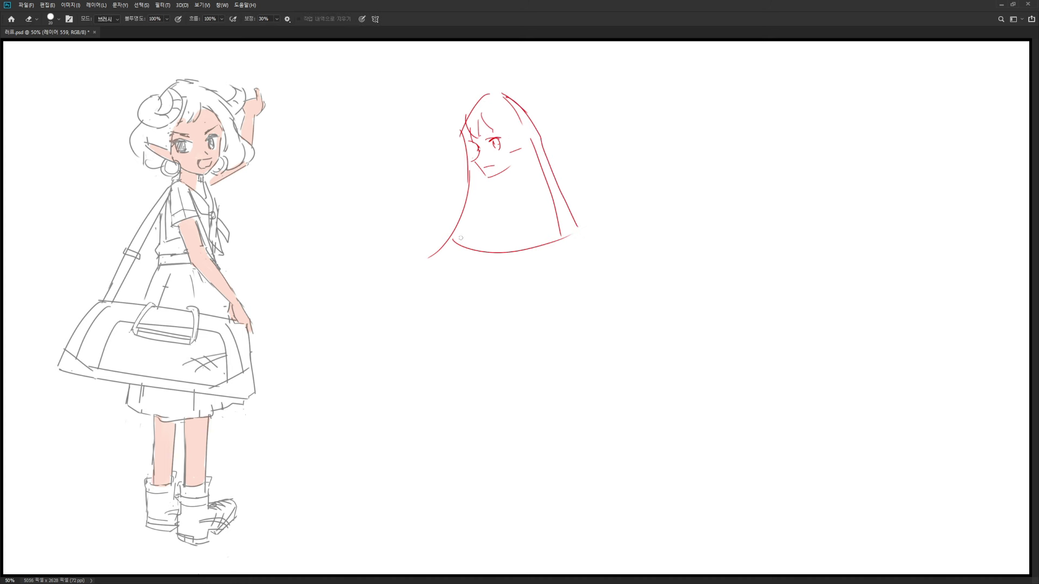
pyautogui.moveTo(459, 245); pyautogui.dragTo(471, 249)
pyautogui.press('b')
pyautogui.moveTo(466, 194)
pyautogui.mouseDown()
pyautogui.moveTo(453, 238)
pyautogui.moveTo(472, 249)
pyautogui.moveTo(440, 256)
pyautogui.mouseUp()
pyautogui.press('e')
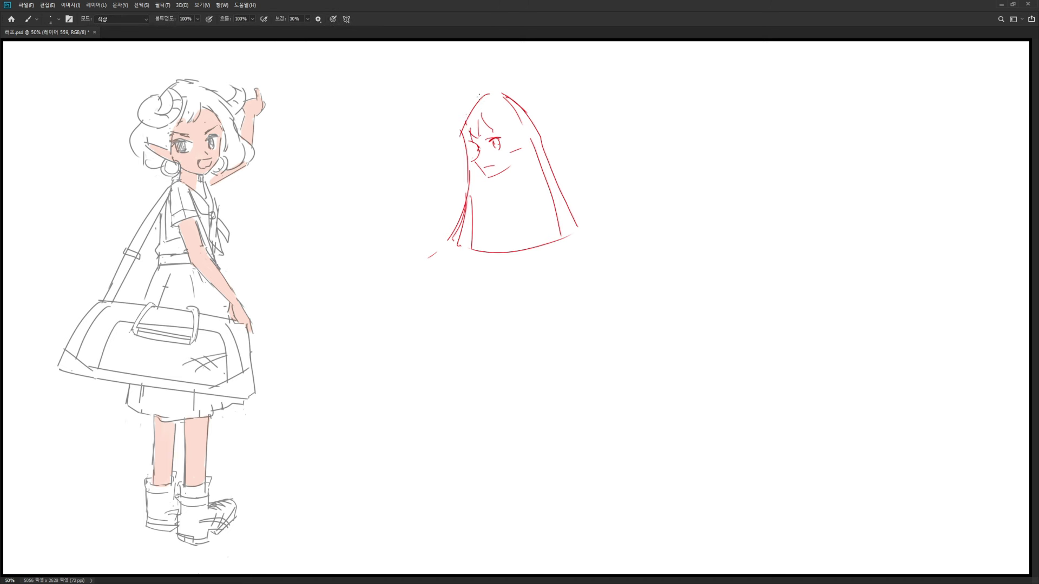
# Reshape the crown, add side locks and a pointed ear, and fill in the pupils of both eyes
pyautogui.moveTo(479, 94); pyautogui.dragTo(460, 131)
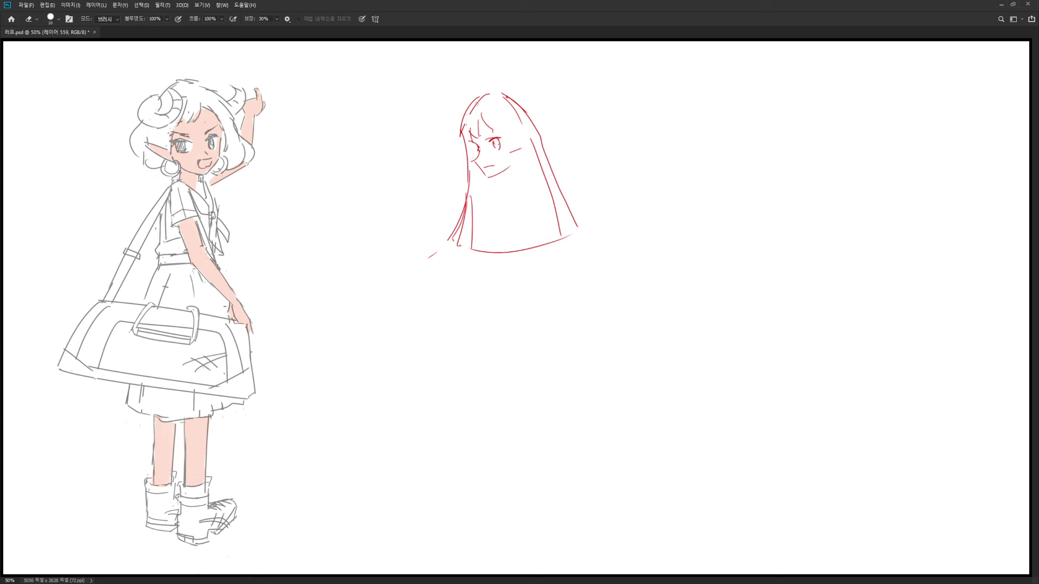
pyautogui.press('b')
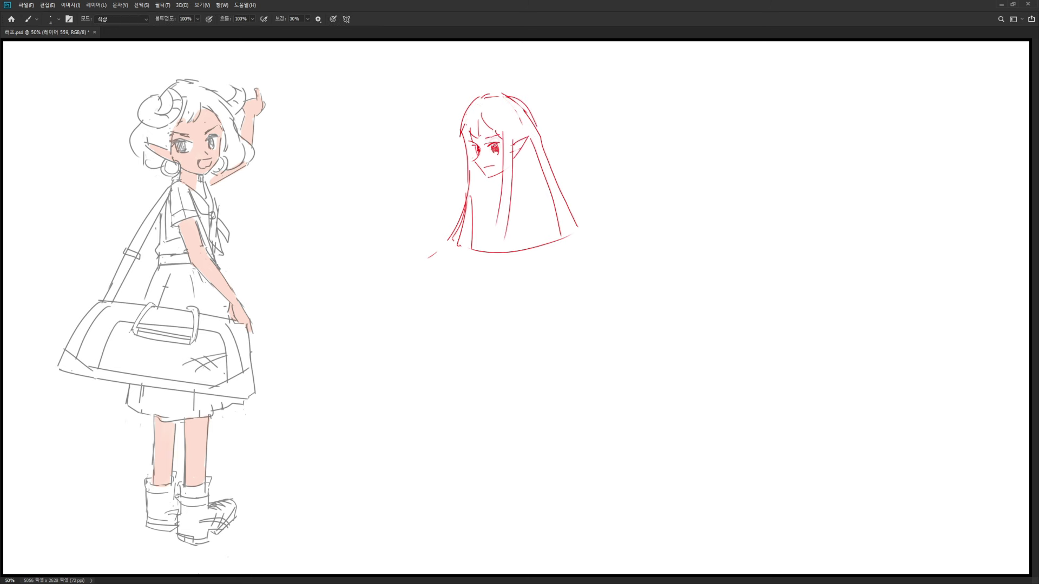
pyautogui.moveTo(493, 144); pyautogui.dragTo(494, 154)
pyautogui.click(491, 155)
# Lasso the red head and hair, scale them to about 109% and move them slightly down, then deselect
pyautogui.press('l')
pyautogui.moveTo(460, 84)
pyautogui.mouseDown()
pyautogui.moveTo(433, 174)
pyautogui.moveTo(576, 113)
pyautogui.moveTo(513, 85)
pyautogui.moveTo(645, 199)
pyautogui.mouseUp()
pyautogui.hotkey('ctrl', 't')
pyautogui.press('Return')
pyautogui.hotkey('ctrl', 't')
pyautogui.moveTo(519, 304); pyautogui.dragTo(524, 333)
pyautogui.moveTo(527, 232); pyautogui.dragTo(529, 237)
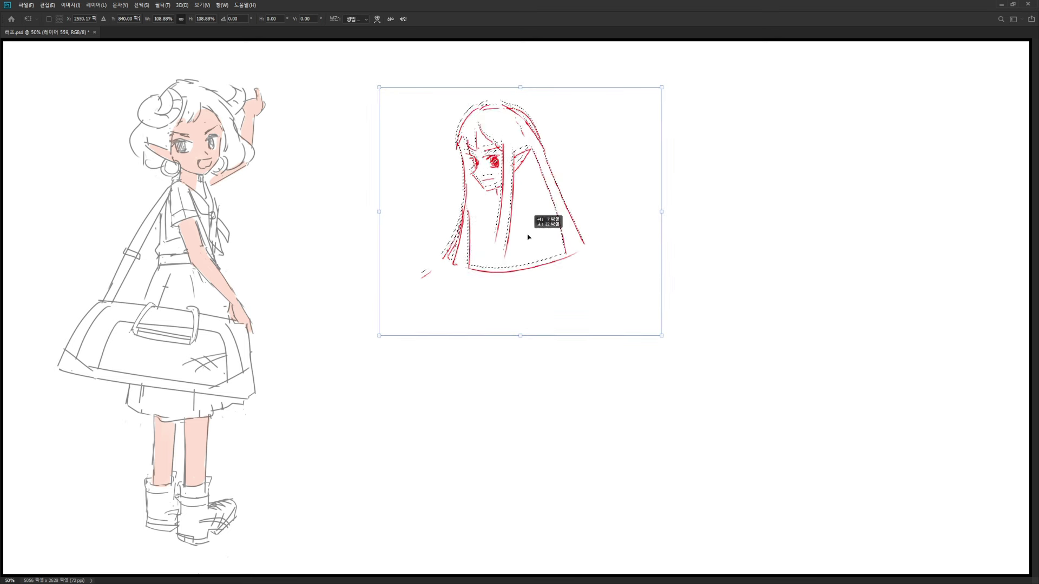
pyautogui.press('Return')
pyautogui.press('Return')
pyautogui.hotkey('ctrl', 'd')
pyautogui.press('b')
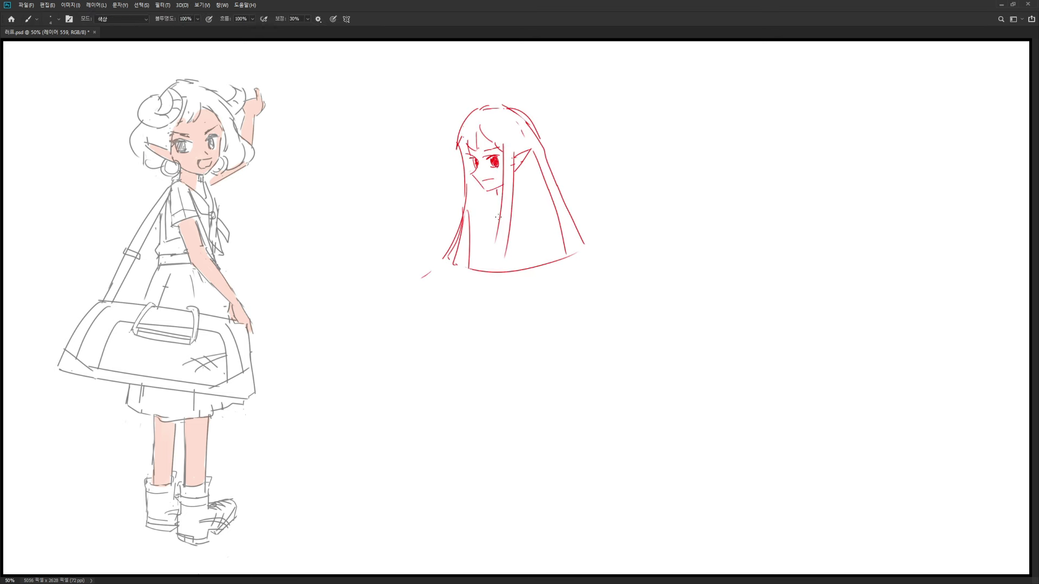
# Draw the near arm hanging down to a hand and erase the hair lines crossing it
pyautogui.moveTo(500, 200); pyautogui.dragTo(523, 308)
pyautogui.moveTo(516, 202)
pyautogui.mouseDown()
pyautogui.moveTo(540, 305)
pyautogui.moveTo(516, 305)
pyautogui.moveTo(523, 291)
pyautogui.moveTo(516, 303)
pyautogui.moveTo(532, 309)
pyautogui.moveTo(542, 294)
pyautogui.moveTo(540, 316)
pyautogui.mouseUp()
pyautogui.hotkey('ctrl', 'z')
pyautogui.press('e')
pyautogui.moveTo(518, 271); pyautogui.dragTo(529, 268)
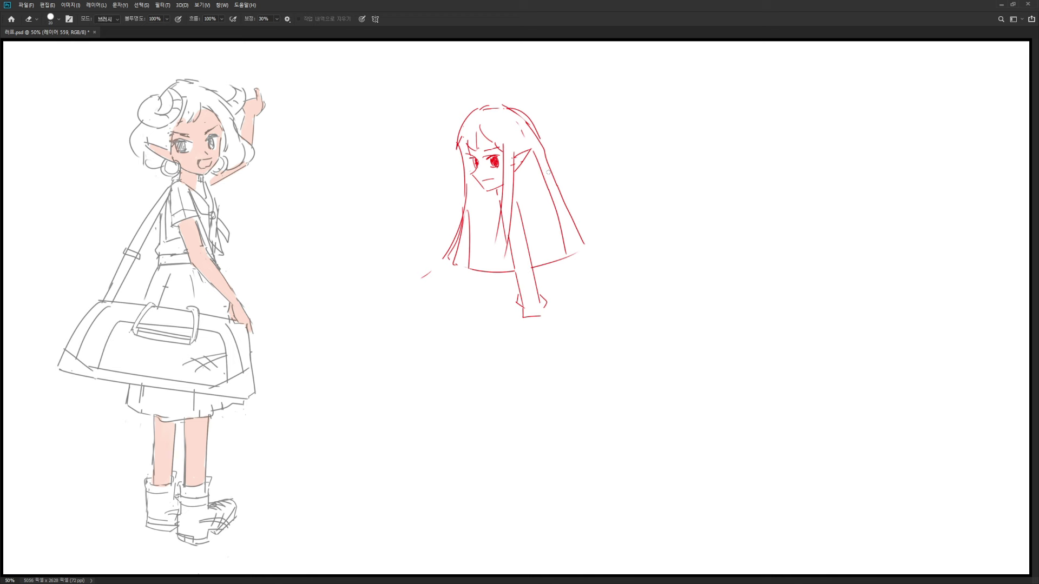
pyautogui.moveTo(504, 221); pyautogui.dragTo(504, 246)
pyautogui.press('b')
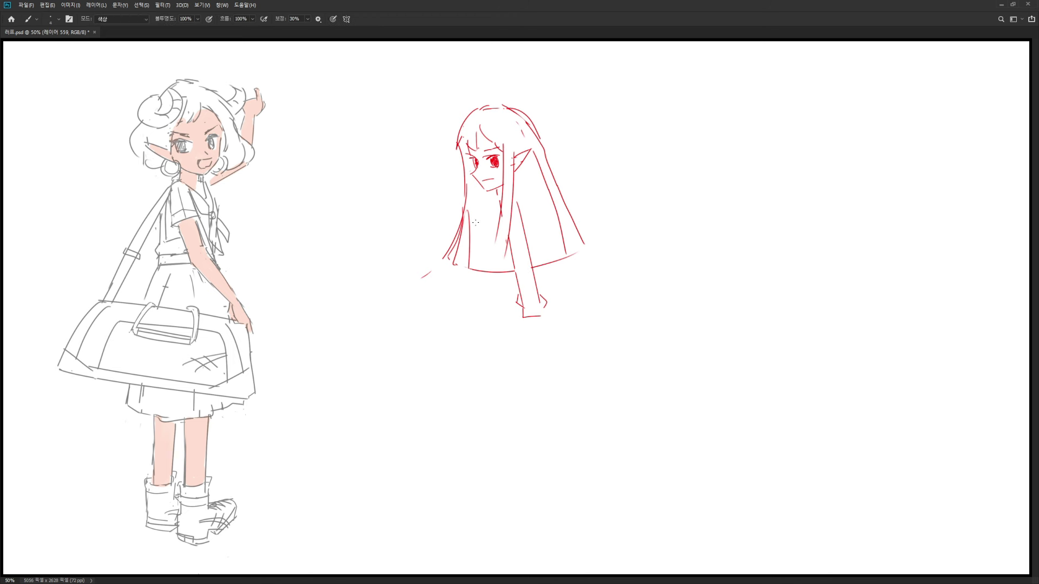
# Sketch the torso with a sailor collar and short sleeve, the pleated skirt and the near leg
pyautogui.moveTo(487, 198)
pyautogui.mouseDown()
pyautogui.moveTo(481, 255)
pyautogui.moveTo(491, 269)
pyautogui.moveTo(515, 268)
pyautogui.moveTo(507, 276)
pyautogui.mouseUp()
pyautogui.moveTo(492, 214); pyautogui.dragTo(479, 236)
pyautogui.moveTo(501, 195)
pyautogui.mouseDown()
pyautogui.moveTo(482, 217)
pyautogui.moveTo(485, 206)
pyautogui.moveTo(501, 208)
pyautogui.moveTo(471, 251)
pyautogui.mouseUp()
pyautogui.press('e')
pyautogui.press('b')
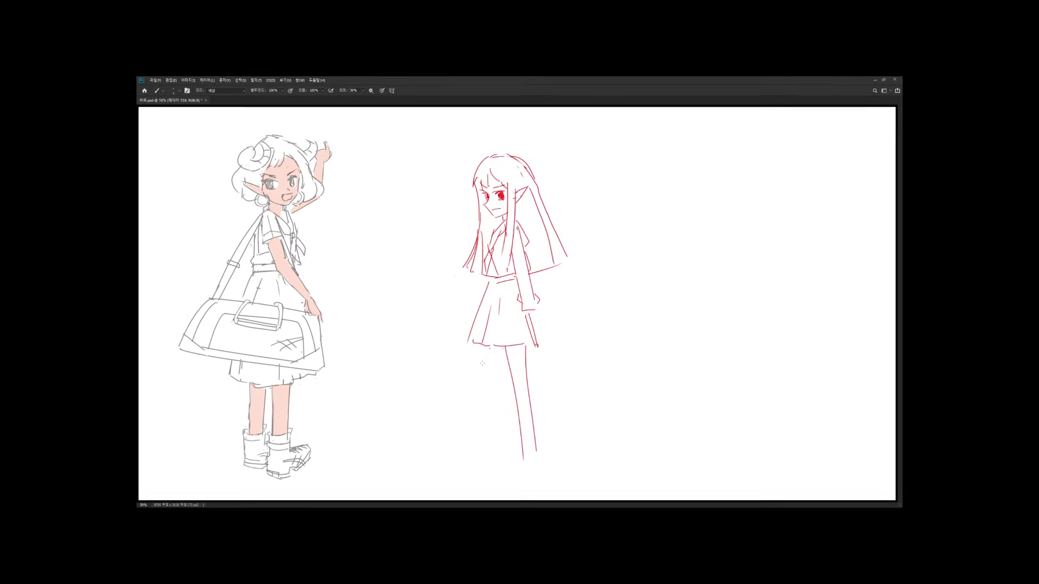
# Draw the far leg beneath the skirt as two long contour lines
pyautogui.moveTo(486, 352); pyautogui.dragTo(484, 438)
pyautogui.moveTo(496, 368); pyautogui.dragTo(497, 442)
pyautogui.moveTo(485, 349)
pyautogui.mouseDown()
pyautogui.moveTo(494, 387)
pyautogui.moveTo(495, 361)
pyautogui.moveTo(490, 390)
pyautogui.moveTo(477, 364)
pyautogui.moveTo(470, 381)
pyautogui.moveTo(491, 423)
pyautogui.moveTo(492, 402)
pyautogui.moveTo(489, 482)
pyautogui.mouseUp()
pyautogui.press('e')
pyautogui.press('b')
pyautogui.moveTo(493, 391)
pyautogui.mouseDown()
pyautogui.moveTo(483, 486)
pyautogui.moveTo(491, 397)
pyautogui.mouseUp()
# Outline a low shoe and sock top on the near leg and clean up the ankle
pyautogui.moveTo(521, 477); pyautogui.dragTo(536, 474)
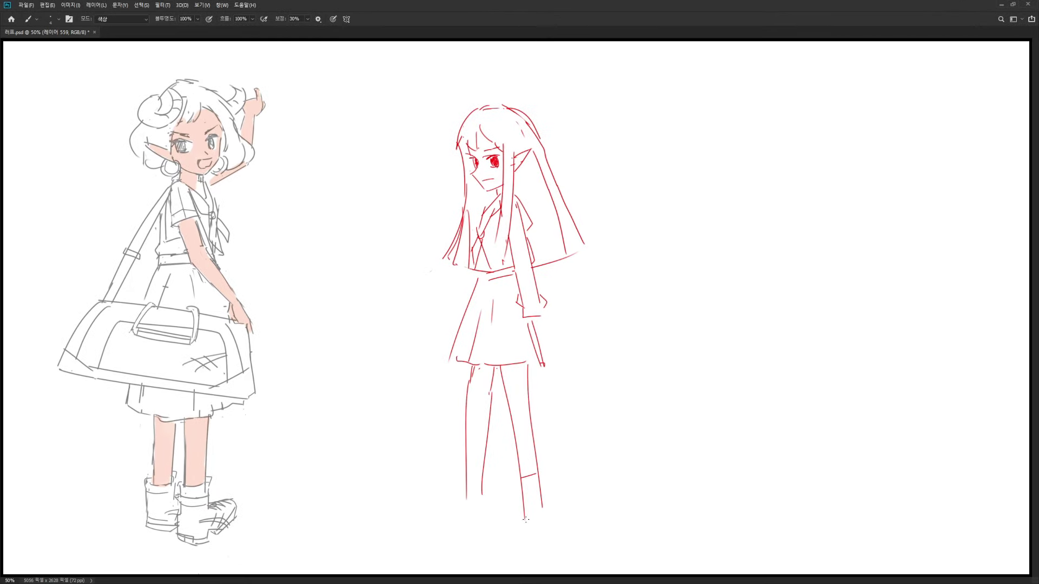
pyautogui.moveTo(501, 529); pyautogui.dragTo(548, 519)
pyautogui.moveTo(526, 527); pyautogui.dragTo(547, 522)
pyautogui.moveTo(527, 503)
pyautogui.mouseDown()
pyautogui.moveTo(542, 498)
pyautogui.moveTo(492, 524)
pyautogui.moveTo(505, 528)
pyautogui.moveTo(522, 511)
pyautogui.mouseUp()
pyautogui.press('e')
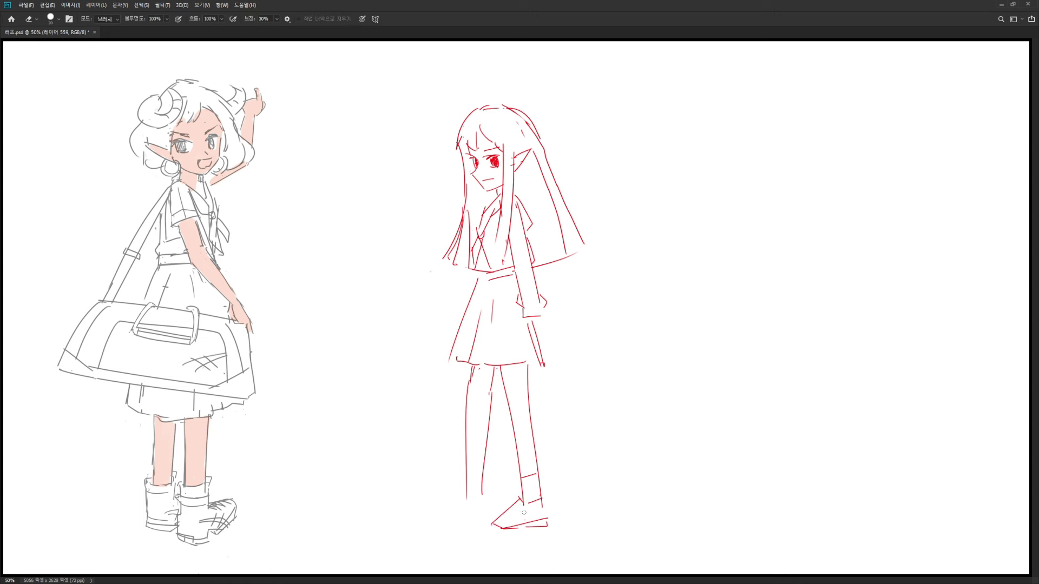
pyautogui.press('b')
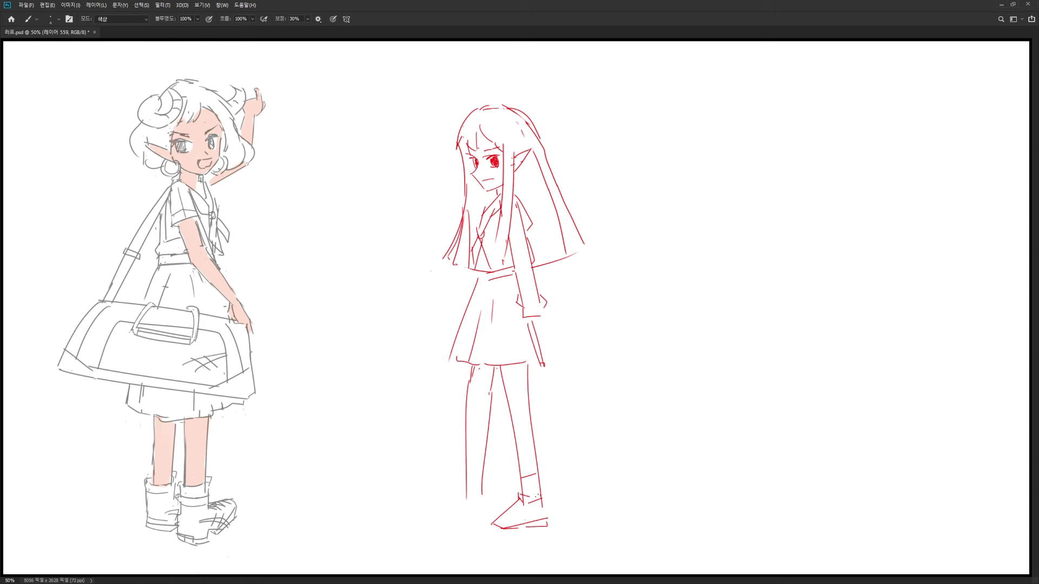
# Add sock folds, close the heel and sole, and draw laces and side stripes on the near shoe
pyautogui.moveTo(538, 495); pyautogui.dragTo(529, 499)
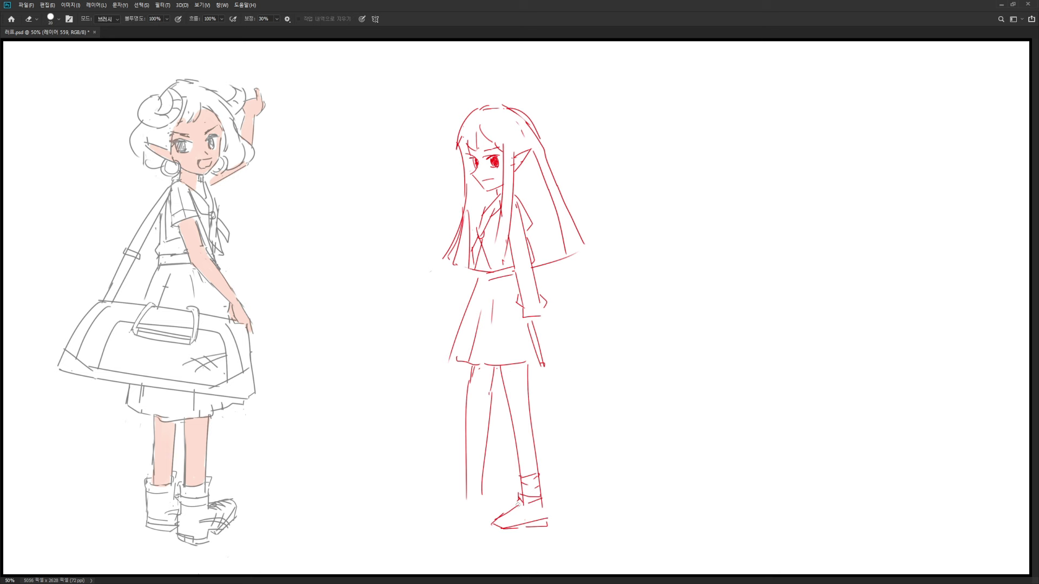
pyautogui.moveTo(542, 504); pyautogui.dragTo(548, 520)
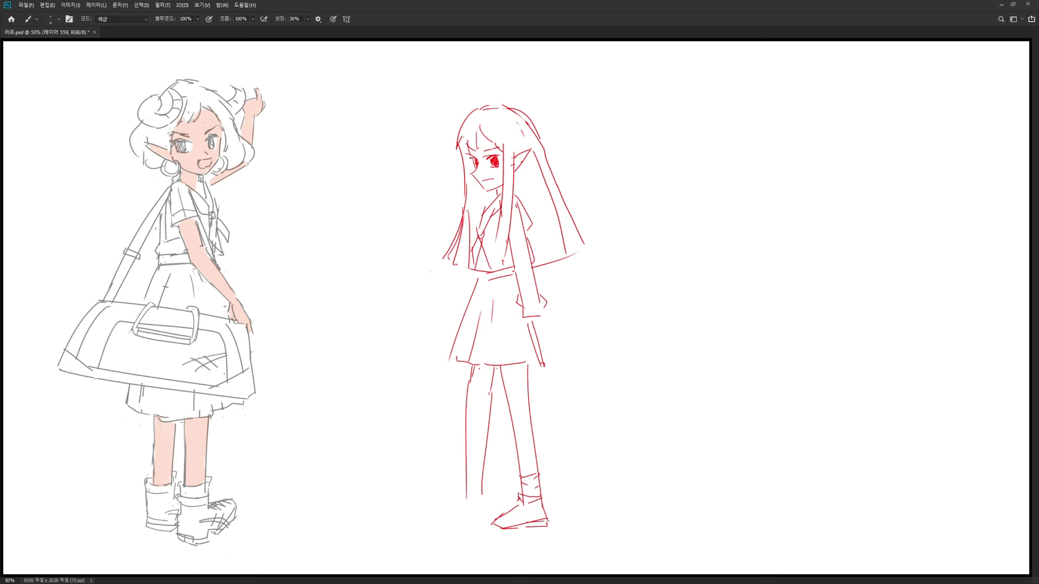
pyautogui.press('e')
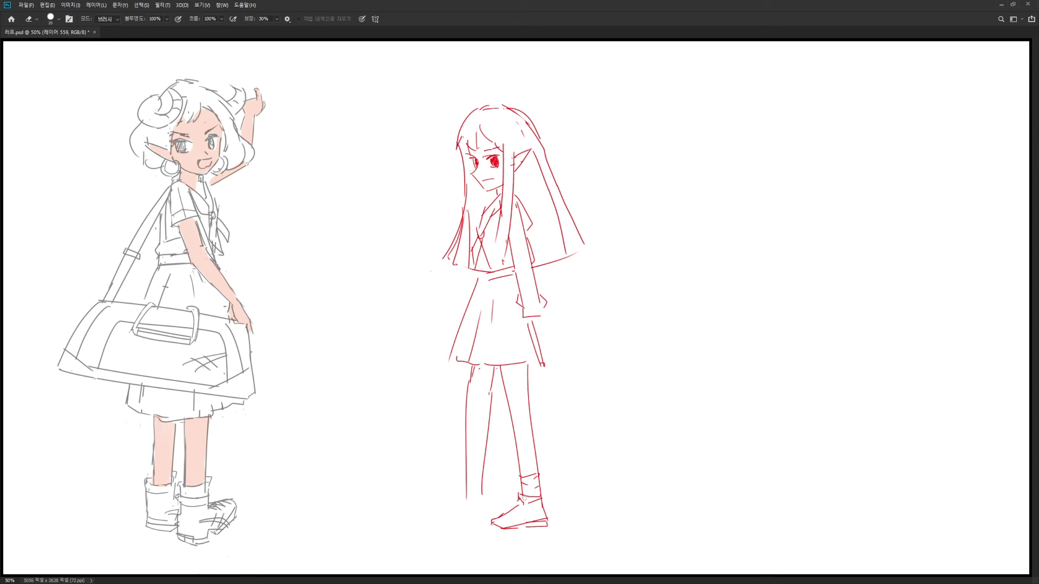
pyautogui.press('b')
pyautogui.moveTo(510, 511)
pyautogui.mouseDown()
pyautogui.moveTo(525, 503)
pyautogui.moveTo(522, 524)
pyautogui.moveTo(534, 518)
pyautogui.mouseUp()
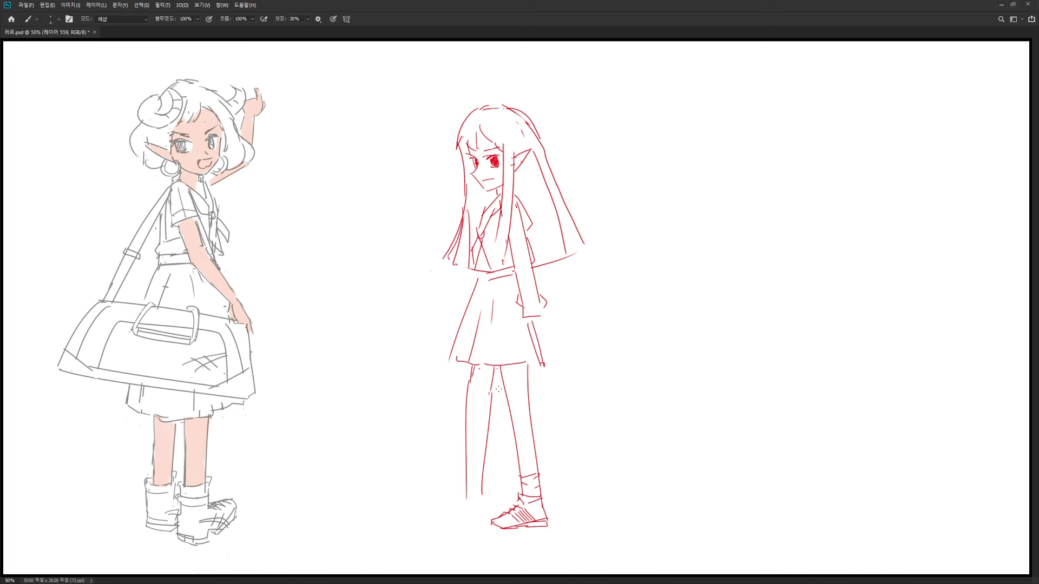
# Duplicate the finished shoe and sock onto the far leg, rotate the copy about 9 degrees and clean up the join
pyautogui.press('l')
pyautogui.moveTo(489, 482)
pyautogui.mouseDown()
pyautogui.moveTo(503, 560)
pyautogui.moveTo(489, 476)
pyautogui.mouseUp()
pyautogui.press('v')
pyautogui.keyDown('alt'); pyautogui.moveTo(542, 520); pyautogui.dragTo(482, 513); pyautogui.keyUp('alt')
pyautogui.hotkey('ctrl', 't')
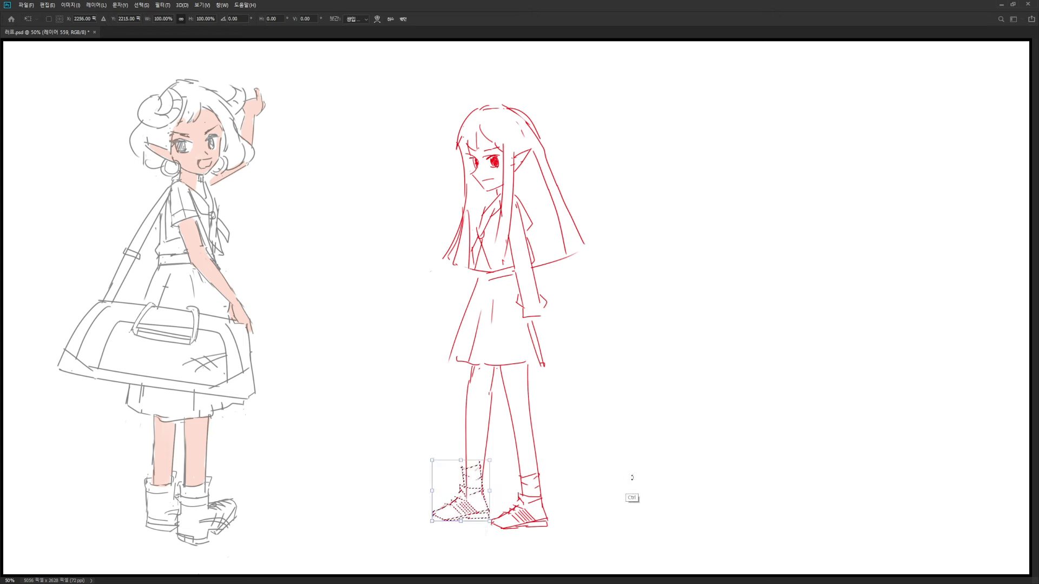
pyautogui.moveTo(633, 483); pyautogui.dragTo(644, 506)
pyautogui.moveTo(481, 494); pyautogui.dragTo(482, 495)
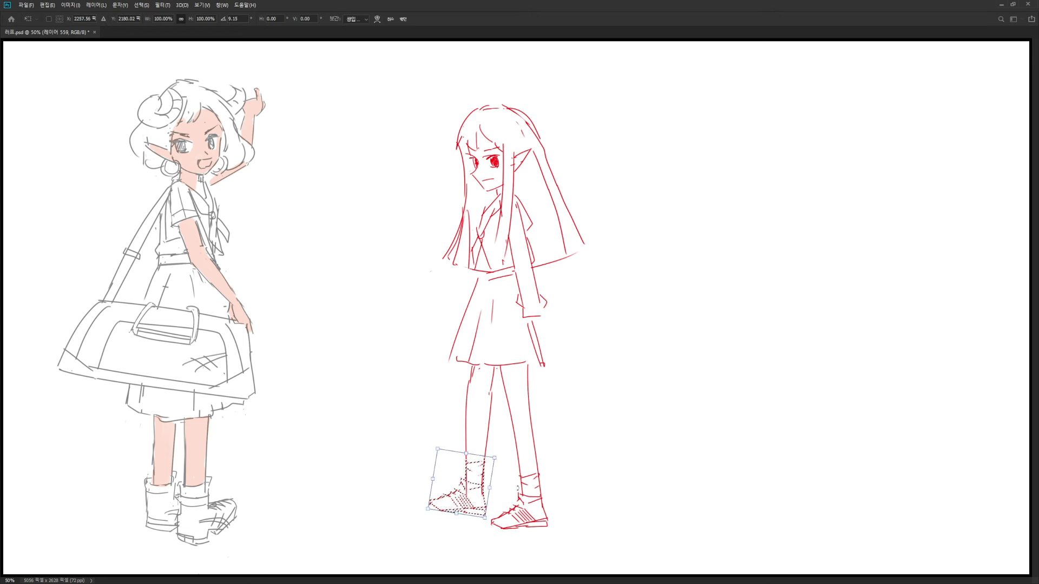
pyautogui.press('Return')
pyautogui.hotkey('ctrl', 'd')
pyautogui.press('e')
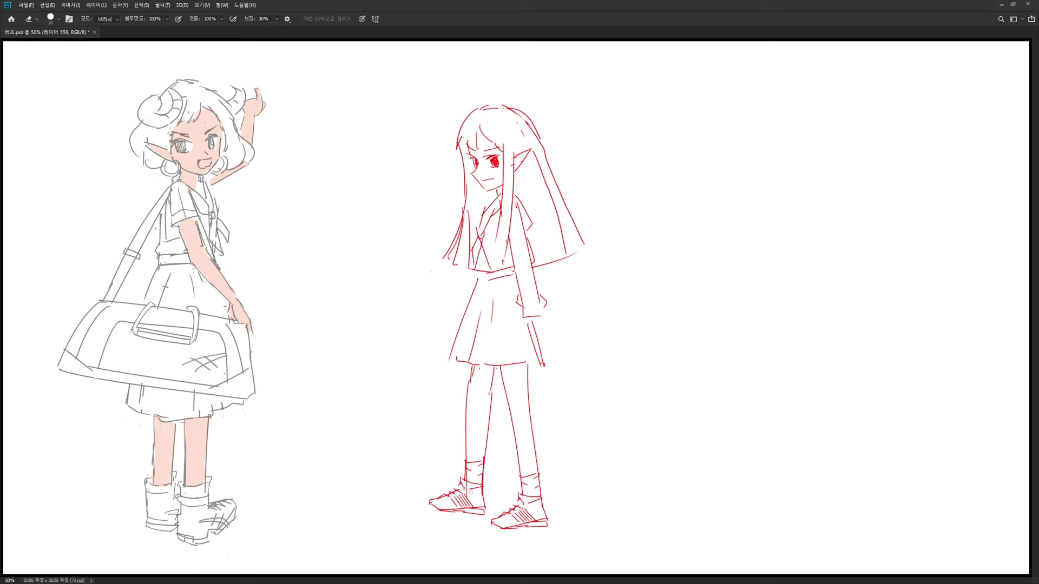
pyautogui.press('b')
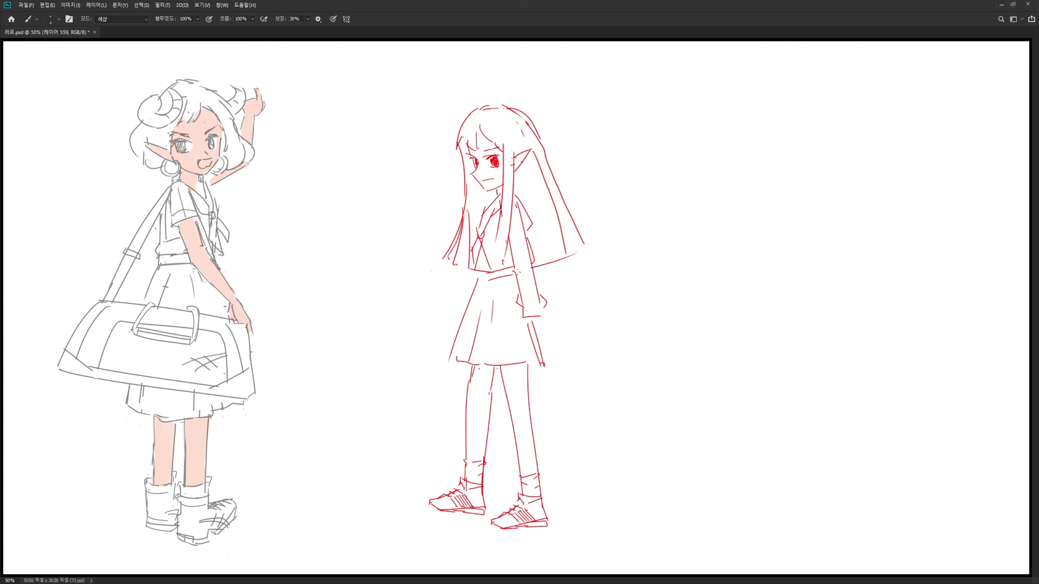
pyautogui.moveTo(406, 271)
pyautogui.mouseDown()
pyautogui.moveTo(479, 277)
pyautogui.moveTo(453, 275)
pyautogui.moveTo(383, 339)
pyautogui.mouseUp()
pyautogui.hotkey('ctrl', 'z')
pyautogui.moveTo(416, 272); pyautogui.dragTo(403, 342)
pyautogui.hotkey('ctrl', 'z')
# Sketch a box-shaped bag behind the skirt and the far arm bent with its hand gripping the strap
pyautogui.moveTo(414, 272)
pyautogui.mouseDown()
pyautogui.moveTo(397, 334)
pyautogui.moveTo(448, 342)
pyautogui.mouseUp()
pyautogui.moveTo(485, 208); pyautogui.dragTo(465, 246)
pyautogui.moveTo(417, 275); pyautogui.dragTo(472, 248)
pyautogui.moveTo(462, 247); pyautogui.dragTo(471, 251)
# Reduce the eraser size and touch up the near eye of the red character
pyautogui.press('e')
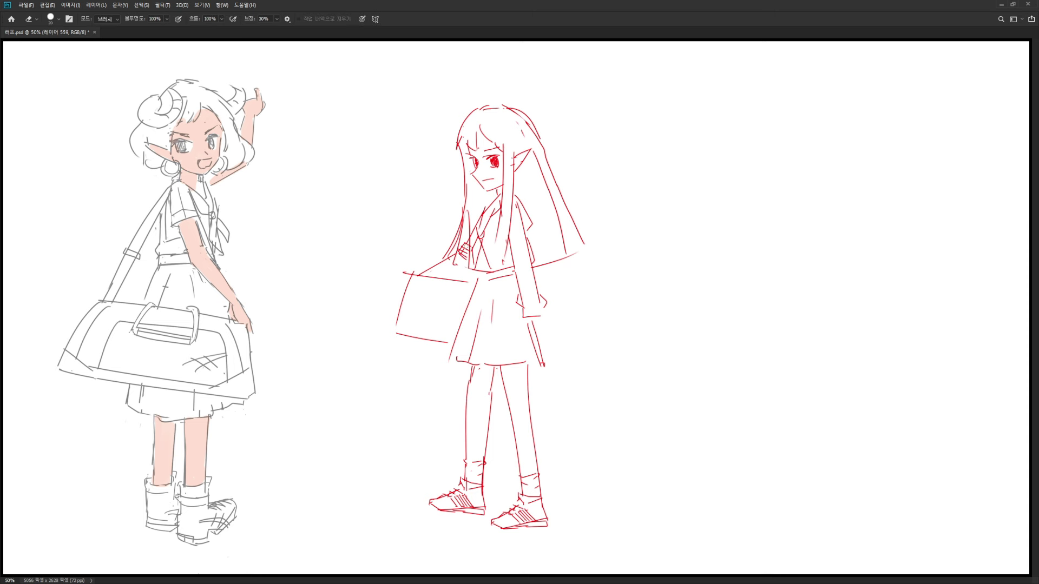
pyautogui.press('[')
pyautogui.moveTo(499, 167); pyautogui.dragTo(497, 165)
pyautogui.press('b')
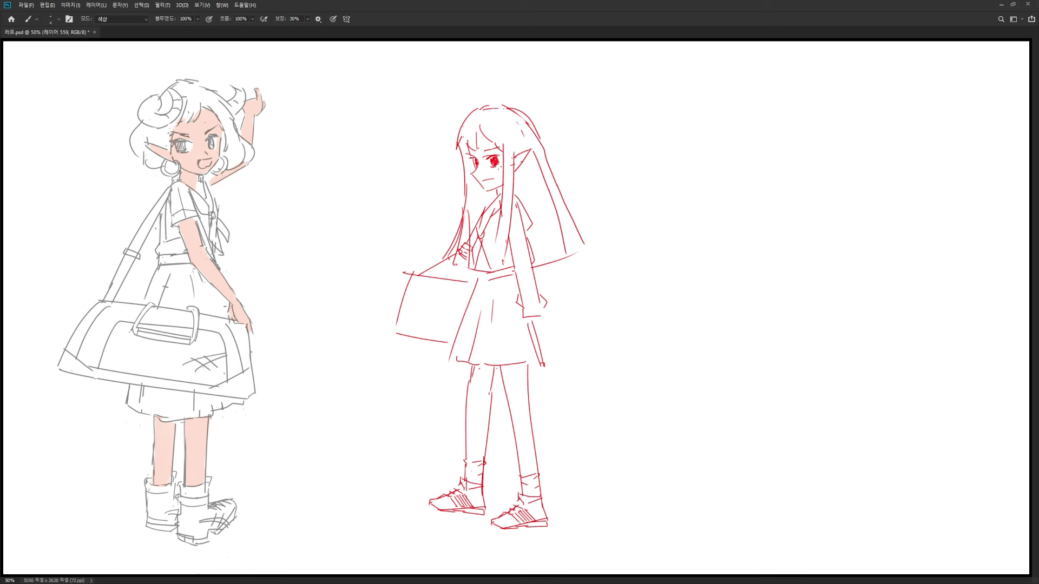
pyautogui.press('e')
pyautogui.press('e')
pyautogui.press('b')
pyautogui.press('e')
# Lasso the far side of the red face, nudge it into position and deselect it
pyautogui.press('l')
pyautogui.moveTo(472, 171)
pyautogui.mouseDown()
pyautogui.moveTo(496, 185)
pyautogui.moveTo(508, 158)
pyautogui.moveTo(490, 146)
pyautogui.mouseUp()
pyautogui.press('v')
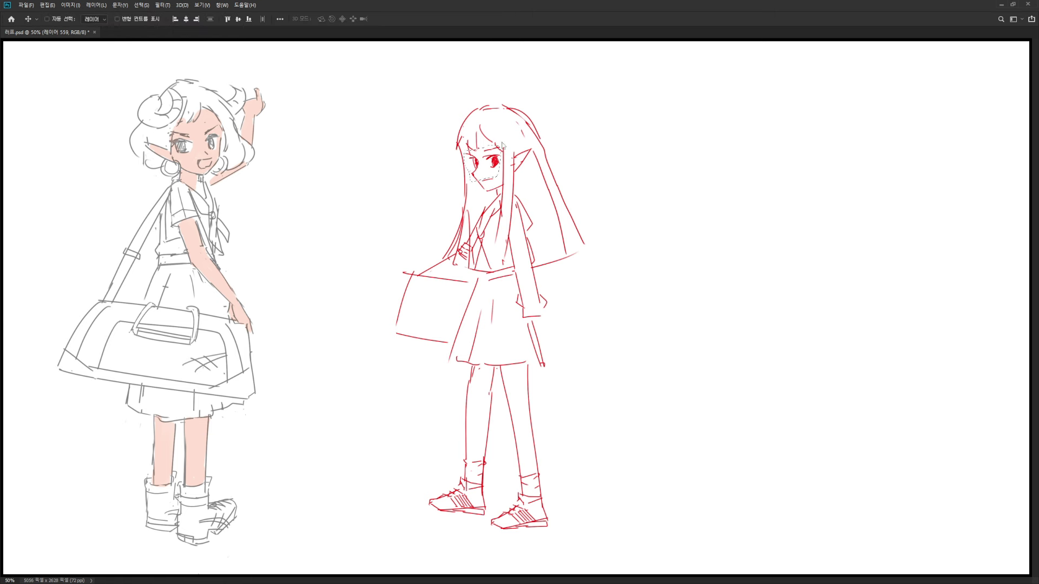
pyautogui.hotkey('ctrl', 'd')
# Refine the eyes, eyelashes and brows of the red face by alternately erasing and redrawing lines
pyautogui.press('e')
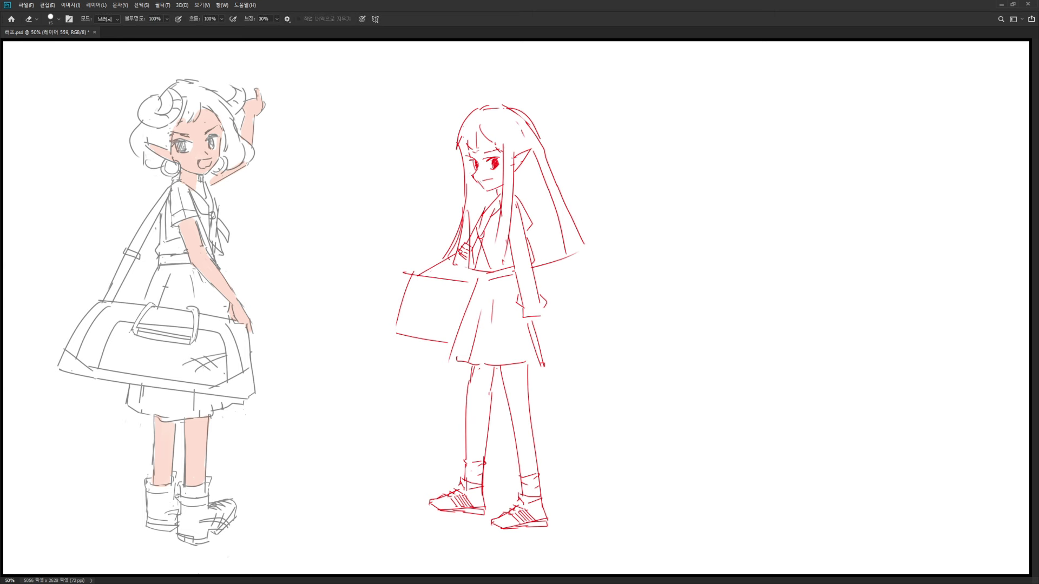
pyautogui.press('b')
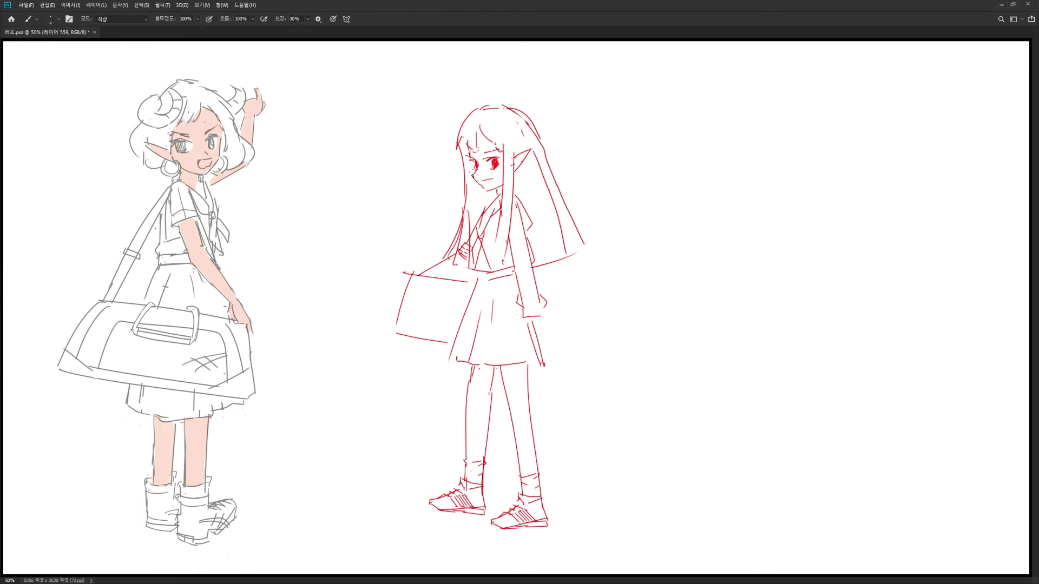
pyautogui.press('e')
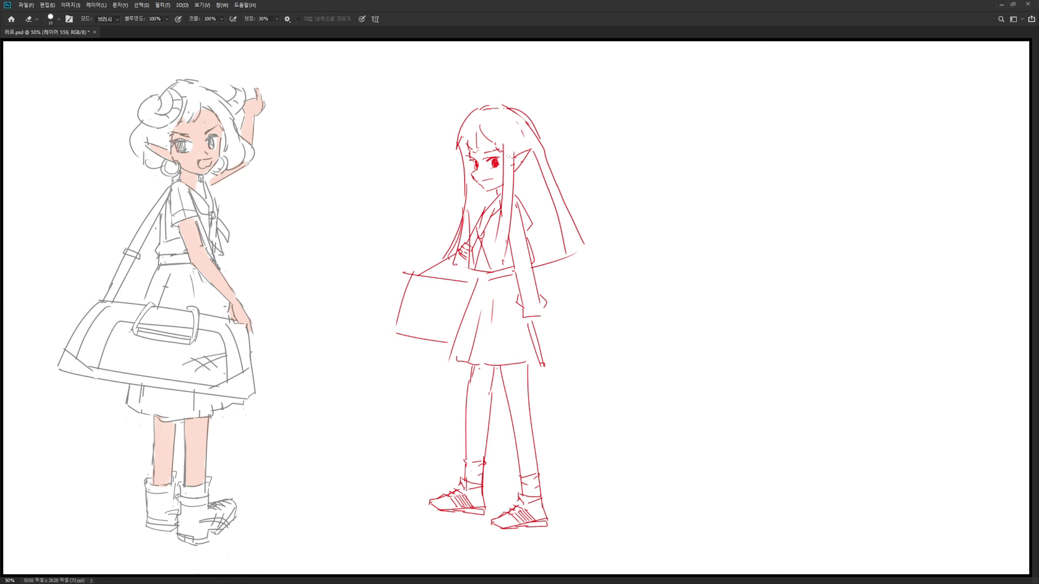
pyautogui.press('b')
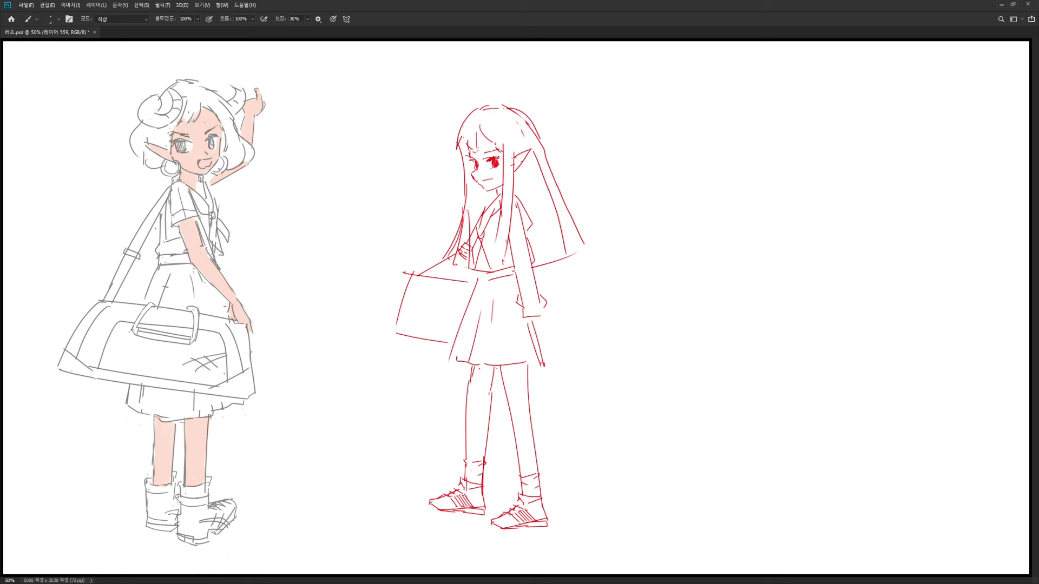
pyautogui.press('e')
pyautogui.press('b')
pyautogui.press('e')
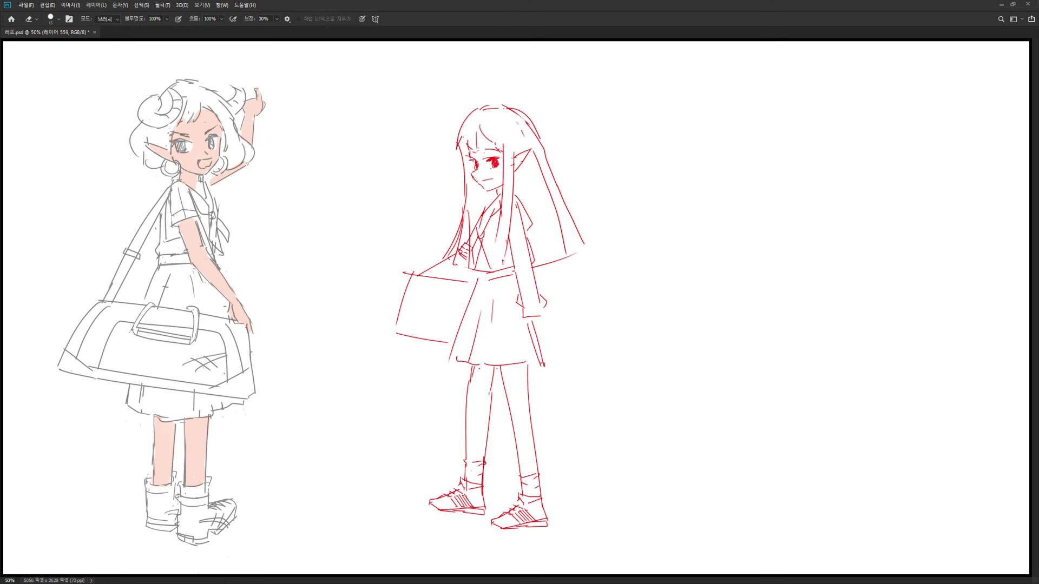
# Erase and redraw the small mouth and chin line of the red character
pyautogui.press('b')
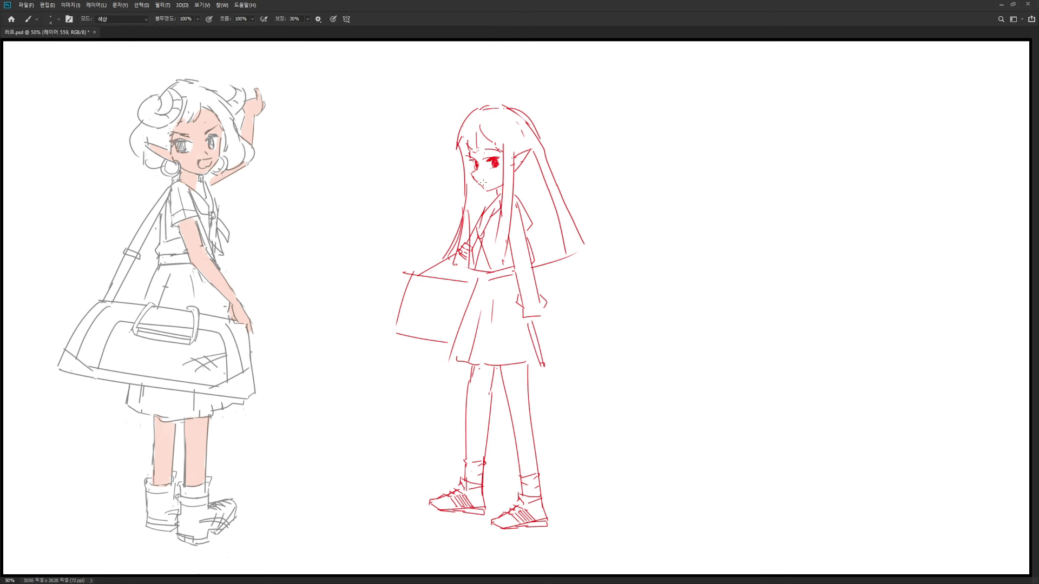
pyautogui.press('e')
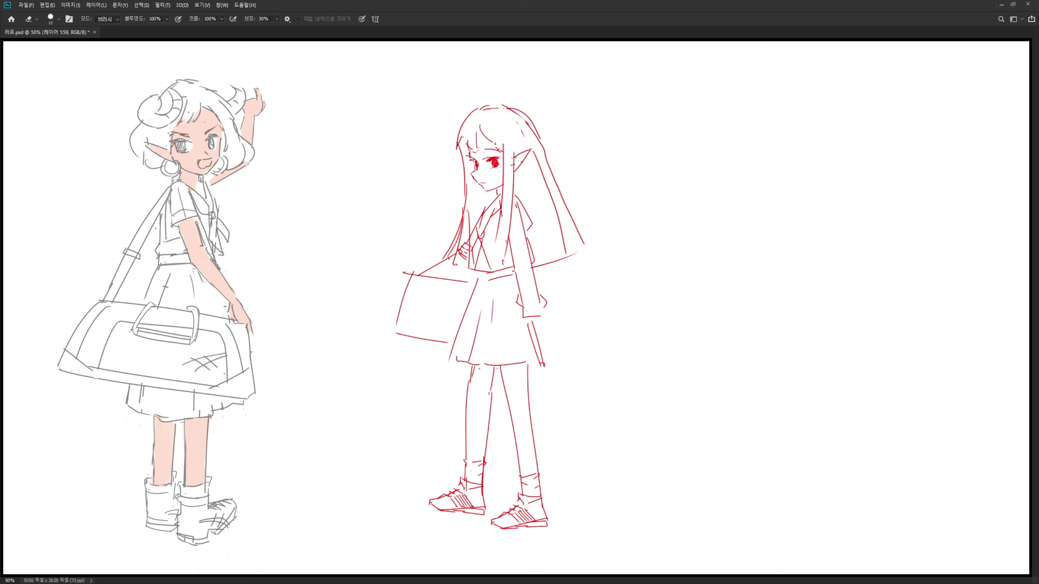
pyautogui.press('b')
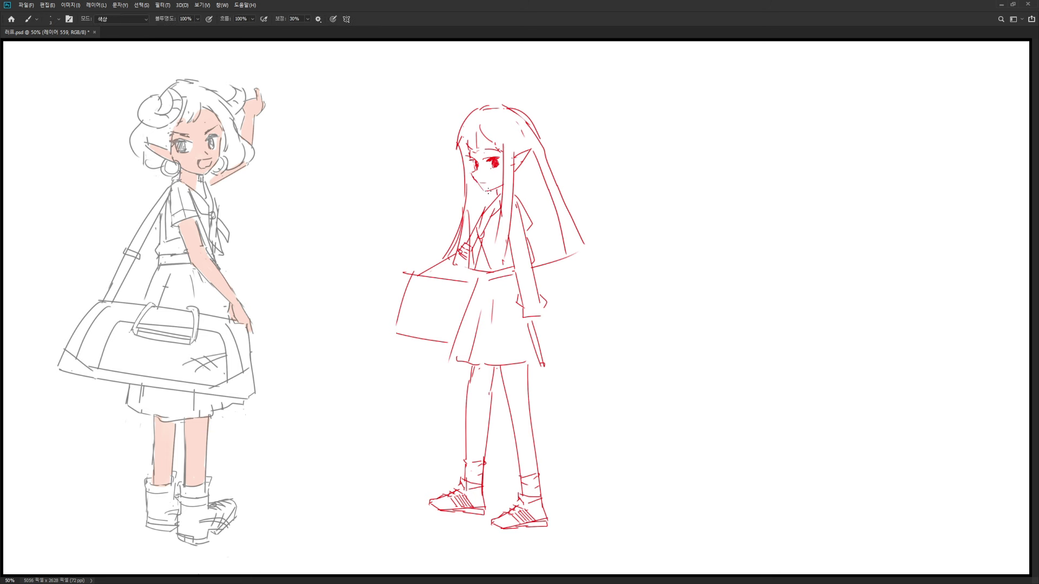
# Rework the red character's pointed ear and fringe by erasing and redrawing their lines
pyautogui.press('e')
pyautogui.moveTo(528, 157)
pyautogui.mouseDown()
pyautogui.moveTo(517, 170)
pyautogui.moveTo(527, 153)
pyautogui.mouseUp()
pyautogui.press('b')
pyautogui.hotkey('ctrl', 'z')
pyautogui.press(']')
pyautogui.hotkey('ctrl', 'z')
# Clean up the blouse front and hem, and add pleat lines to the red character's skirt
pyautogui.press('e')
pyautogui.press('b')
pyautogui.press('e')
pyautogui.press('b')
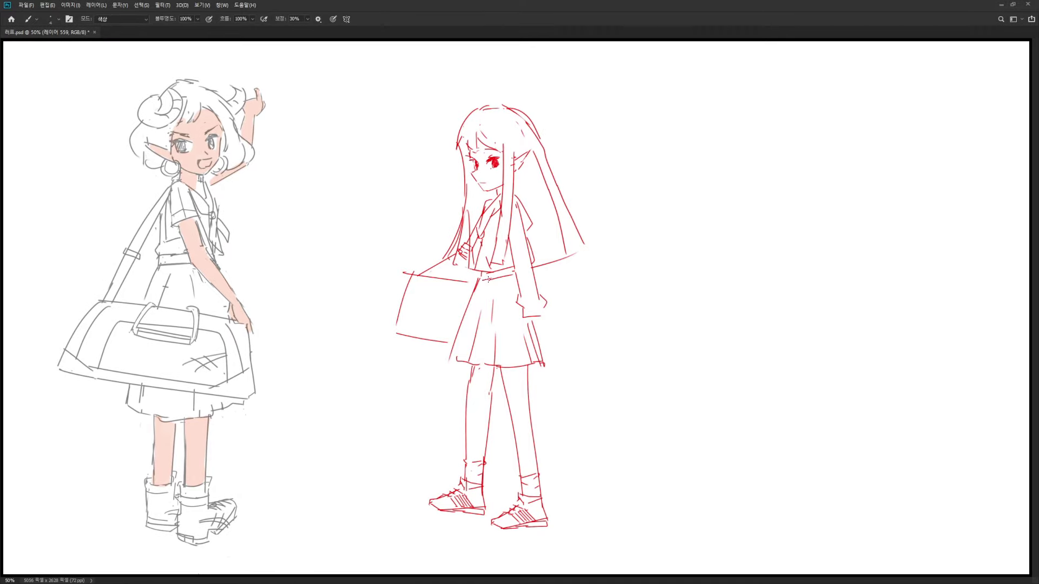
# Draw the second edge of the bag strap from the gripping hand to the bag and erase the overlap
pyautogui.press('e')
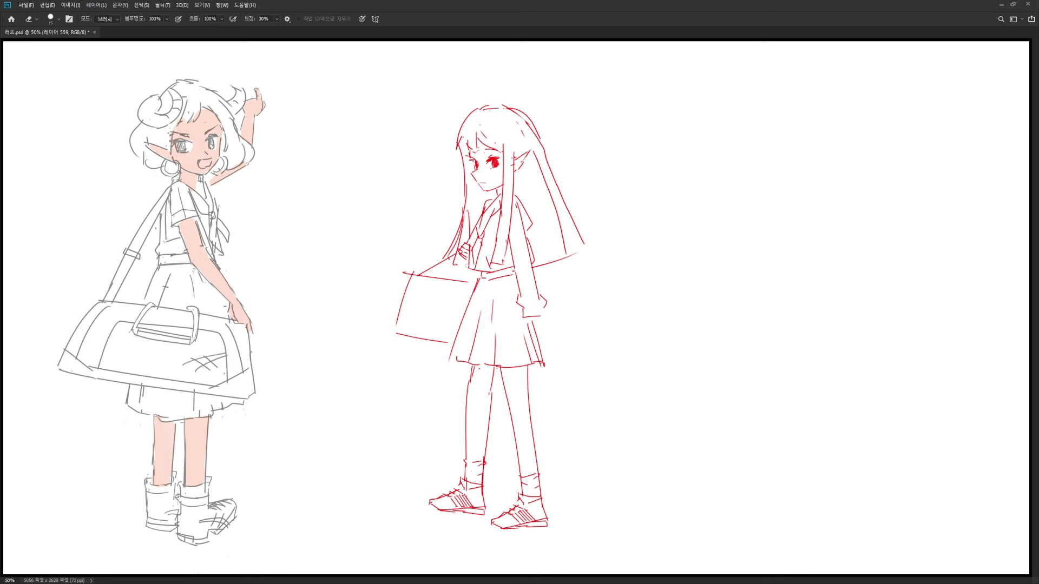
pyautogui.press('b')
pyautogui.moveTo(454, 261); pyautogui.dragTo(422, 279)
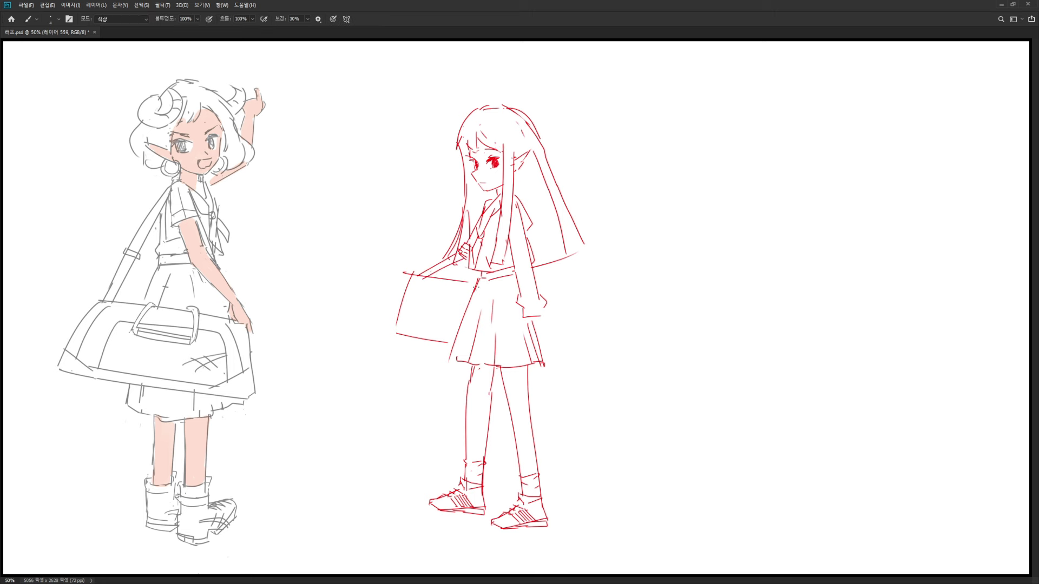
pyautogui.press('e')
pyautogui.moveTo(456, 259); pyautogui.dragTo(449, 262)
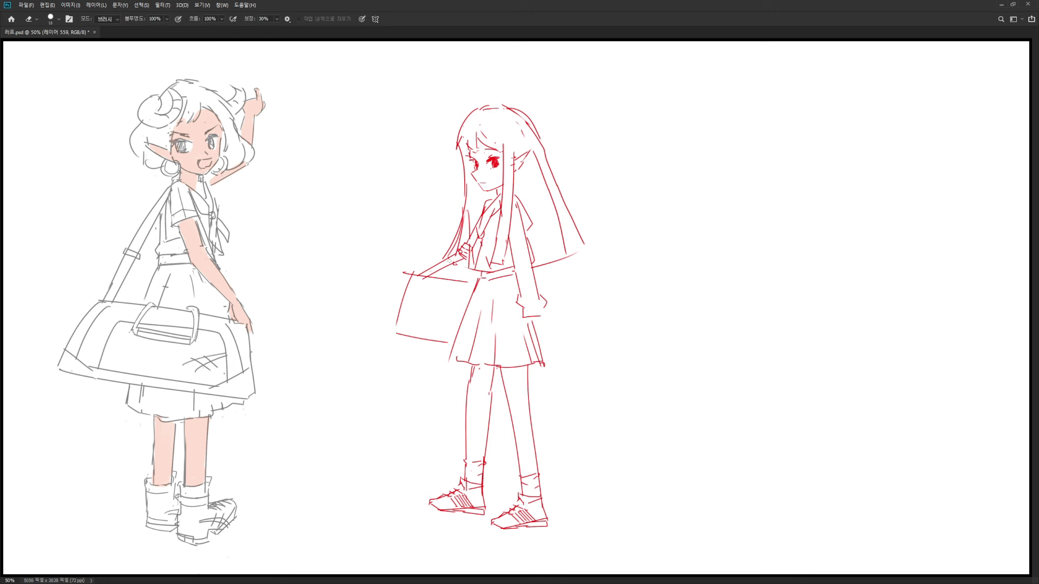
# Tidy the gripping hand, the strap and the bag's upper corner, adjusting the eraser size between strokes
pyautogui.press('[')
pyautogui.press('[')
pyautogui.press('b')
pyautogui.press('e')
pyautogui.press(']')
pyautogui.press(']')
pyautogui.press('b')
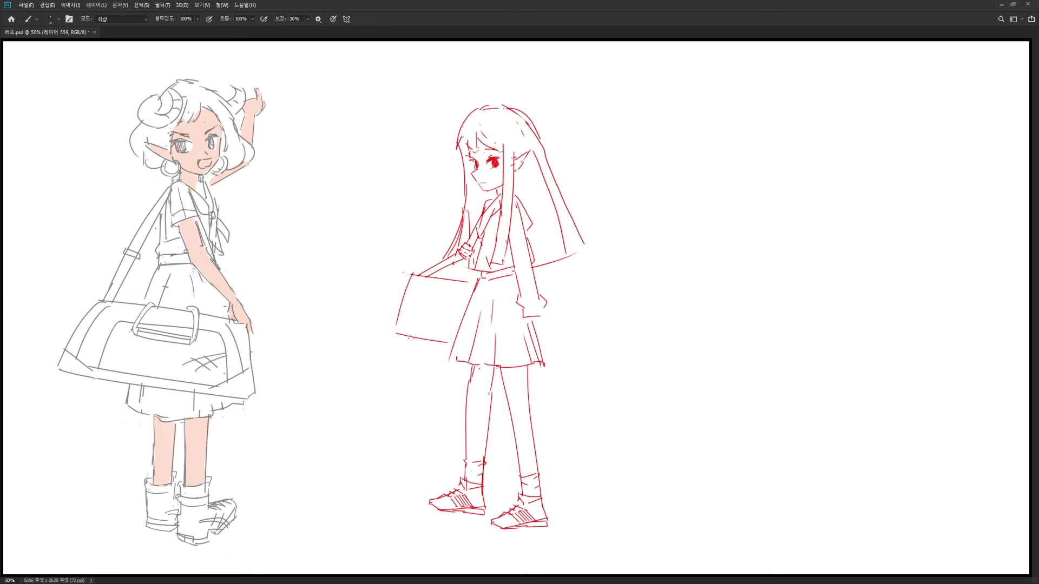
# Draw a curved double band on the bag's side and the bag's far end behind the skirt
pyautogui.moveTo(410, 338)
pyautogui.mouseDown()
pyautogui.moveTo(473, 298)
pyautogui.moveTo(411, 337)
pyautogui.mouseUp()
pyautogui.moveTo(551, 286); pyautogui.dragTo(552, 350)
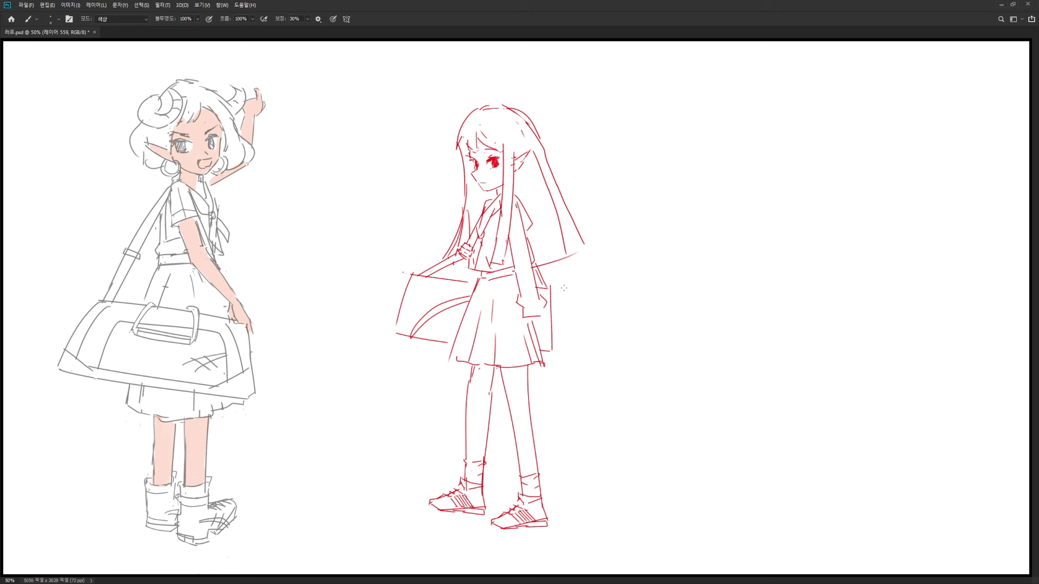
pyautogui.press('e')
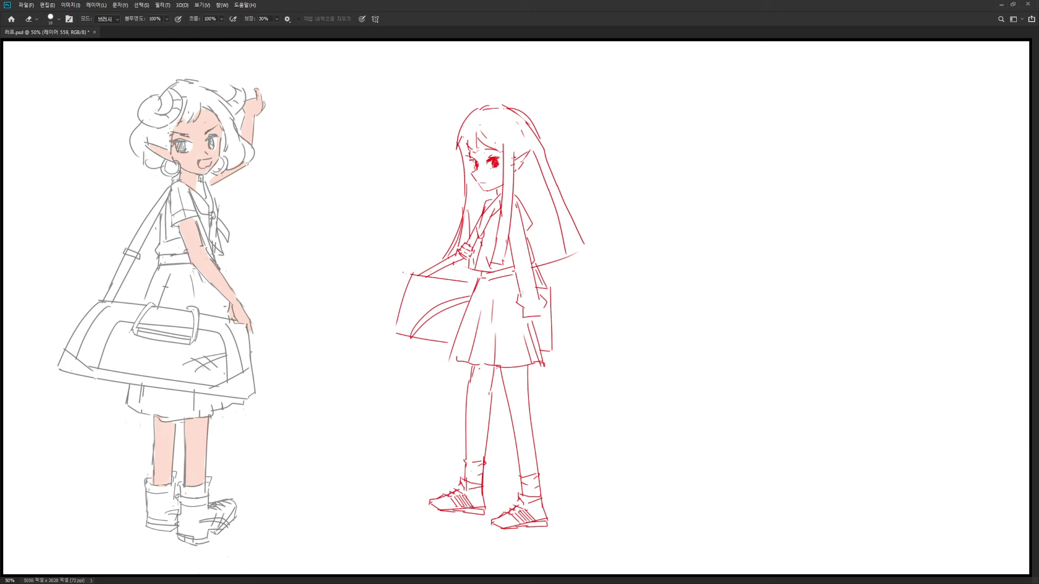
# Draw the lowered hand with its fingers below the near sleeve cuff and clean up its lines
pyautogui.press('b')
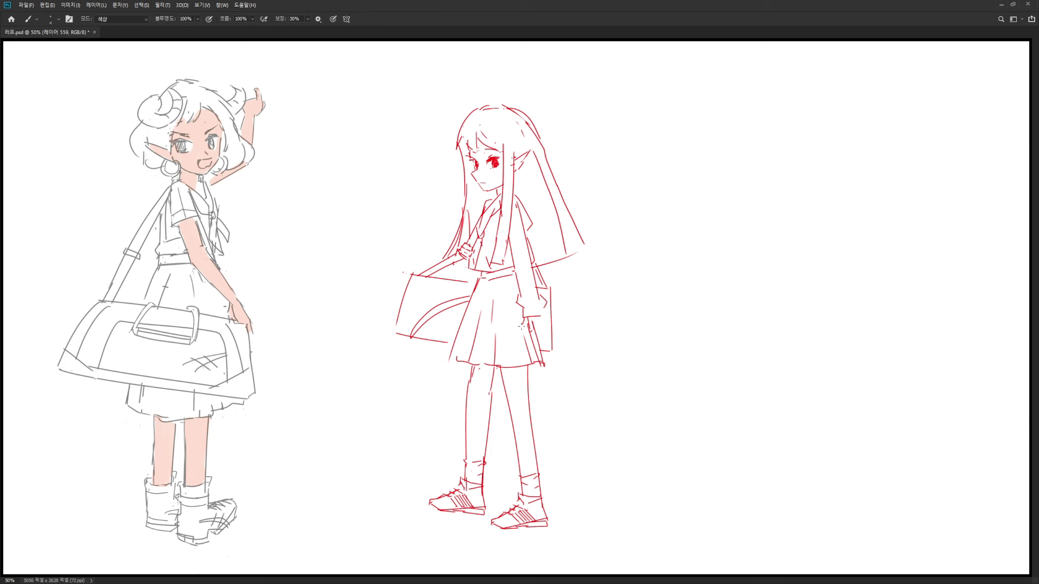
pyautogui.moveTo(535, 317); pyautogui.dragTo(545, 331)
pyautogui.press('e')
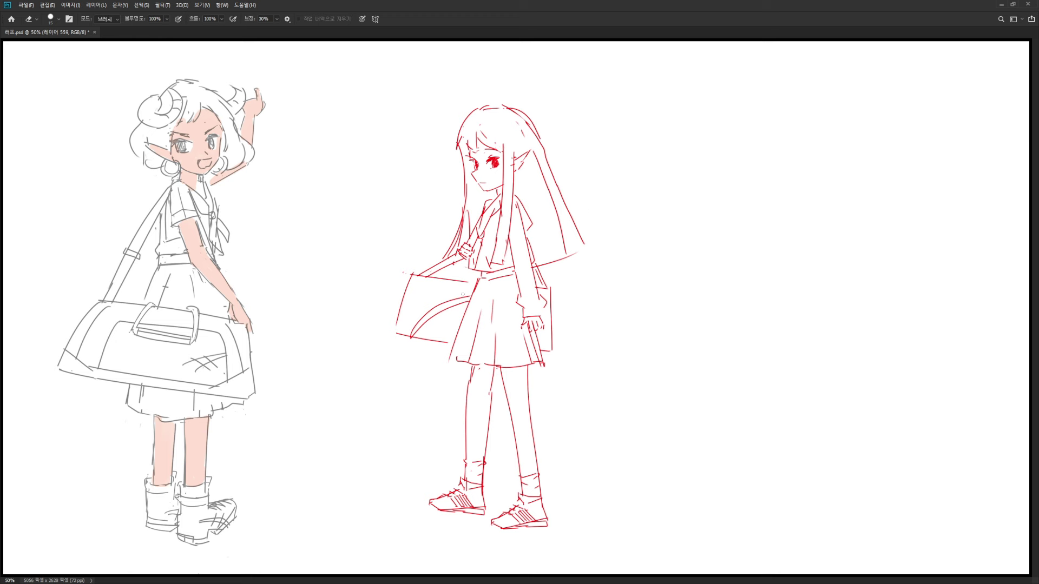
pyautogui.press('b')
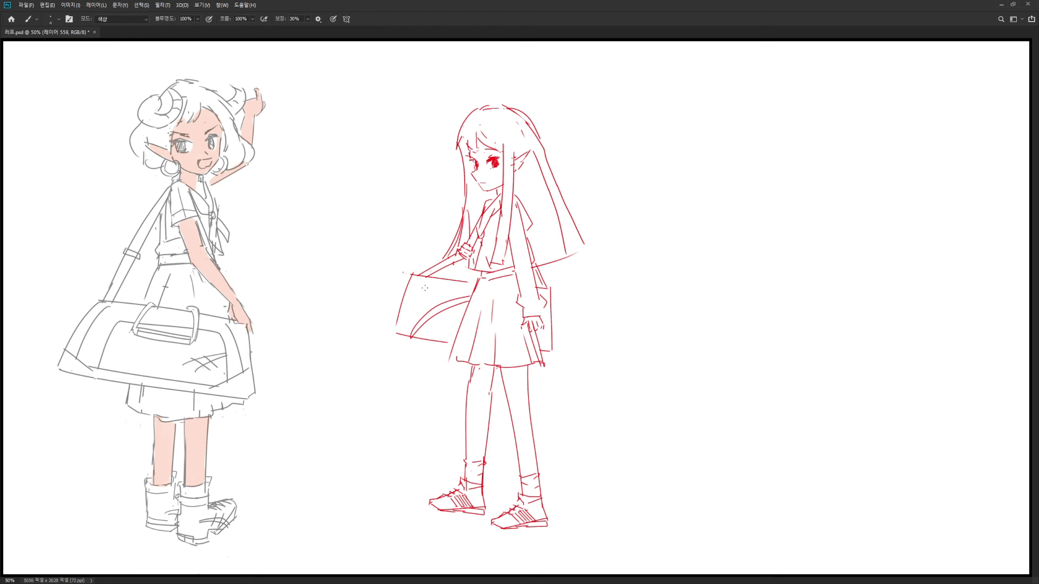
# Draw a small trefoil logo in the upper corner of the bag and refine it with the eraser
pyautogui.moveTo(421, 282)
pyautogui.mouseDown()
pyautogui.moveTo(427, 295)
pyautogui.moveTo(437, 286)
pyautogui.moveTo(417, 295)
pyautogui.moveTo(427, 292)
pyautogui.mouseUp()
pyautogui.press('e')
pyautogui.press('b')
pyautogui.hotkey('ctrl', 'z')
pyautogui.press('e')
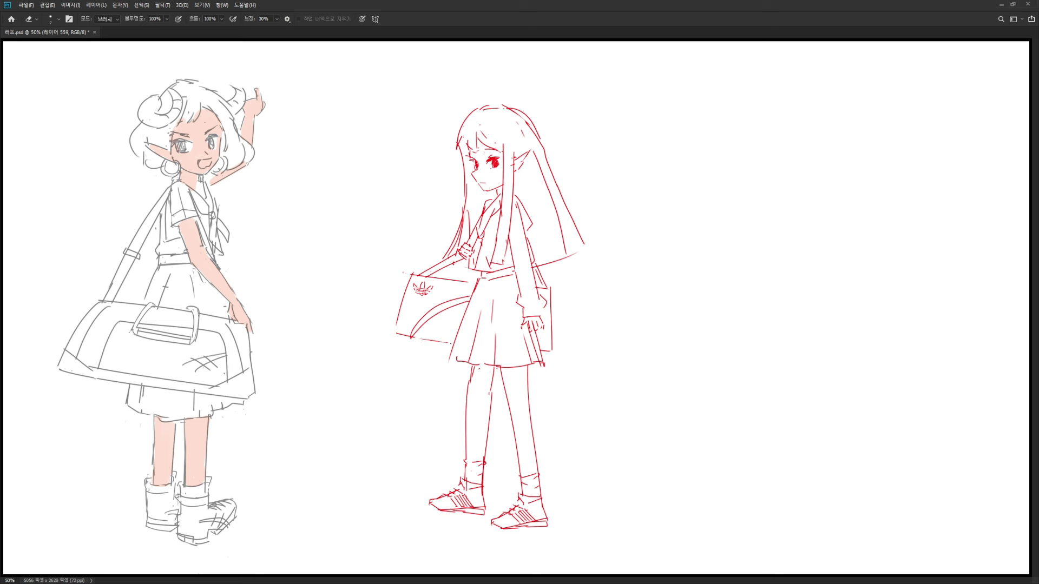
# Touch up the bag's outline and extend its lower edge to the skirt
pyautogui.press('b')
pyautogui.press('e')
pyautogui.press('b')
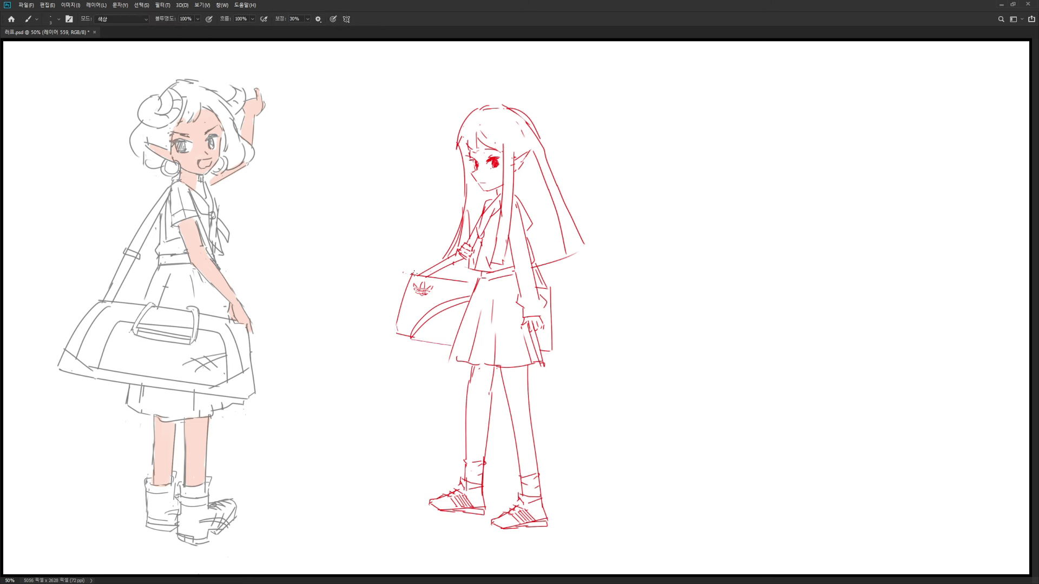
pyautogui.press('e')
pyautogui.press('b')
# Move the trefoil logo slightly lower on the bag and clean up around the strap end
pyautogui.press('v')
pyautogui.moveTo(417, 280); pyautogui.dragTo(415, 292)
pyautogui.press('b')
pyautogui.press('e')
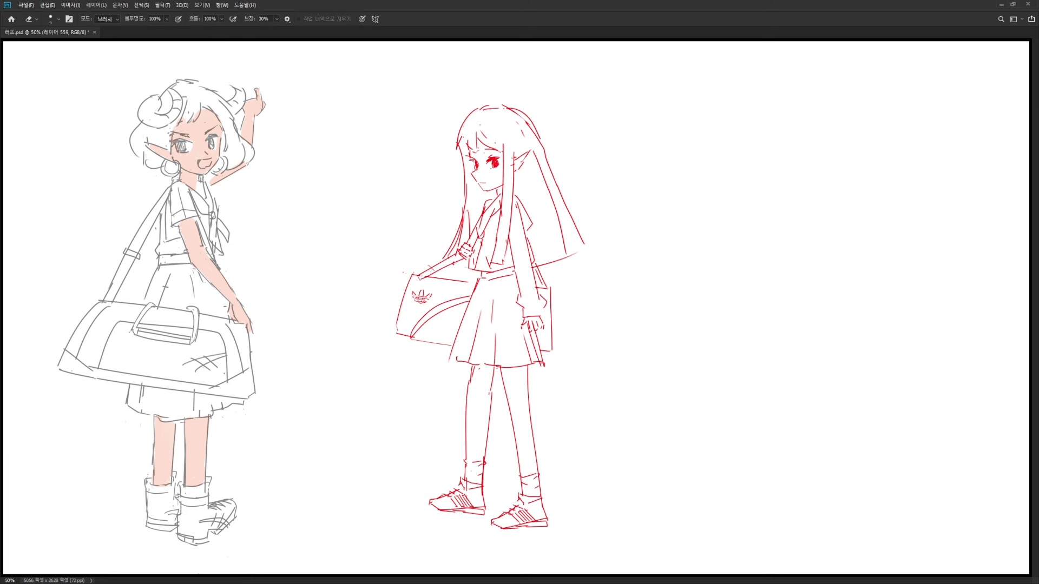
# Draw the strap's attachment loop at the bag corner and a second line along the bag's upper edge
pyautogui.press('b')
pyautogui.moveTo(419, 276); pyautogui.dragTo(416, 278)
pyautogui.moveTo(415, 279); pyautogui.dragTo(433, 270)
pyautogui.press('e')
pyautogui.press('b')
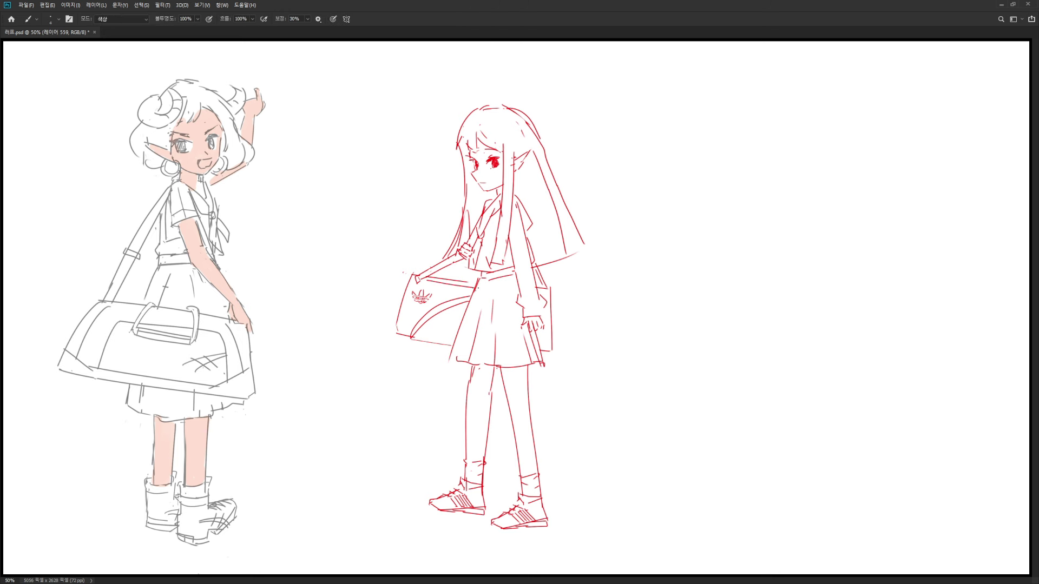
pyautogui.press('e')
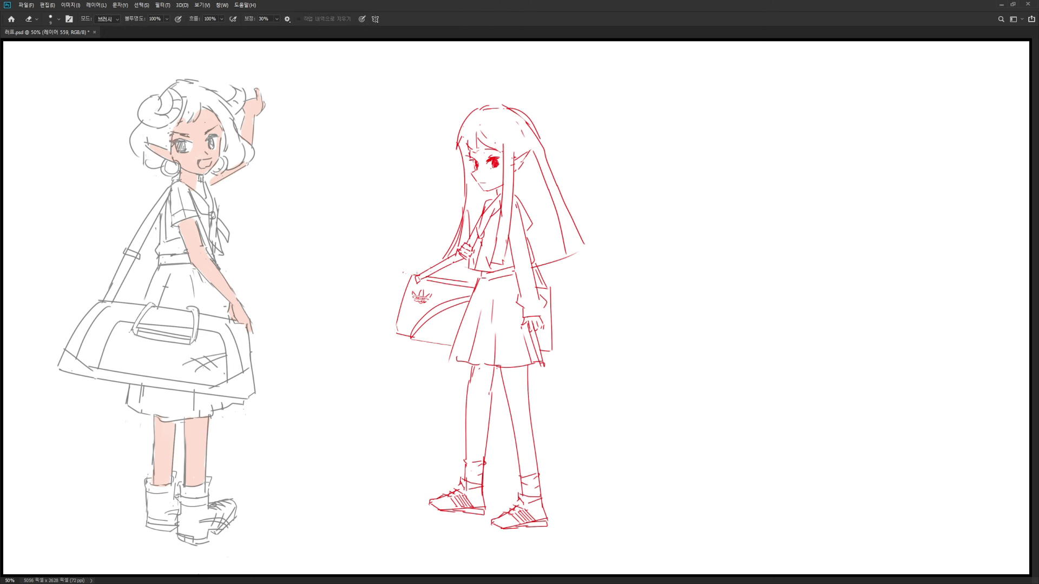
# Detail the bag's lower outer corner and tidy the blouse lines beside the gripping hand
pyautogui.press('b')
pyautogui.moveTo(397, 327); pyautogui.dragTo(401, 332)
pyautogui.press('e')
pyautogui.press('b')
pyautogui.press('e')
pyautogui.press('b')
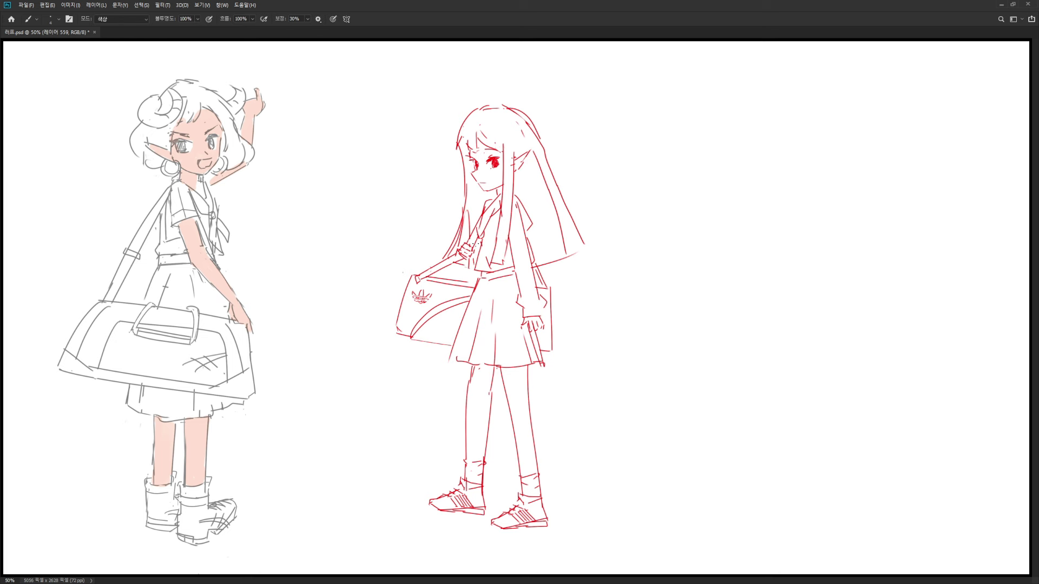
# Sketch the neckerchief knot and tails on the blouse front by alternately drawing and erasing
pyautogui.press('e')
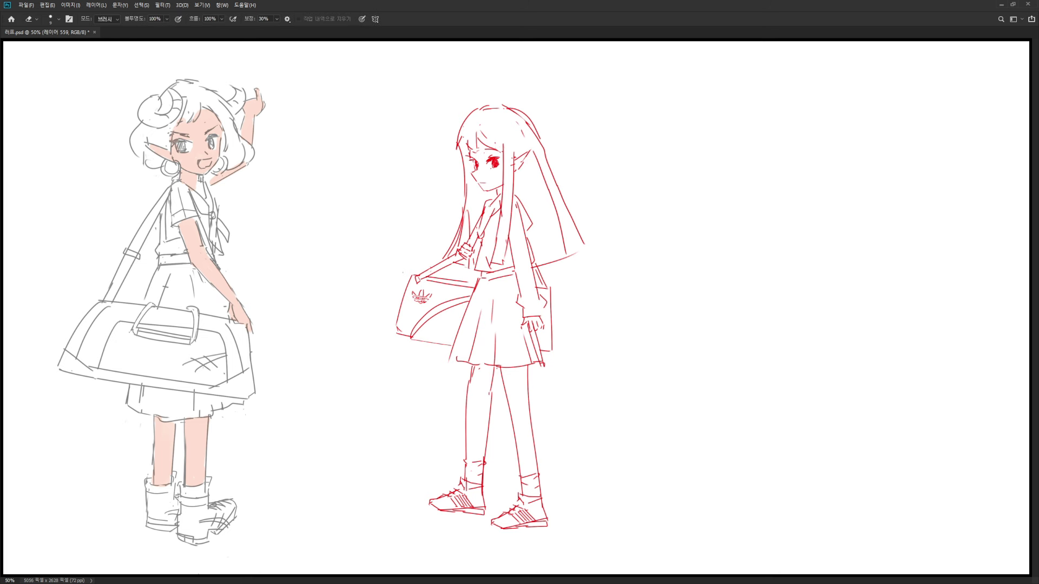
pyautogui.press('b')
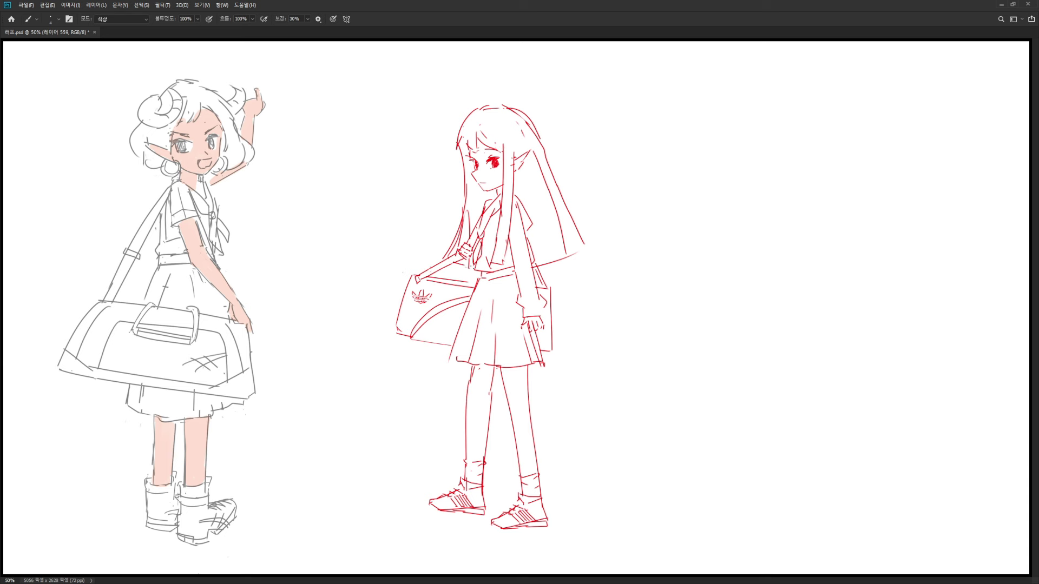
pyautogui.press('e')
pyautogui.press('b')
pyautogui.press('e')
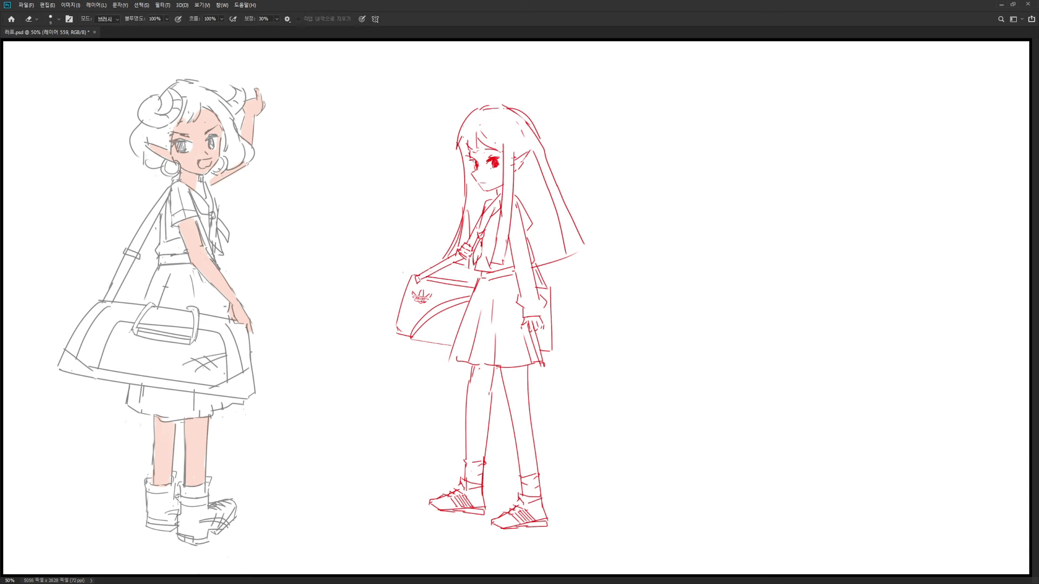
pyautogui.press('b')
pyautogui.press('e')
pyautogui.press('b')
# Add stripe lines along the sailor collar at the chest and shoulder
pyautogui.moveTo(498, 205); pyautogui.dragTo(481, 222)
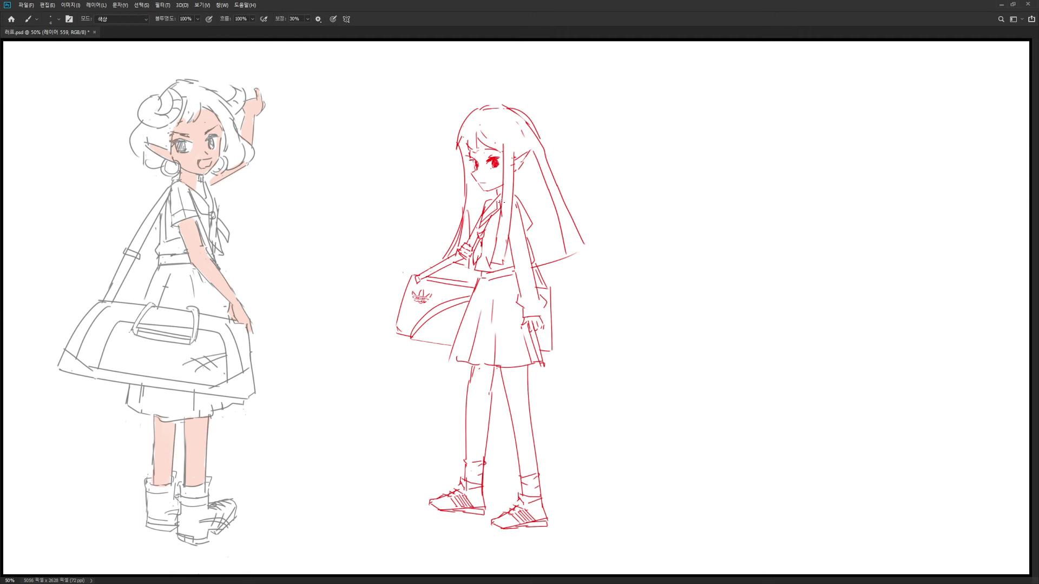
pyautogui.press('e')
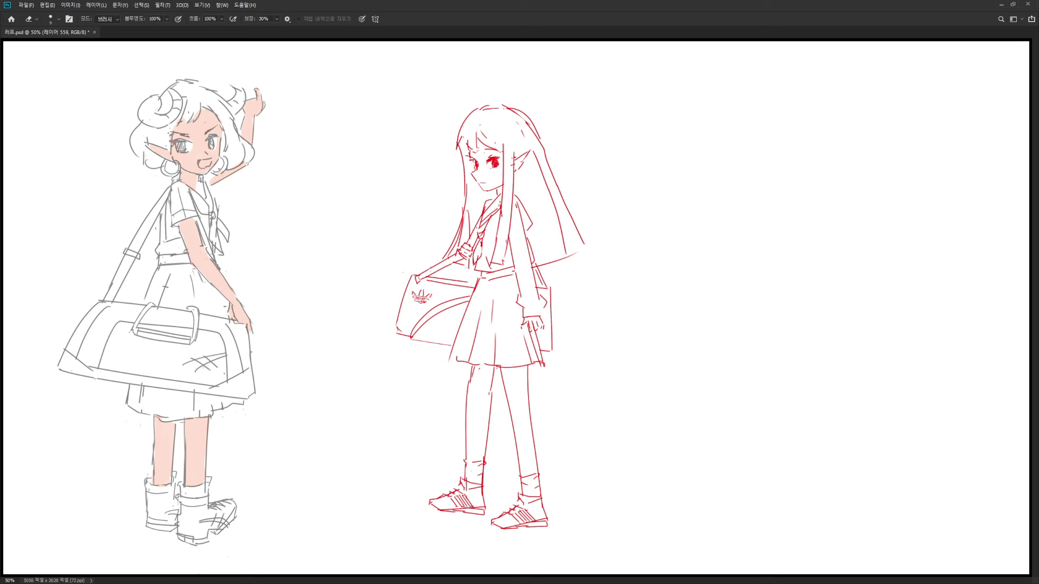
pyautogui.press('b')
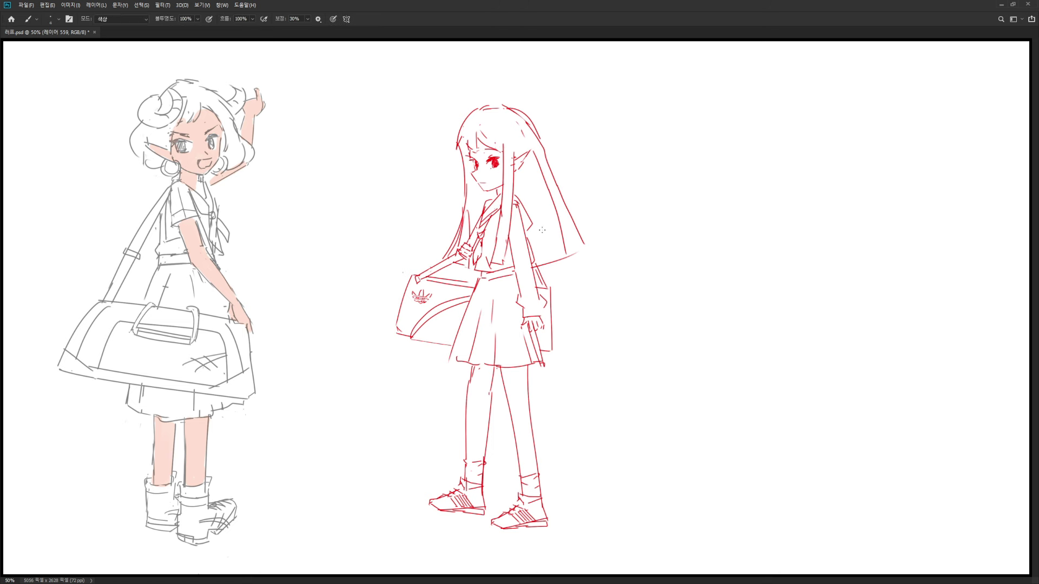
pyautogui.press('e')
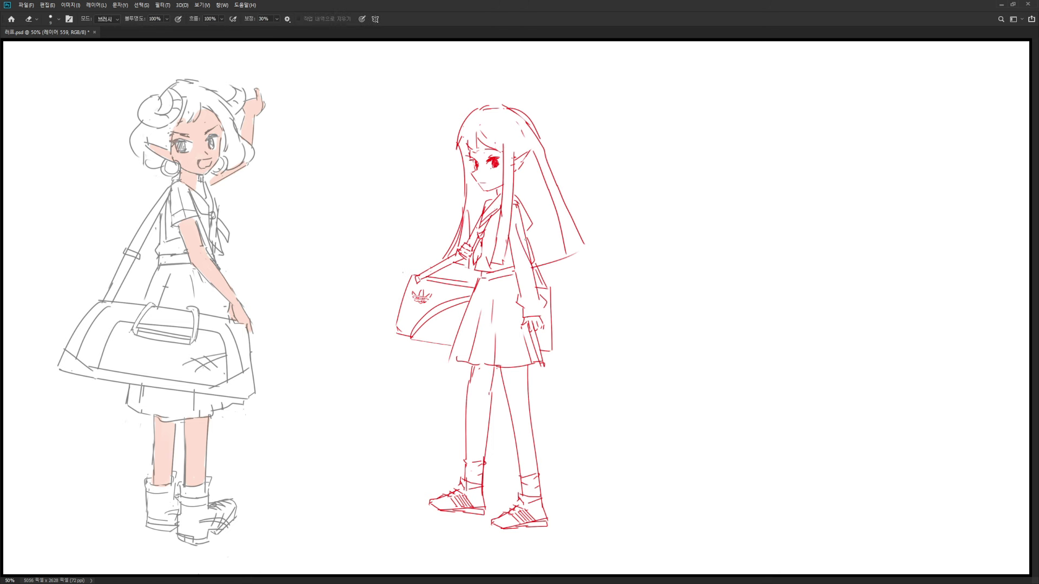
# Redraw the near sleeve's outline and its gathered cuff, erasing the old lines
pyautogui.press('b')
pyautogui.moveTo(533, 233); pyautogui.dragTo(528, 263)
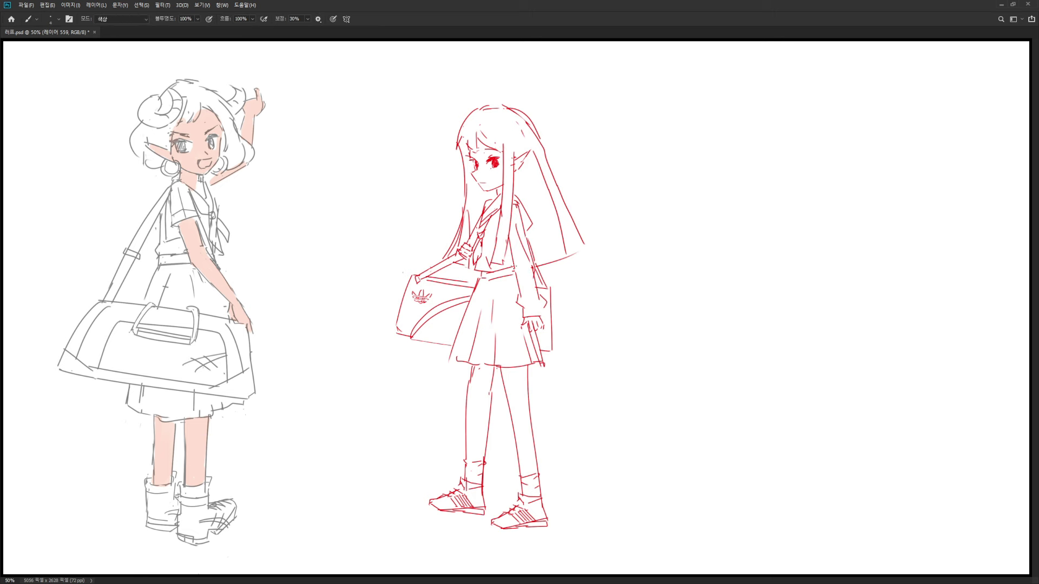
pyautogui.press('e')
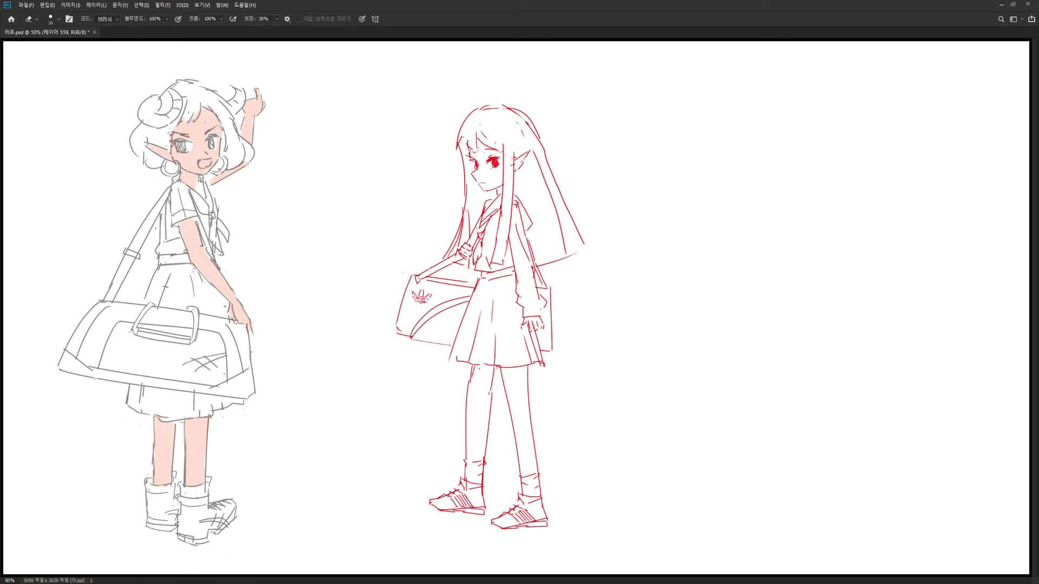
pyautogui.press('b')
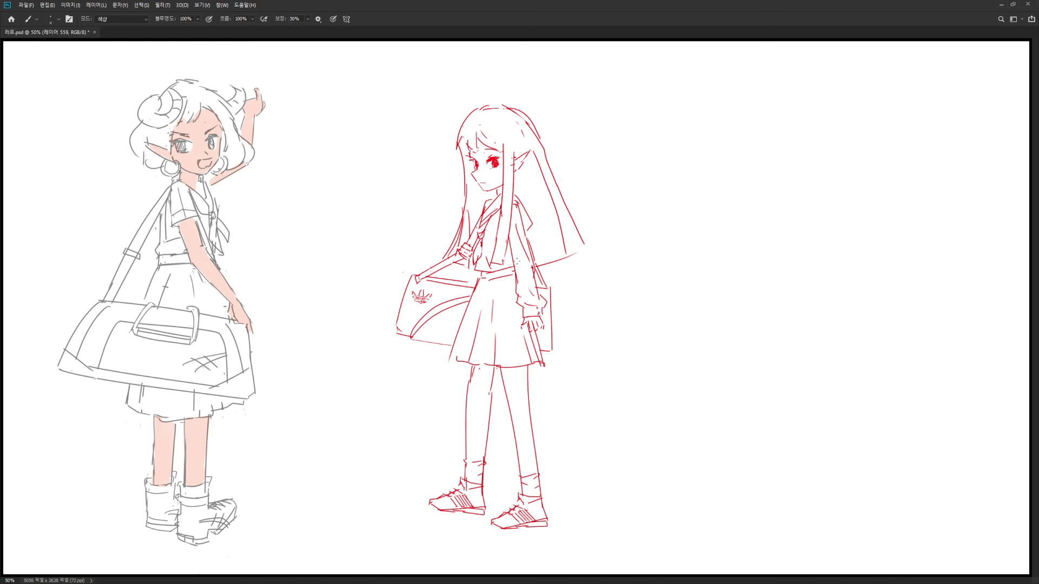
# Recolour the red line art dark grey and add a new layer for the skin colour
pyautogui.hotkey('alt', 'Delete')
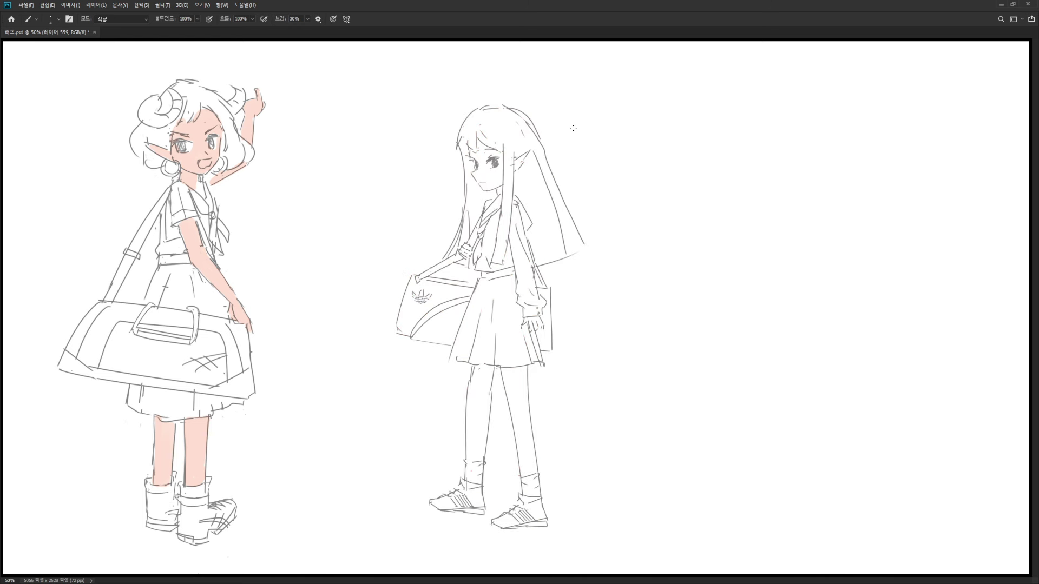
pyautogui.hotkey('ctrl', 'shift', 'n')
pyautogui.press('Return')
# Enlarge the brush and paint both legs of the long-haired character in a light skin tone down to the socks
pyautogui.press(']')
pyautogui.press(']')
pyautogui.press(']')
pyautogui.press(']')
pyautogui.press(']')
pyautogui.press(']')
pyautogui.press(']')
pyautogui.press(']')
pyautogui.press(']')
pyautogui.press(']')
pyautogui.press(']')
pyautogui.press(']')
pyautogui.press(']')
pyautogui.press(']')
pyautogui.moveTo(509, 374)
pyautogui.mouseDown()
pyautogui.moveTo(524, 397)
pyautogui.moveTo(524, 371)
pyautogui.mouseUp()
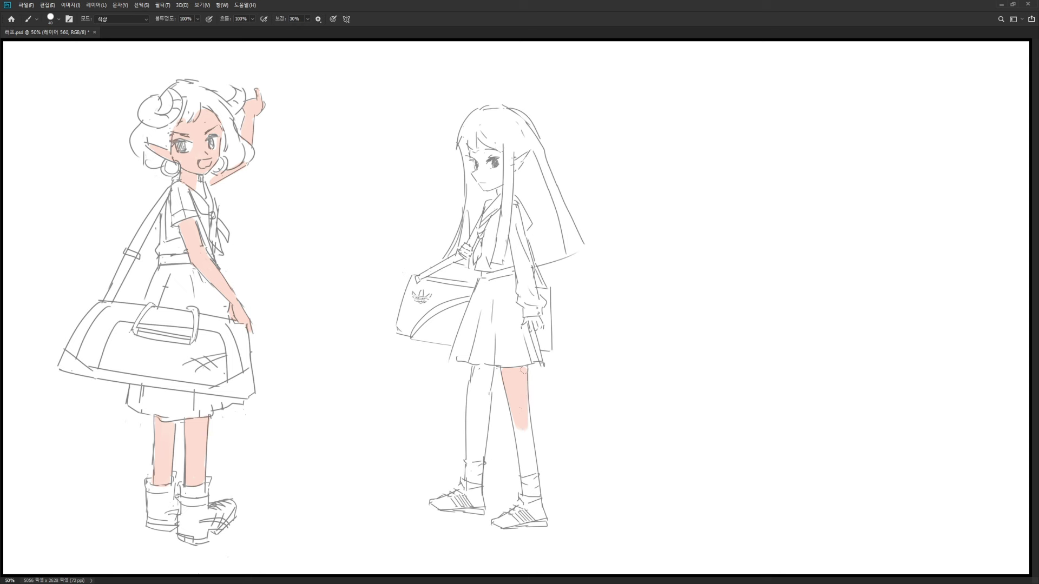
pyautogui.moveTo(515, 411)
pyautogui.mouseDown()
pyautogui.moveTo(524, 475)
pyautogui.moveTo(519, 423)
pyautogui.moveTo(534, 472)
pyautogui.mouseUp()
pyautogui.moveTo(475, 368); pyautogui.dragTo(474, 444)
pyautogui.moveTo(469, 386)
pyautogui.mouseDown()
pyautogui.moveTo(468, 461)
pyautogui.moveTo(485, 368)
pyautogui.moveTo(482, 454)
pyautogui.mouseUp()
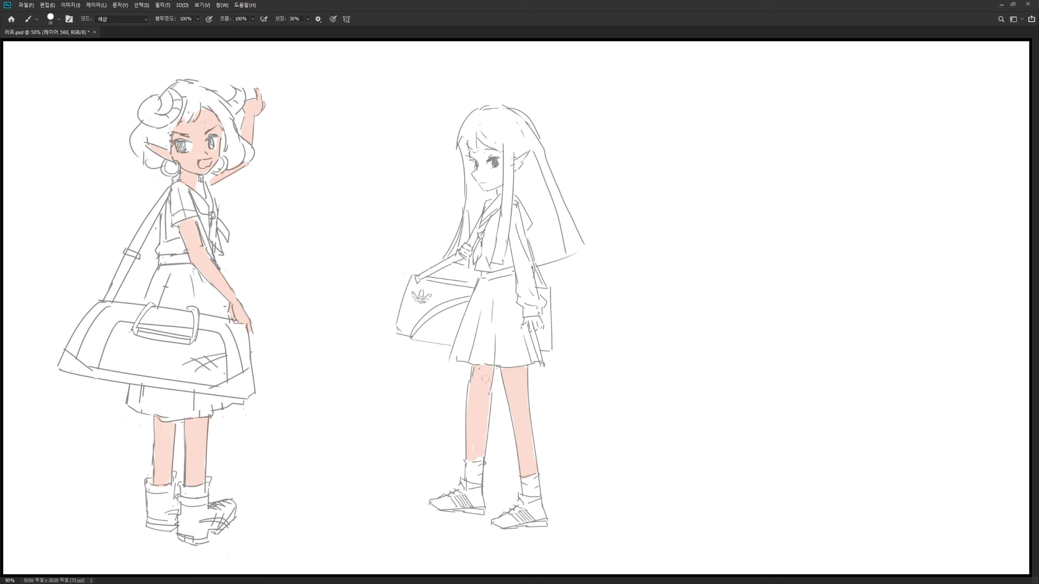
# On the line-art layer, erase along the outer outline of the far leg, then return to the skin layer
pyautogui.hotkey('alt', '[')
pyautogui.press('e')
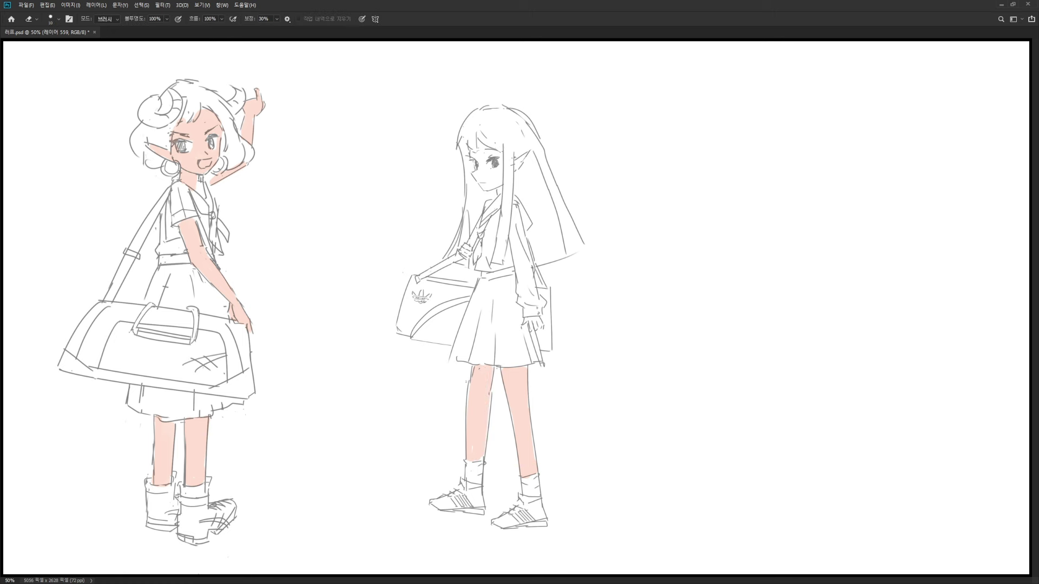
pyautogui.moveTo(468, 383); pyautogui.dragTo(465, 425)
pyautogui.hotkey('alt', ']')
# Paint the gripping hand and the lowered hand with the skin tone, using a smaller brush for the latter
pyautogui.press('b')
pyautogui.moveTo(463, 246); pyautogui.dragTo(468, 257)
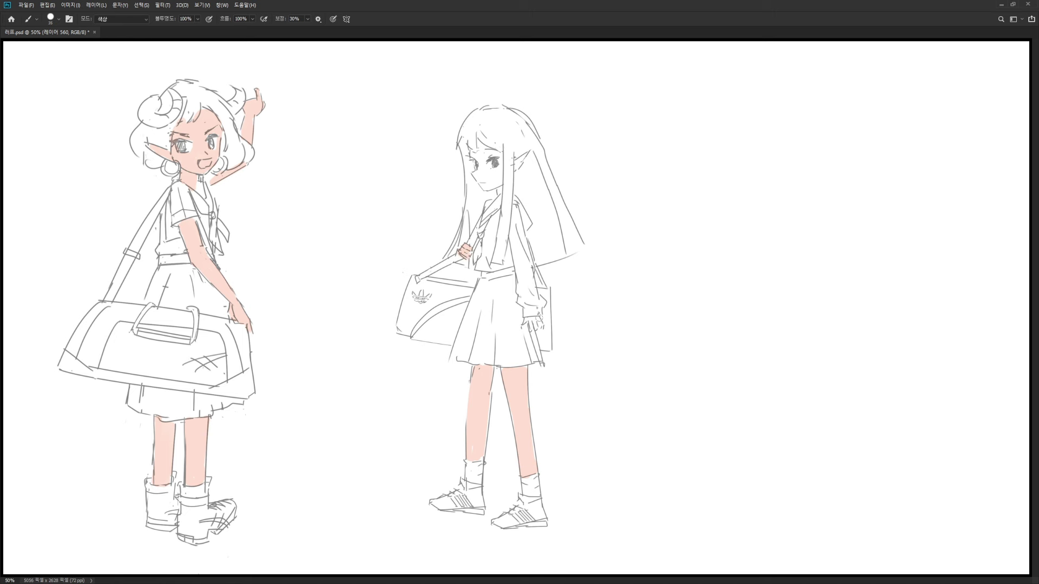
pyautogui.press('[')
pyautogui.press('[')
pyautogui.press('[')
pyautogui.moveTo(531, 319); pyautogui.dragTo(542, 327)
# Enlarge the brush and paint the long-haired character's face with the skin tone
pyautogui.press(']')
pyautogui.press(']')
pyautogui.moveTo(478, 154)
pyautogui.mouseDown()
pyautogui.moveTo(497, 155)
pyautogui.moveTo(479, 177)
pyautogui.moveTo(495, 170)
pyautogui.moveTo(487, 165)
pyautogui.moveTo(499, 180)
pyautogui.moveTo(488, 188)
pyautogui.moveTo(500, 192)
pyautogui.mouseUp()
pyautogui.press(']')
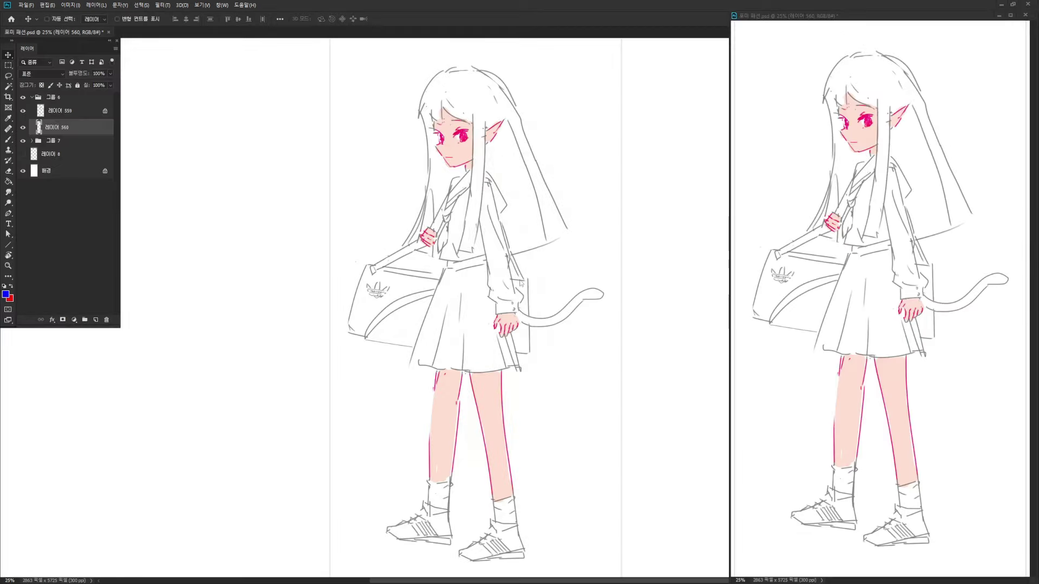
# Sample the skin tone from the leg and paint the bare midriff between the blouse and the skirt
pyautogui.press('b')
pyautogui.press('alt')
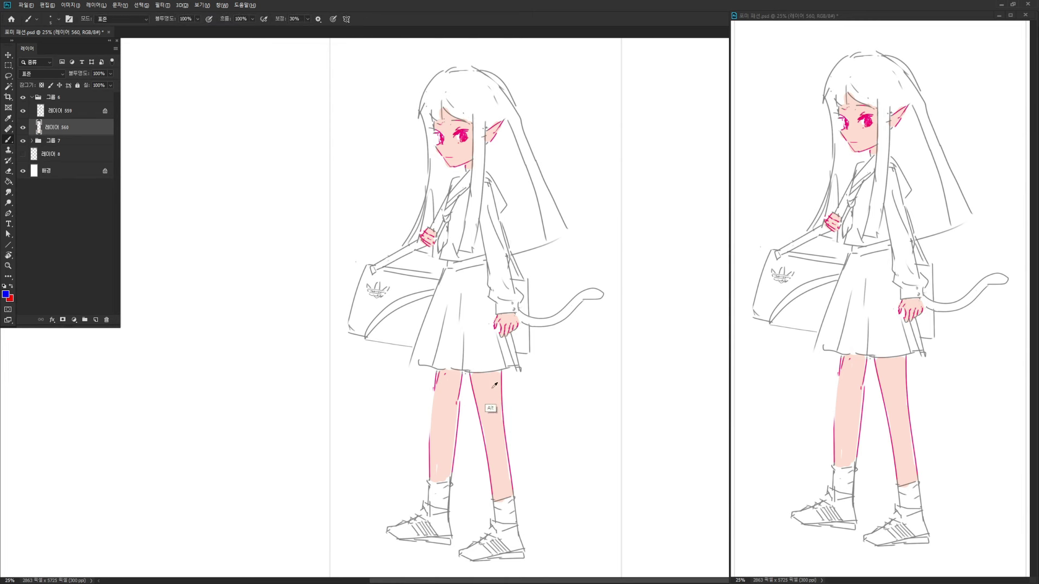
pyautogui.keyDown('alt'); pyautogui.click(494, 386); pyautogui.keyUp('alt')
pyautogui.moveTo(450, 264)
pyautogui.mouseDown()
pyautogui.moveTo(485, 258)
pyautogui.moveTo(444, 269)
pyautogui.mouseUp()
pyautogui.press('e')
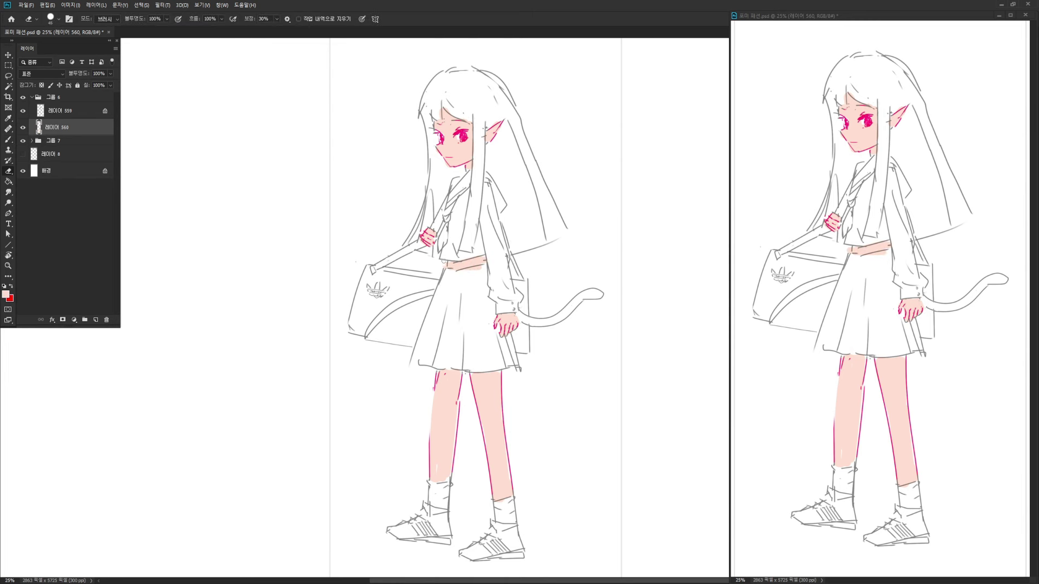
# Switch the brush colour to a greyish light blue and block in a first patch on the pleated skirt
pyautogui.press('b')
pyautogui.keyDown('alt'); pyautogui.click(475, 292); pyautogui.keyUp('alt')
pyautogui.keyDown('alt'); pyautogui.click(480, 410); pyautogui.keyUp('alt')
pyautogui.press(']')
pyautogui.press('n')
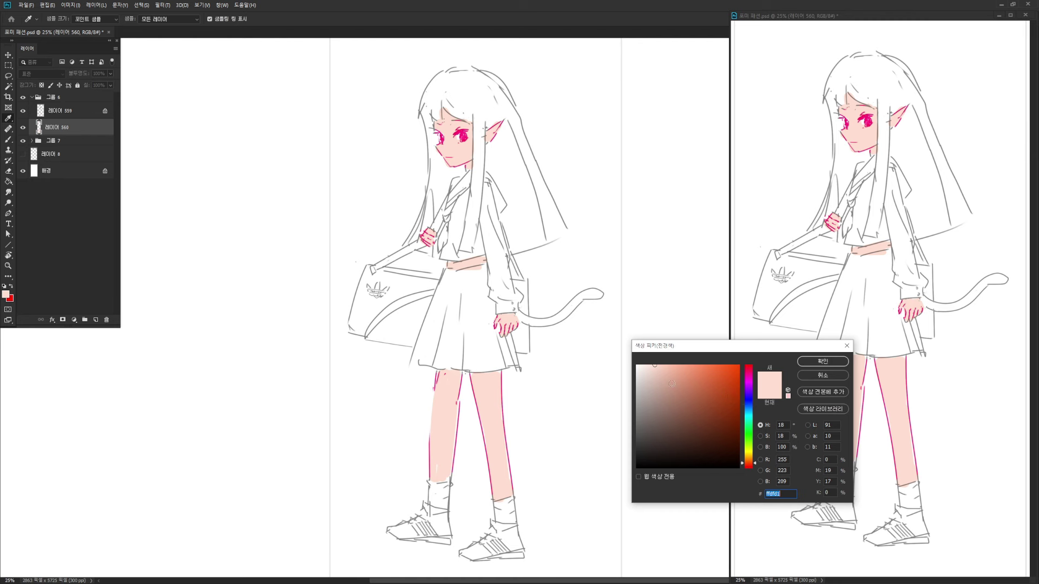
pyautogui.click(655, 365)
pyautogui.click(748, 410)
pyautogui.click(822, 361)
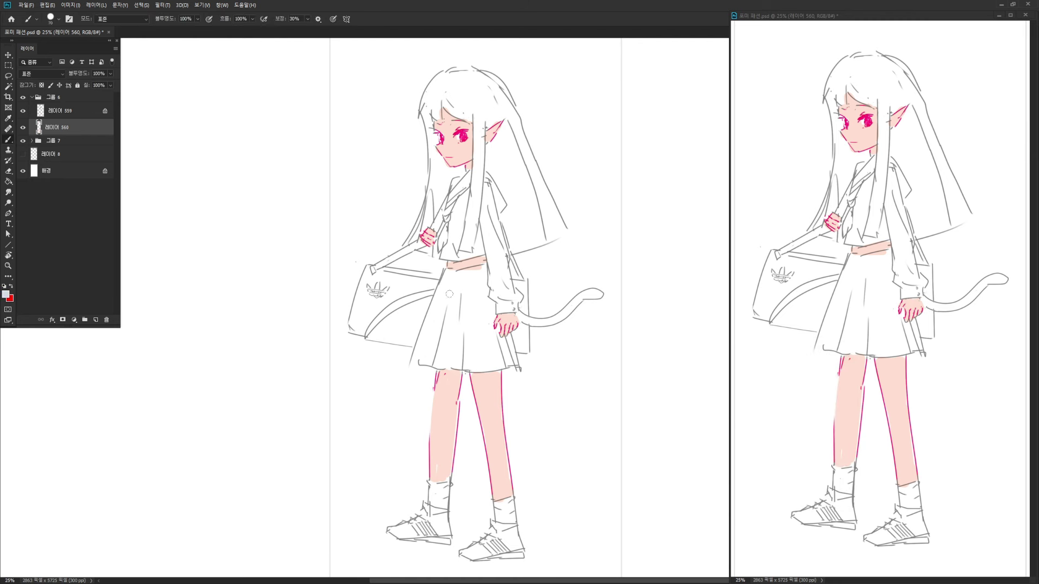
pyautogui.moveTo(452, 287)
pyautogui.mouseDown()
pyautogui.moveTo(432, 346)
pyautogui.moveTo(475, 338)
pyautogui.mouseUp()
# Lighten the colour to pale blue #daeeff and paint the whole skirt
pyautogui.press('n')
pyautogui.click(651, 365)
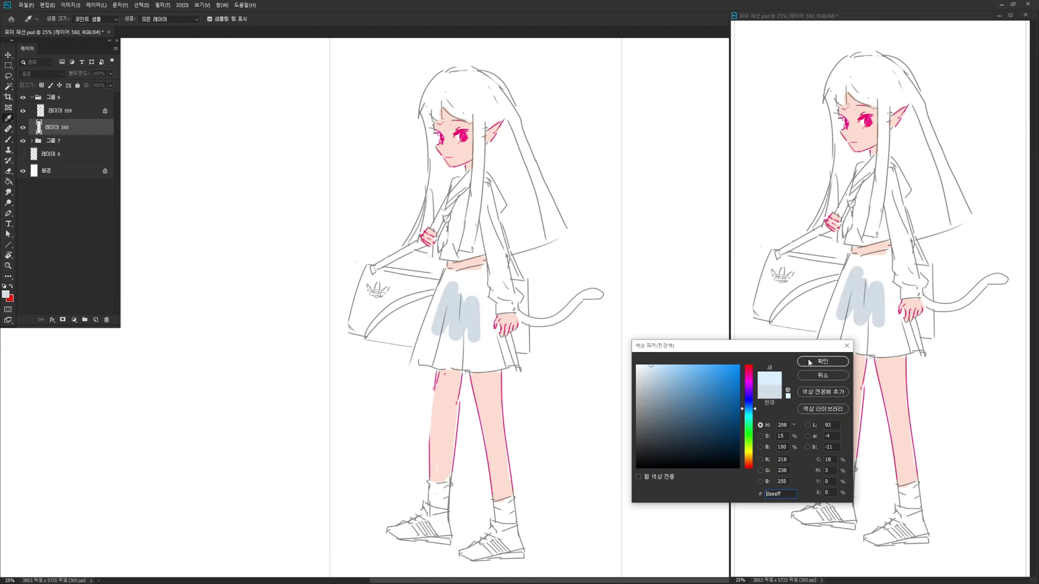
pyautogui.click(810, 362)
pyautogui.moveTo(451, 287)
pyautogui.mouseDown()
pyautogui.moveTo(465, 341)
pyautogui.moveTo(482, 319)
pyautogui.moveTo(448, 280)
pyautogui.moveTo(417, 360)
pyautogui.moveTo(493, 366)
pyautogui.moveTo(459, 345)
pyautogui.moveTo(460, 371)
pyautogui.moveTo(451, 279)
pyautogui.moveTo(481, 271)
pyautogui.moveTo(476, 304)
pyautogui.moveTo(484, 291)
pyautogui.moveTo(490, 311)
pyautogui.moveTo(475, 346)
pyautogui.moveTo(510, 368)
pyautogui.moveTo(511, 352)
pyautogui.mouseUp()
# Adjust the brush size and paint the near sleeve of the sailor blouse in the same pale blue
pyautogui.press('[')
pyautogui.press('[')
pyautogui.press('[')
pyautogui.press(']')
pyautogui.press(']')
pyautogui.moveTo(497, 284)
pyautogui.mouseDown()
pyautogui.moveTo(502, 307)
pyautogui.moveTo(515, 306)
pyautogui.moveTo(485, 213)
pyautogui.moveTo(506, 269)
pyautogui.mouseUp()
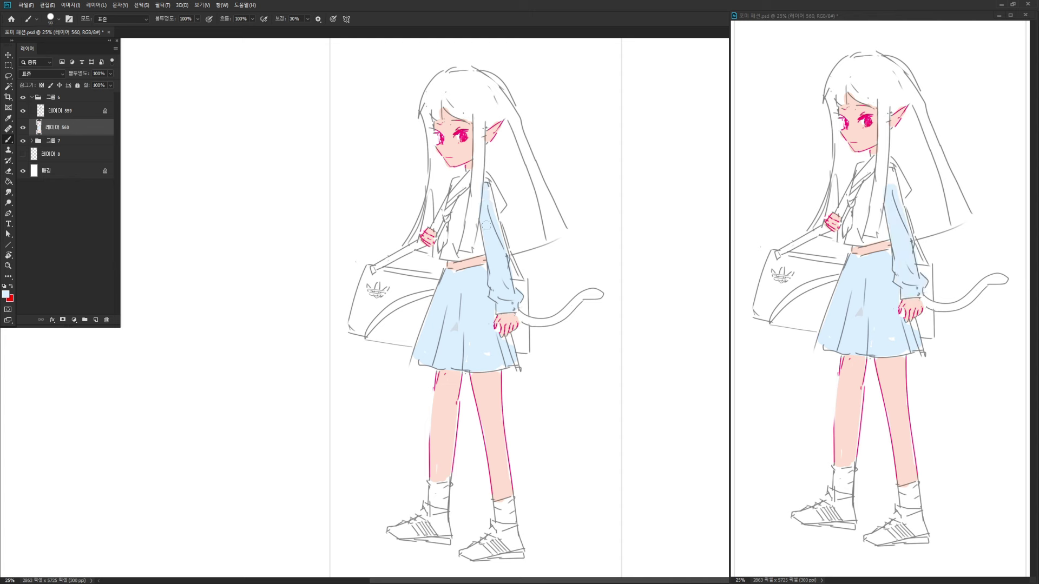
# Use a smaller brush to paint the front and lower hem of the blouse in pale blue
pyautogui.press('[')
pyautogui.press('[')
pyautogui.press('[')
pyautogui.press('[')
pyautogui.moveTo(460, 203)
pyautogui.mouseDown()
pyautogui.moveTo(447, 259)
pyautogui.moveTo(466, 185)
pyautogui.mouseUp()
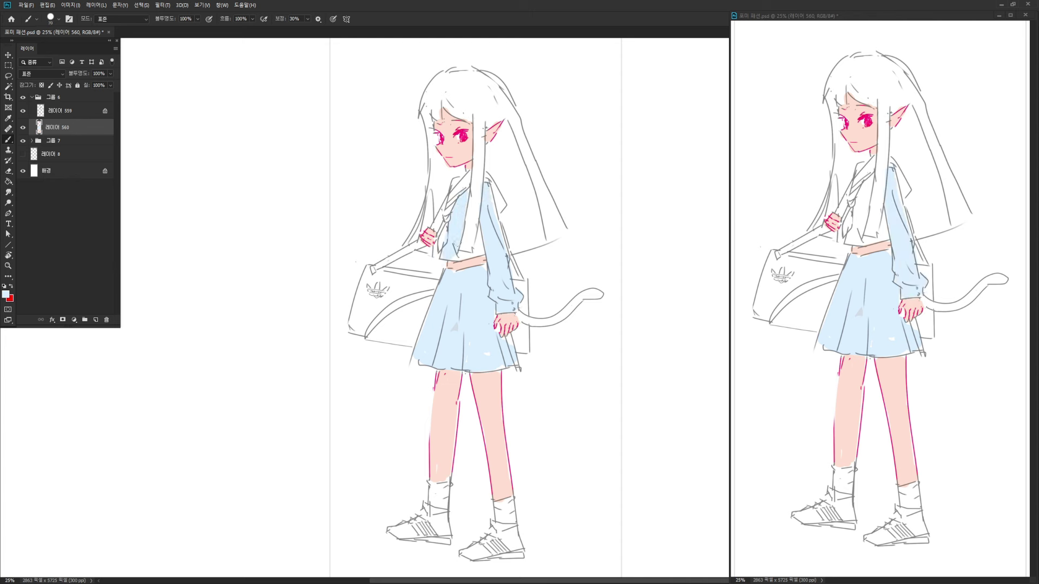
pyautogui.moveTo(454, 259); pyautogui.dragTo(475, 251)
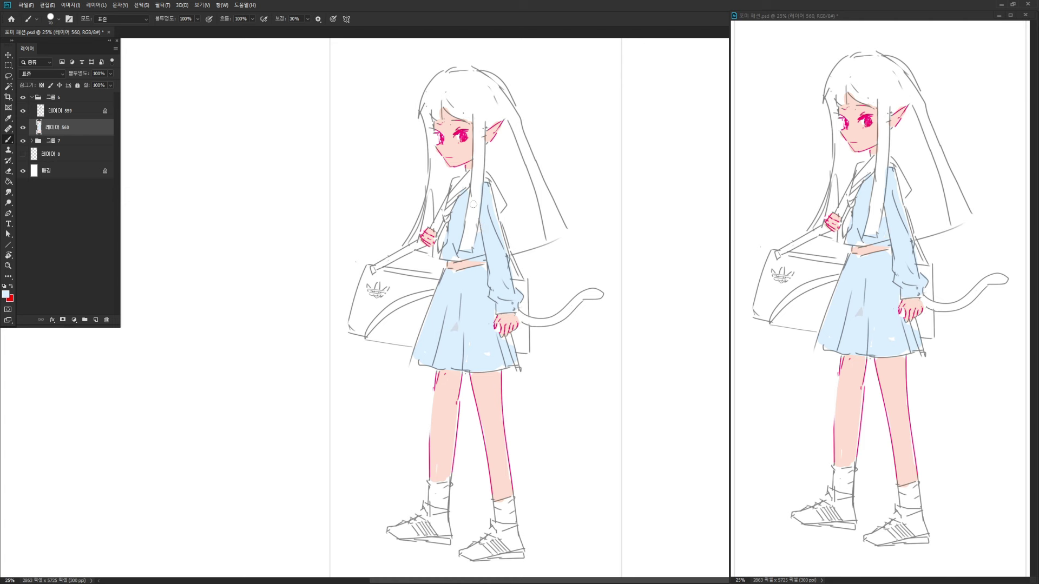
# Choose a more saturated blue and paint the sailor collar and neck scarf, softening the shade to a medium blue
pyautogui.press('n')
pyautogui.click(719, 366)
pyautogui.click(816, 362)
pyautogui.press('[')
pyautogui.moveTo(447, 209)
pyautogui.mouseDown()
pyautogui.moveTo(460, 186)
pyautogui.moveTo(474, 206)
pyautogui.moveTo(458, 189)
pyautogui.moveTo(446, 207)
pyautogui.moveTo(467, 178)
pyautogui.moveTo(488, 177)
pyautogui.moveTo(503, 212)
pyautogui.mouseUp()
pyautogui.press('n')
pyautogui.click(698, 366)
pyautogui.click(823, 363)
pyautogui.press(']')
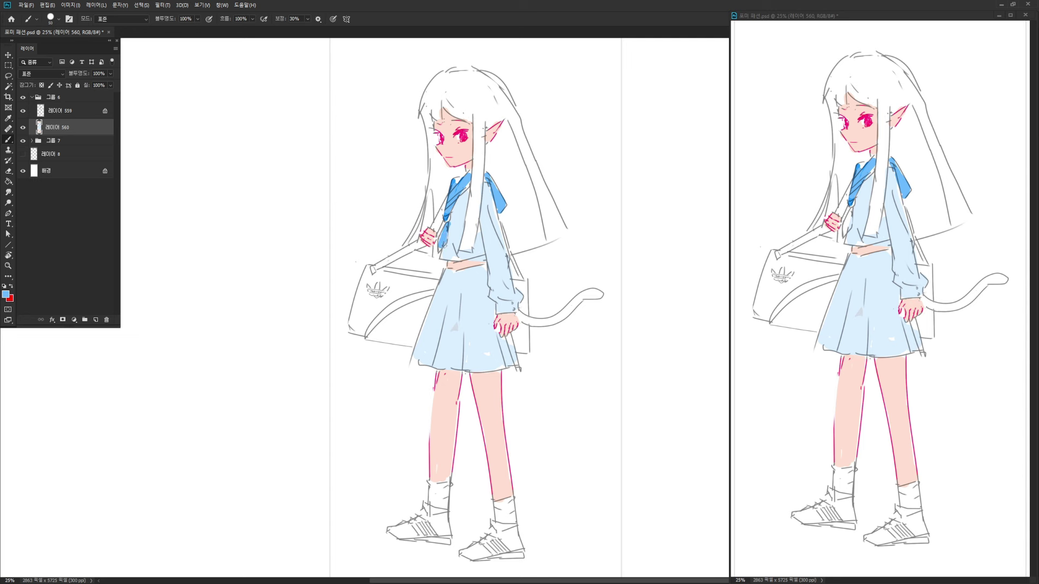
# Change the colour to light yellow #fffa69 and paint the side lock and the hair beside the ear and collar
pyautogui.press('F12')
pyautogui.click(750, 455)
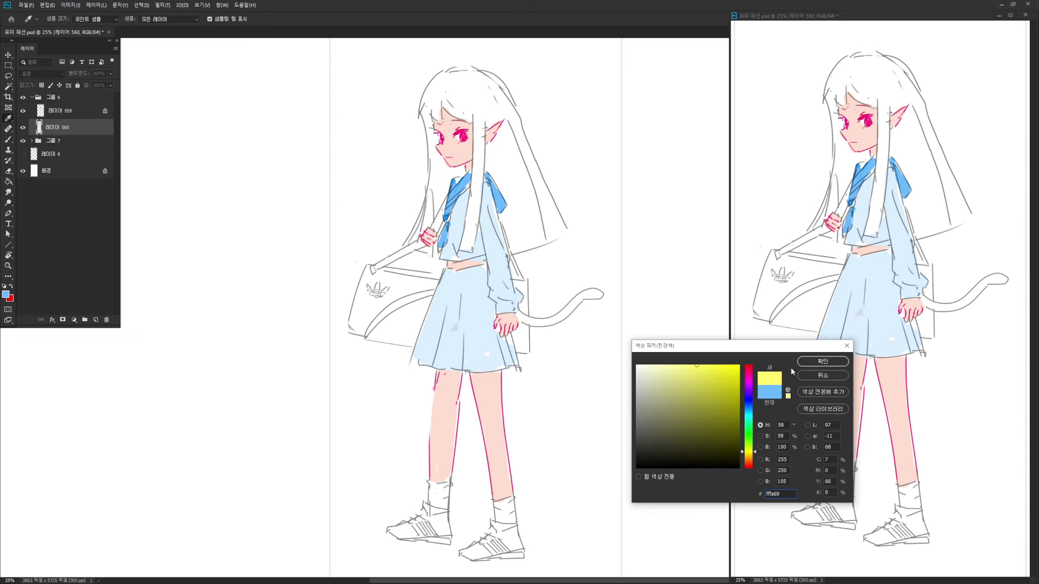
pyautogui.press('Return')
pyautogui.moveTo(502, 147); pyautogui.dragTo(483, 154)
pyautogui.moveTo(478, 114)
pyautogui.mouseDown()
pyautogui.moveTo(478, 206)
pyautogui.moveTo(476, 177)
pyautogui.moveTo(465, 249)
pyautogui.mouseUp()
pyautogui.moveTo(500, 163)
pyautogui.mouseDown()
pyautogui.moveTo(489, 164)
pyautogui.moveTo(511, 191)
pyautogui.mouseUp()
# Enlarge the brush and fill the long back hair and the strands on the far side of the face with yellow
pyautogui.press(']')
pyautogui.press(']')
pyautogui.moveTo(504, 131)
pyautogui.mouseDown()
pyautogui.moveTo(493, 160)
pyautogui.moveTo(518, 207)
pyautogui.mouseUp()
pyautogui.press(']')
pyautogui.moveTo(510, 142)
pyautogui.mouseDown()
pyautogui.moveTo(493, 161)
pyautogui.moveTo(520, 206)
pyautogui.moveTo(503, 126)
pyautogui.moveTo(532, 185)
pyautogui.moveTo(523, 133)
pyautogui.moveTo(521, 205)
pyautogui.moveTo(506, 217)
pyautogui.moveTo(514, 246)
pyautogui.moveTo(556, 235)
pyautogui.moveTo(534, 182)
pyautogui.moveTo(520, 211)
pyautogui.moveTo(533, 238)
pyautogui.moveTo(564, 213)
pyautogui.mouseUp()
pyautogui.moveTo(423, 94)
pyautogui.mouseDown()
pyautogui.moveTo(445, 177)
pyautogui.moveTo(460, 169)
pyautogui.moveTo(440, 157)
pyautogui.moveTo(451, 171)
pyautogui.moveTo(438, 163)
pyautogui.moveTo(427, 217)
pyautogui.moveTo(422, 225)
pyautogui.moveTo(424, 208)
pyautogui.moveTo(407, 241)
pyautogui.moveTo(437, 196)
pyautogui.moveTo(424, 228)
pyautogui.mouseUp()
pyautogui.moveTo(439, 179)
pyautogui.mouseDown()
pyautogui.moveTo(437, 208)
pyautogui.moveTo(444, 199)
pyautogui.mouseUp()
pyautogui.moveTo(429, 249); pyautogui.dragTo(430, 250)
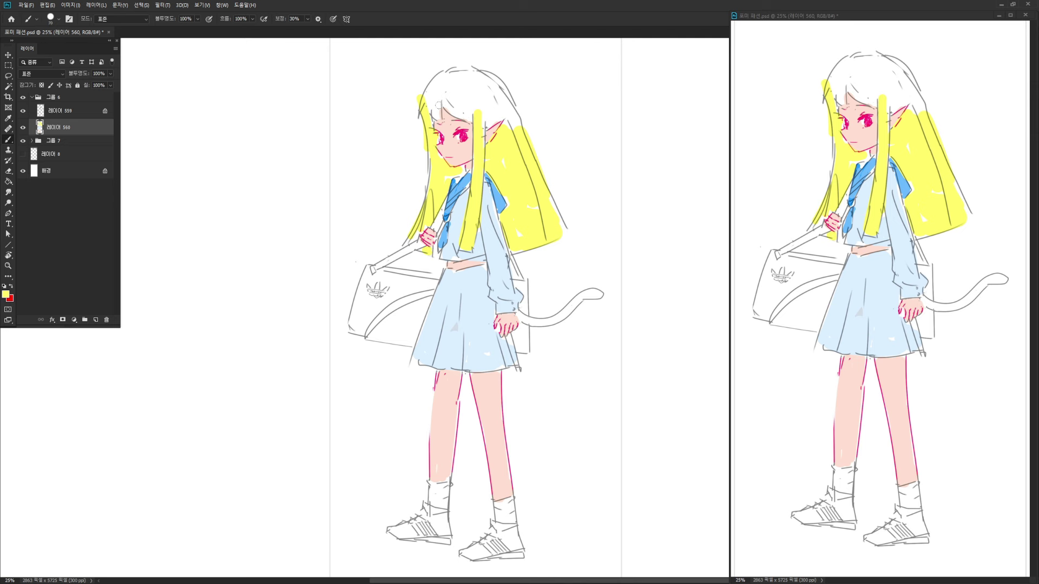
# Paint the bangs and crown of the hair, then the tail, in the same yellow
pyautogui.moveTo(427, 89)
pyautogui.mouseDown()
pyautogui.moveTo(434, 115)
pyautogui.moveTo(442, 95)
pyautogui.moveTo(475, 121)
pyautogui.mouseUp()
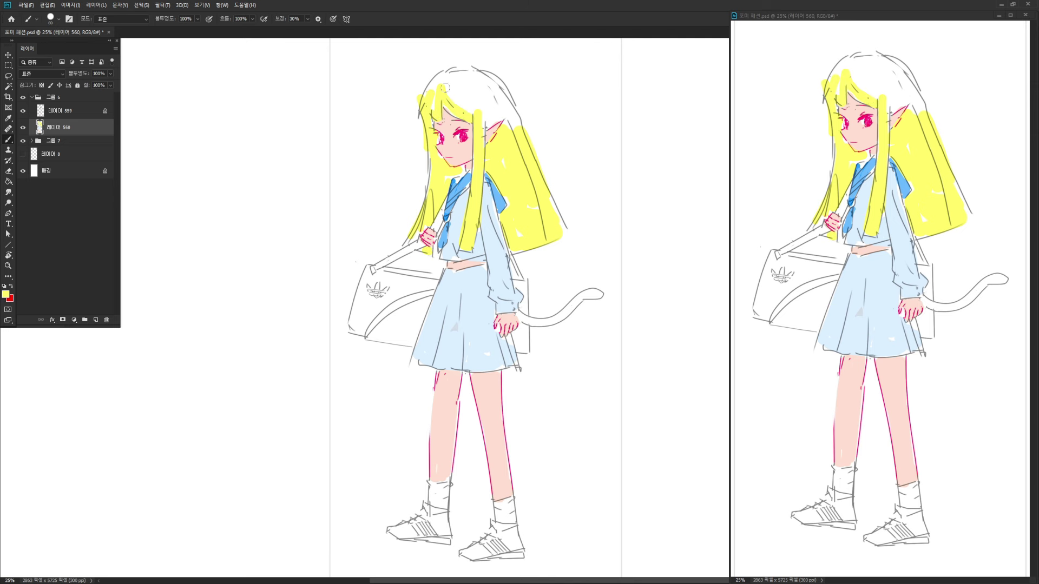
pyautogui.moveTo(436, 82)
pyautogui.mouseDown()
pyautogui.moveTo(478, 74)
pyautogui.moveTo(479, 103)
pyautogui.moveTo(453, 103)
pyautogui.moveTo(486, 124)
pyautogui.moveTo(504, 114)
pyautogui.moveTo(517, 125)
pyautogui.moveTo(495, 87)
pyautogui.moveTo(502, 108)
pyautogui.moveTo(475, 82)
pyautogui.moveTo(503, 101)
pyautogui.mouseUp()
pyautogui.press(']')
pyautogui.press('[')
pyautogui.moveTo(532, 321); pyautogui.dragTo(600, 293)
# Shift the pale blue to pale cyan #daffff and start painting the bag's side and its shoulder strap
pyautogui.keyDown('alt'); pyautogui.click(493, 287); pyautogui.keyUp('alt')
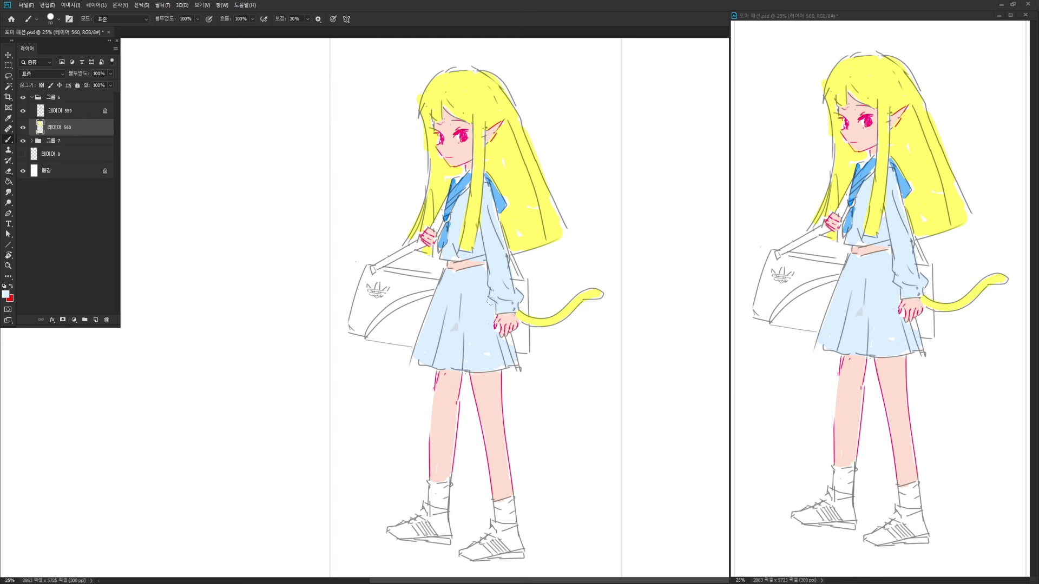
pyautogui.press('n')
pyautogui.click(747, 417)
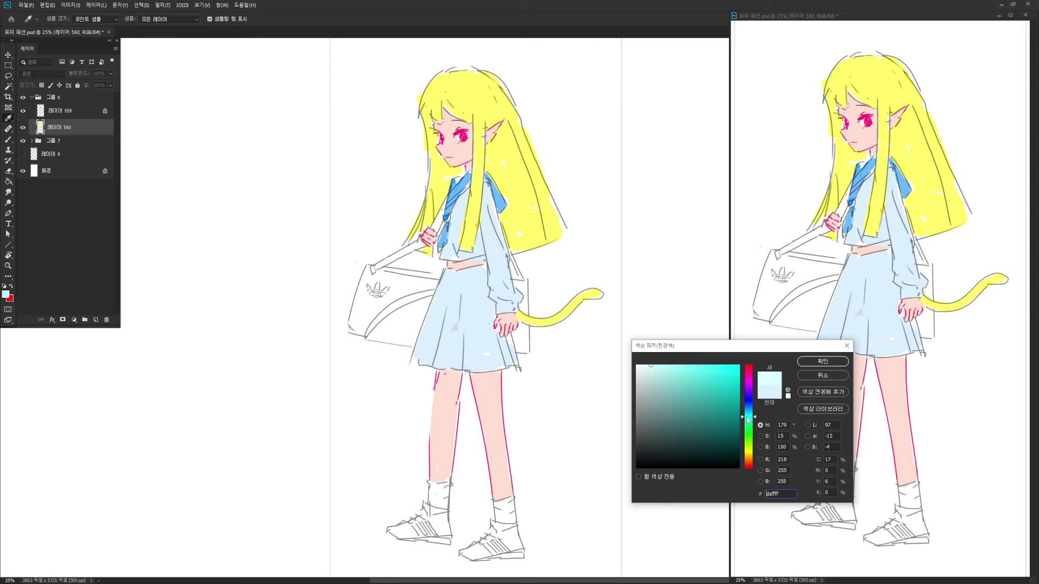
pyautogui.click(821, 362)
pyautogui.moveTo(353, 282)
pyautogui.mouseDown()
pyautogui.moveTo(361, 324)
pyautogui.moveTo(379, 275)
pyautogui.moveTo(432, 280)
pyautogui.moveTo(413, 324)
pyautogui.mouseUp()
pyautogui.press('[')
pyautogui.press('[')
pyautogui.press('[')
pyautogui.press('[')
pyautogui.press('[')
pyautogui.moveTo(420, 244); pyautogui.dragTo(379, 264)
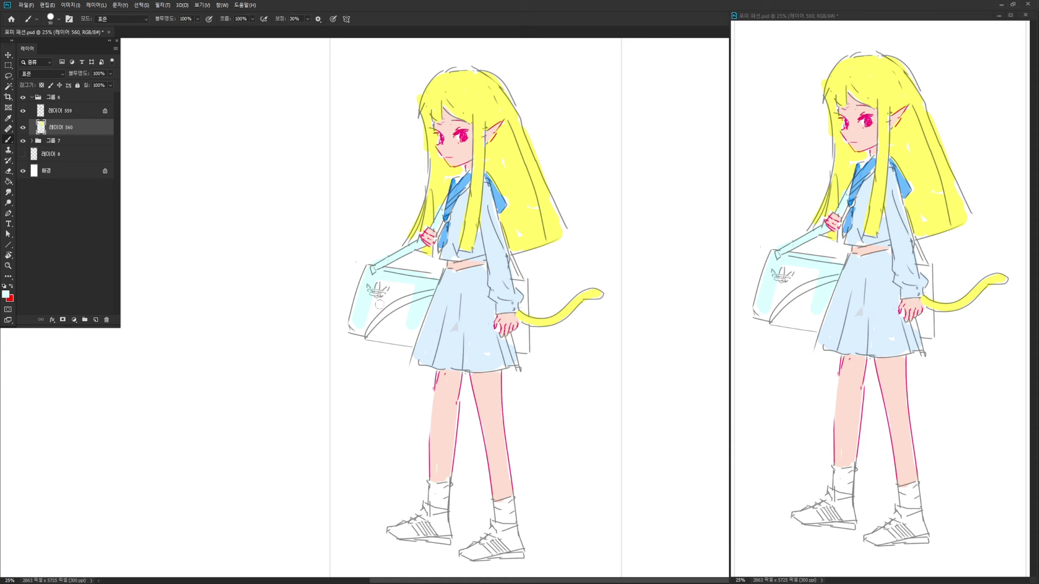
# Fill the rest of the bag with pale cyan, including the end showing behind the skirt and hand
pyautogui.press(']')
pyautogui.press(']')
pyautogui.moveTo(376, 334)
pyautogui.mouseDown()
pyautogui.moveTo(422, 293)
pyautogui.moveTo(375, 322)
pyautogui.moveTo(400, 293)
pyautogui.moveTo(410, 296)
pyautogui.moveTo(385, 323)
pyautogui.mouseUp()
pyautogui.press('[')
pyautogui.moveTo(524, 335)
pyautogui.mouseDown()
pyautogui.moveTo(521, 345)
pyautogui.moveTo(525, 335)
pyautogui.mouseUp()
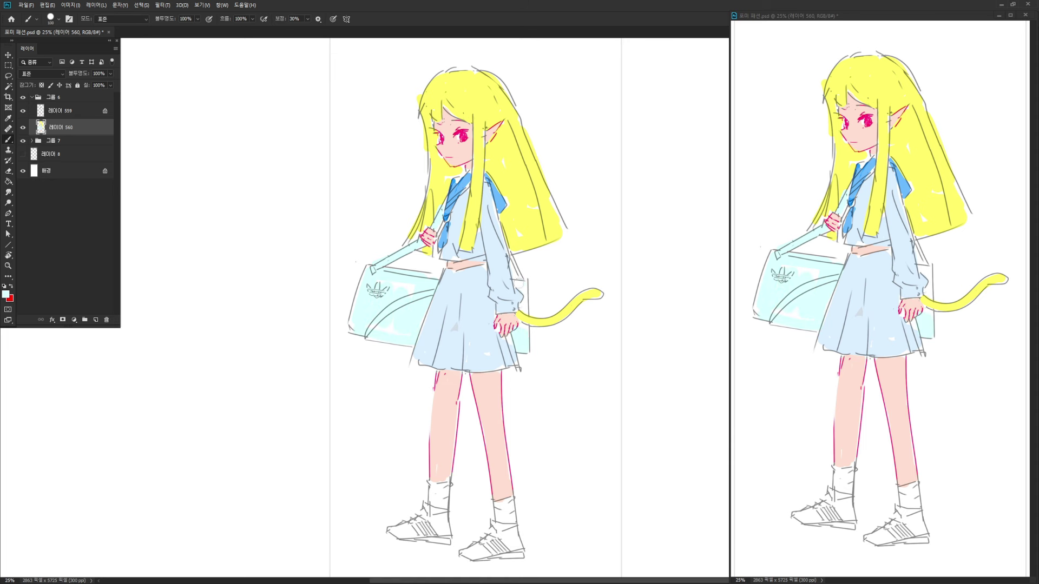
pyautogui.moveTo(518, 284); pyautogui.dragTo(523, 304)
# On the line-art layer, recolour the bag's outlines in teal #508f8e with an enlarged brush
pyautogui.click(54, 112)
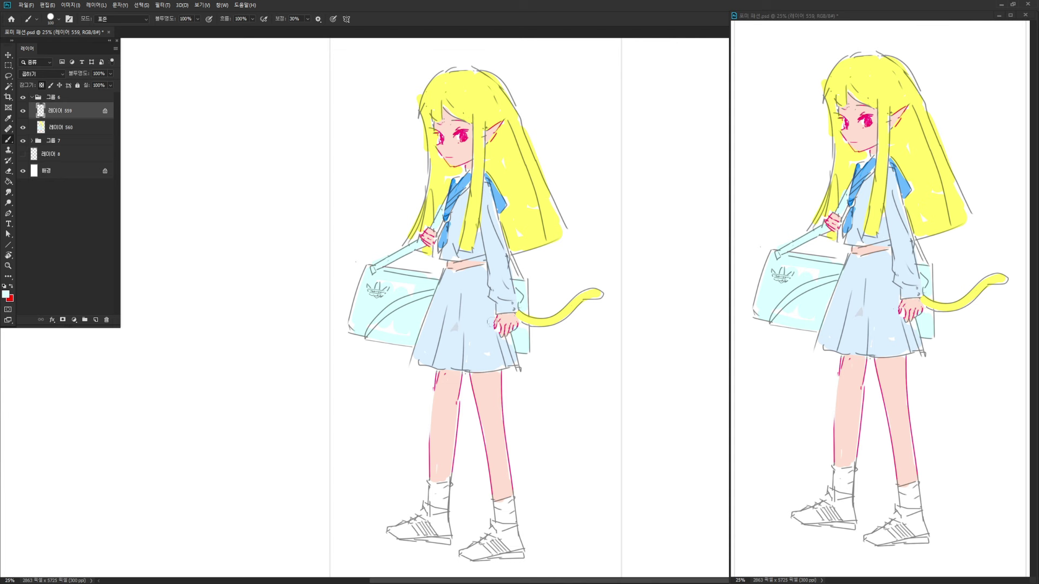
pyautogui.press('n')
pyautogui.click(683, 410)
pyautogui.press('Return')
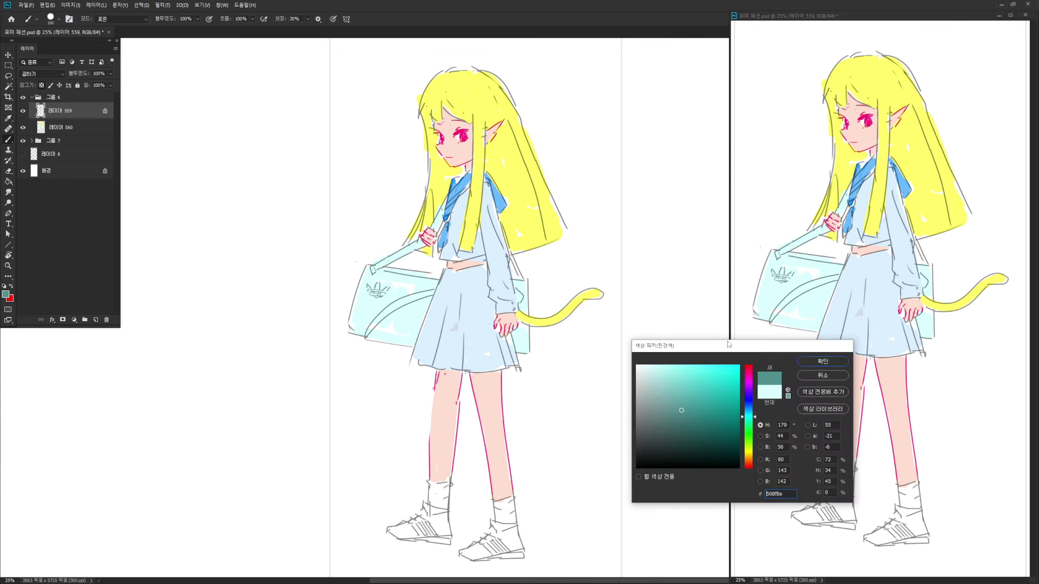
pyautogui.press(']')
pyautogui.press(']')
pyautogui.press(']')
pyautogui.press(']')
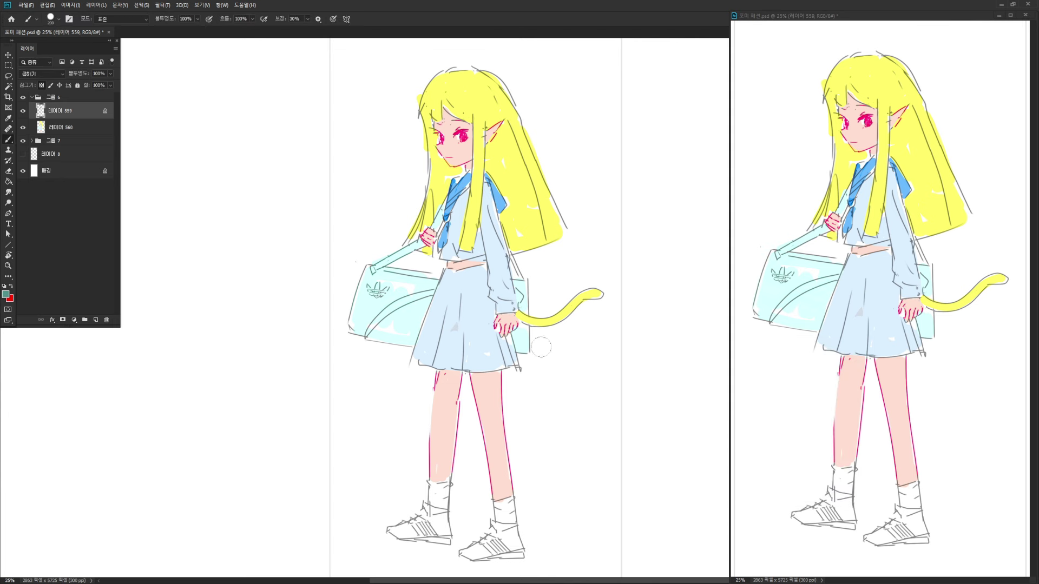
# Try recolouring the tail's outline in bright yellow, then undo the stroke
pyautogui.press('F2')
pyautogui.click(748, 453)
pyautogui.click(731, 366)
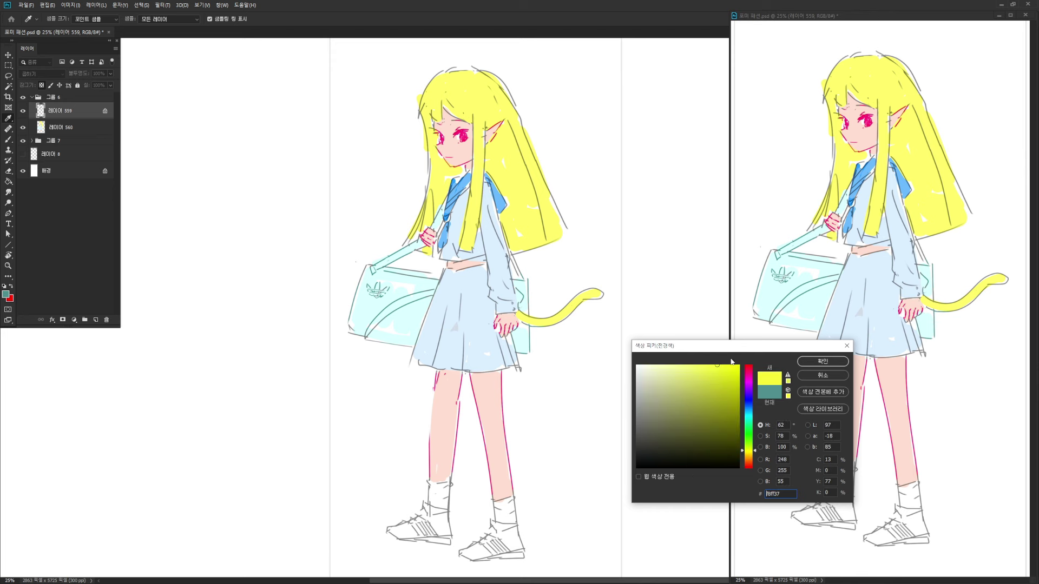
pyautogui.press('Return')
pyautogui.moveTo(598, 295); pyautogui.dragTo(573, 295)
pyautogui.hotkey('ctrl', 'z')
# Choose a darker yellow and recolour the hair and tail outlines with it
pyautogui.press('F2')
pyautogui.click(735, 391)
pyautogui.click(820, 361)
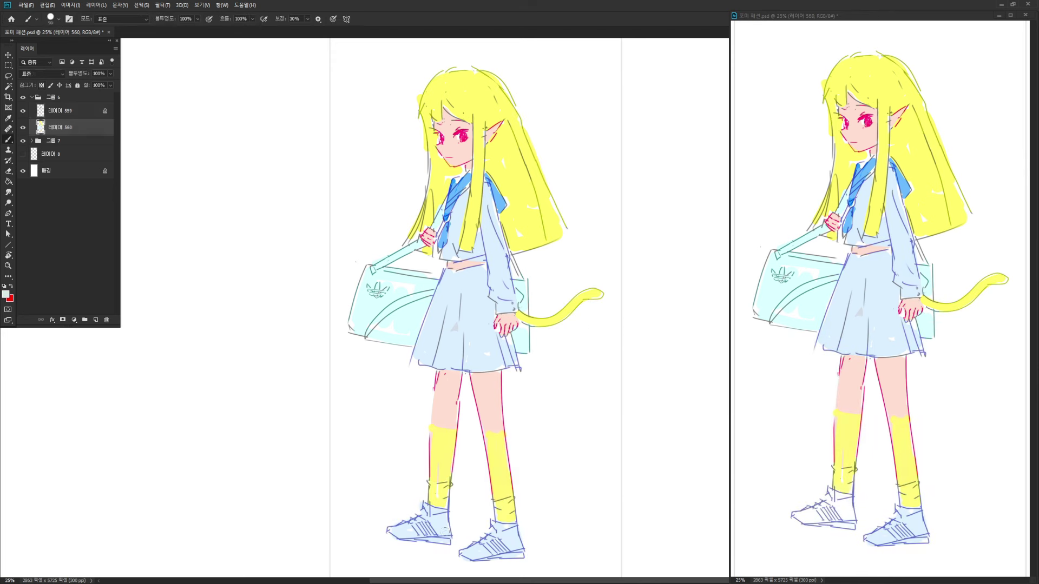
# Merge the line-art layer into the colour layer below it
pyautogui.click(61, 110)
pyautogui.hotkey('ctrl', 'e')
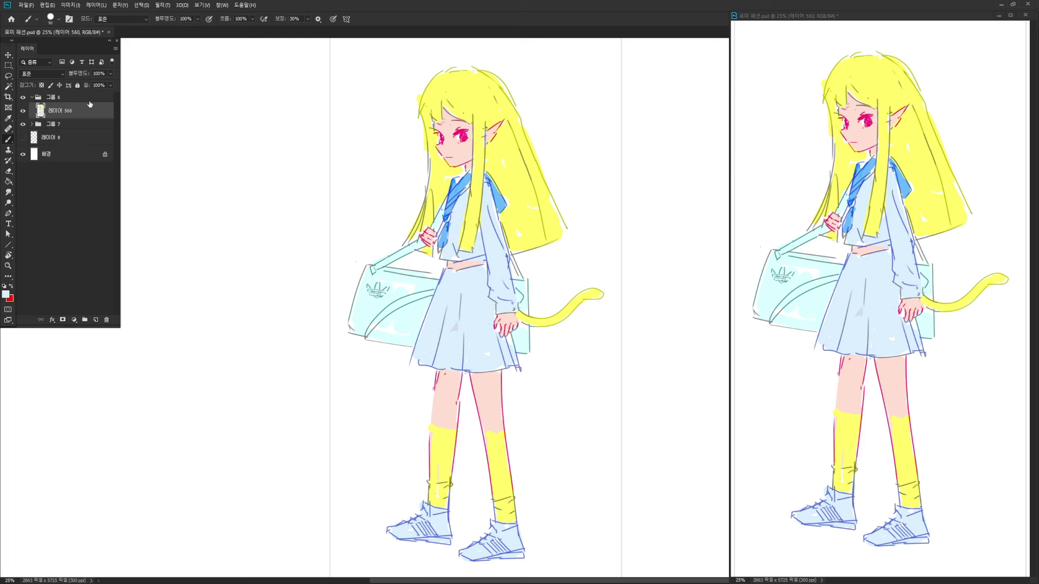
# Sample the blue line colour and fill the three side stripes of the near shoe using a small brush
pyautogui.hotkey('ctrl', '+')
pyautogui.moveTo(459, 415); pyautogui.dragTo(460, 282)
pyautogui.moveTo(476, 442)
pyautogui.mouseDown()
pyautogui.moveTo(445, 404)
pyautogui.moveTo(512, 295)
pyautogui.mouseUp()
pyautogui.hotkey('ctrl', '+')
pyautogui.keyDown('alt'); pyautogui.click(499, 434); pyautogui.keyUp('alt')
pyautogui.press('[')
pyautogui.press('[')
pyautogui.press('[')
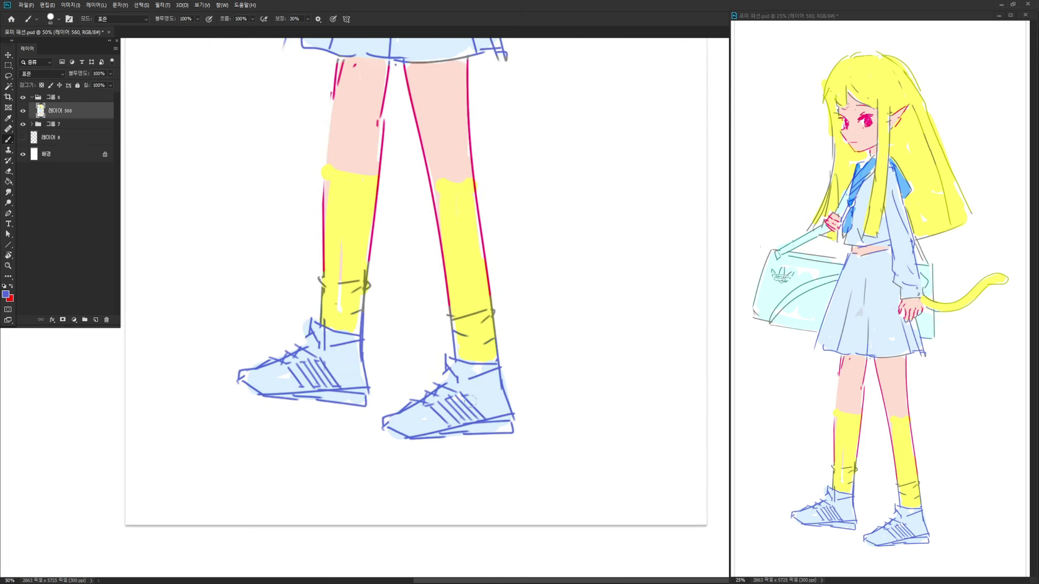
pyautogui.scroll(1, 470, 402)
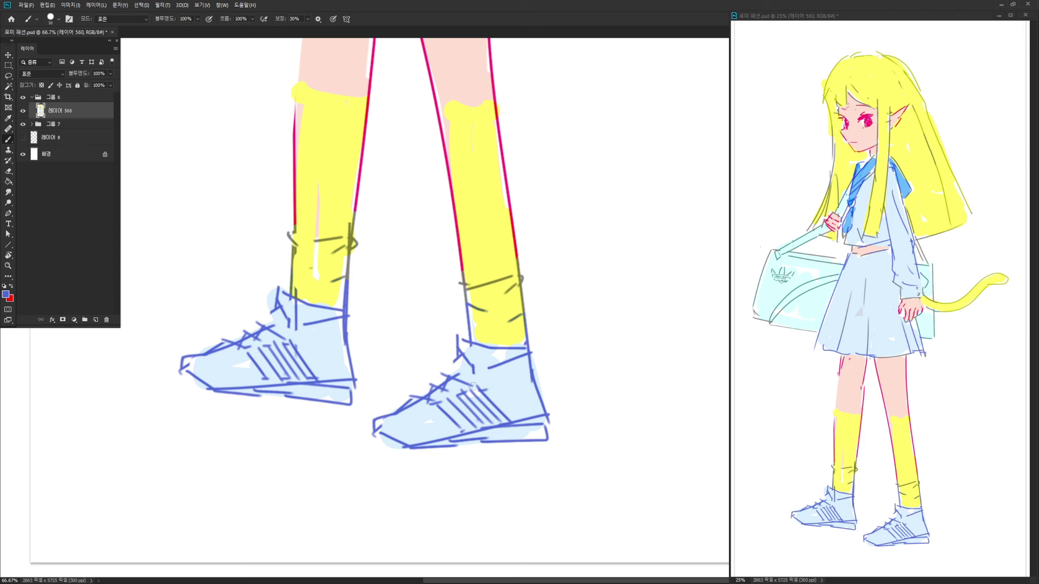
pyautogui.moveTo(472, 386); pyautogui.dragTo(509, 417)
pyautogui.moveTo(461, 392)
pyautogui.mouseDown()
pyautogui.moveTo(489, 428)
pyautogui.moveTo(472, 430)
pyautogui.mouseUp()
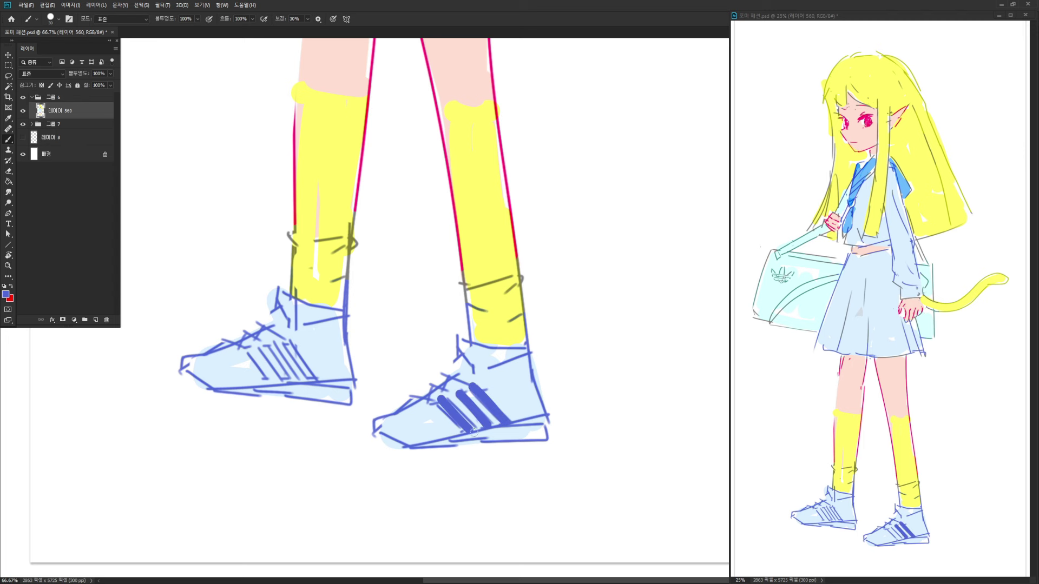
# Clean up the near shoe's lace and stripe edges with its pale blue and define the seam above the stripes
pyautogui.rightClick(513, 237)
pyautogui.press('Escape')
pyautogui.keyDown('alt'); pyautogui.click(424, 414); pyautogui.keyUp('alt')
pyautogui.moveTo(429, 407)
pyautogui.mouseDown()
pyautogui.moveTo(490, 386)
pyautogui.moveTo(422, 408)
pyautogui.mouseUp()
pyautogui.moveTo(472, 381)
pyautogui.mouseDown()
pyautogui.moveTo(430, 404)
pyautogui.moveTo(484, 385)
pyautogui.mouseUp()
# Draw thick dark blue lines along the near shoe's sole and erase the overshoot at the heel
pyautogui.keyDown('alt'); pyautogui.click(447, 437); pyautogui.keyUp('alt')
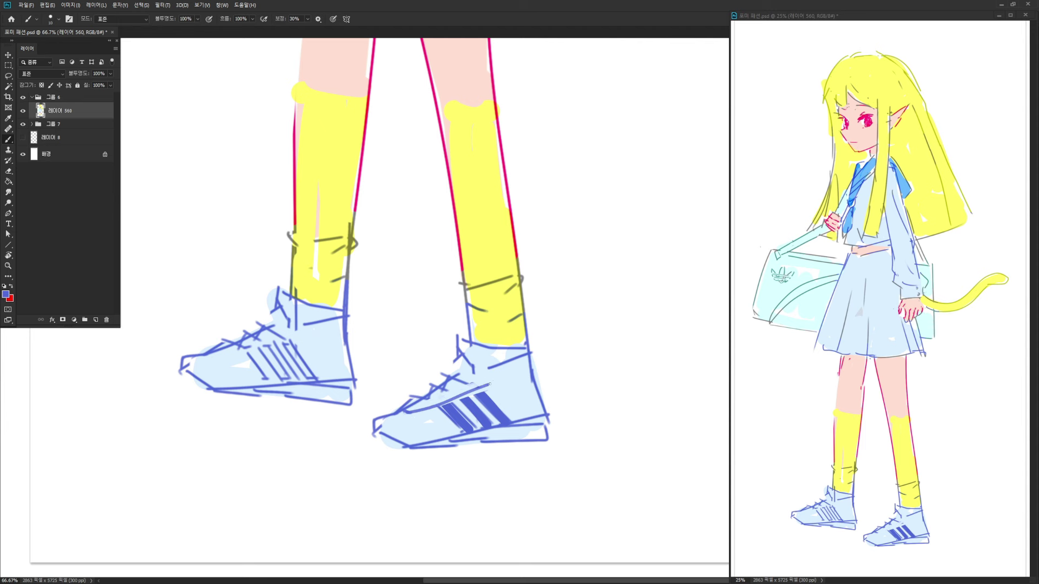
pyautogui.moveTo(381, 435)
pyautogui.mouseDown()
pyautogui.moveTo(443, 441)
pyautogui.moveTo(482, 427)
pyautogui.mouseUp()
pyautogui.hotkey('ctrl', 'z')
pyautogui.press('[')
pyautogui.moveTo(420, 445)
pyautogui.mouseDown()
pyautogui.moveTo(546, 437)
pyautogui.moveTo(501, 427)
pyautogui.moveTo(546, 417)
pyautogui.moveTo(550, 425)
pyautogui.mouseUp()
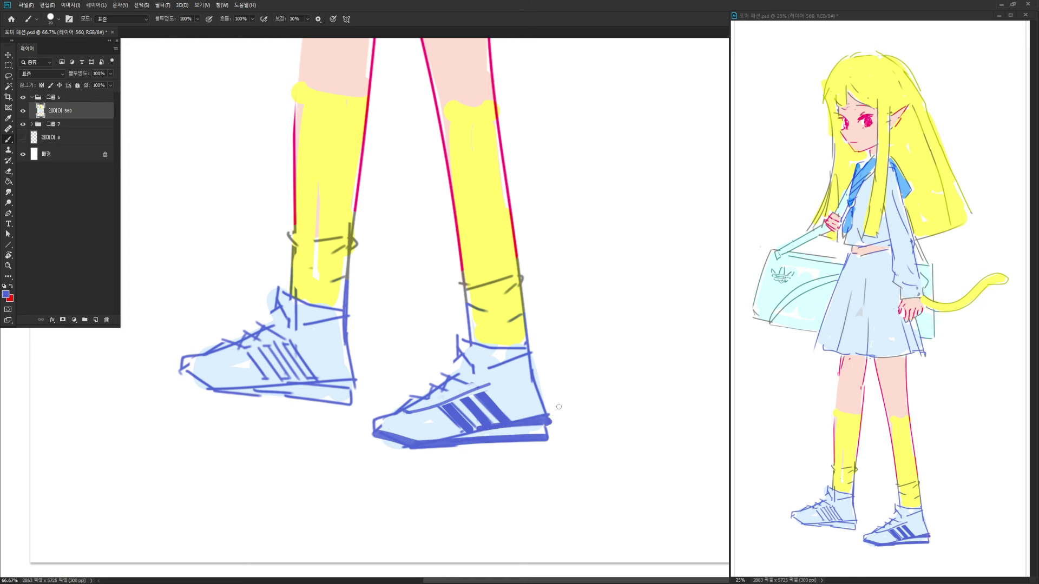
pyautogui.press('e')
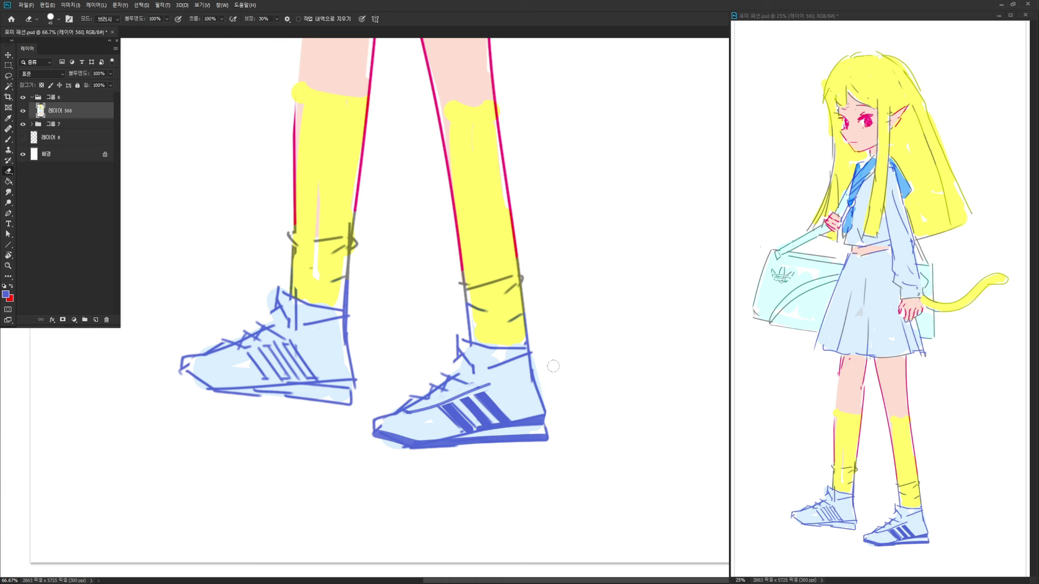
pyautogui.press('b')
pyautogui.press('e')
# Set the colour to periwinkle blue #7f94f6 and shade the inside of the near shoe's ankle opening
pyautogui.press('n')
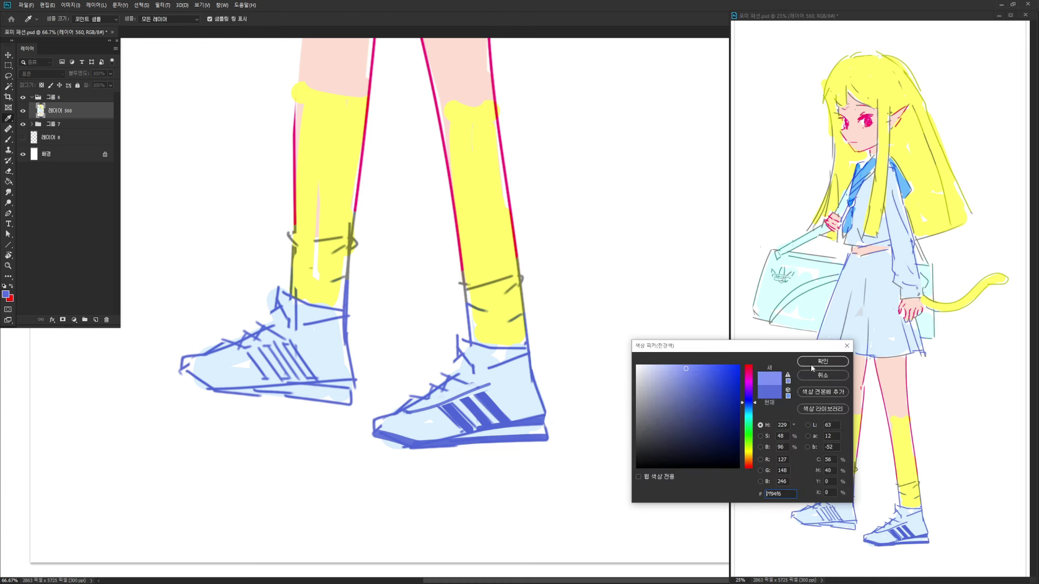
pyautogui.click(823, 361)
pyautogui.press('e')
pyautogui.click(479, 348)
pyautogui.moveTo(488, 363)
pyautogui.mouseDown()
pyautogui.moveTo(479, 347)
pyautogui.moveTo(525, 353)
pyautogui.moveTo(492, 359)
pyautogui.mouseUp()
pyautogui.press('b')
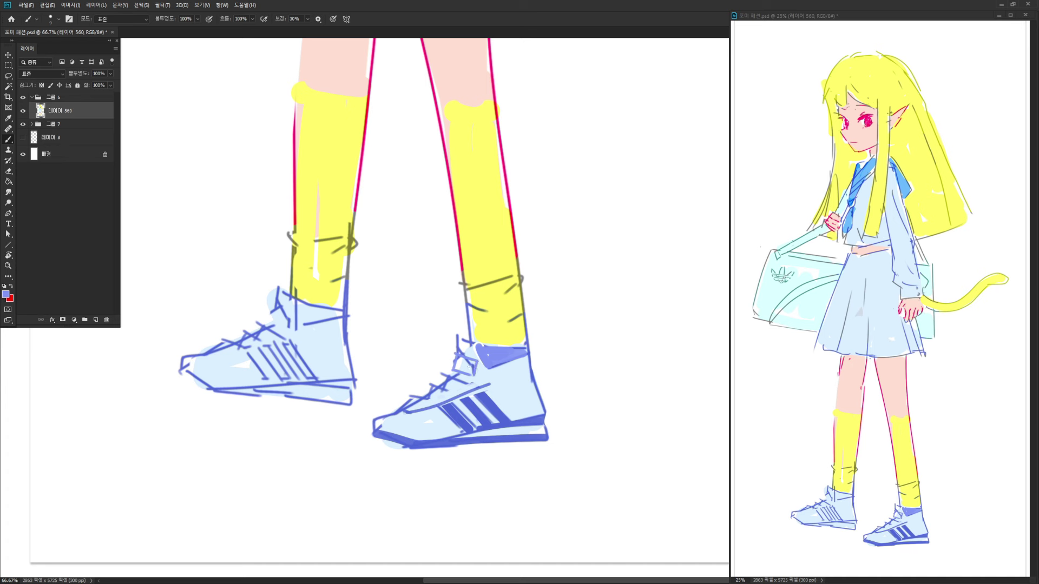
# Redraw the near shoe's tongue and top lace loop with blue outlines and pale blue fill, extending the ankle lining to the heel
pyautogui.keyDown('alt'); pyautogui.click(458, 360); pyautogui.keyUp('alt')
pyautogui.press(']')
pyautogui.keyDown('alt'); pyautogui.click(476, 356); pyautogui.keyUp('alt')
pyautogui.keyDown('alt'); pyautogui.click(468, 378); pyautogui.keyUp('alt')
pyautogui.moveTo(464, 354)
pyautogui.mouseDown()
pyautogui.moveTo(464, 331)
pyautogui.moveTo(458, 351)
pyautogui.moveTo(524, 351)
pyautogui.mouseUp()
pyautogui.keyDown('alt'); pyautogui.click(478, 391); pyautogui.keyUp('alt')
pyautogui.press('[')
pyautogui.press('[')
pyautogui.press('[')
pyautogui.press('e')
pyautogui.press('b')
pyautogui.keyDown('alt'); pyautogui.click(480, 381); pyautogui.keyUp('alt')
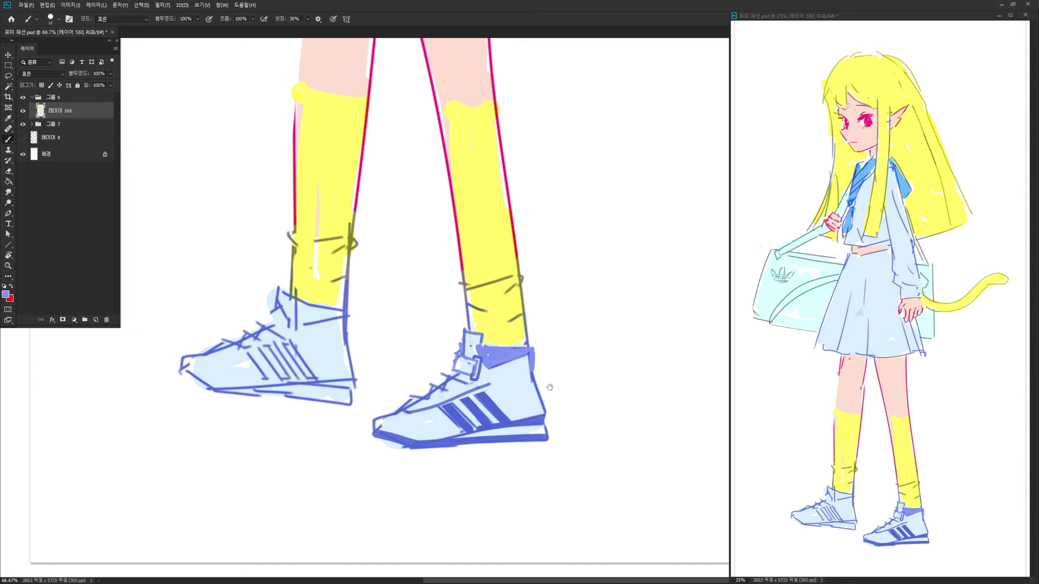
# Sample the shoe's pale blue and fill the white gaps along the near shoe's sole
pyautogui.moveTo(550, 388); pyautogui.dragTo(572, 342)
pyautogui.keyDown('alt'); pyautogui.click(526, 386); pyautogui.keyUp('alt')
pyautogui.press(']')
pyautogui.moveTo(488, 392); pyautogui.dragTo(571, 386)
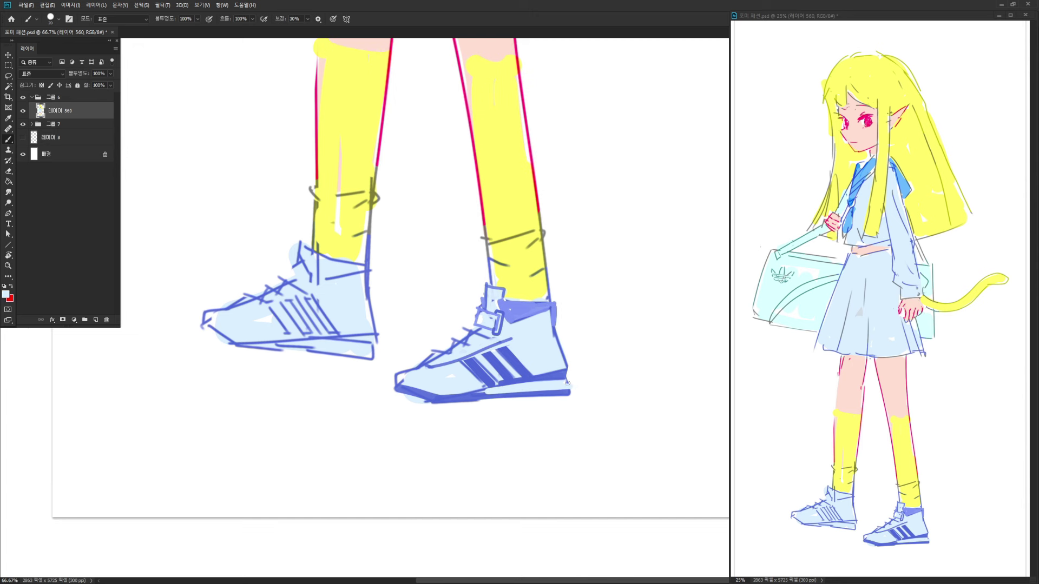
# Erase the colour spilling outside the near shoe's toe and tidy the edge along the laces
pyautogui.press('e')
pyautogui.moveTo(438, 400)
pyautogui.mouseDown()
pyautogui.moveTo(398, 391)
pyautogui.moveTo(392, 424)
pyautogui.mouseUp()
pyautogui.press('b')
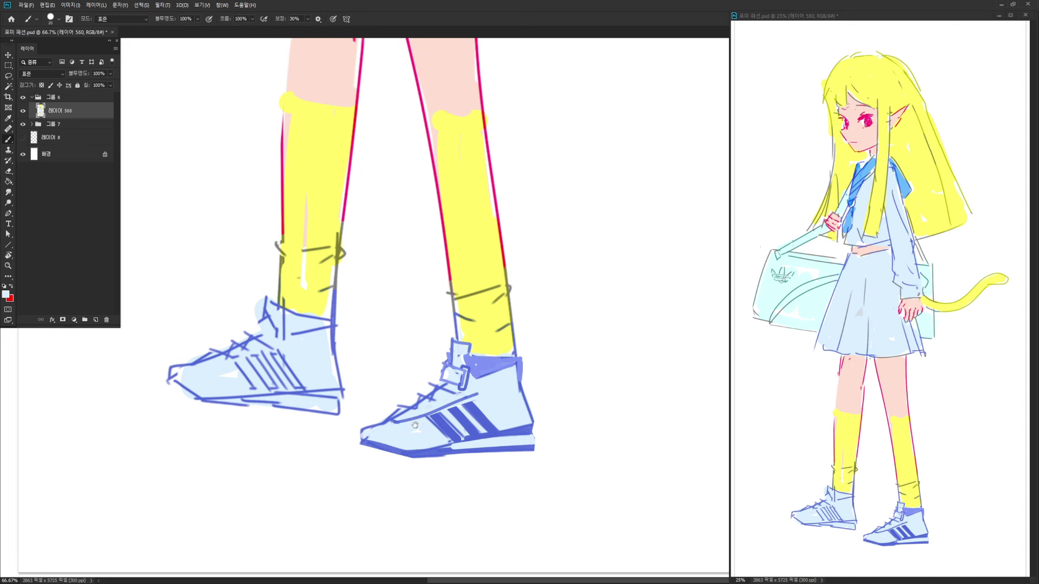
pyautogui.press('e')
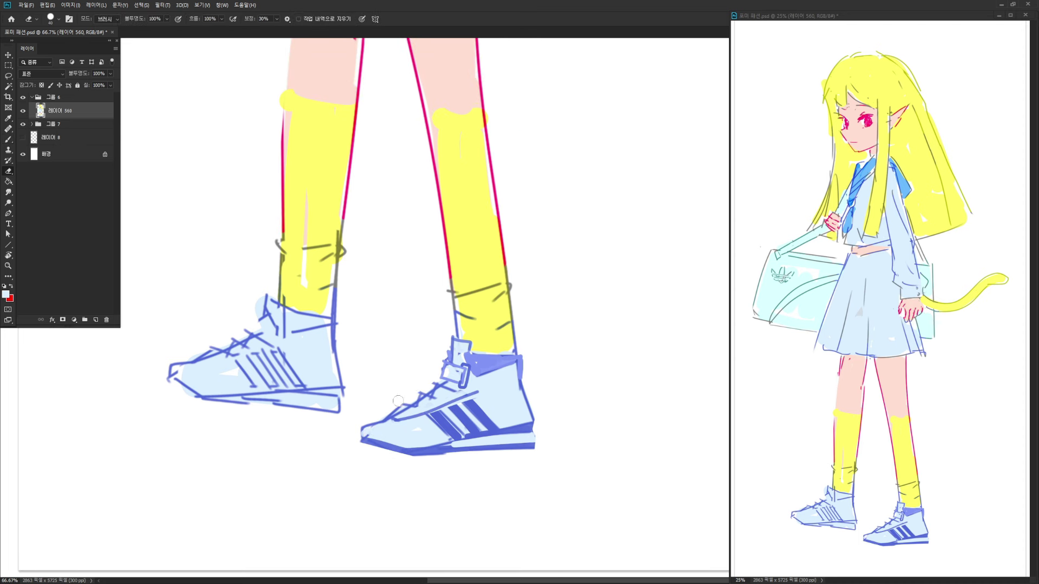
pyautogui.press('b')
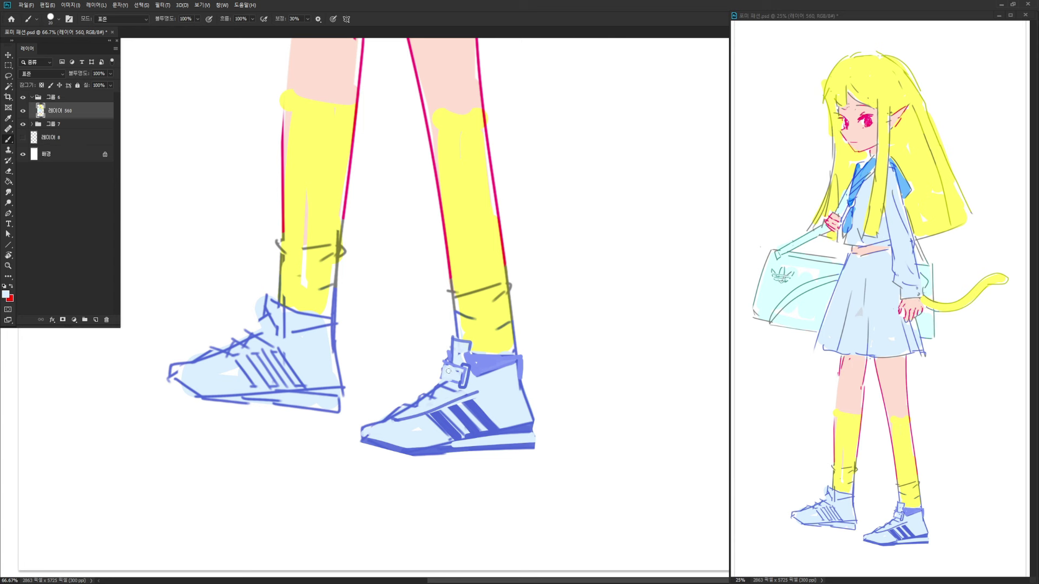
# Erase the sketchy ankle creases on the near sock and paint over them with the sampled sock yellow
pyautogui.press('e')
pyautogui.moveTo(468, 306)
pyautogui.mouseDown()
pyautogui.moveTo(442, 364)
pyautogui.moveTo(453, 329)
pyautogui.mouseUp()
pyautogui.press('b')
pyautogui.keyDown('alt'); pyautogui.click(458, 329); pyautogui.keyUp('alt')
pyautogui.press(']')
pyautogui.moveTo(469, 324); pyautogui.dragTo(485, 378)
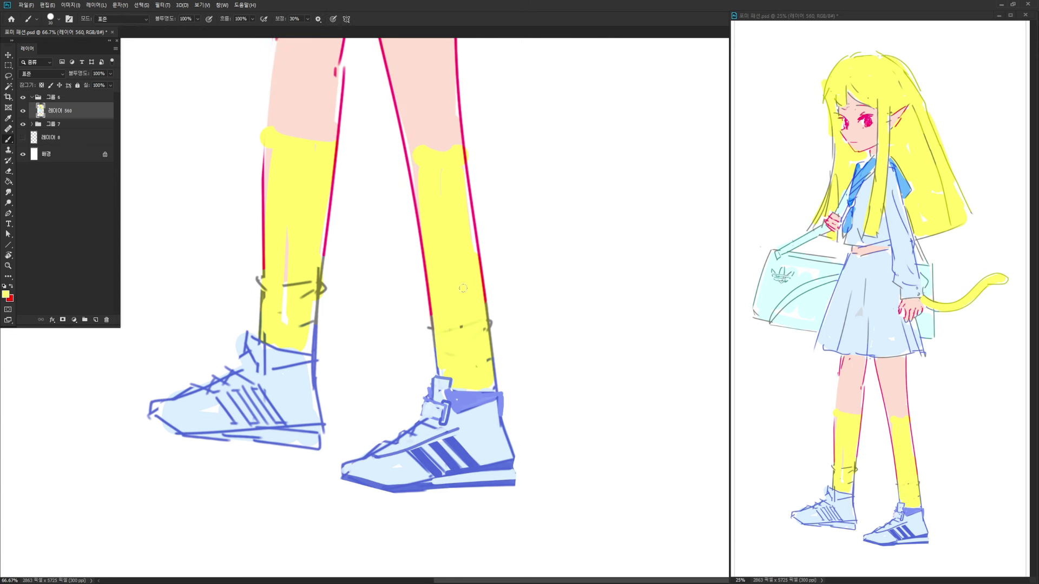
# Set the colour to the darker yellow #ece63e and outline the front and back edges of the near sock
pyautogui.press('n')
pyautogui.click(715, 374)
pyautogui.click(823, 361)
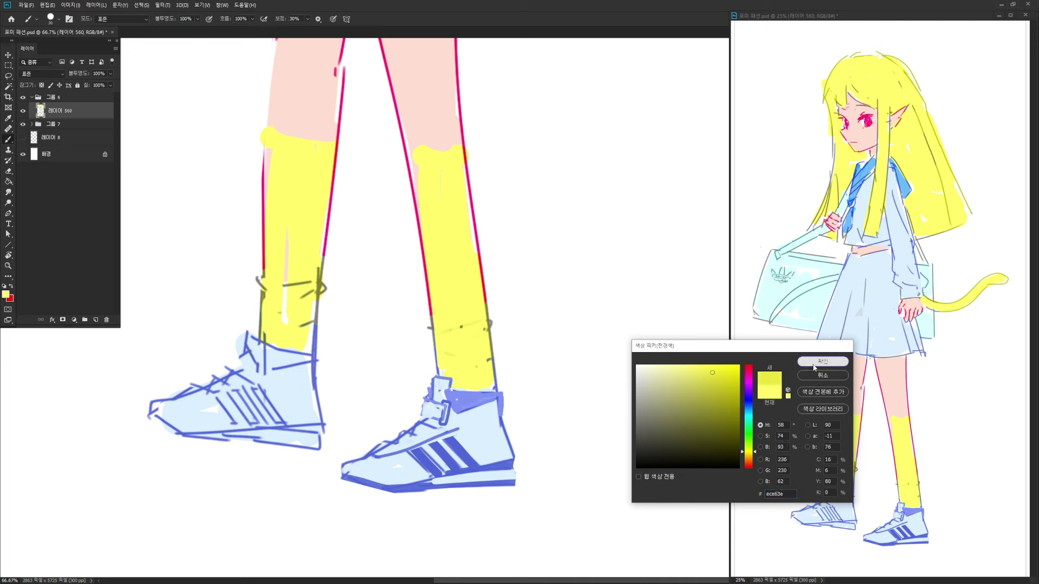
pyautogui.moveTo(484, 246); pyautogui.dragTo(466, 289)
pyautogui.moveTo(384, 188); pyautogui.dragTo(411, 345)
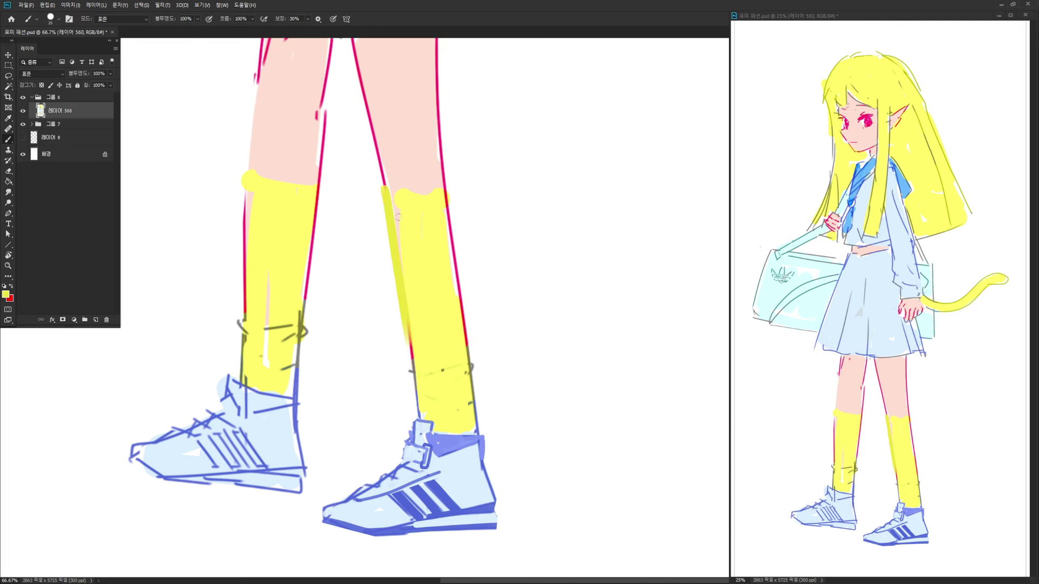
pyautogui.moveTo(403, 265); pyautogui.dragTo(422, 403)
pyautogui.moveTo(446, 190); pyautogui.dragTo(467, 375)
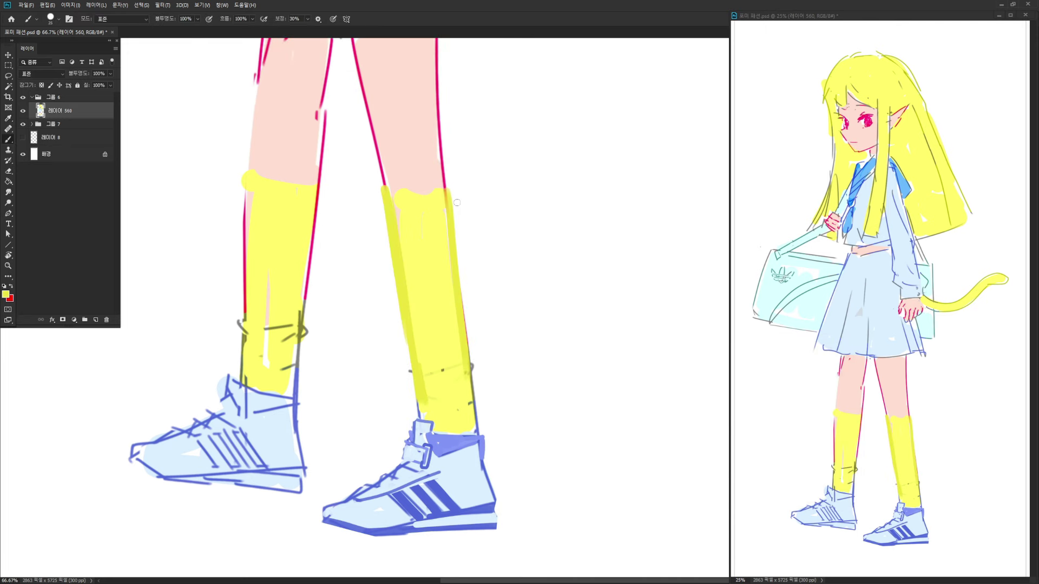
pyautogui.hotkey('ctrl', 'z')
pyautogui.moveTo(456, 190); pyautogui.dragTo(465, 425)
pyautogui.moveTo(465, 359); pyautogui.dragTo(478, 427)
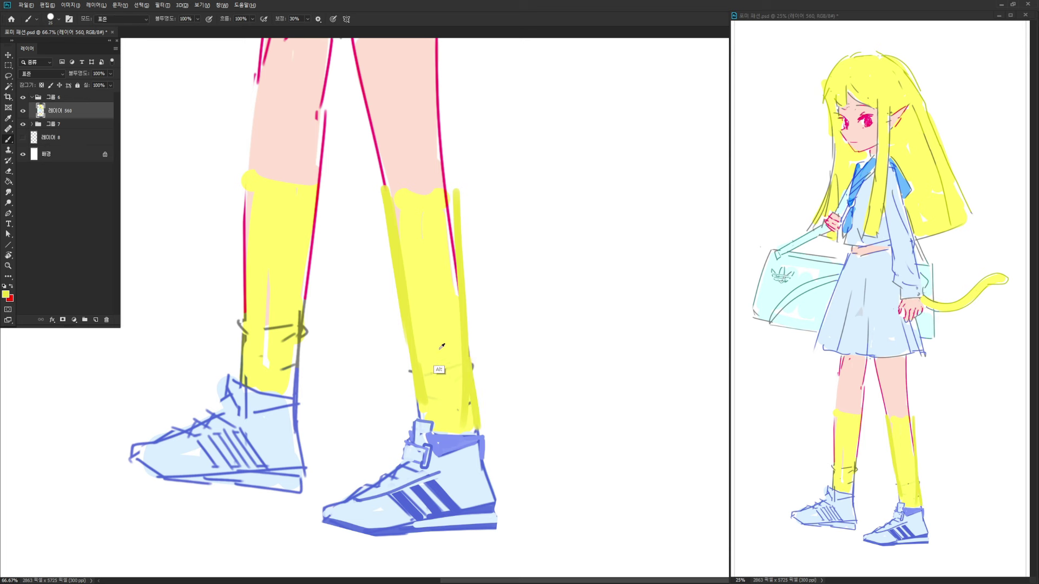
# Cover the remaining crease marks at the near sock's ankle and trim its lower back edge with the eraser
pyautogui.press(']')
pyautogui.press('e')
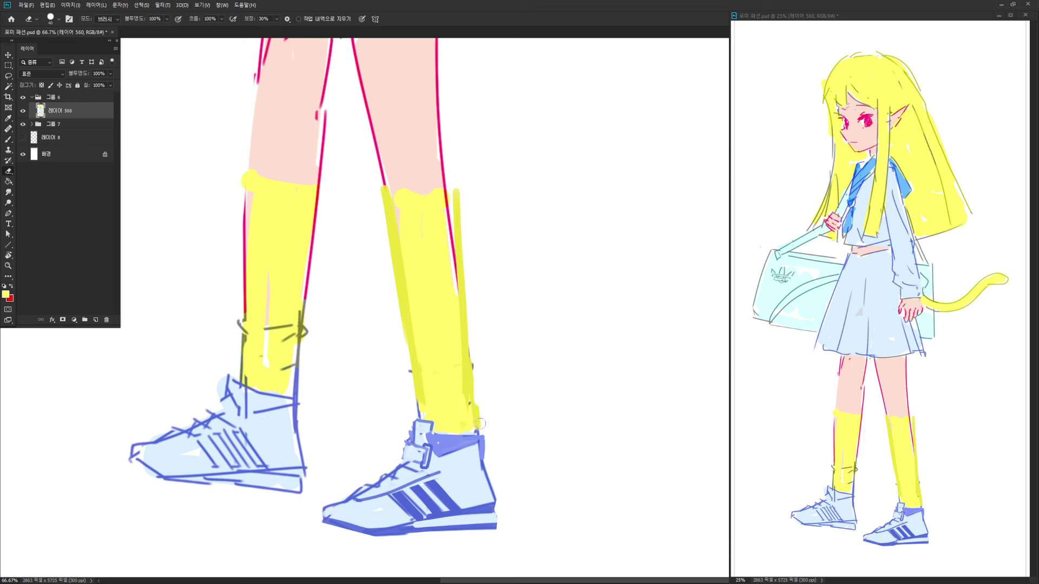
pyautogui.moveTo(477, 352); pyautogui.dragTo(476, 429)
pyautogui.press('b')
# Redraw the near leg's back contour in sampled crimson from thigh to sock, and fill the gap beside it with skin tone
pyautogui.scroll(5, 476, 332)
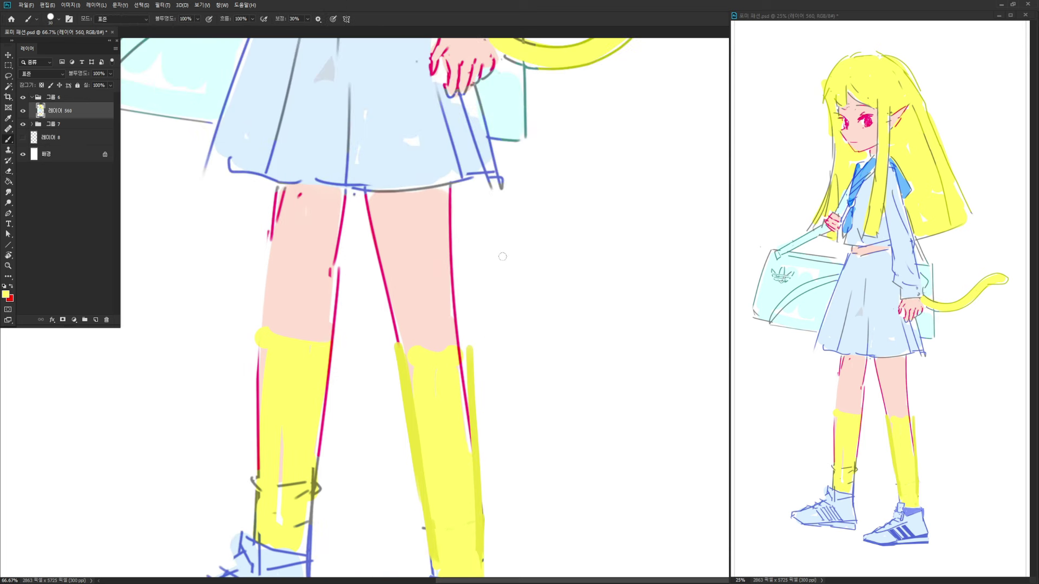
pyautogui.keyDown('alt'); pyautogui.click(458, 319); pyautogui.keyUp('alt')
pyautogui.moveTo(450, 243); pyautogui.dragTo(474, 448)
pyautogui.keyDown('alt'); pyautogui.click(476, 360); pyautogui.keyUp('alt')
pyautogui.press('e')
pyautogui.press('b')
pyautogui.keyDown('alt'); pyautogui.click(438, 327); pyautogui.keyUp('alt')
pyautogui.moveTo(459, 346); pyautogui.dragTo(463, 254)
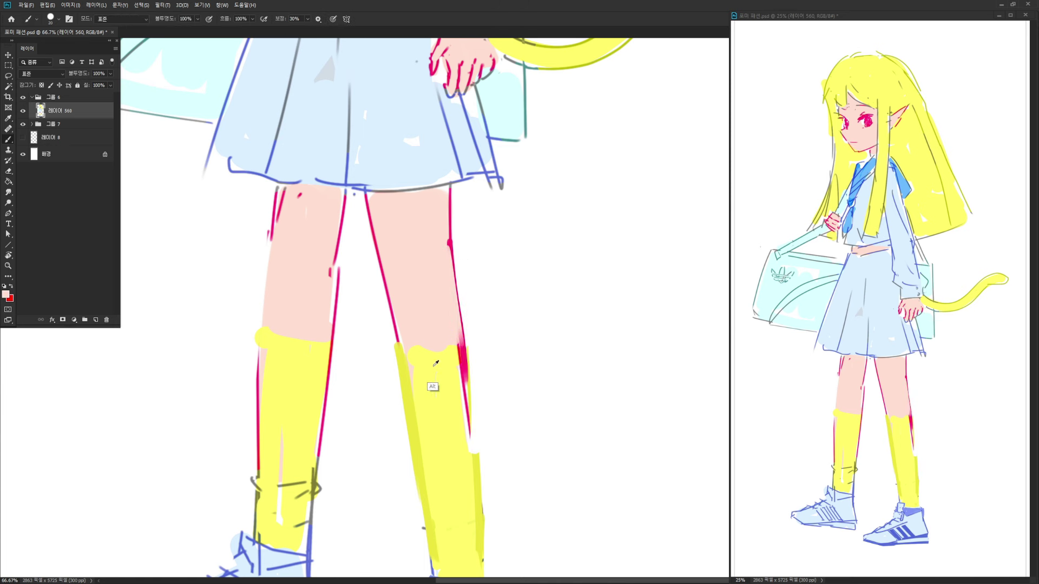
# Sample the darker yellow and outline the near sock's top edge and upper back edge
pyautogui.keyDown('alt'); pyautogui.click(402, 350); pyautogui.keyUp('alt')
pyautogui.moveTo(398, 346)
pyautogui.mouseDown()
pyautogui.moveTo(467, 344)
pyautogui.moveTo(477, 452)
pyautogui.mouseUp()
pyautogui.hotkey('ctrl', 'z')
pyautogui.moveTo(466, 346); pyautogui.dragTo(472, 456)
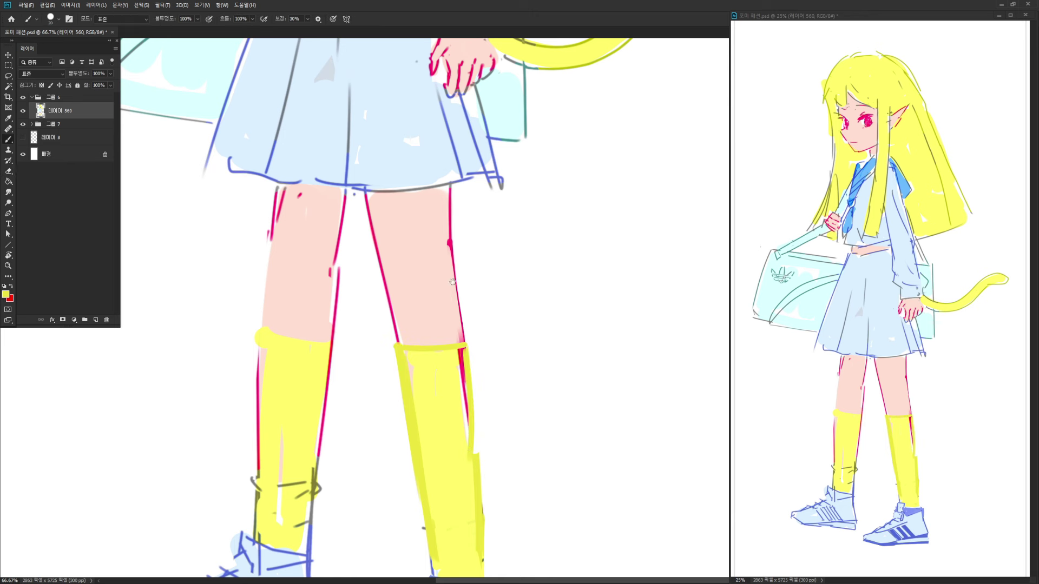
# Erase the overhang along the near sock's calf and fill the gaps inside its back edge with the sampled base yellow
pyautogui.moveTo(487, 364); pyautogui.dragTo(493, 318)
pyautogui.press('e')
pyautogui.moveTo(492, 377); pyautogui.dragTo(495, 531)
pyautogui.press('b')
pyautogui.keyDown('alt'); pyautogui.click(458, 398); pyautogui.keyUp('alt')
pyautogui.moveTo(469, 325); pyautogui.dragTo(477, 523)
pyautogui.moveTo(447, 271); pyautogui.dragTo(435, 328)
# Sample the near thigh's skin tone and change it to a very light cream by lightening it and shifting the hue toward yellow
pyautogui.keyDown('alt'); pyautogui.click(415, 321); pyautogui.keyUp('alt')
pyautogui.press('n')
pyautogui.click(654, 371)
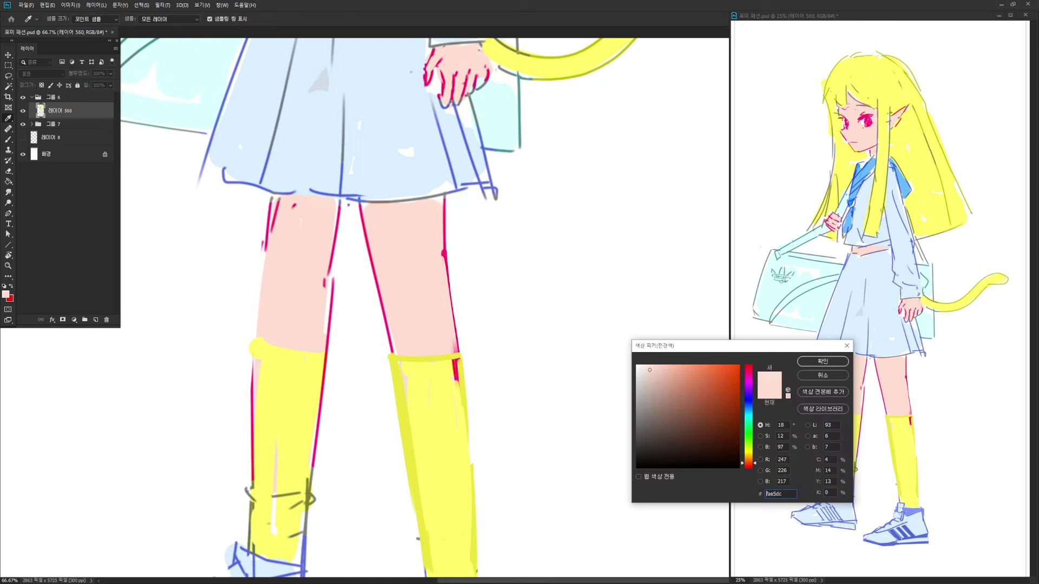
pyautogui.click(827, 364)
pyautogui.press('b')
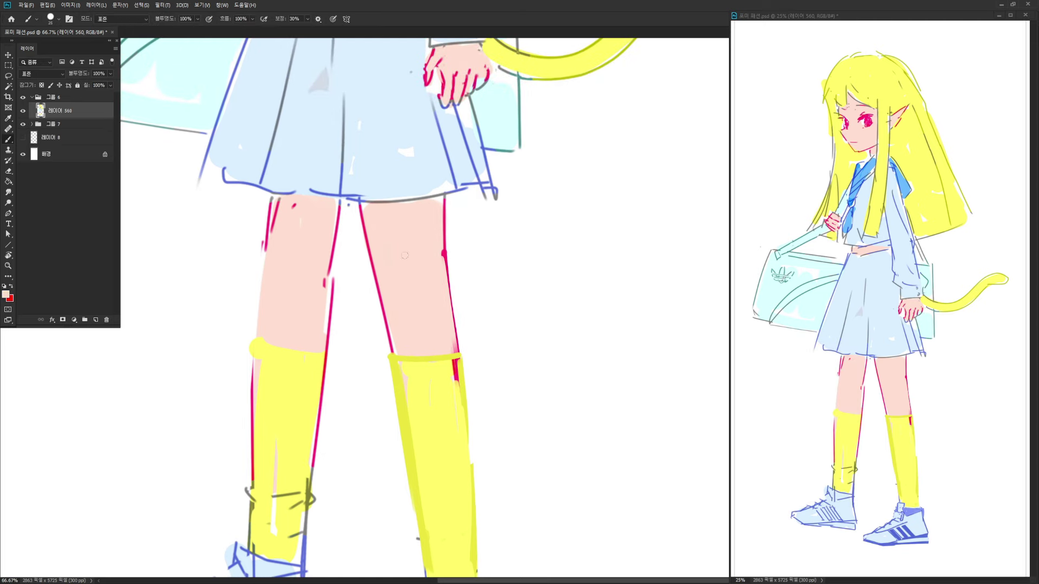
pyautogui.moveTo(654, 366); pyautogui.dragTo(643, 362)
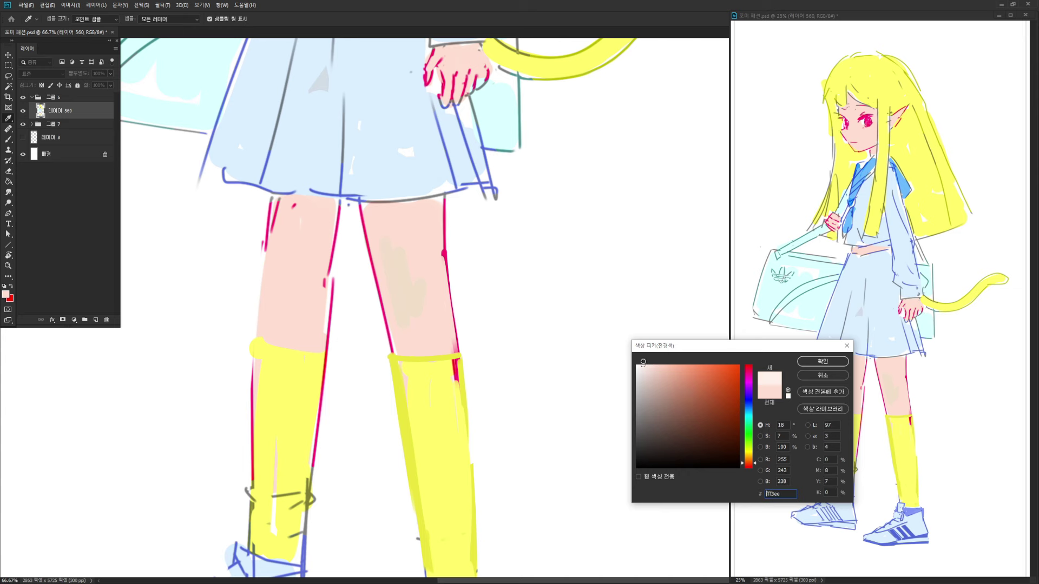
pyautogui.moveTo(752, 461); pyautogui.dragTo(752, 447)
pyautogui.press('Return')
# Enlarge the brush and paint the near thigh cream, leaving pink skin tone at its upper and lower ends
pyautogui.moveTo(391, 239)
pyautogui.mouseDown()
pyautogui.moveTo(403, 311)
pyautogui.moveTo(423, 289)
pyautogui.mouseUp()
pyautogui.keyDown('alt'); pyautogui.click(405, 281); pyautogui.keyUp('alt')
pyautogui.press(']')
pyautogui.press(']')
pyautogui.moveTo(382, 237); pyautogui.dragTo(398, 325)
pyautogui.moveTo(392, 255)
pyautogui.mouseDown()
pyautogui.moveTo(375, 234)
pyautogui.moveTo(438, 229)
pyautogui.moveTo(428, 329)
pyautogui.moveTo(409, 270)
pyautogui.moveTo(385, 256)
pyautogui.moveTo(399, 339)
pyautogui.moveTo(407, 345)
pyautogui.moveTo(415, 298)
pyautogui.moveTo(423, 343)
pyautogui.mouseUp()
pyautogui.press('[')
pyautogui.press('[')
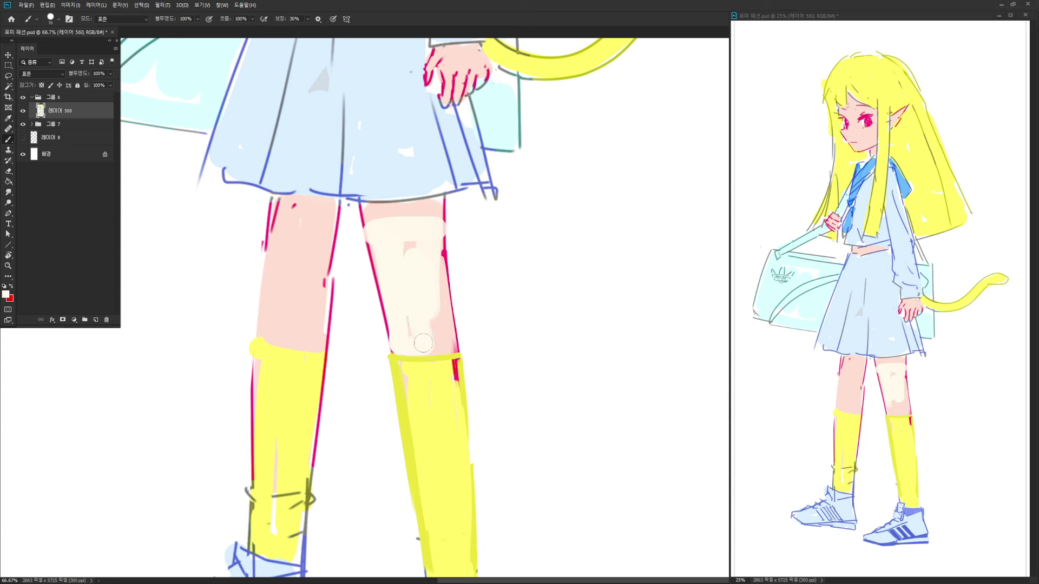
# Sample the crimson line colour and thicken the near leg's front contour around the knee
pyautogui.keyDown('alt'); pyautogui.click(383, 308); pyautogui.keyUp('alt')
pyautogui.press('[')
pyautogui.press('[')
pyautogui.moveTo(375, 285); pyautogui.dragTo(385, 346)
pyautogui.moveTo(381, 299); pyautogui.dragTo(390, 341)
# Sample the cream again and extend it across the near thigh to the back contour
pyautogui.keyDown('alt'); pyautogui.click(395, 288); pyautogui.keyUp('alt')
pyautogui.press(']')
pyautogui.moveTo(385, 271)
pyautogui.mouseDown()
pyautogui.moveTo(392, 342)
pyautogui.moveTo(390, 319)
pyautogui.moveTo(423, 357)
pyautogui.moveTo(438, 302)
pyautogui.moveTo(436, 332)
pyautogui.moveTo(434, 250)
pyautogui.moveTo(443, 280)
pyautogui.mouseUp()
pyautogui.keyDown('alt'); pyautogui.click(444, 336); pyautogui.keyUp('alt')
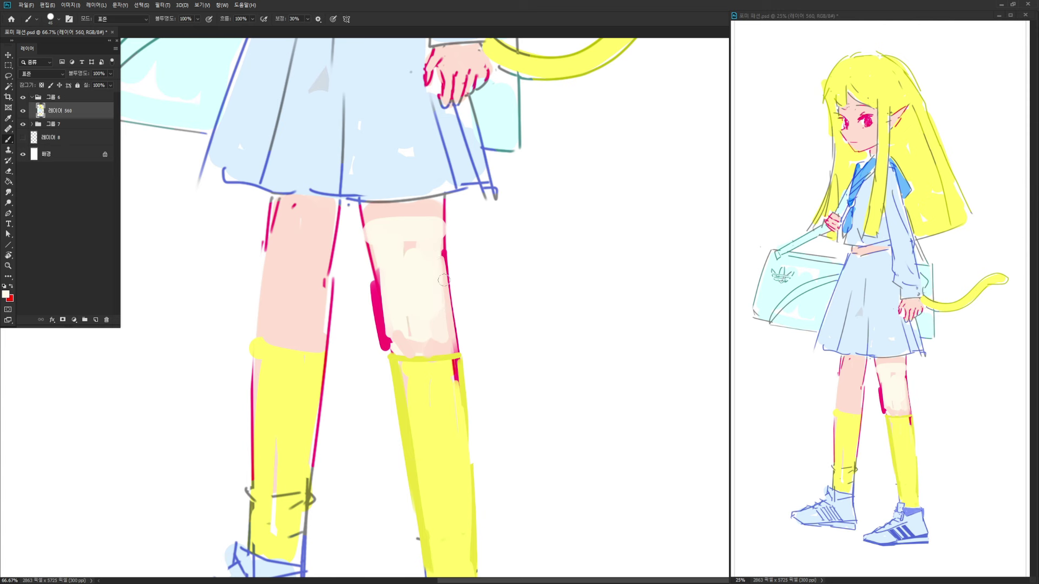
# Shrink the brush and thicken the near thigh's back contour in crimson just below the skirt hem
pyautogui.keyDown('alt'); pyautogui.click(445, 266); pyautogui.keyUp('alt')
pyautogui.press('[')
pyautogui.press('[')
pyautogui.press('[')
pyautogui.moveTo(448, 193)
pyautogui.mouseDown()
pyautogui.moveTo(444, 262)
pyautogui.moveTo(437, 231)
pyautogui.moveTo(444, 280)
pyautogui.moveTo(440, 217)
pyautogui.mouseUp()
# Touch up the near thigh's cream and skin-tone areas below the skirt hem and above the knee with sampled colours
pyautogui.keyDown('alt'); pyautogui.click(427, 279); pyautogui.keyUp('alt')
pyautogui.keyDown('alt'); pyautogui.click(435, 213); pyautogui.keyUp('alt')
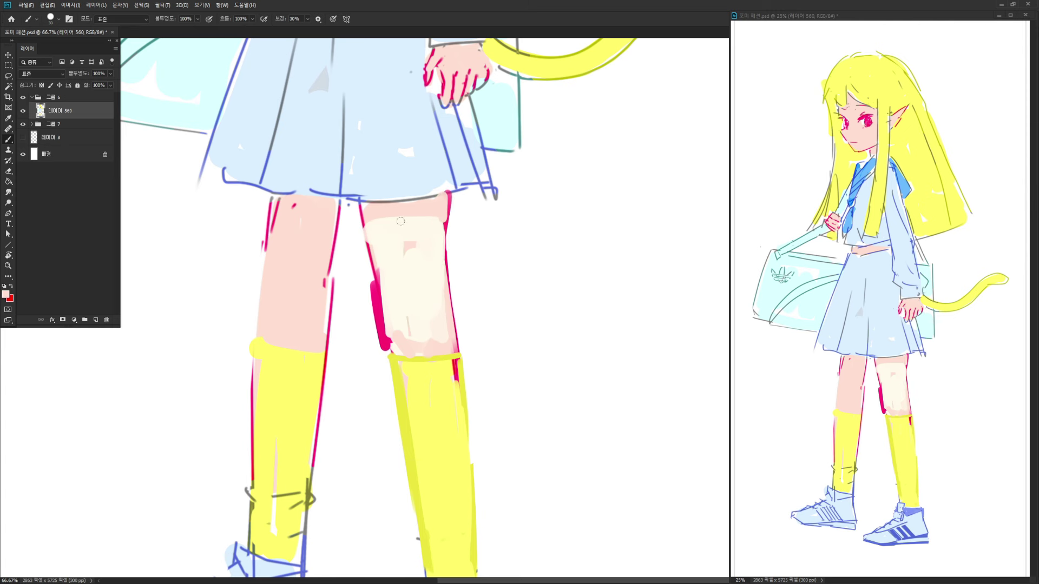
pyautogui.moveTo(373, 218); pyautogui.dragTo(430, 217)
pyautogui.moveTo(385, 283); pyautogui.dragTo(411, 254)
pyautogui.moveTo(370, 301)
pyautogui.mouseDown()
pyautogui.moveTo(398, 277)
pyautogui.moveTo(437, 309)
pyautogui.mouseUp()
# Erase the excess crimson outside the near knee's front contour and touch up the thigh's inner edge with cream
pyautogui.keyDown('alt'); pyautogui.click(430, 309); pyautogui.keyUp('alt')
pyautogui.press('e')
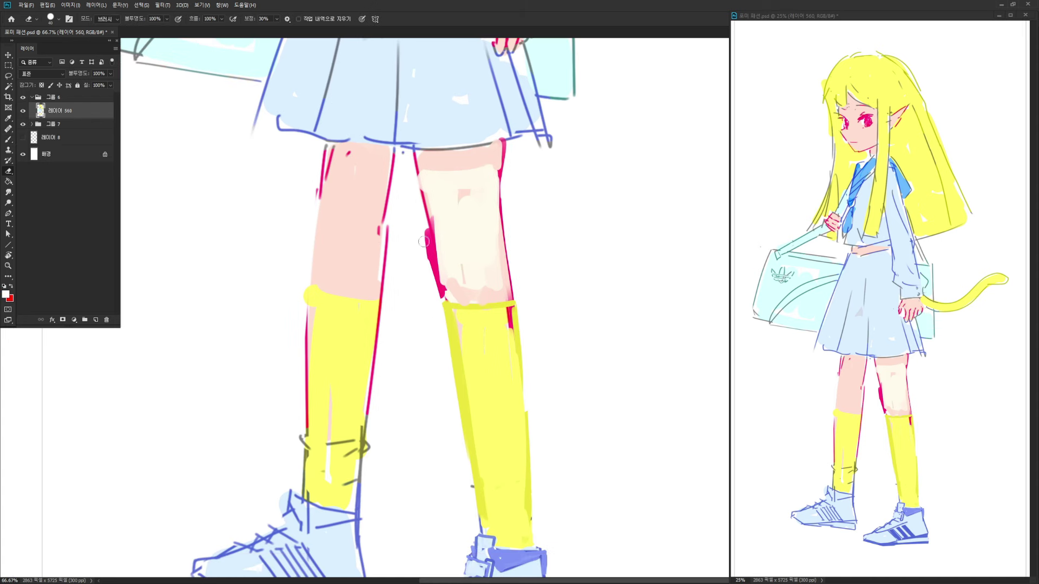
pyautogui.moveTo(423, 242)
pyautogui.mouseDown()
pyautogui.moveTo(435, 289)
pyautogui.moveTo(467, 246)
pyautogui.mouseUp()
pyautogui.press('b')
pyautogui.keyDown('alt'); pyautogui.click(457, 231); pyautogui.keyUp('alt')
pyautogui.moveTo(434, 176); pyautogui.dragTo(441, 244)
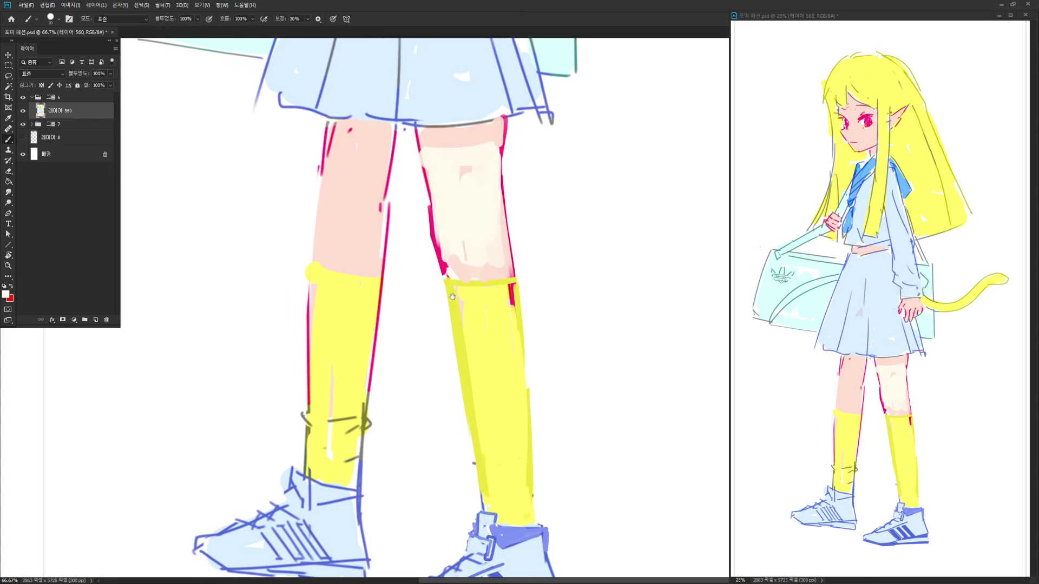
# Redraw the near sock's front edge farther forward in the sampled darker yellow, from its top toward the ankle
pyautogui.press('e')
pyautogui.moveTo(474, 310); pyautogui.dragTo(479, 457)
pyautogui.press('b')
pyautogui.keyDown('alt'); pyautogui.click(480, 351); pyautogui.keyUp('alt')
pyautogui.keyDown('alt'); pyautogui.click(450, 284); pyautogui.keyUp('alt')
pyautogui.press('e')
pyautogui.moveTo(443, 280); pyautogui.dragTo(478, 459)
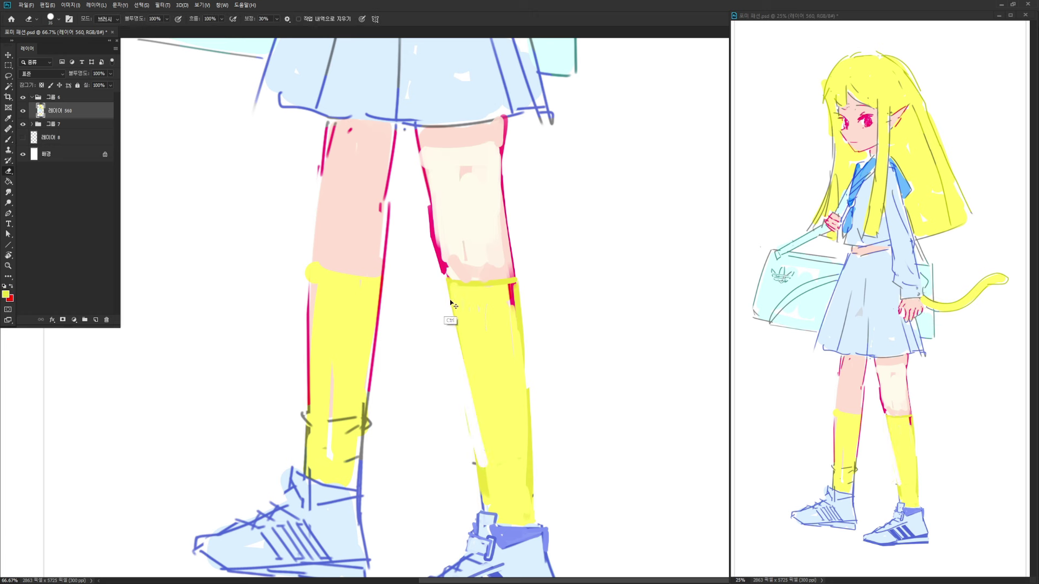
pyautogui.hotkey('ctrl', 'z')
pyautogui.press('b')
pyautogui.moveTo(441, 279); pyautogui.dragTo(479, 477)
pyautogui.keyDown('alt'); pyautogui.click(475, 338); pyautogui.keyUp('alt')
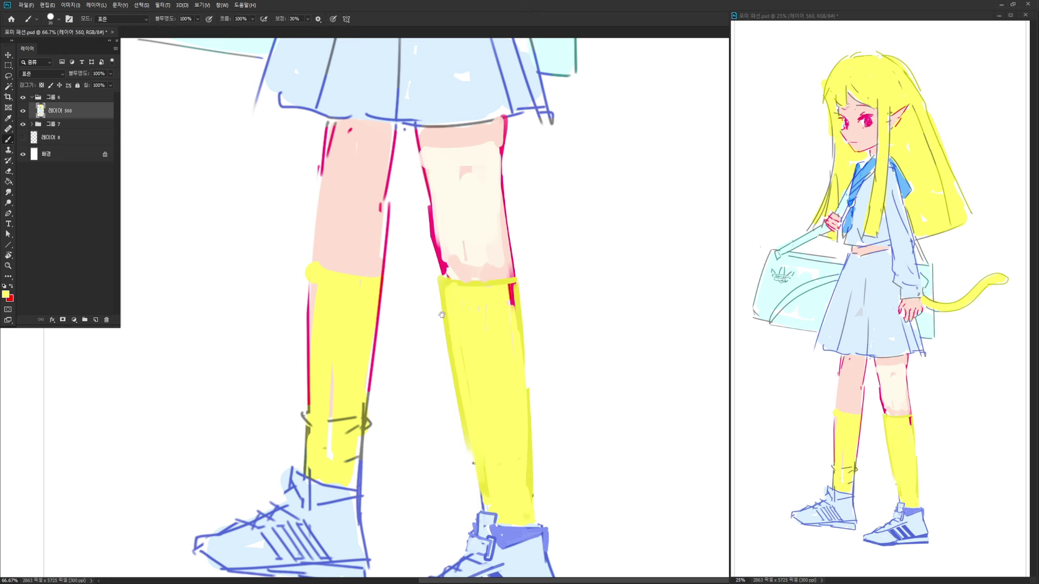
# Erase the excess yellow outside the near sock's shin edge
pyautogui.press('e')
pyautogui.moveTo(442, 315)
pyautogui.mouseDown()
pyautogui.moveTo(429, 262)
pyautogui.moveTo(464, 435)
pyautogui.mouseUp()
pyautogui.moveTo(454, 336)
pyautogui.mouseDown()
pyautogui.moveTo(447, 364)
pyautogui.moveTo(447, 287)
pyautogui.mouseUp()
# Lasso the near shoe, nudge it slightly toward its toe, and deselect it
pyautogui.press('l')
pyautogui.moveTo(538, 395)
pyautogui.mouseDown()
pyautogui.moveTo(500, 404)
pyautogui.moveTo(488, 500)
pyautogui.mouseUp()
pyautogui.moveTo(541, 397)
pyautogui.mouseDown()
pyautogui.moveTo(519, 412)
pyautogui.moveTo(445, 403)
pyautogui.moveTo(517, 542)
pyautogui.moveTo(602, 431)
pyautogui.mouseUp()
pyautogui.press('v')
pyautogui.press('Left')
pyautogui.press('Left')
pyautogui.press('Left')
pyautogui.press('Left')
pyautogui.press('Left')
pyautogui.press('Left')
pyautogui.press('Left')
pyautogui.press('Left')
pyautogui.press('Left')
pyautogui.hotkey('ctrl', 'd')
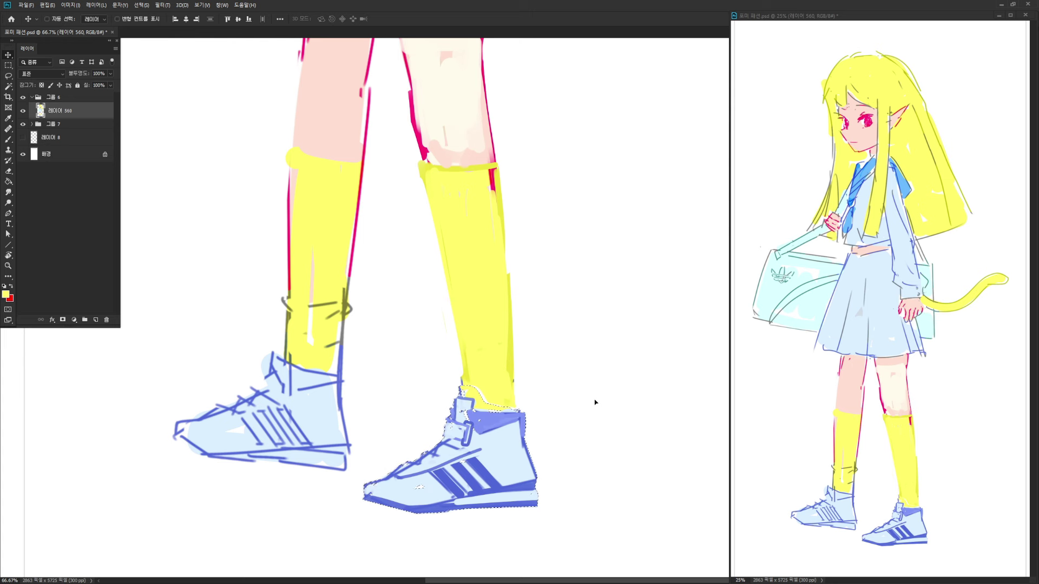
# Tidy the near sock's ankle and fill the gap above the moved shoe with darker yellow
pyautogui.press('e')
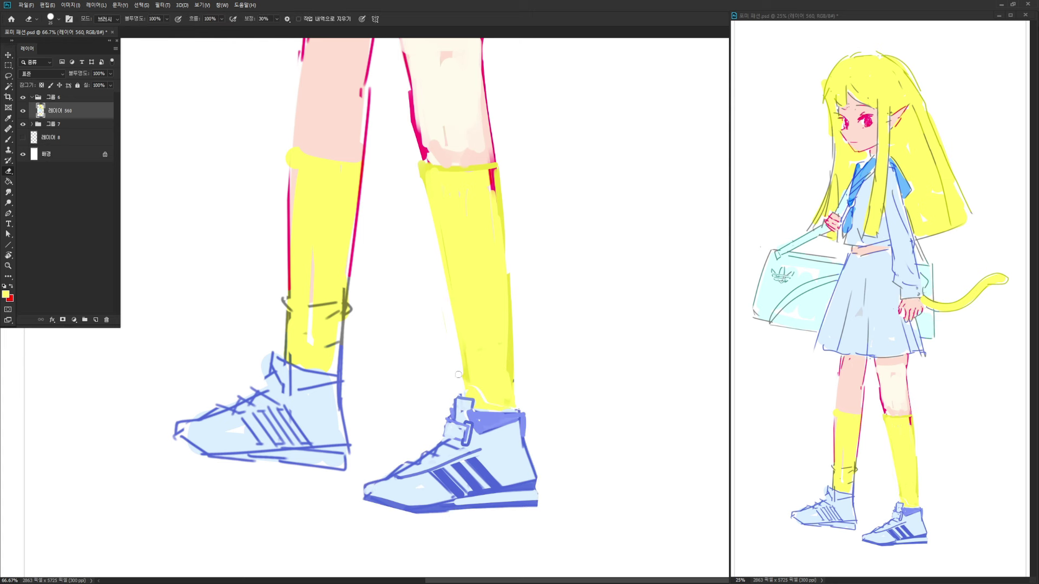
pyautogui.press('b')
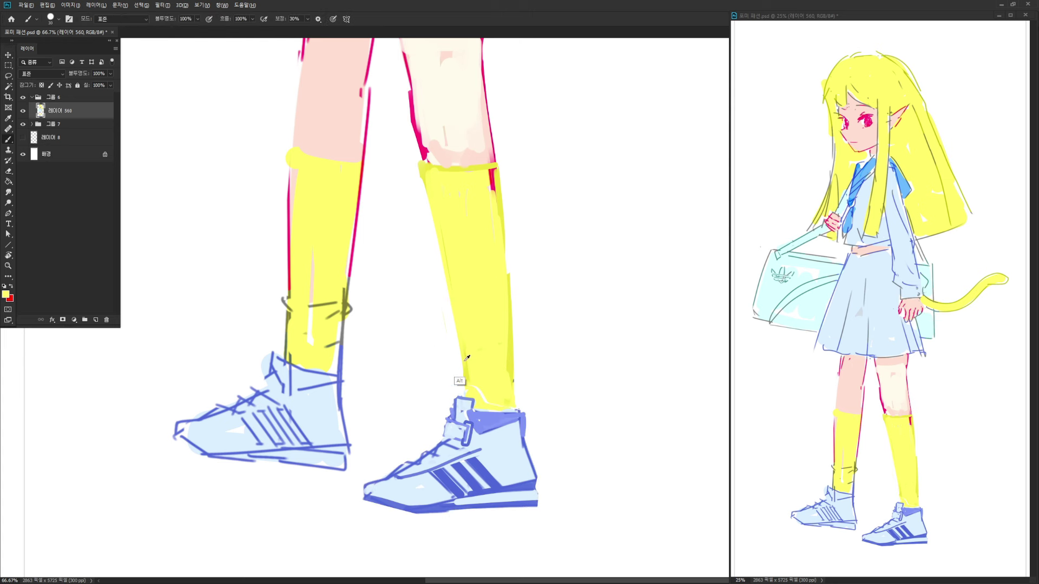
pyautogui.moveTo(463, 378)
pyautogui.mouseDown()
pyautogui.moveTo(500, 408)
pyautogui.moveTo(500, 334)
pyautogui.moveTo(510, 410)
pyautogui.mouseUp()
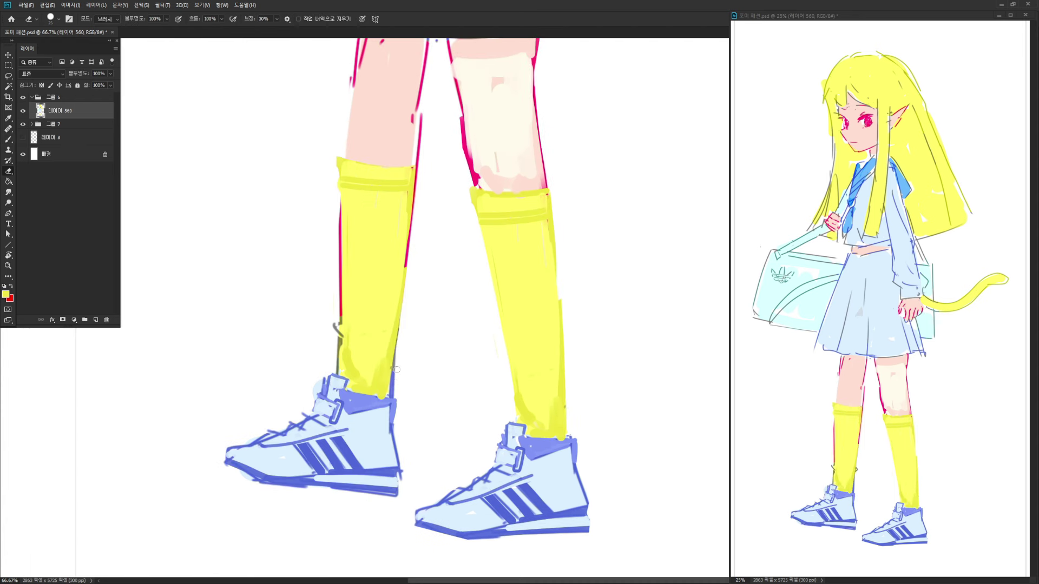
# Erase the leftover sketch lines around the far sock's ankle and touch up its edges in yellow
pyautogui.moveTo(395, 400)
pyautogui.mouseDown()
pyautogui.moveTo(387, 345)
pyautogui.moveTo(337, 325)
pyautogui.moveTo(339, 372)
pyautogui.moveTo(342, 225)
pyautogui.mouseUp()
pyautogui.press('b')
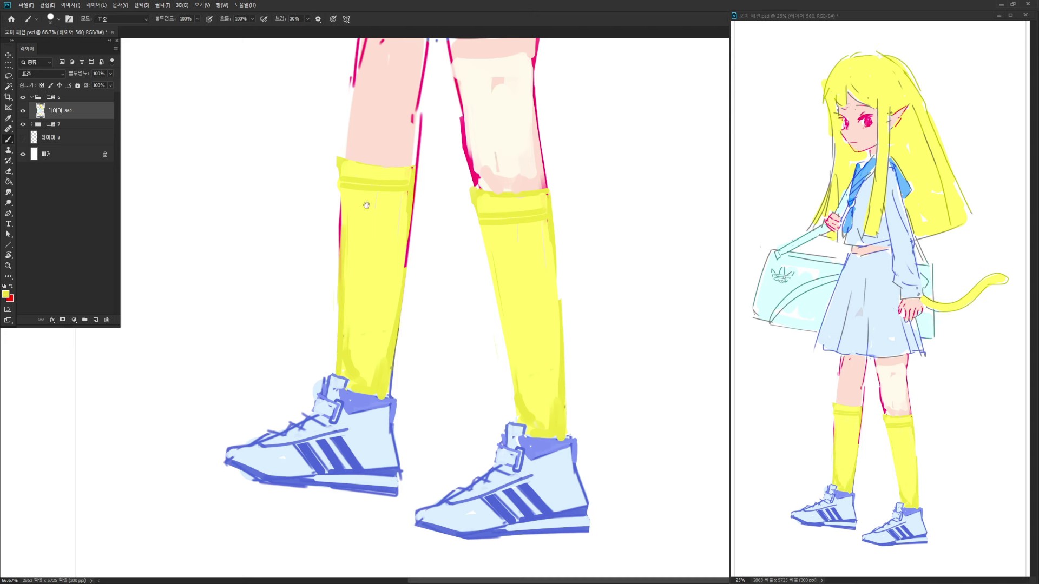
pyautogui.moveTo(393, 179); pyautogui.dragTo(388, 203)
# Lasso the far leg with its sock and shoe, darken it with the Hue/Saturation lightness, and deselect
pyautogui.hotkey('ctrl', '-')
pyautogui.press('l')
pyautogui.moveTo(298, 375)
pyautogui.mouseDown()
pyautogui.moveTo(364, 475)
pyautogui.moveTo(414, 479)
pyautogui.moveTo(448, 328)
pyautogui.moveTo(452, 160)
pyautogui.mouseUp()
pyautogui.moveTo(404, 122); pyautogui.dragTo(341, 120)
pyautogui.hotkey('ctrl', 'u')
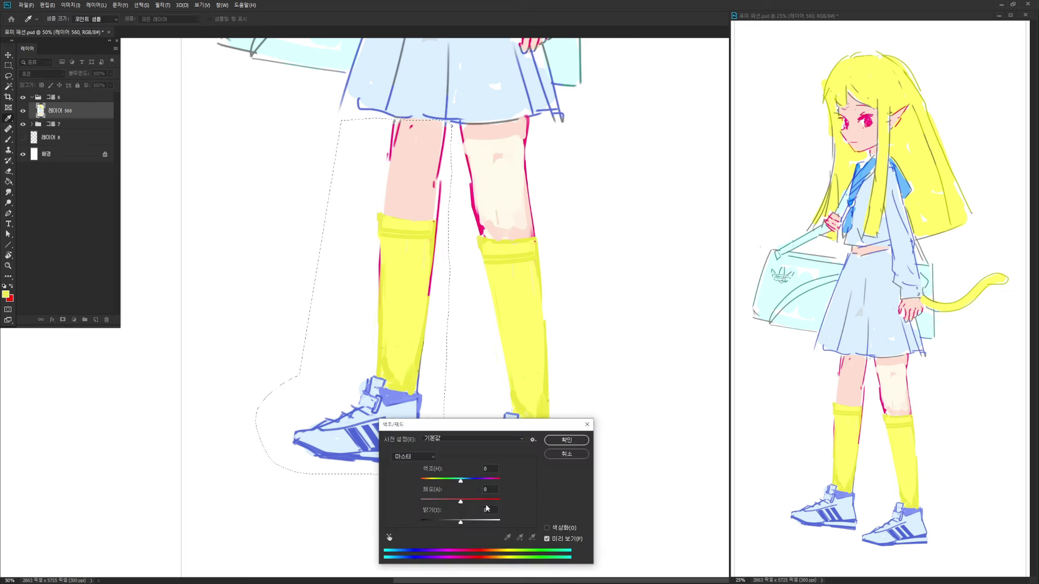
pyautogui.moveTo(461, 524); pyautogui.dragTo(461, 501)
pyautogui.click(563, 446)
pyautogui.hotkey('ctrl', 'd')
# Redraw the far thigh's outer contour in muted crimson and fill the gap beside it with the sampled darkened skin tone
pyautogui.hotkey('ctrl', '+')
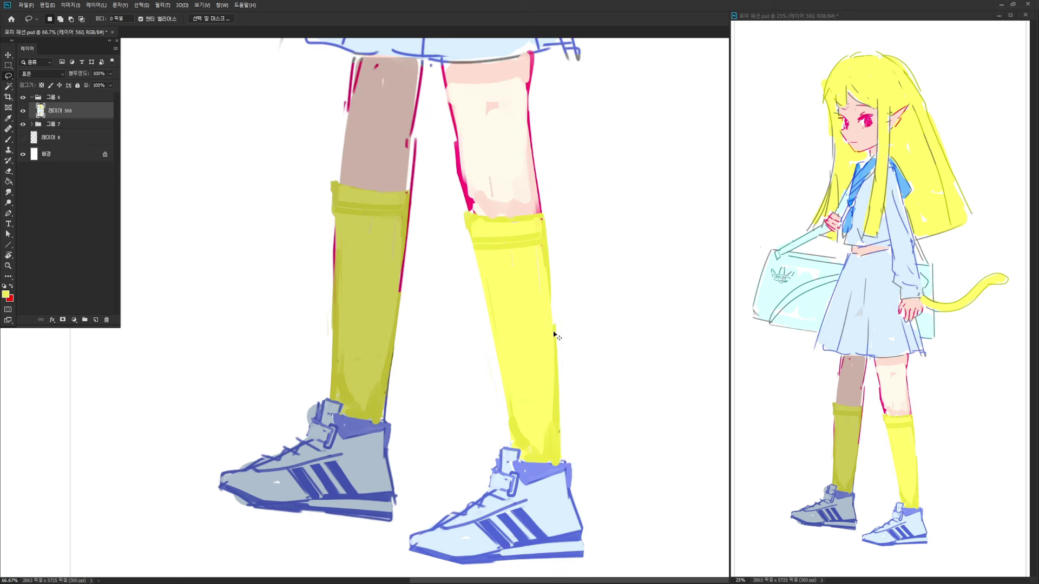
pyautogui.moveTo(457, 326); pyautogui.dragTo(461, 431)
pyautogui.press('b')
pyautogui.keyDown('alt'); pyautogui.click(361, 257); pyautogui.keyUp('alt')
pyautogui.moveTo(349, 239); pyautogui.dragTo(342, 282)
pyautogui.moveTo(350, 158)
pyautogui.mouseDown()
pyautogui.moveTo(340, 290)
pyautogui.moveTo(347, 231)
pyautogui.mouseUp()
pyautogui.keyDown('alt'); pyautogui.click(363, 173); pyautogui.keyUp('alt')
pyautogui.press('[')
pyautogui.press('[')
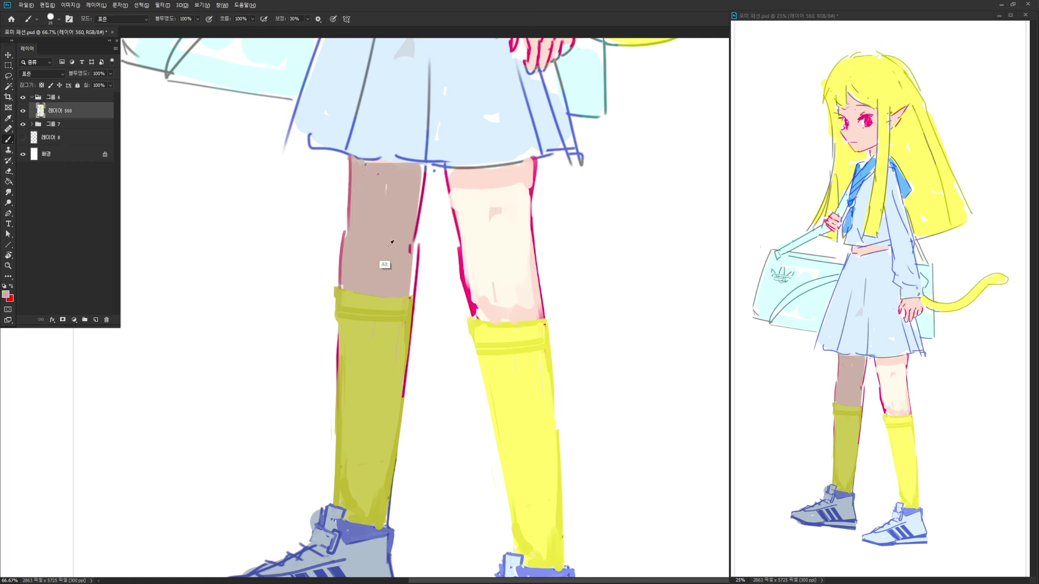
# Touch up the far leg's inner contour near the sock top and erase the excess outside it
pyautogui.keyDown('alt'); pyautogui.click(415, 291); pyautogui.keyUp('alt')
pyautogui.moveTo(415, 303); pyautogui.dragTo(420, 321)
pyautogui.press('e')
pyautogui.moveTo(420, 274)
pyautogui.mouseDown()
pyautogui.moveTo(413, 354)
pyautogui.moveTo(457, 254)
pyautogui.mouseUp()
pyautogui.press('b')
# Sample the darkened sock colour and clean up the far sock's calf edge down to the ankle
pyautogui.keyDown('alt'); pyautogui.click(399, 331); pyautogui.keyUp('alt')
pyautogui.press('e')
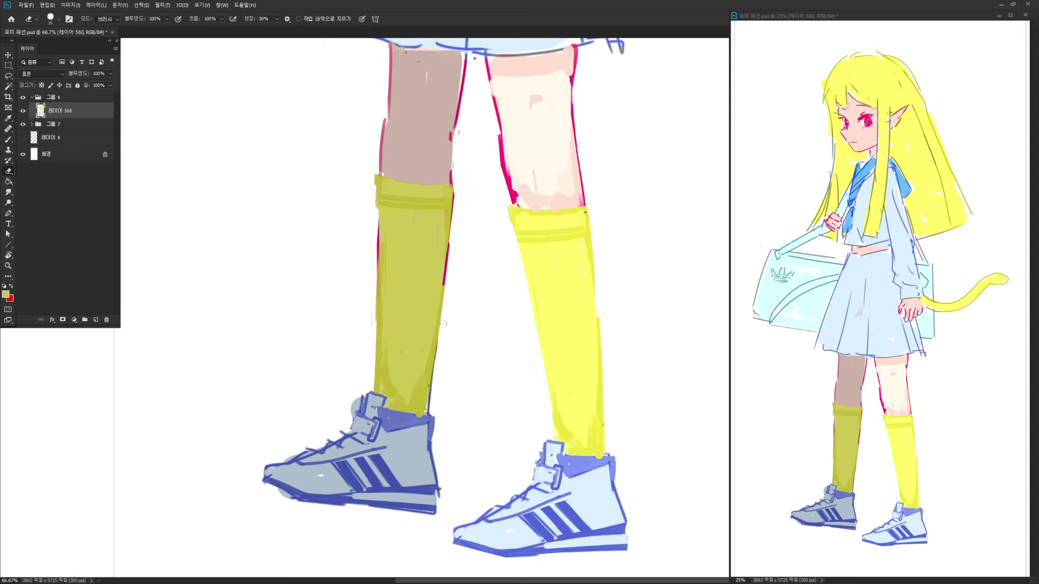
pyautogui.moveTo(444, 324); pyautogui.dragTo(426, 414)
pyautogui.moveTo(464, 395); pyautogui.dragTo(490, 354)
# Lasso the far shoe, shift it slightly toward its toe and up, and deselect it
pyautogui.press('l')
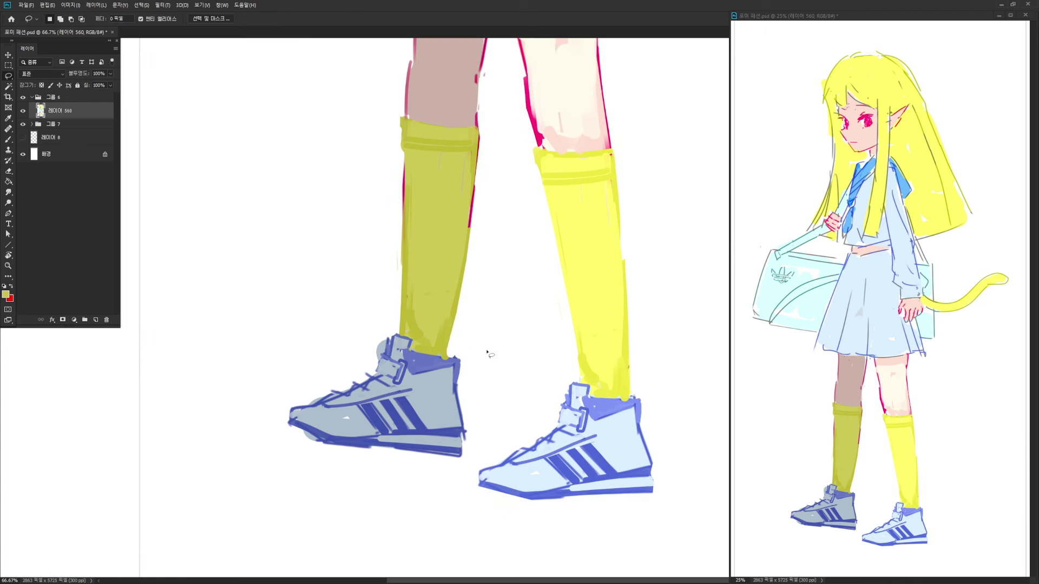
pyautogui.moveTo(325, 358)
pyautogui.mouseDown()
pyautogui.moveTo(460, 469)
pyautogui.moveTo(487, 347)
pyautogui.mouseUp()
pyautogui.press('v')
pyautogui.moveTo(431, 410); pyautogui.dragTo(426, 394)
pyautogui.press('Left')
pyautogui.press('Left')
pyautogui.press('Left')
pyautogui.press('Left')
pyautogui.press('Left')
pyautogui.press('Left')
pyautogui.press('Left')
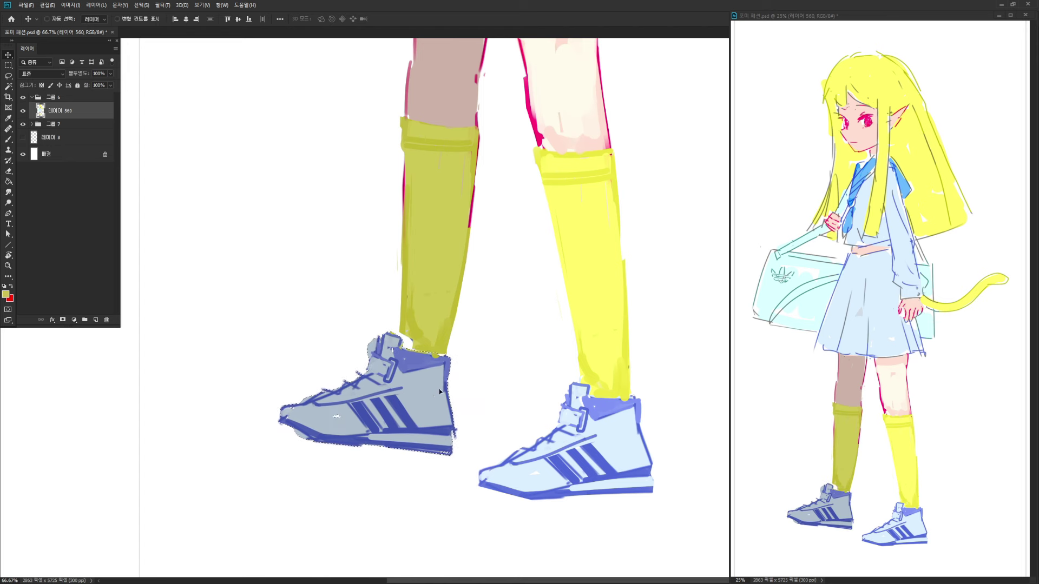
pyautogui.hotkey('ctrl', 'd')
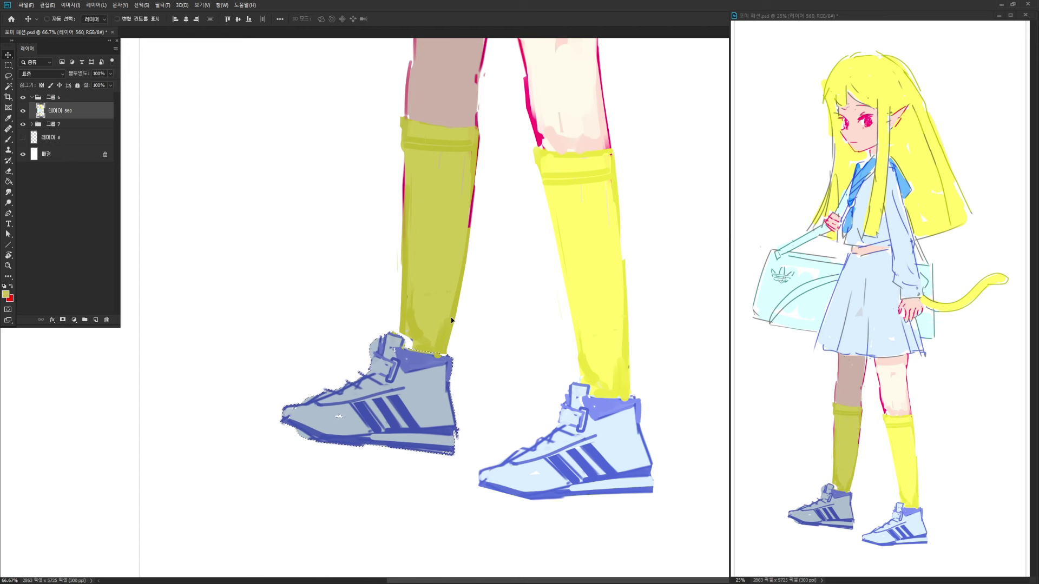
# Fill the white gap between the far sock and shoe with olive, and erase the colour spilling outside the shoe
pyautogui.press('b')
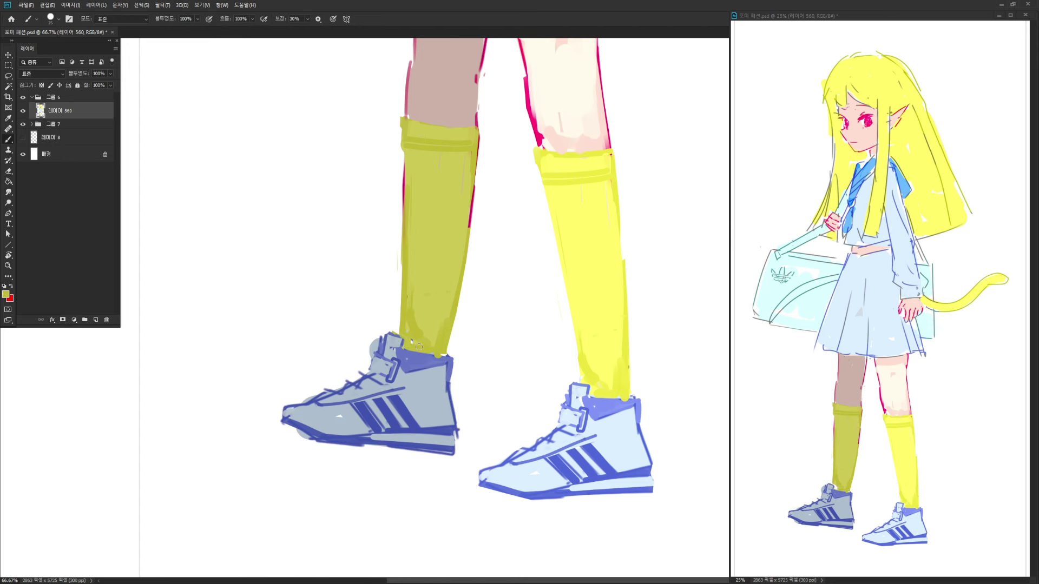
pyautogui.press('e')
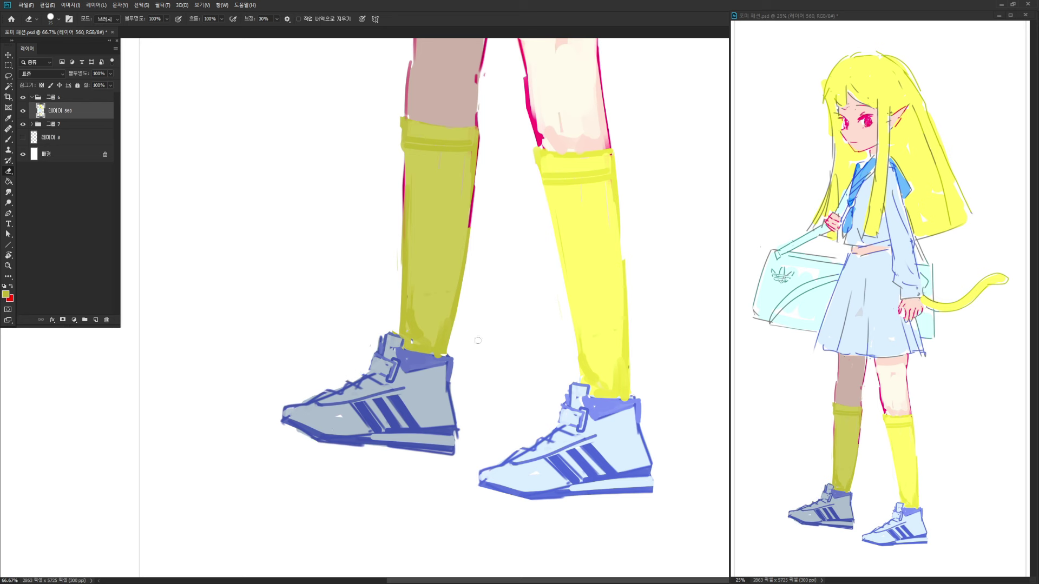
# Draw small tread bumps along the soles of both shoes using each shoe's sampled outline blue
pyautogui.press('b')
pyautogui.keyDown('alt'); pyautogui.click(373, 442); pyautogui.keyUp('alt')
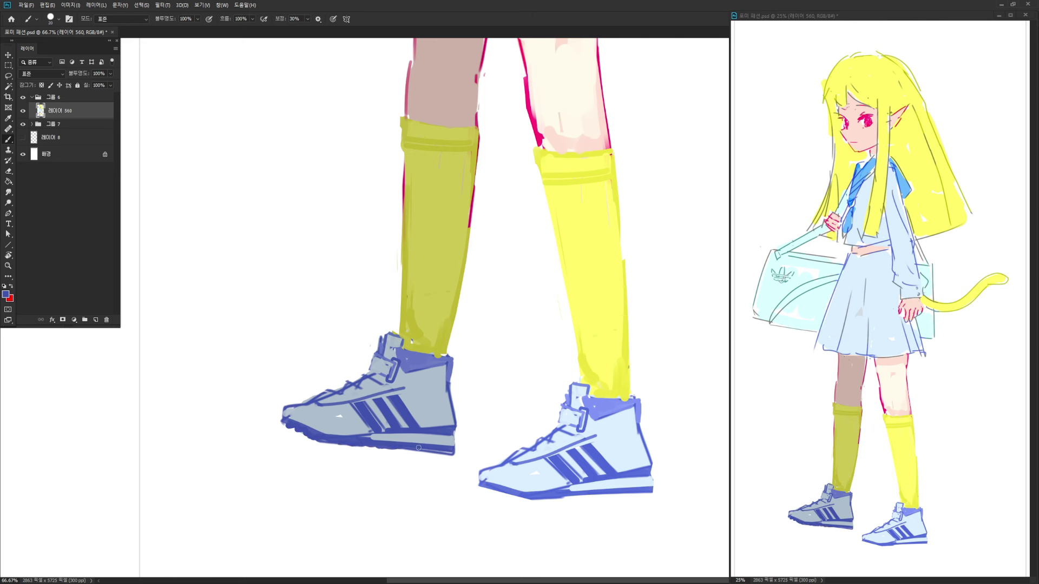
pyautogui.keyDown('alt'); pyautogui.click(533, 491); pyautogui.keyUp('alt')
pyautogui.keyDown('alt'); pyautogui.click(585, 401); pyautogui.keyUp('alt')
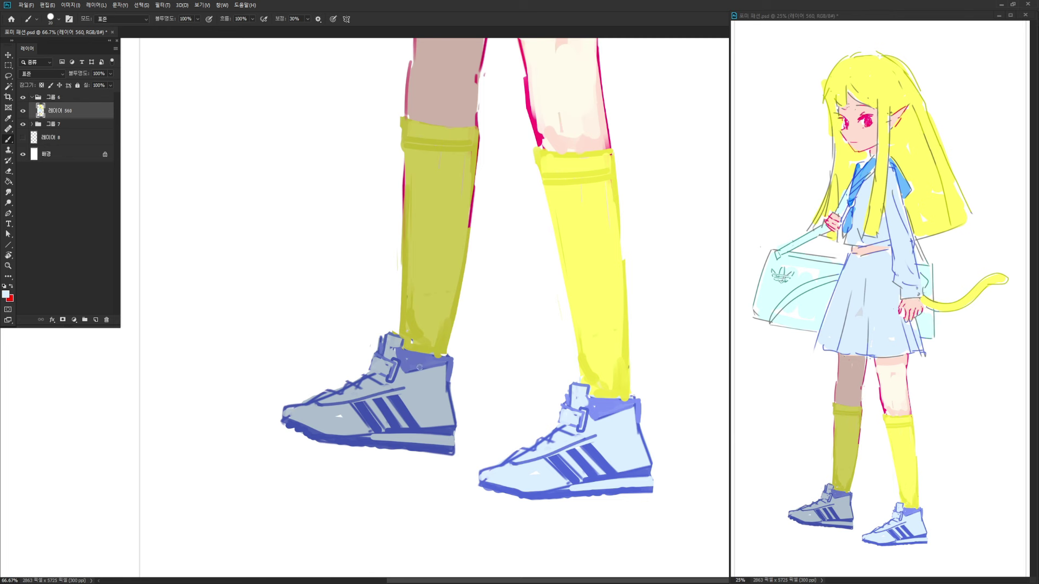
# Touch up the far sneaker's tongue, straps and side with colours sampled from the shoe and its outline
pyautogui.keyDown('alt'); pyautogui.click(396, 356); pyautogui.keyUp('alt')
pyautogui.keyDown('alt'); pyautogui.click(389, 373); pyautogui.keyUp('alt')
pyautogui.keyDown('alt'); pyautogui.click(386, 376); pyautogui.keyUp('alt')
pyautogui.press('[')
pyautogui.keyDown('alt'); pyautogui.click(366, 406); pyautogui.keyUp('alt')
pyautogui.moveTo(565, 360); pyautogui.dragTo(459, 449)
# Touch up the near sock's edge with its sampled yellow and the far thigh below the hem with its sampled brown
pyautogui.keyDown('alt'); pyautogui.click(510, 323); pyautogui.keyUp('alt')
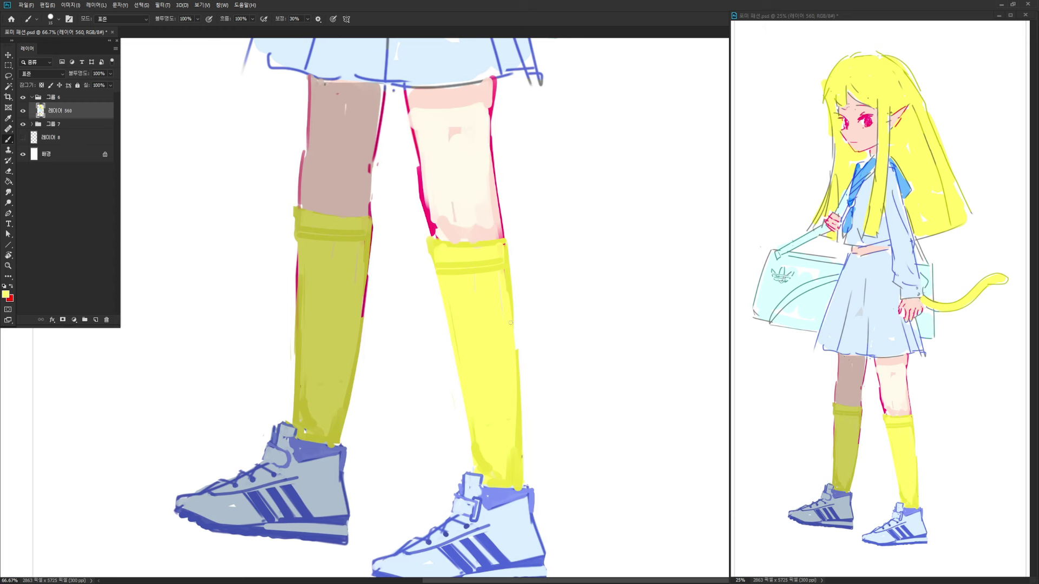
pyautogui.moveTo(499, 291); pyautogui.dragTo(598, 464)
pyautogui.keyDown('alt'); pyautogui.click(423, 271); pyautogui.keyUp('alt')
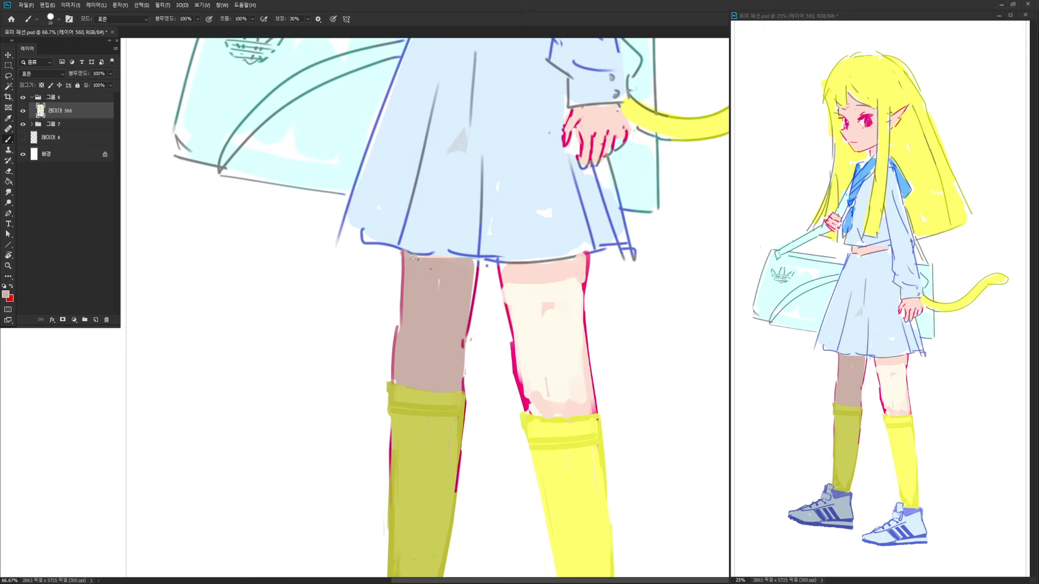
pyautogui.moveTo(471, 233); pyautogui.dragTo(470, 231)
pyautogui.hotkey('ctrl', '-')
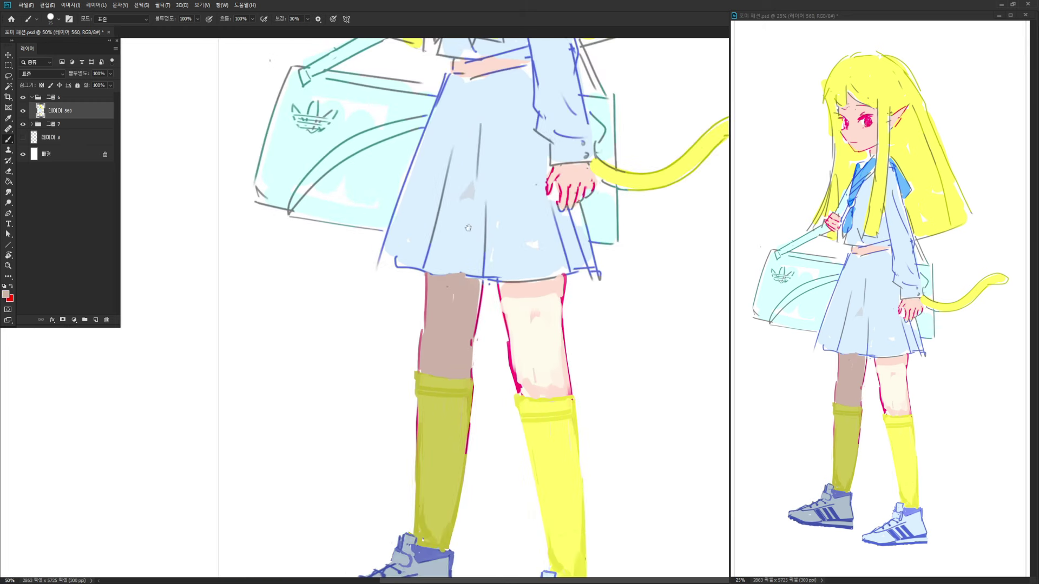
# Sample a violet-blue and paint broad shadow strokes at both ends of the skirt's waist and along its centre pleat
pyautogui.moveTo(450, 94)
pyautogui.mouseDown()
pyautogui.moveTo(419, 192)
pyautogui.moveTo(425, 221)
pyautogui.moveTo(437, 201)
pyautogui.moveTo(481, 194)
pyautogui.mouseUp()
pyautogui.keyDown('alt'); pyautogui.click(407, 199); pyautogui.keyUp('alt')
pyautogui.press(']')
pyautogui.press(']')
pyautogui.press(']')
pyautogui.press(']')
pyautogui.press(']')
pyautogui.press(']')
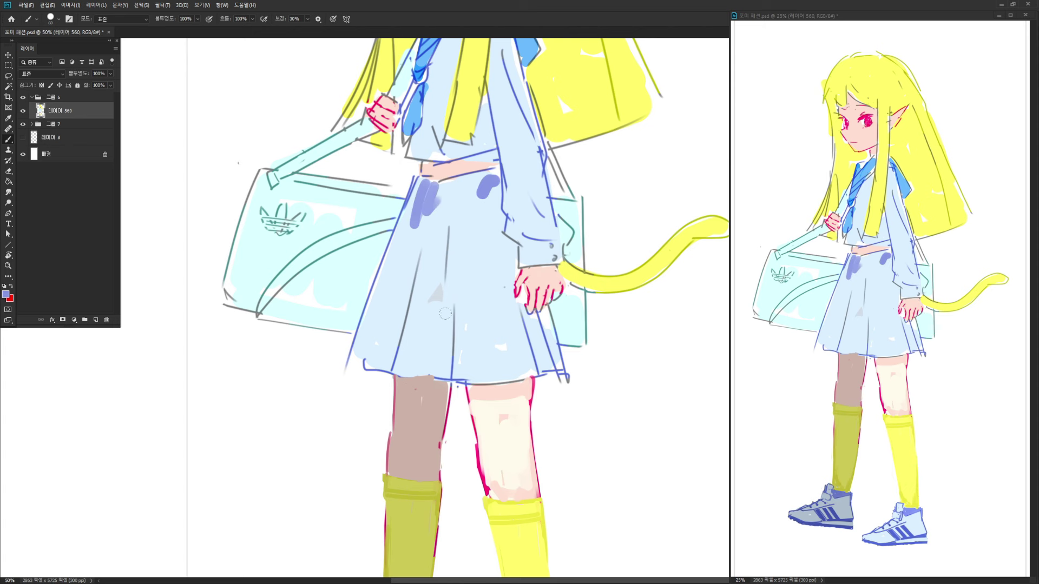
pyautogui.moveTo(453, 233); pyautogui.dragTo(441, 327)
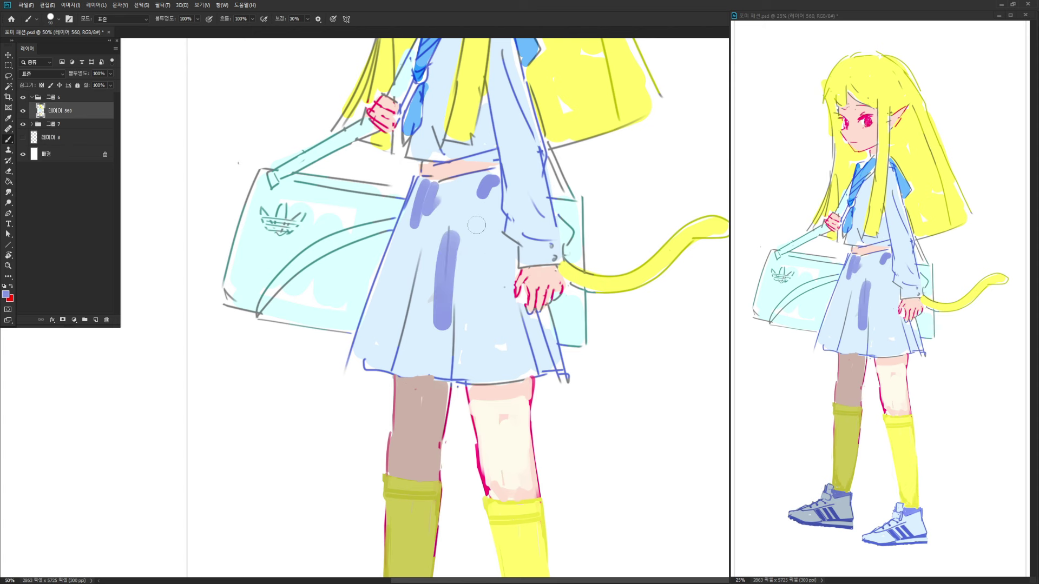
# Choose the ++ 붓2 brush preset, lock the layer's transparent pixels, and set the brush's blending mode to Vivid Light
pyautogui.rightClick(515, 117)
pyautogui.click(638, 252)
pyautogui.click(638, 270)
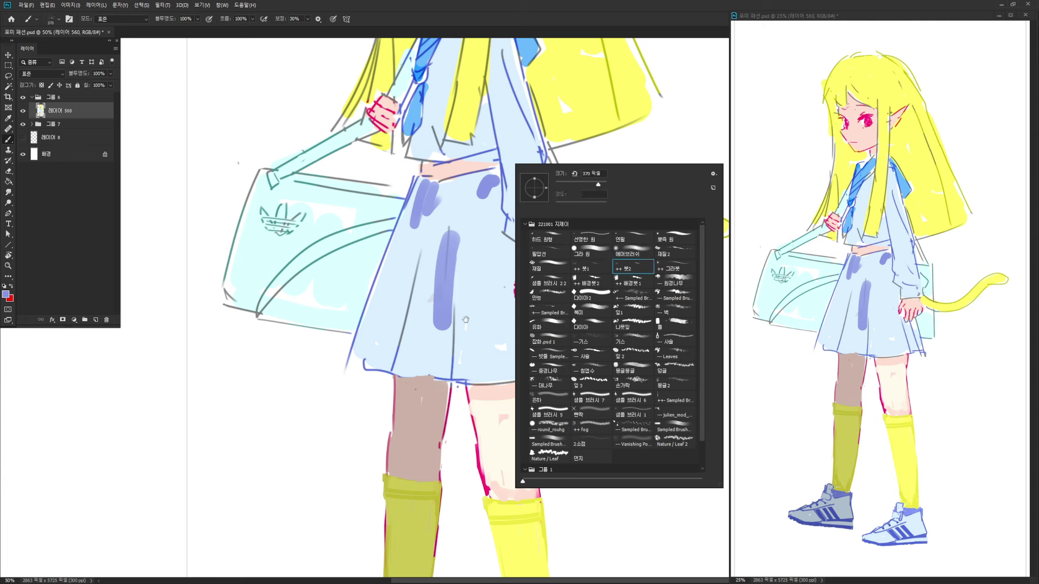
pyautogui.keyDown('alt'); pyautogui.click(468, 389); pyautogui.keyUp('alt')
pyautogui.keyDown('alt'); pyautogui.click(469, 387); pyautogui.keyUp('alt')
pyautogui.press('/')
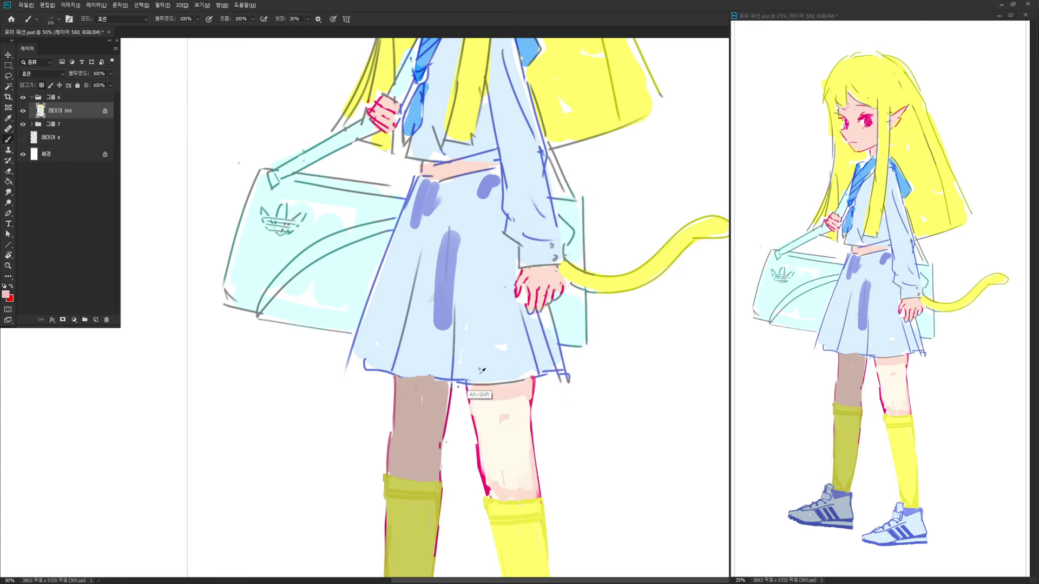
pyautogui.hotkey('shift', 'alt', 'j')
pyautogui.press('2')
pyautogui.press(']')
pyautogui.press(']')
pyautogui.press(']')
pyautogui.moveTo(391, 406); pyautogui.dragTo(470, 260)
pyautogui.hotkey('ctrl', 'z')
# Set the brush opacity to 10% and the foreground colour to red d83737, and glaze the skirt, sleeve and far leg
pyautogui.press('1')
pyautogui.press(']')
pyautogui.press(']')
pyautogui.click(6, 294)
pyautogui.click(715, 380)
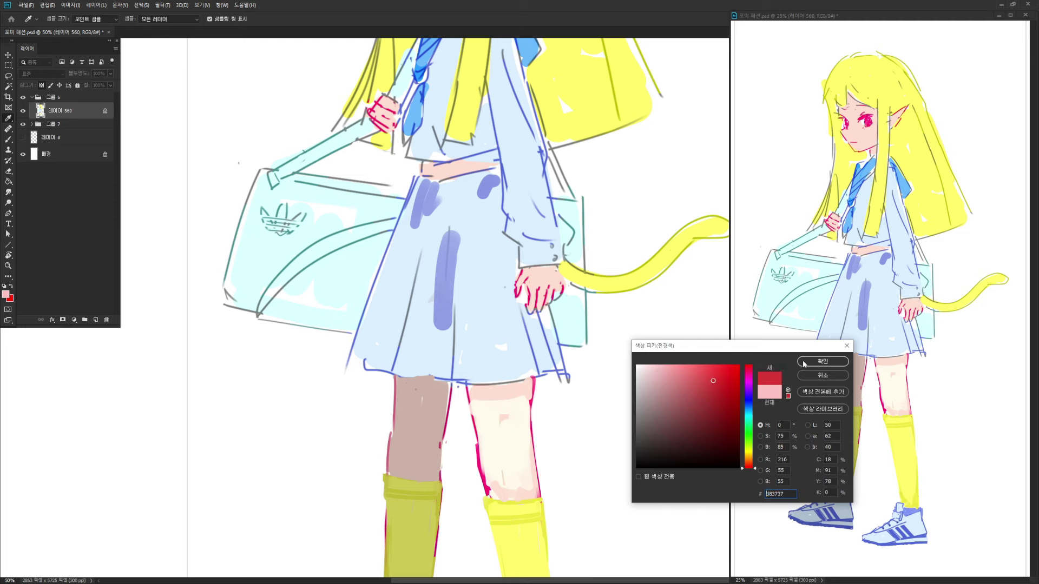
pyautogui.click(806, 363)
pyautogui.hotkey('ctrl', '-')
pyautogui.press(']')
pyautogui.press(']')
pyautogui.moveTo(509, 227); pyautogui.dragTo(460, 476)
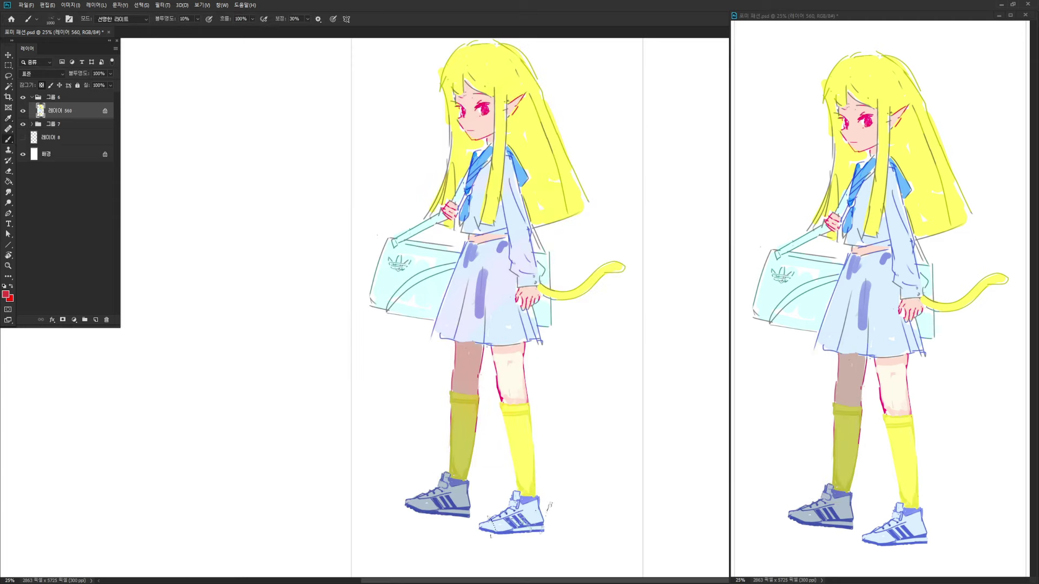
# Change the foreground colour to purple ca49ef and glaze the legs, sneakers and skirt with broad strokes
pyautogui.press('n')
pyautogui.click(750, 388)
pyautogui.click(710, 373)
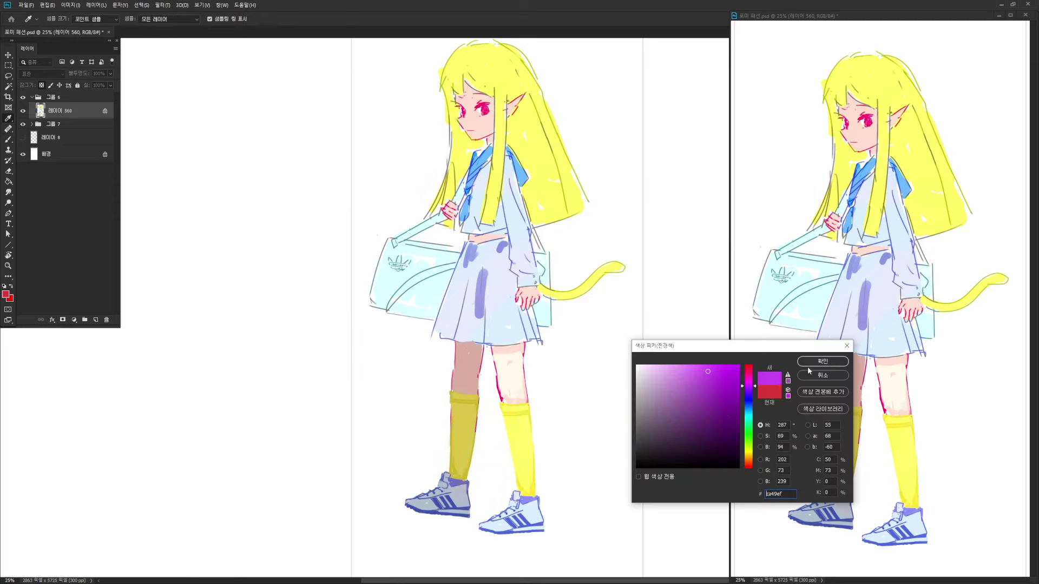
pyautogui.click(809, 365)
pyautogui.press(']')
pyautogui.moveTo(445, 464); pyautogui.dragTo(607, 502)
pyautogui.moveTo(329, 234); pyautogui.dragTo(656, 365)
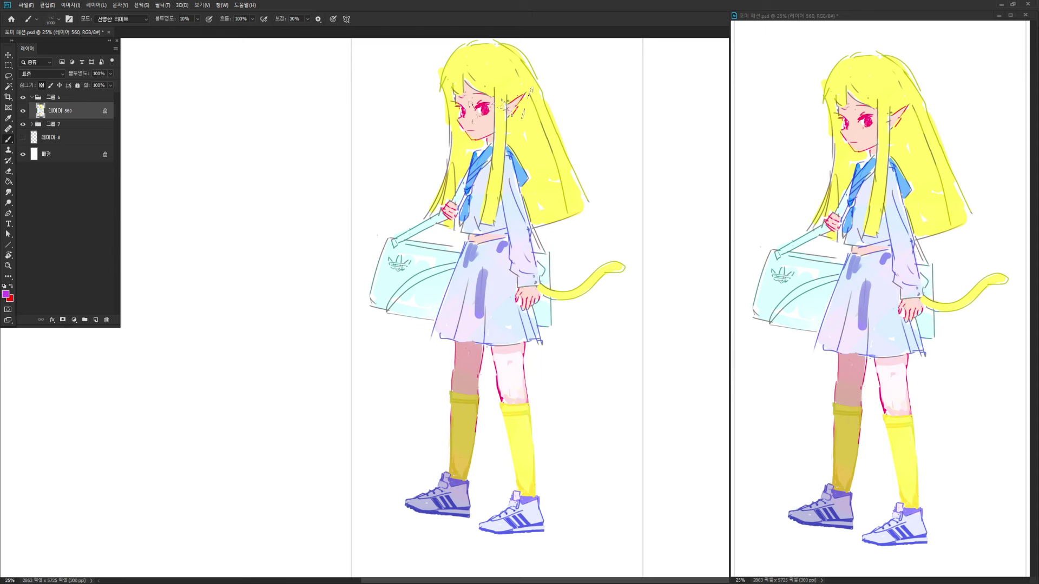
# Pick a yellow-green foreground colour and glaze the legs, near sneaker, skirt and waist with an enlarged brush
pyautogui.press('n')
pyautogui.click(750, 450)
pyautogui.click(712, 405)
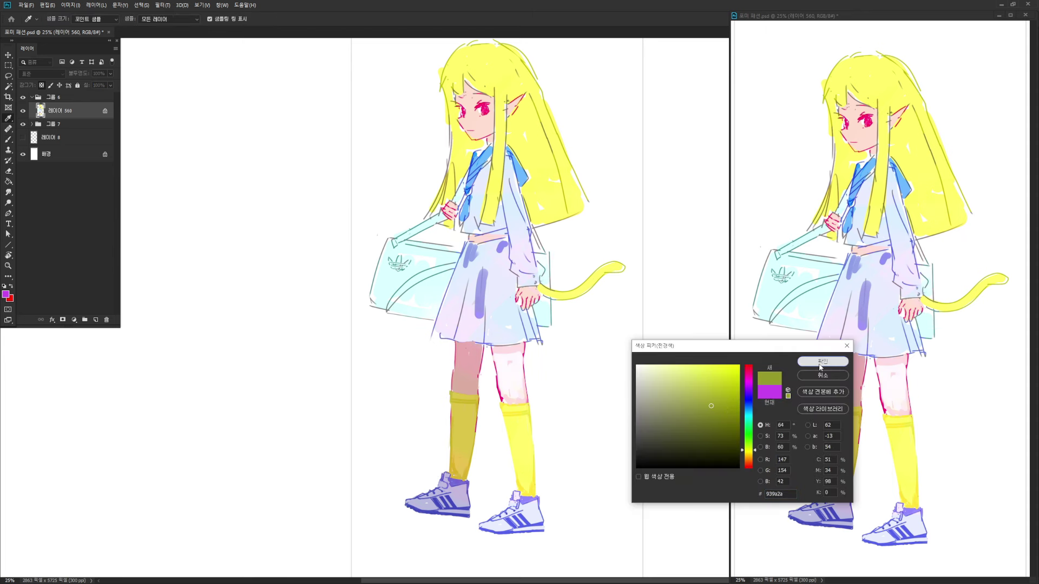
pyautogui.click(723, 388)
pyautogui.click(817, 362)
pyautogui.press('b')
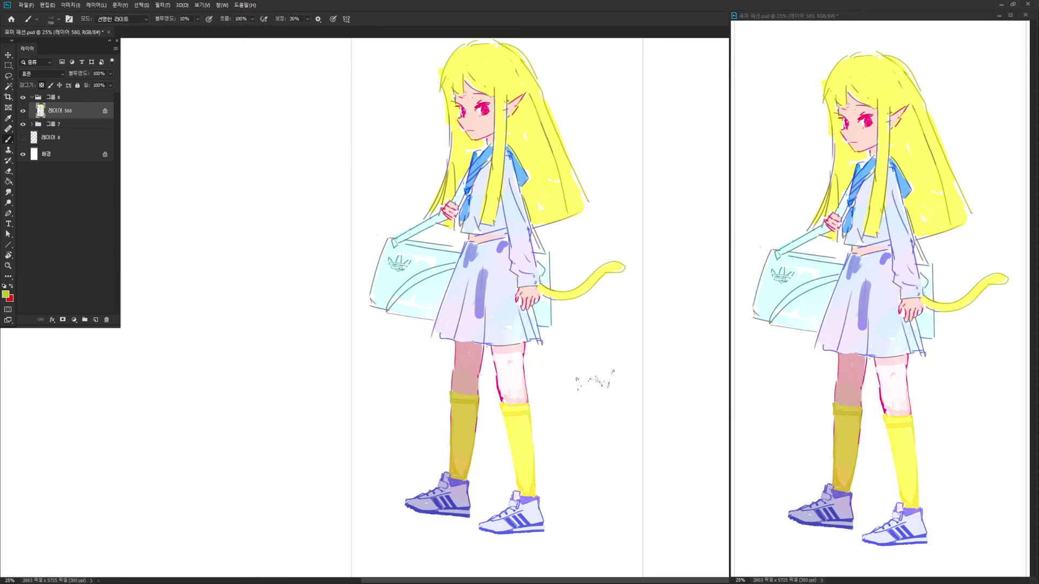
pyautogui.moveTo(487, 504)
pyautogui.mouseDown()
pyautogui.moveTo(452, 418)
pyautogui.moveTo(495, 504)
pyautogui.mouseUp()
pyautogui.press(']')
pyautogui.press(']')
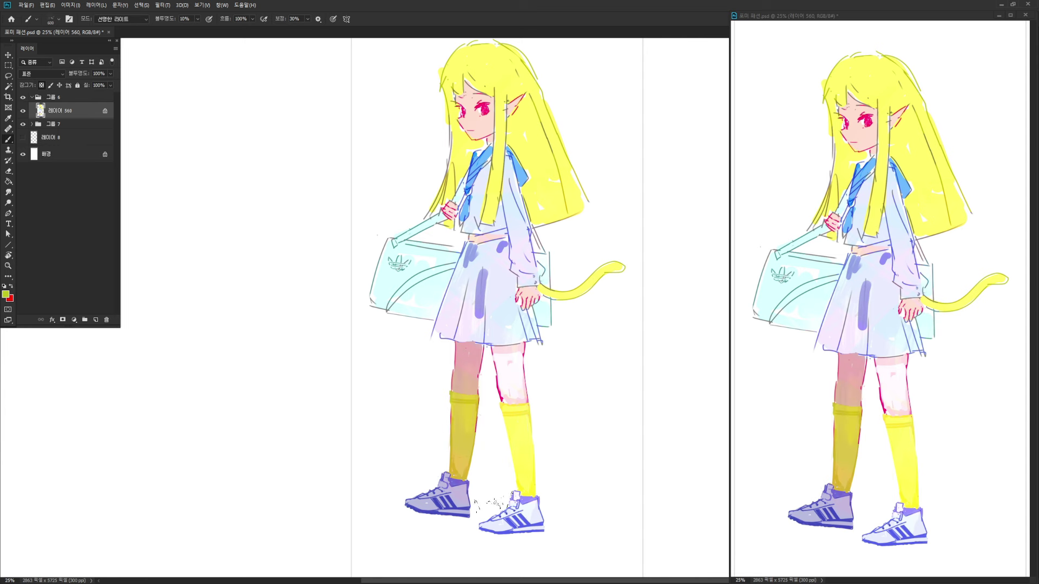
pyautogui.moveTo(478, 257); pyautogui.dragTo(500, 233)
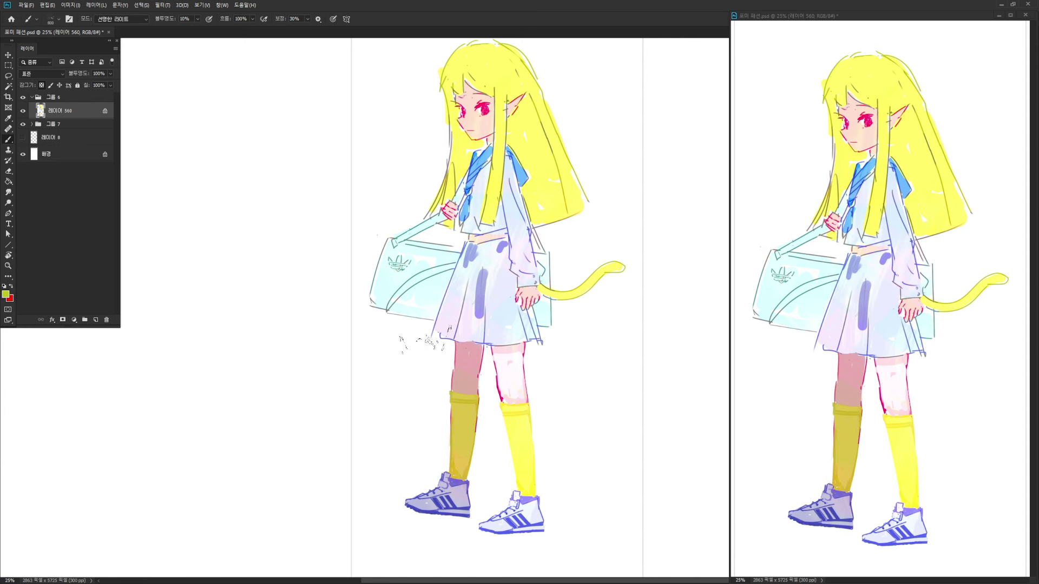
# Switch to the 그라 원 brush preset and sample the skirt's pale tone and its violet shadow colour
pyautogui.hotkey('ctrl', '+')
pyautogui.hotkey('ctrl', '+')
pyautogui.press(']')
pyautogui.rightClick(578, 253)
pyautogui.click(646, 333)
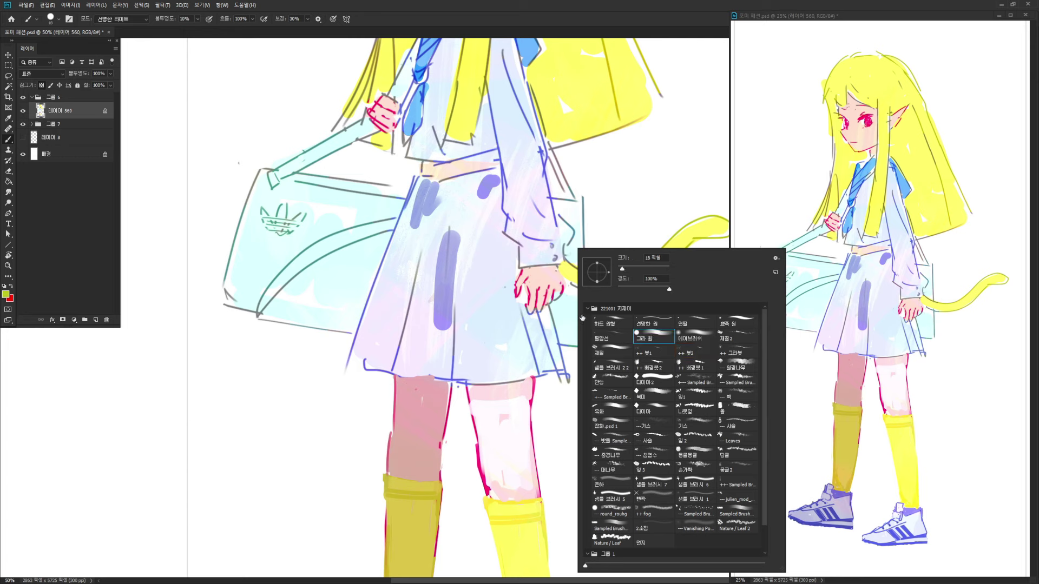
pyautogui.moveTo(487, 343); pyautogui.dragTo(490, 378)
pyautogui.keyDown('alt'); pyautogui.click(435, 357); pyautogui.keyUp('alt')
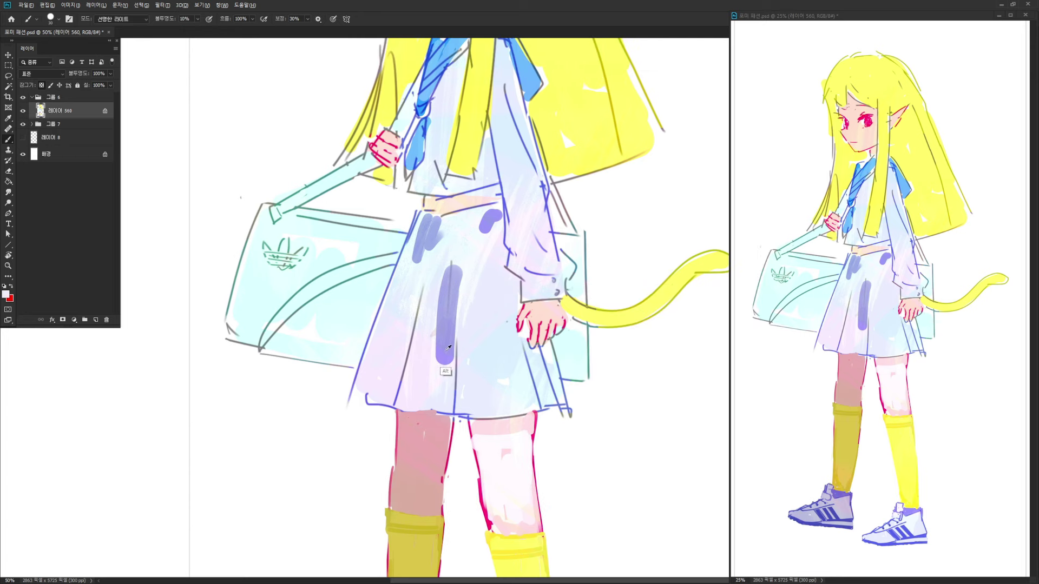
pyautogui.keyDown('alt'); pyautogui.click(448, 347); pyautogui.keyUp('alt')
pyautogui.press(']')
# Lasso the skirt's pleat shadows and the area beside the near sleeve, and darken them with Hue/Saturation
pyautogui.hotkey('alt', 'shift', 'l')
pyautogui.press('l')
pyautogui.moveTo(415, 298)
pyautogui.mouseDown()
pyautogui.moveTo(385, 400)
pyautogui.moveTo(407, 359)
pyautogui.moveTo(416, 289)
pyautogui.moveTo(371, 392)
pyautogui.moveTo(378, 314)
pyautogui.moveTo(409, 233)
pyautogui.mouseUp()
pyautogui.moveTo(457, 341)
pyautogui.mouseDown()
pyautogui.moveTo(460, 416)
pyautogui.moveTo(461, 304)
pyautogui.moveTo(457, 377)
pyautogui.mouseUp()
pyautogui.moveTo(525, 324)
pyautogui.mouseDown()
pyautogui.moveTo(539, 400)
pyautogui.moveTo(527, 326)
pyautogui.mouseUp()
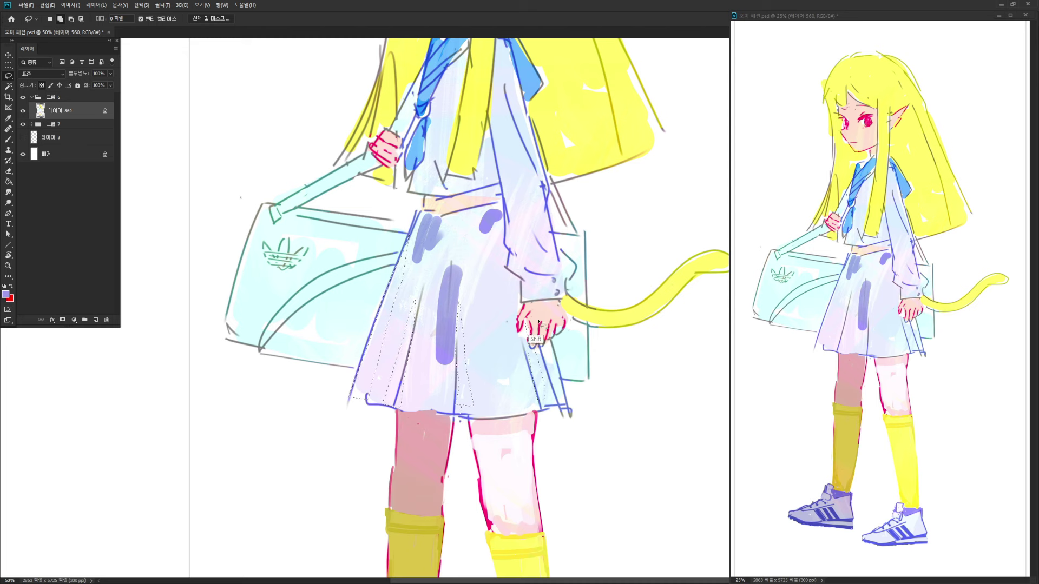
pyautogui.moveTo(488, 210)
pyautogui.mouseDown()
pyautogui.moveTo(503, 271)
pyautogui.moveTo(517, 279)
pyautogui.moveTo(497, 209)
pyautogui.mouseUp()
pyautogui.hotkey('ctrl', 'u')
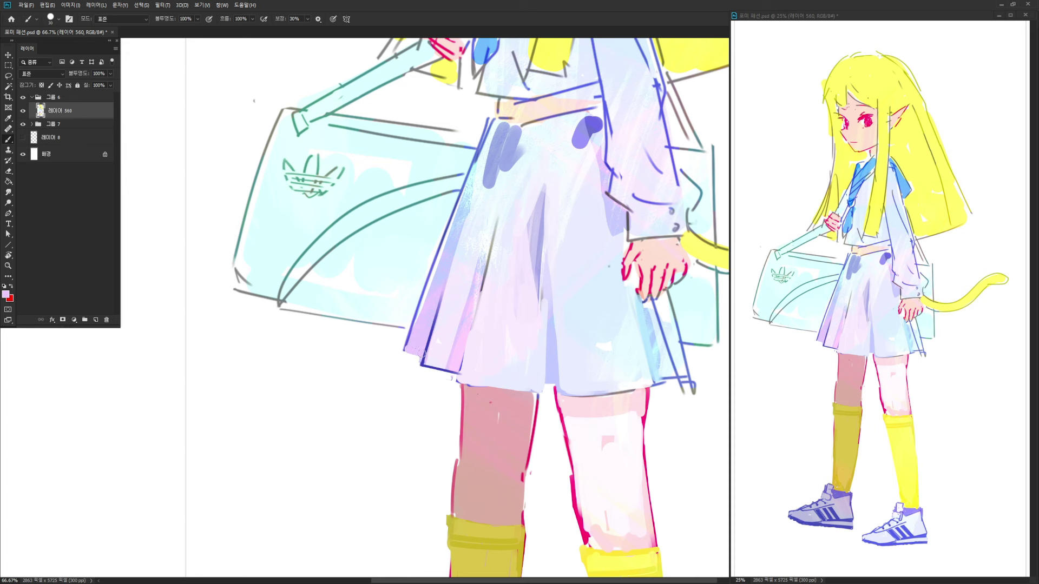
# Draw the skirt's waistband outline in the sampled line blue and shade the band with the sampled violet
pyautogui.moveTo(458, 254); pyautogui.dragTo(408, 314)
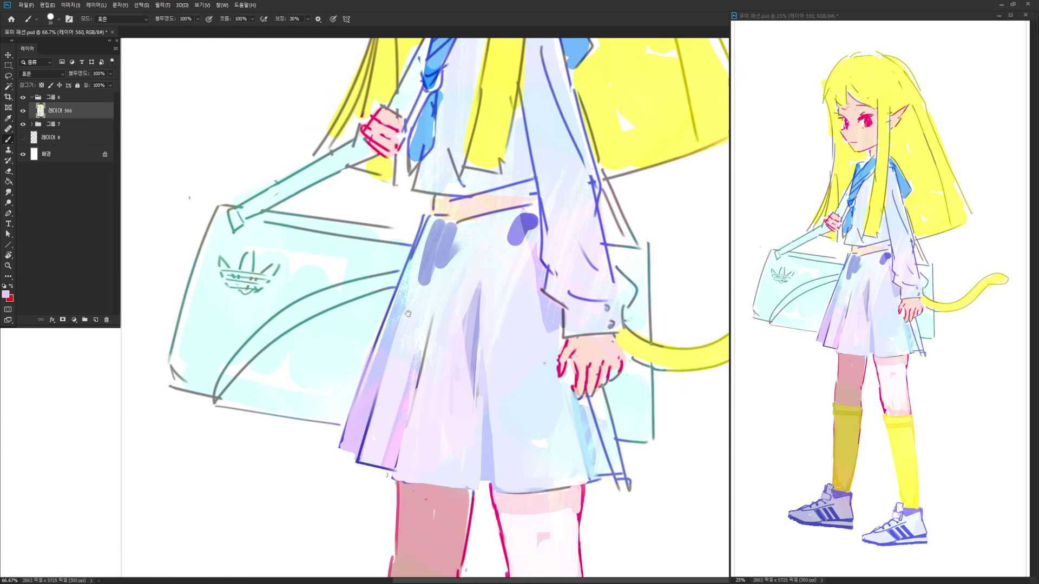
pyautogui.keyDown('alt'); pyautogui.click(421, 232); pyautogui.keyUp('alt')
pyautogui.moveTo(429, 213)
pyautogui.mouseDown()
pyautogui.moveTo(535, 203)
pyautogui.moveTo(536, 191)
pyautogui.mouseUp()
pyautogui.keyDown('alt'); pyautogui.click(434, 217); pyautogui.keyUp('alt')
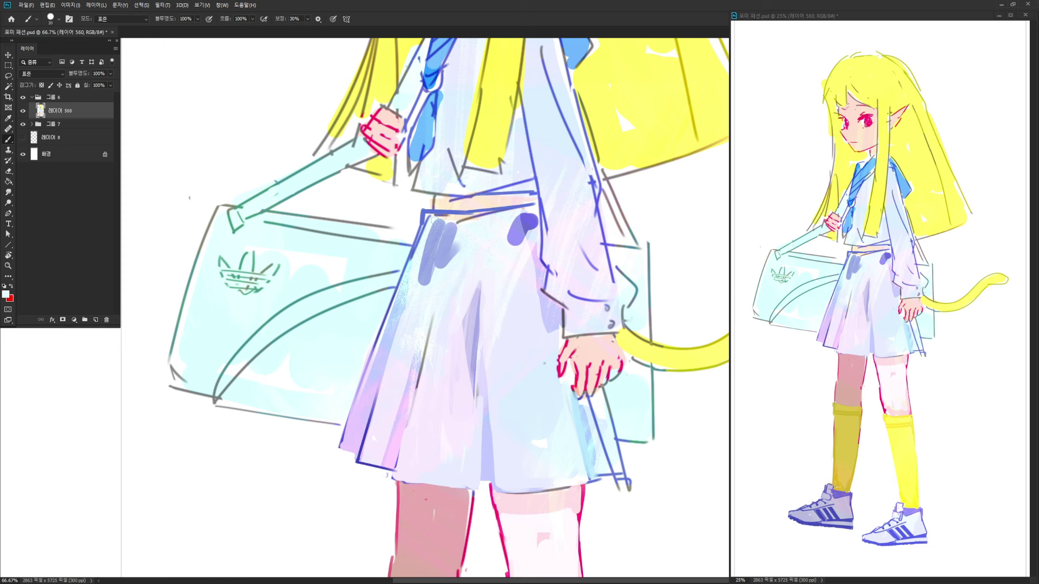
pyautogui.keyDown('alt'); pyautogui.click(517, 231); pyautogui.keyUp('alt')
pyautogui.moveTo(425, 219); pyautogui.dragTo(536, 216)
# Blend the violet patch below the front of the waistband into streaks using sampled pale skirt tones
pyautogui.keyDown('alt'); pyautogui.click(466, 273); pyautogui.keyUp('alt')
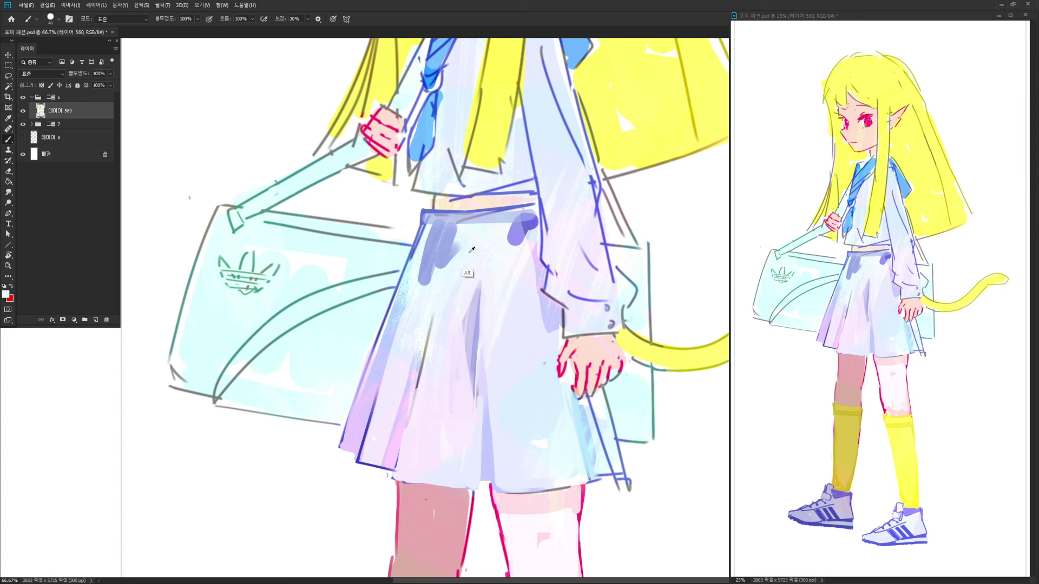
pyautogui.moveTo(452, 246); pyautogui.dragTo(379, 347)
pyautogui.press('[')
pyautogui.keyDown('alt'); pyautogui.click(449, 223); pyautogui.keyUp('alt')
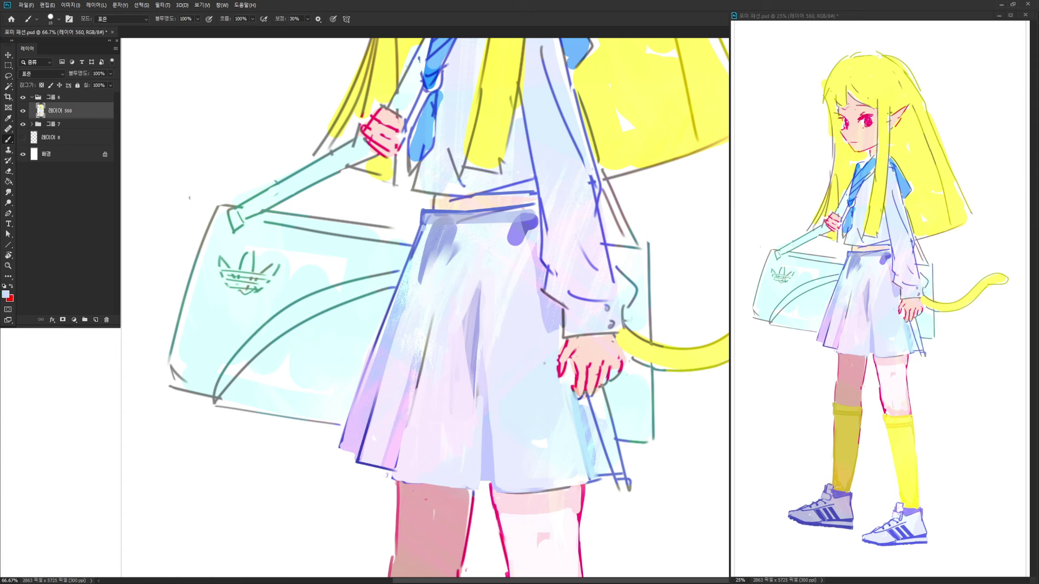
# Reshape the waistband's front corner and the skirt's front edge with sampled blue, and erase the spill outside them
pyautogui.keyDown('alt'); pyautogui.click(430, 218); pyautogui.keyUp('alt')
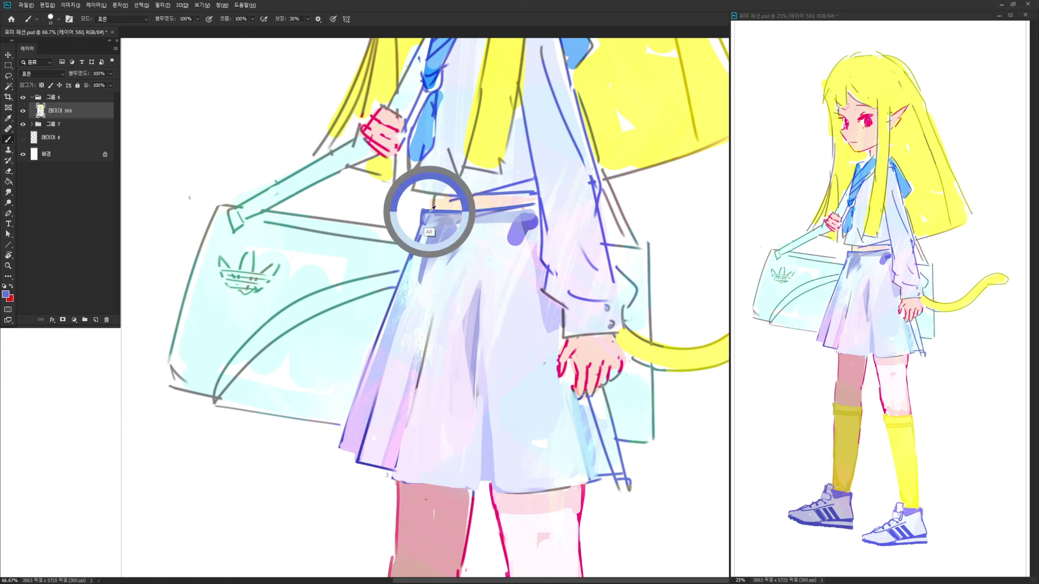
pyautogui.moveTo(419, 207); pyautogui.dragTo(414, 277)
pyautogui.press('b')
pyautogui.keyDown('alt'); pyautogui.click(424, 270); pyautogui.keyUp('alt')
pyautogui.press('e')
pyautogui.press('b')
# Refine the waistband's shading and upper edge with colours sampled along the band
pyautogui.keyDown('alt'); pyautogui.click(454, 218); pyautogui.keyUp('alt')
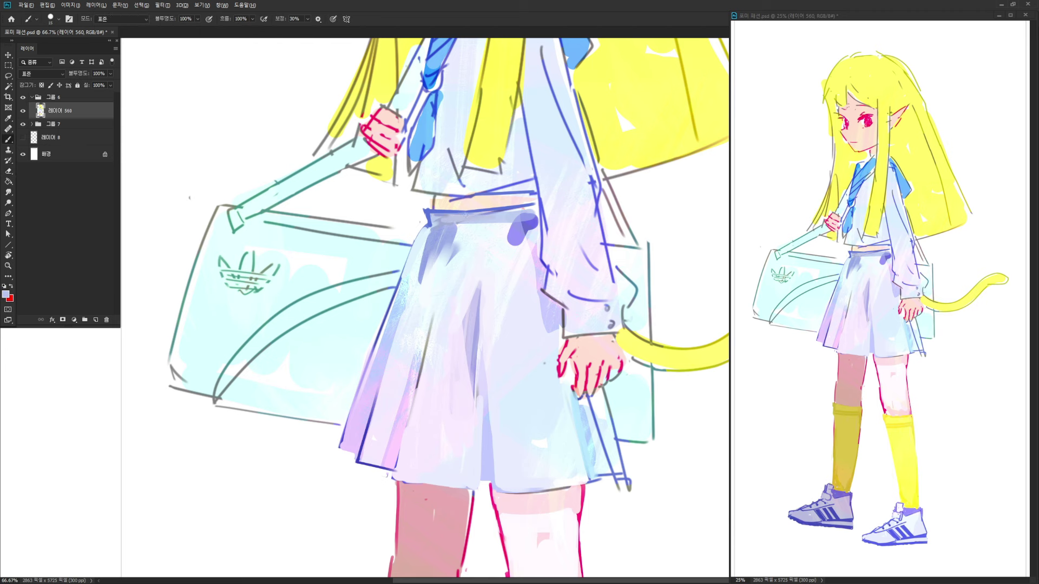
pyautogui.keyDown('alt'); pyautogui.click(473, 216); pyautogui.keyUp('alt')
pyautogui.keyDown('alt'); pyautogui.click(478, 211); pyautogui.keyUp('alt')
pyautogui.moveTo(510, 256); pyautogui.dragTo(407, 250)
# Cut back the violet blob under the waistband with pale skirt colour and paint a sampled violet shadow beside the near hand
pyautogui.keyDown('alt'); pyautogui.click(409, 272); pyautogui.keyUp('alt')
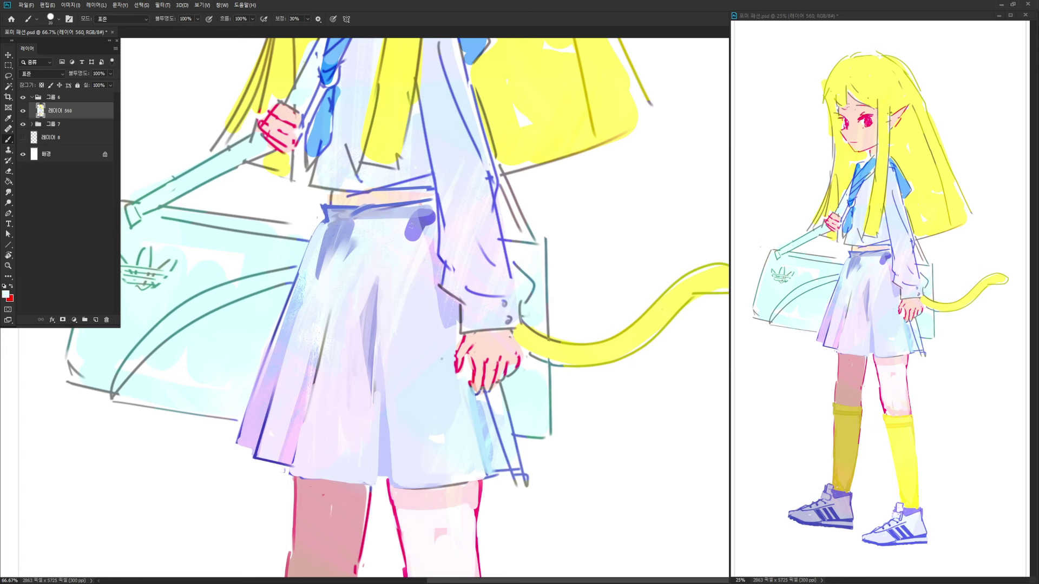
pyautogui.keyDown('alt'); pyautogui.click(446, 331); pyautogui.keyUp('alt')
pyautogui.moveTo(455, 346)
pyautogui.mouseDown()
pyautogui.moveTo(434, 400)
pyautogui.moveTo(447, 369)
pyautogui.moveTo(438, 391)
pyautogui.mouseUp()
pyautogui.press(']')
pyautogui.keyDown('alt'); pyautogui.click(435, 381); pyautogui.keyUp('alt')
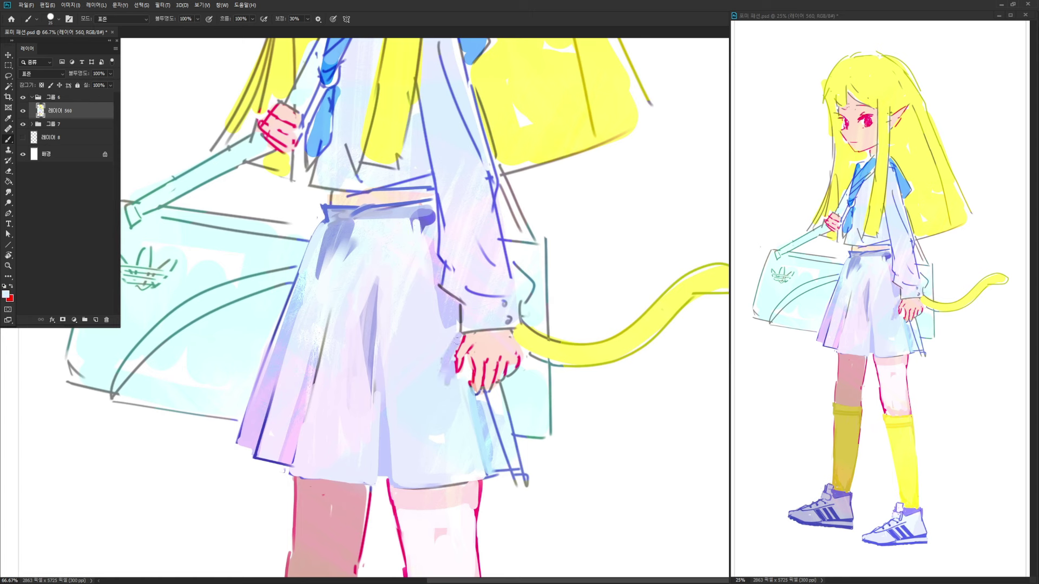
pyautogui.keyDown('alt'); pyautogui.click(450, 334); pyautogui.keyUp('alt')
pyautogui.moveTo(454, 321); pyautogui.dragTo(455, 340)
# Cover the remaining violet blob below the waistband and tidy the bare midriff strip with sampled colours
pyautogui.moveTo(466, 208); pyautogui.dragTo(478, 242)
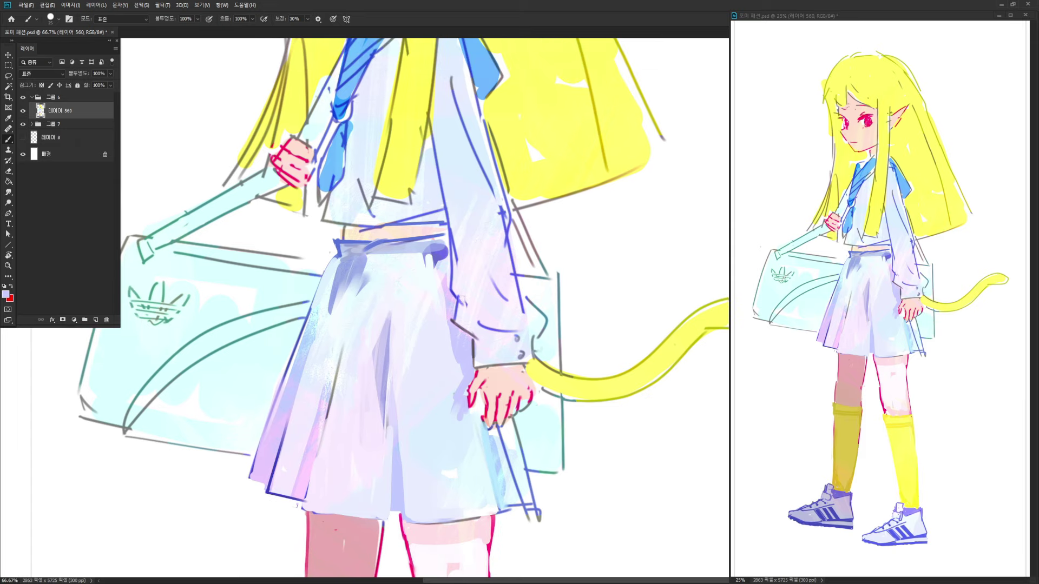
pyautogui.keyDown('alt'); pyautogui.click(445, 265); pyautogui.keyUp('alt')
pyautogui.keyDown('alt'); pyautogui.click(421, 227); pyautogui.keyUp('alt')
pyautogui.press('[')
pyautogui.keyDown('alt'); pyautogui.click(418, 230); pyautogui.keyUp('alt')
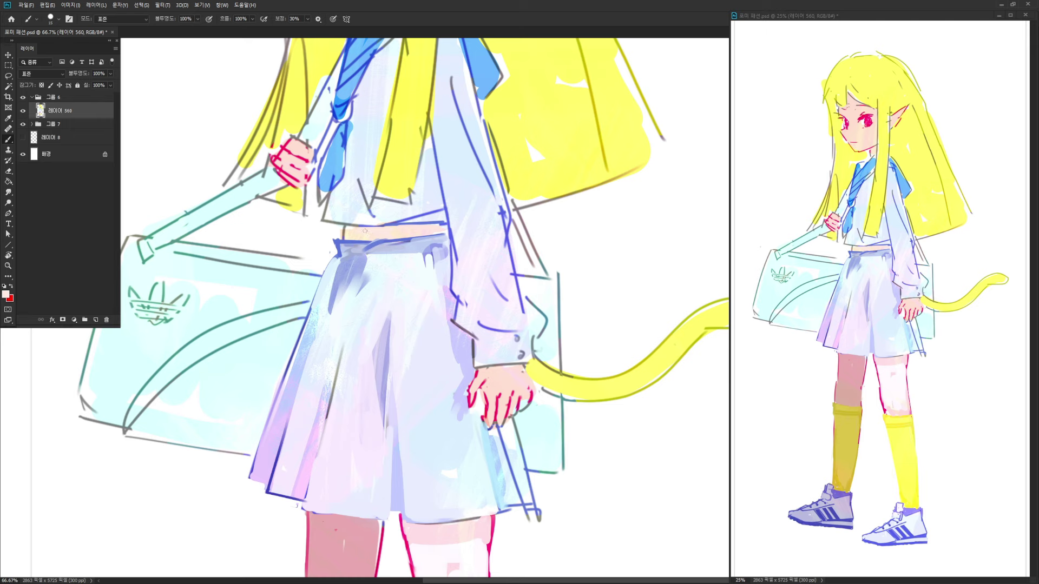
# Lasso the bare midriff strip, lower its brightness to -34 with Brightness/Contrast, and deselect it
pyautogui.press('l')
pyautogui.moveTo(347, 228)
pyautogui.mouseDown()
pyautogui.moveTo(347, 244)
pyautogui.moveTo(390, 246)
pyautogui.moveTo(447, 225)
pyautogui.moveTo(343, 224)
pyautogui.mouseUp()
pyautogui.hotkey('ctrl', 'alt', 'b')
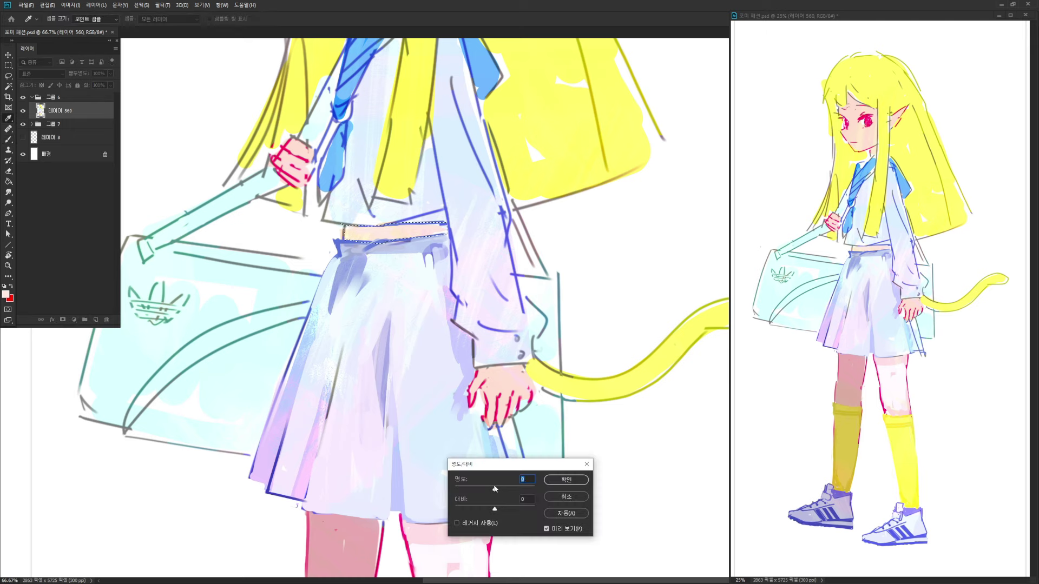
pyautogui.moveTo(494, 488); pyautogui.dragTo(486, 490)
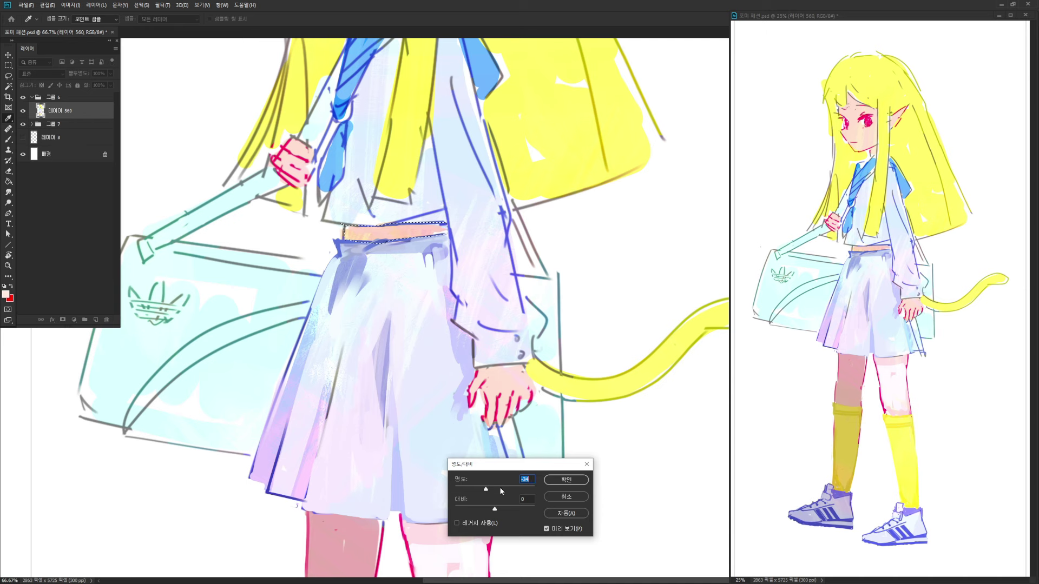
pyautogui.click(566, 481)
pyautogui.hotkey('ctrl', 'd')
# Sample the hand's crimson line colour and redraw the front edge of the near hand
pyautogui.moveTo(491, 232); pyautogui.dragTo(485, 281)
pyautogui.press('b')
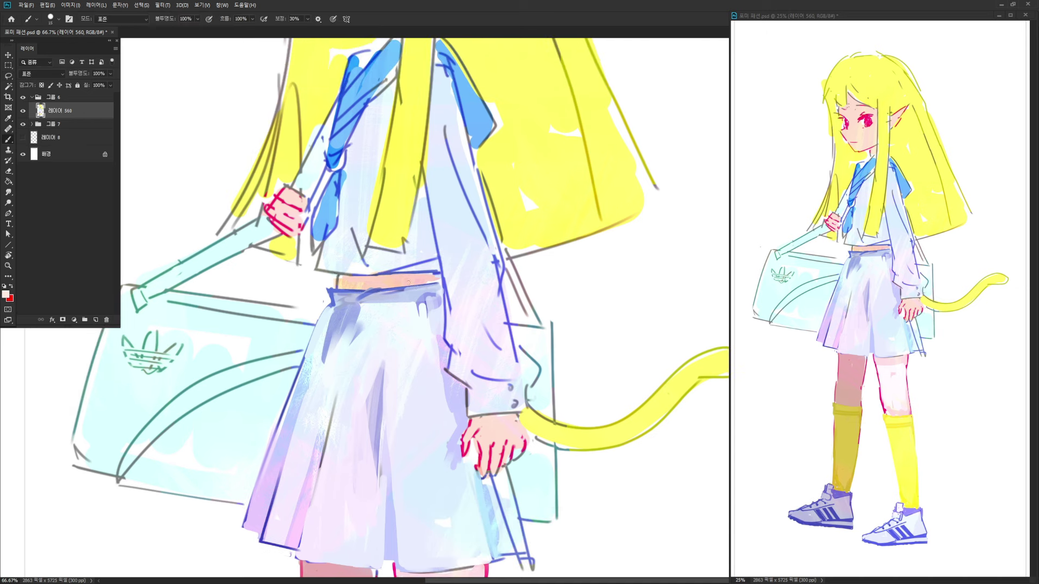
pyautogui.moveTo(479, 351); pyautogui.dragTo(455, 250)
pyautogui.keyDown('alt'); pyautogui.click(447, 362); pyautogui.keyUp('alt')
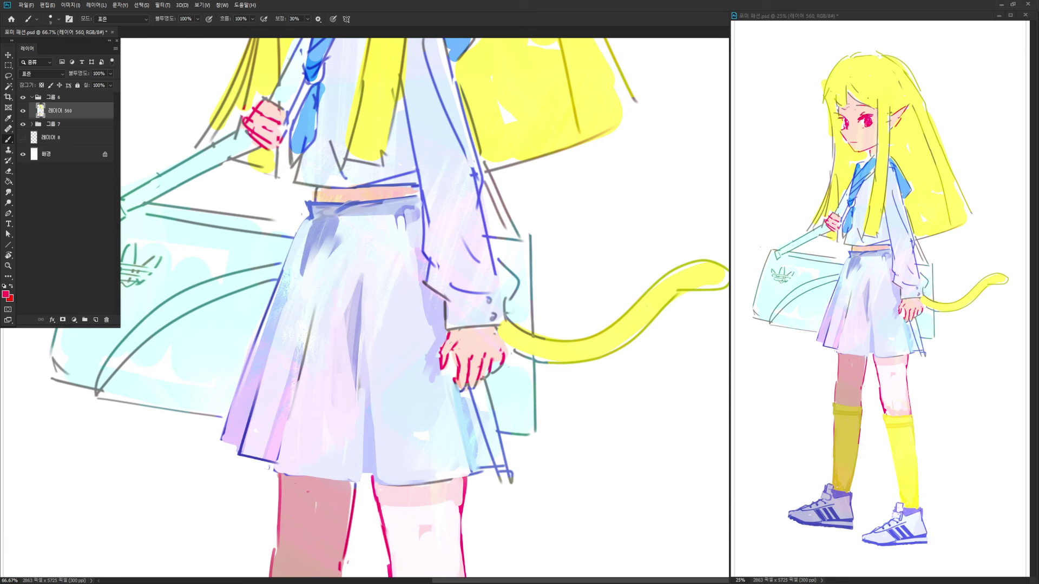
pyautogui.moveTo(442, 349); pyautogui.dragTo(446, 372)
# Refine the near hand's fingers by alternating sampled skin, skirt and crimson line colours inside and around the outline
pyautogui.keyDown('alt'); pyautogui.click(436, 386); pyautogui.keyUp('alt')
pyautogui.press(']')
pyautogui.moveTo(449, 353); pyautogui.dragTo(461, 382)
pyautogui.keyDown('alt'); pyautogui.click(455, 374); pyautogui.keyUp('alt')
pyautogui.press('[')
pyautogui.press('[')
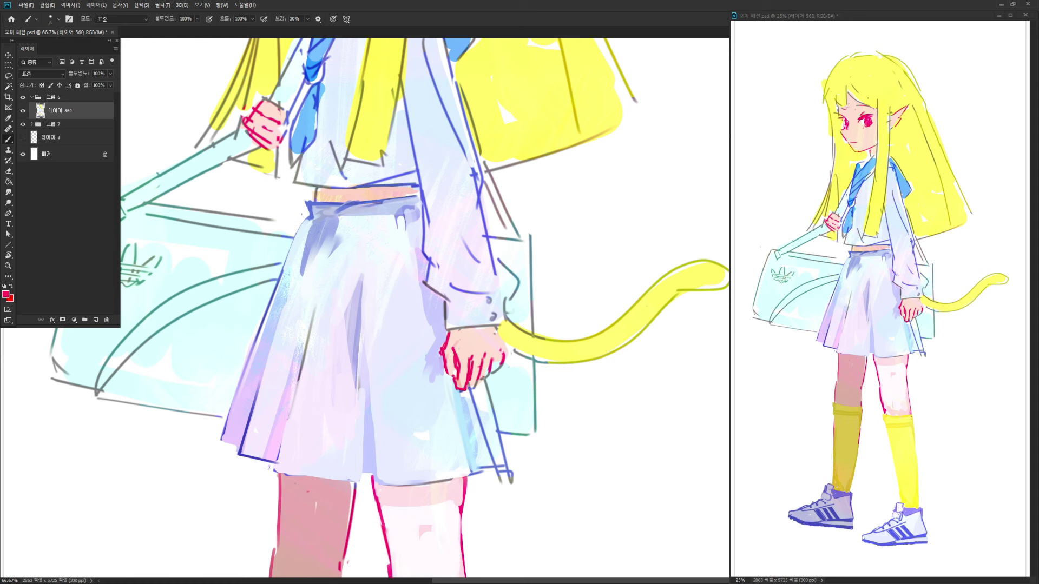
pyautogui.keyDown('alt'); pyautogui.click(466, 400); pyautogui.keyUp('alt')
pyautogui.keyDown('alt'); pyautogui.click(474, 384); pyautogui.keyUp('alt')
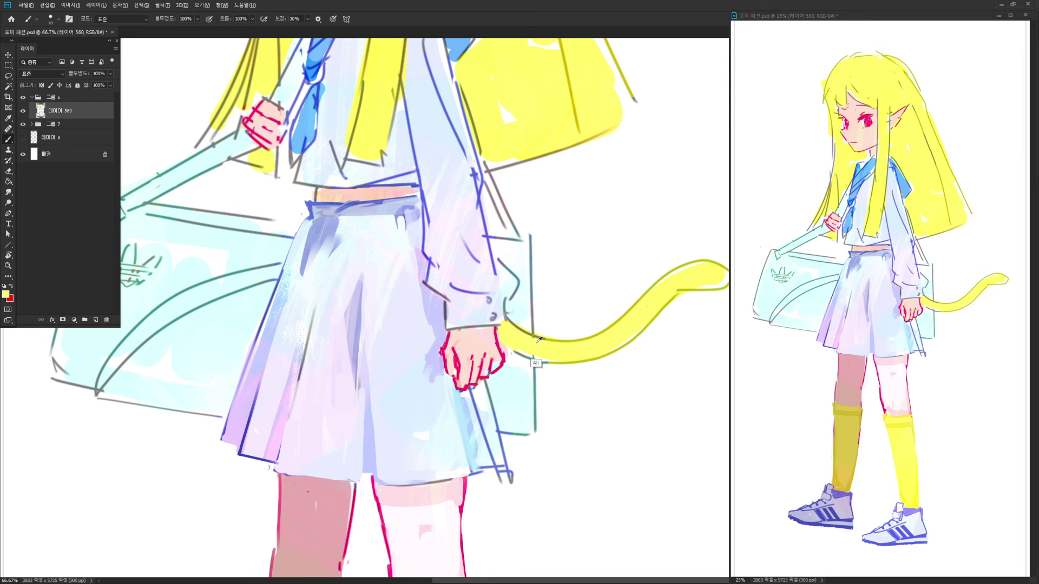
# Tidy the back edge and fingertips of the near hand with sampled background, skin and crimson line colours
pyautogui.keyDown('alt'); pyautogui.click(532, 362); pyautogui.keyUp('alt')
pyautogui.press(']')
pyautogui.keyDown('alt'); pyautogui.click(496, 355); pyautogui.keyUp('alt')
pyautogui.moveTo(499, 359); pyautogui.dragTo(486, 377)
pyautogui.press('[')
pyautogui.keyDown('alt'); pyautogui.click(502, 354); pyautogui.keyUp('alt')
pyautogui.keyDown('alt'); pyautogui.click(494, 376); pyautogui.keyUp('alt')
pyautogui.moveTo(486, 394)
pyautogui.mouseDown()
pyautogui.moveTo(488, 332)
pyautogui.moveTo(472, 350)
pyautogui.moveTo(477, 368)
pyautogui.mouseUp()
# Fill the back of the near hand with its sampled skin colour using a larger brush
pyautogui.keyDown('alt'); pyautogui.click(469, 345); pyautogui.keyUp('alt')
pyautogui.press(']')
pyautogui.press(']')
pyautogui.moveTo(479, 327); pyautogui.dragTo(486, 357)
# Erase the stray lines beyond the skirt's rear hem and repaint the rear pleats with sampled blues
pyautogui.press('e')
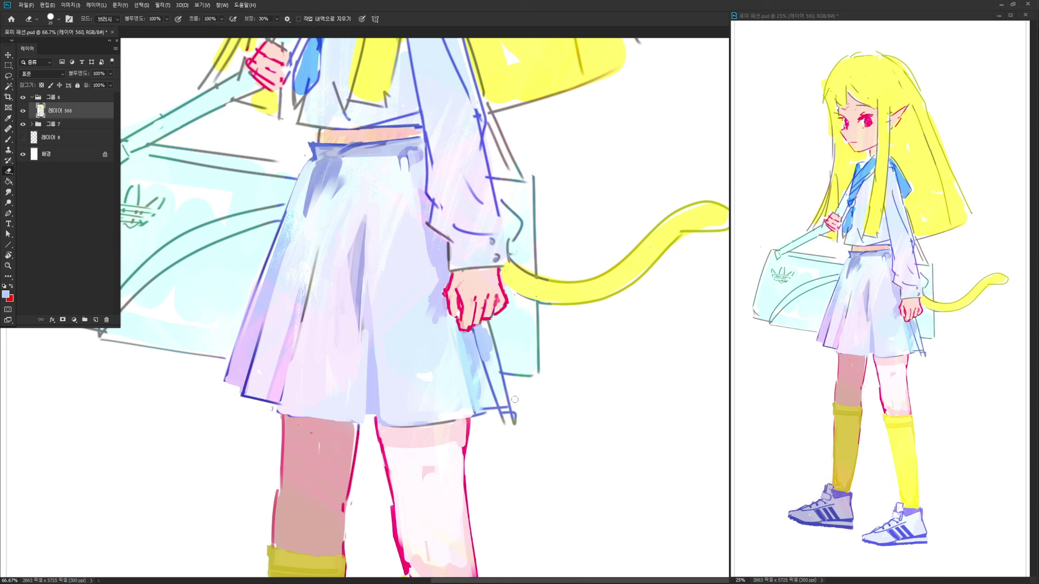
pyautogui.moveTo(515, 400)
pyautogui.mouseDown()
pyautogui.moveTo(529, 422)
pyautogui.moveTo(507, 414)
pyautogui.moveTo(509, 436)
pyautogui.moveTo(481, 408)
pyautogui.moveTo(484, 380)
pyautogui.mouseUp()
pyautogui.press('b')
pyautogui.keyDown('alt'); pyautogui.click(481, 405); pyautogui.keyUp('alt')
pyautogui.keyDown('alt'); pyautogui.click(481, 406); pyautogui.keyUp('alt')
pyautogui.keyDown('alt'); pyautogui.click(499, 416); pyautogui.keyUp('alt')
pyautogui.keyDown('alt'); pyautogui.click(499, 397); pyautogui.keyUp('alt')
pyautogui.keyDown('alt'); pyautogui.click(486, 375); pyautogui.keyUp('alt')
pyautogui.press('e')
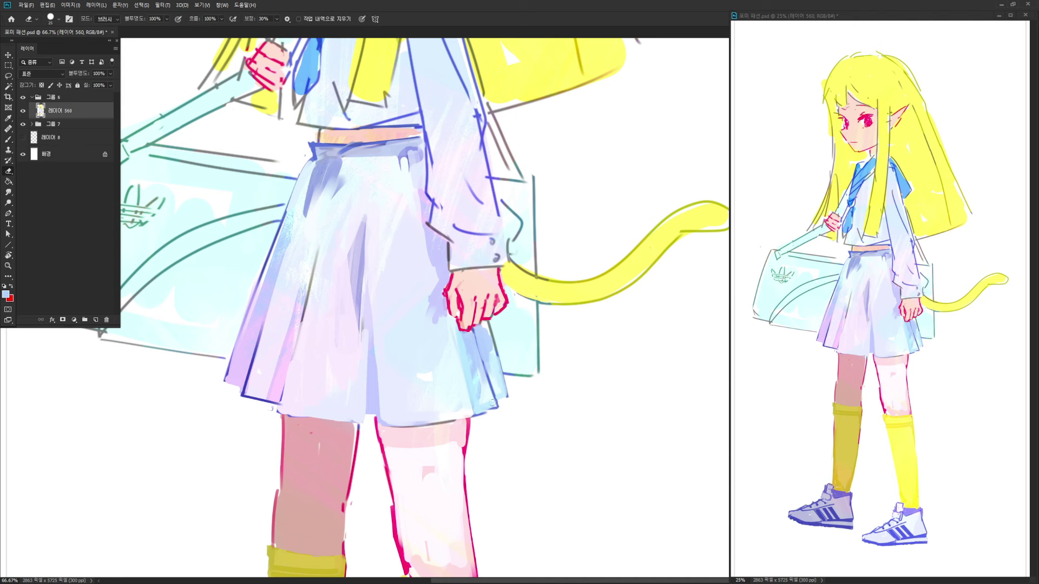
# Redraw the near thigh's rear outline in sampled crimson and erase the rough outer edges of both leg lines
pyautogui.scroll(-5, 493, 402)
pyautogui.press('b')
pyautogui.keyDown('alt'); pyautogui.click(464, 335); pyautogui.keyUp('alt')
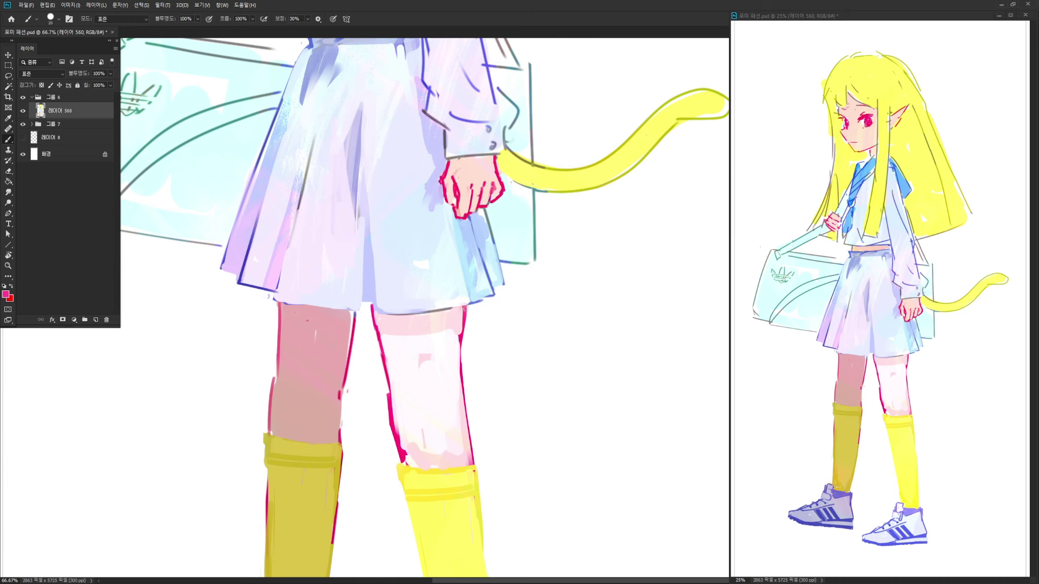
pyautogui.moveTo(464, 308); pyautogui.dragTo(460, 344)
pyautogui.press('e')
pyautogui.moveTo(469, 307); pyautogui.dragTo(465, 352)
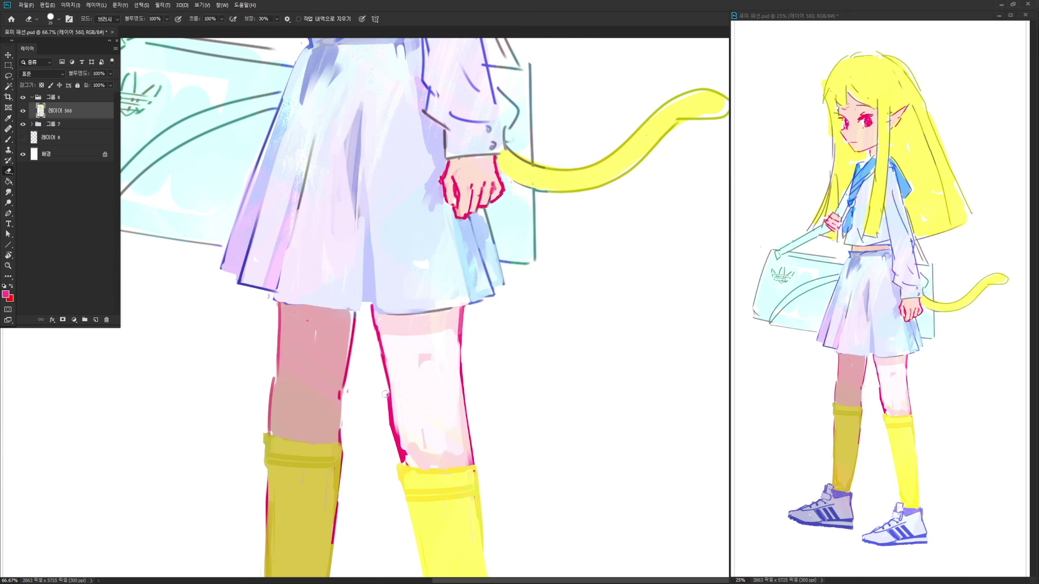
pyautogui.moveTo(385, 394); pyautogui.dragTo(389, 444)
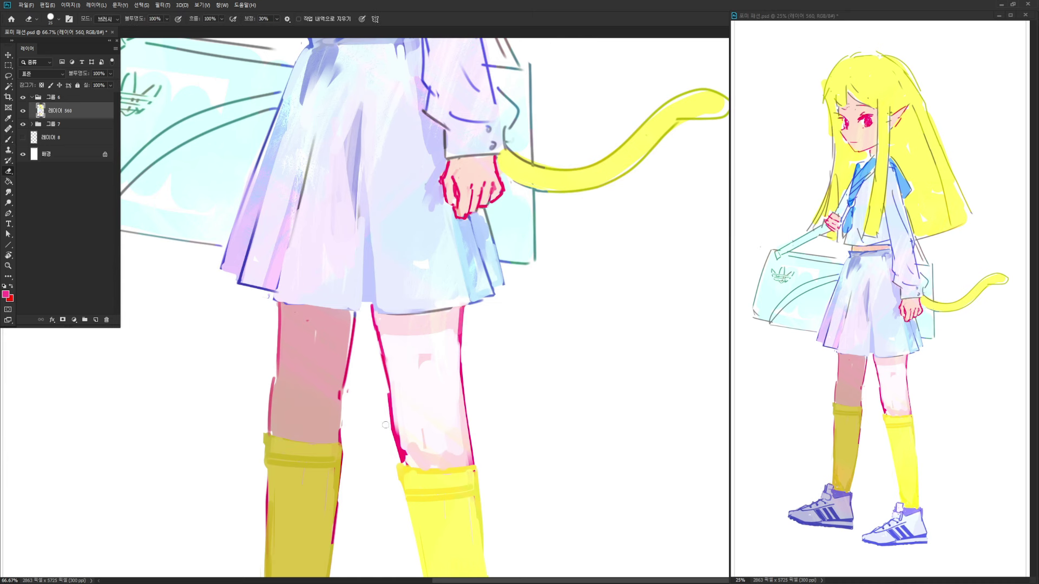
# Blend the near knee above the sock and add a lighter patch on the far knee with sampled skin tones
pyautogui.press('b')
pyautogui.keyDown('alt'); pyautogui.click(421, 456); pyautogui.keyUp('alt')
pyautogui.keyDown('alt'); pyautogui.click(456, 460); pyautogui.keyUp('alt')
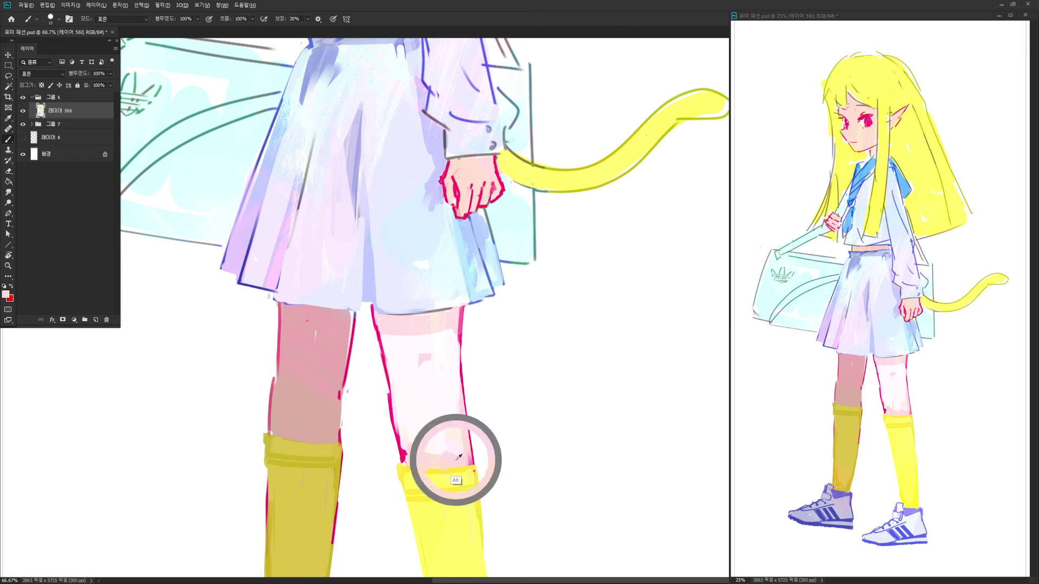
pyautogui.keyDown('alt'); pyautogui.click(293, 402); pyautogui.keyUp('alt')
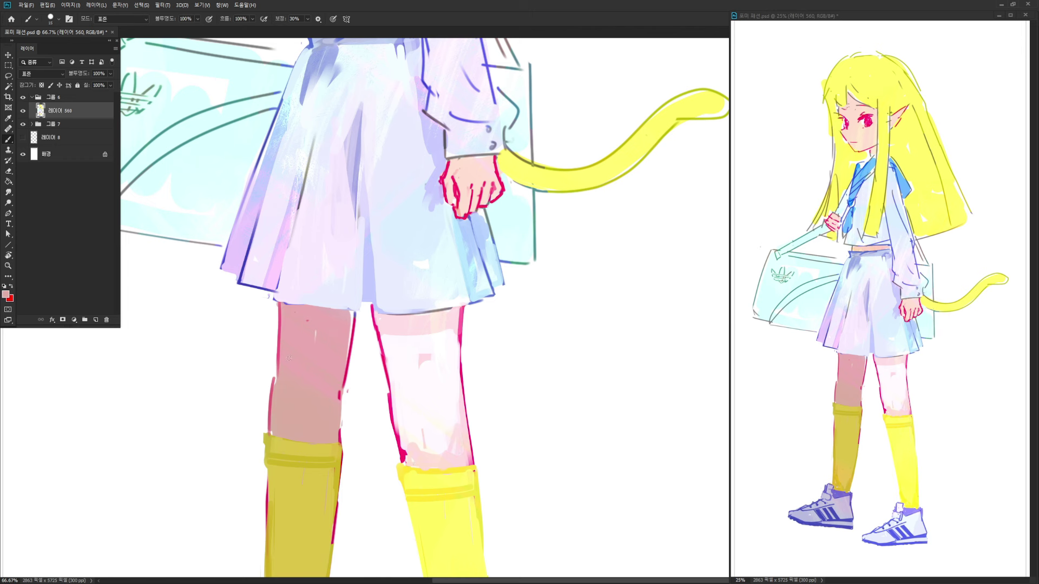
pyautogui.keyDown('alt'); pyautogui.click(419, 446); pyautogui.keyUp('alt')
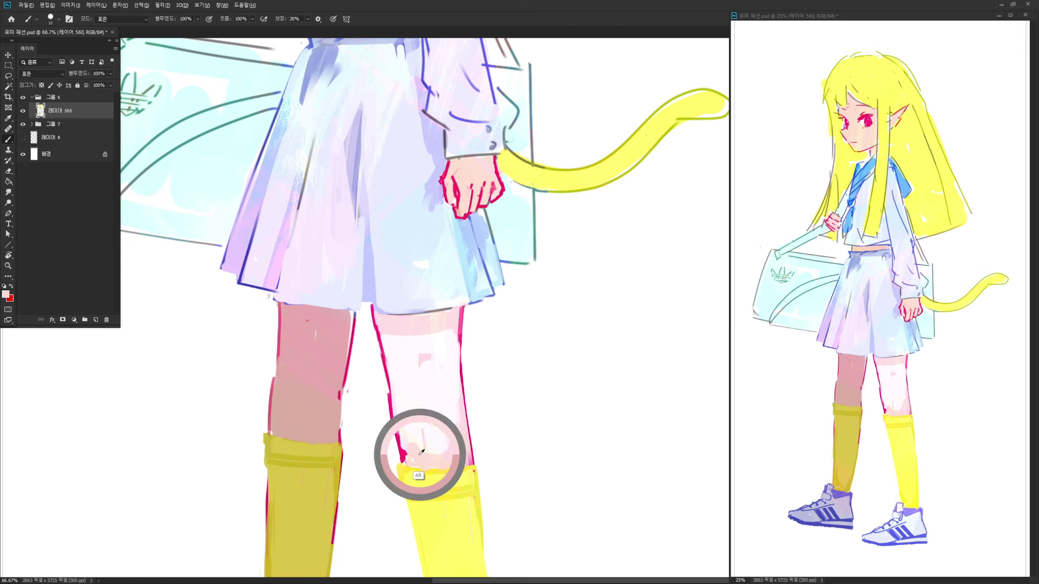
pyautogui.keyDown('alt'); pyautogui.click(296, 415); pyautogui.keyUp('alt')
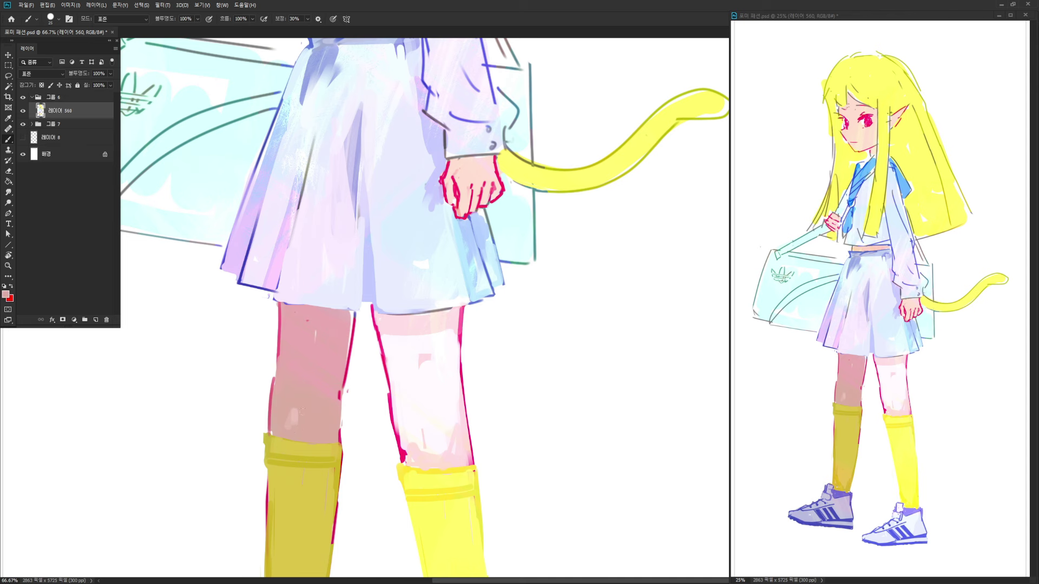
# Touch up the far thigh's inner edge and the near leg's rear edge with the sampled skin tone
pyautogui.moveTo(354, 392); pyautogui.dragTo(319, 437)
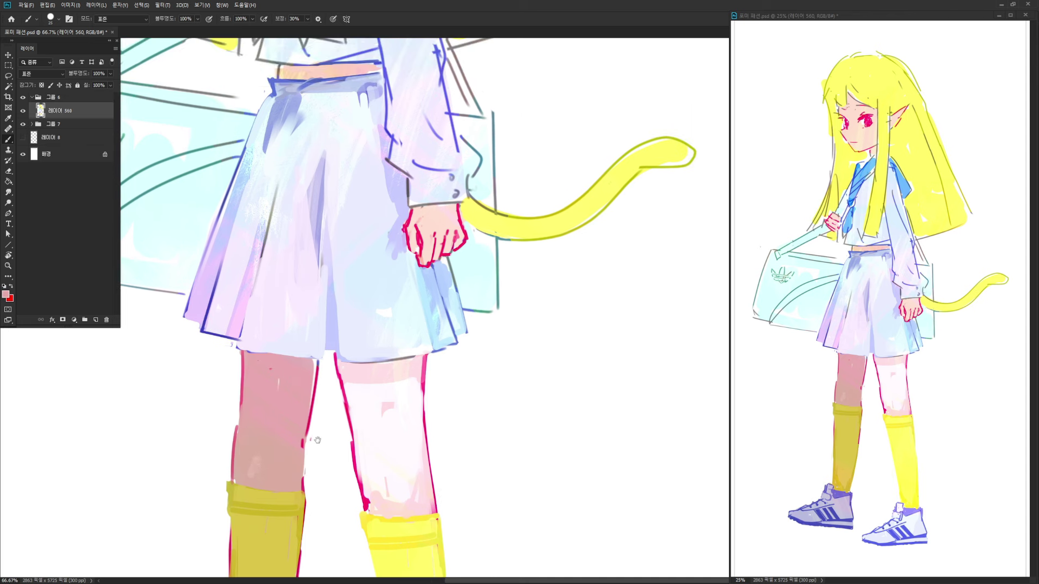
pyautogui.moveTo(317, 357); pyautogui.dragTo(314, 382)
pyautogui.moveTo(452, 229)
pyautogui.mouseDown()
pyautogui.moveTo(458, 356)
pyautogui.moveTo(471, 378)
pyautogui.mouseUp()
pyautogui.moveTo(424, 429); pyautogui.dragTo(452, 509)
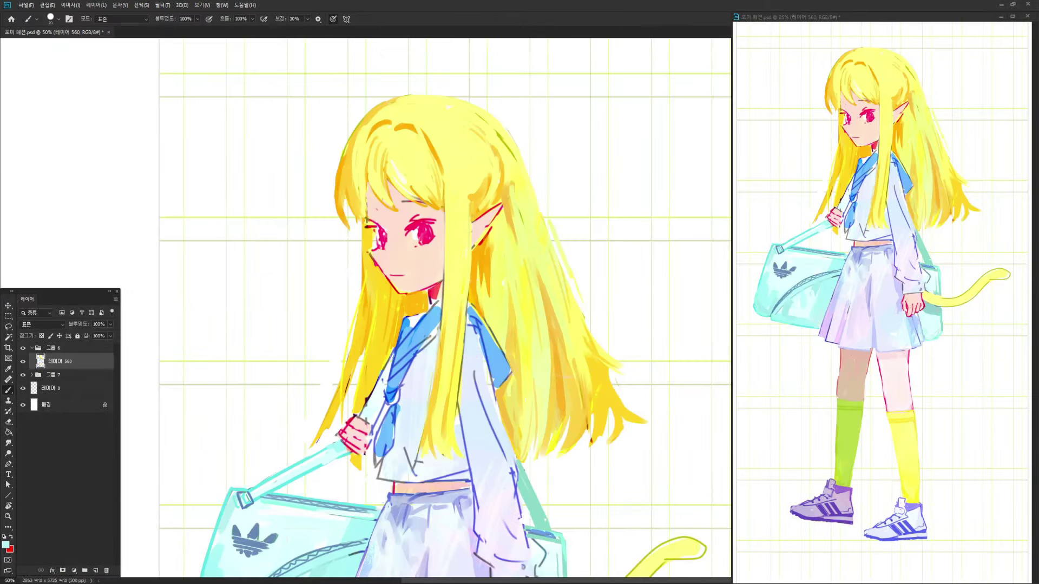
# Paint the bag strap between the collar and the raised hand in light cyan and tidy its edges
pyautogui.moveTo(394, 354)
pyautogui.mouseDown()
pyautogui.moveTo(369, 403)
pyautogui.moveTo(377, 419)
pyautogui.moveTo(370, 404)
pyautogui.moveTo(360, 418)
pyautogui.mouseUp()
pyautogui.keyDown('alt'); pyautogui.click(363, 391); pyautogui.keyUp('alt')
pyautogui.keyDown('alt'); pyautogui.click(374, 414); pyautogui.keyUp('alt')
pyautogui.keyDown('alt'); pyautogui.click(379, 415); pyautogui.keyUp('alt')
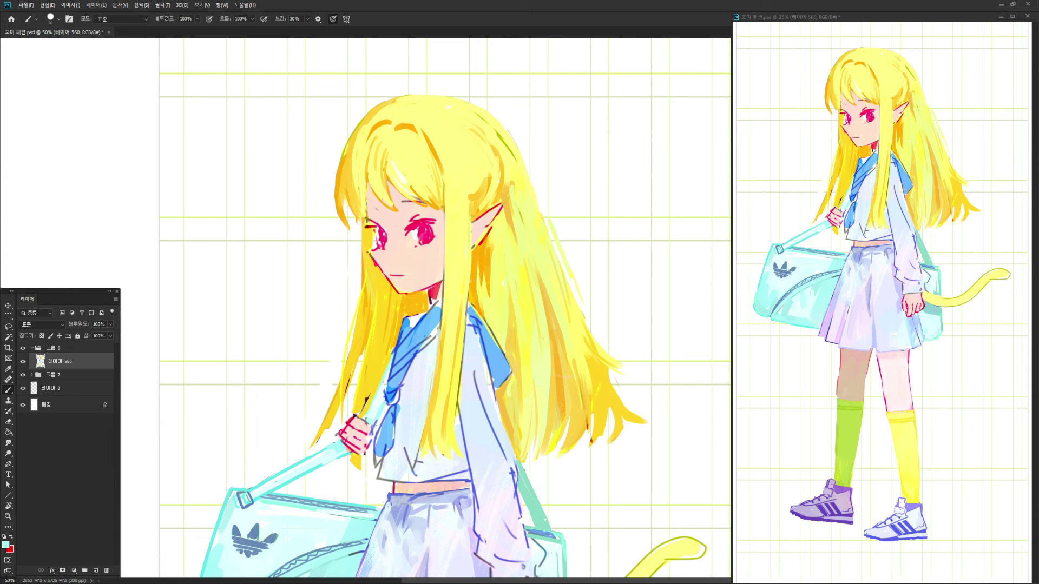
# Refine the raised hand's fingers and outline around the strap with sampled crimson, skin and surrounding colours
pyautogui.keyDown('alt'); pyautogui.click(358, 418); pyautogui.keyUp('alt')
pyautogui.moveTo(353, 417)
pyautogui.mouseDown()
pyautogui.moveTo(376, 431)
pyautogui.moveTo(356, 423)
pyautogui.moveTo(371, 429)
pyautogui.moveTo(368, 457)
pyautogui.moveTo(367, 445)
pyautogui.mouseUp()
pyautogui.keyDown('alt'); pyautogui.click(364, 433); pyautogui.keyUp('alt')
pyautogui.press('[')
pyautogui.keyDown('alt'); pyautogui.click(367, 428); pyautogui.keyUp('alt')
pyautogui.press(']')
pyautogui.keyDown('alt'); pyautogui.click(367, 453); pyautogui.keyUp('alt')
pyautogui.keyDown('alt'); pyautogui.click(369, 395); pyautogui.keyUp('alt')
pyautogui.keyDown('alt'); pyautogui.click(358, 437); pyautogui.keyUp('alt')
# Set the brush colour to crimson pink ff176c and extend the outer corner of the near eye's upper lash line
pyautogui.moveTo(358, 355); pyautogui.dragTo(339, 433)
pyautogui.keyDown('alt'); pyautogui.click(402, 300); pyautogui.keyUp('alt')
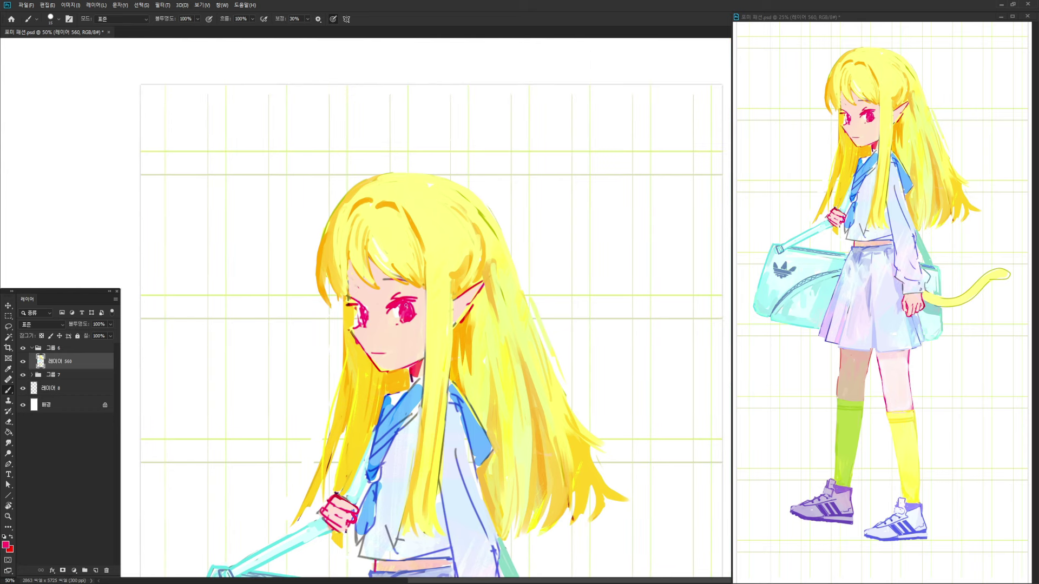
pyautogui.press('n')
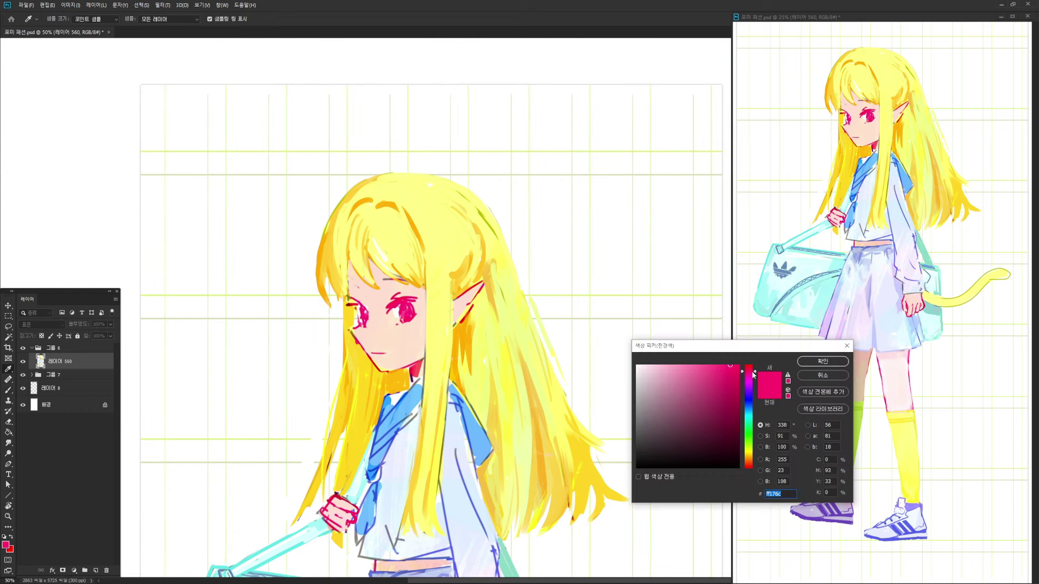
pyautogui.click(821, 363)
pyautogui.press('b')
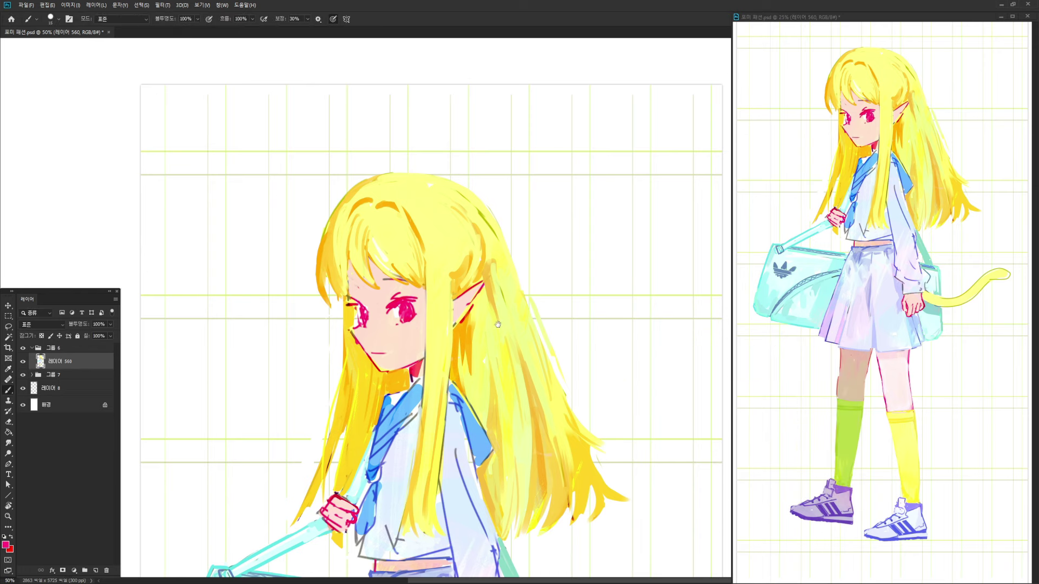
pyautogui.moveTo(498, 324); pyautogui.dragTo(511, 331)
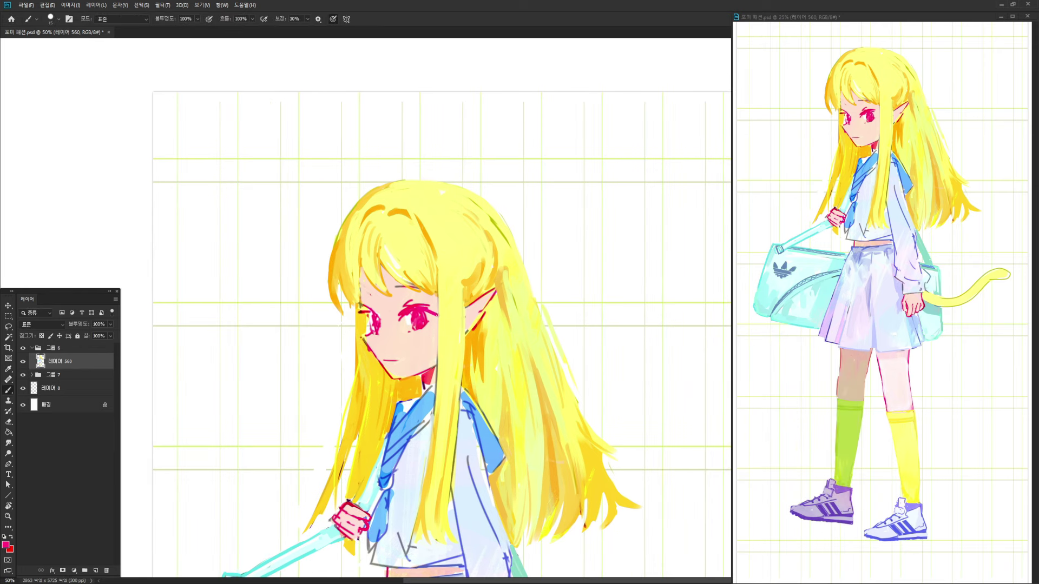
pyautogui.keyDown('alt'); pyautogui.click(422, 320); pyautogui.keyUp('alt')
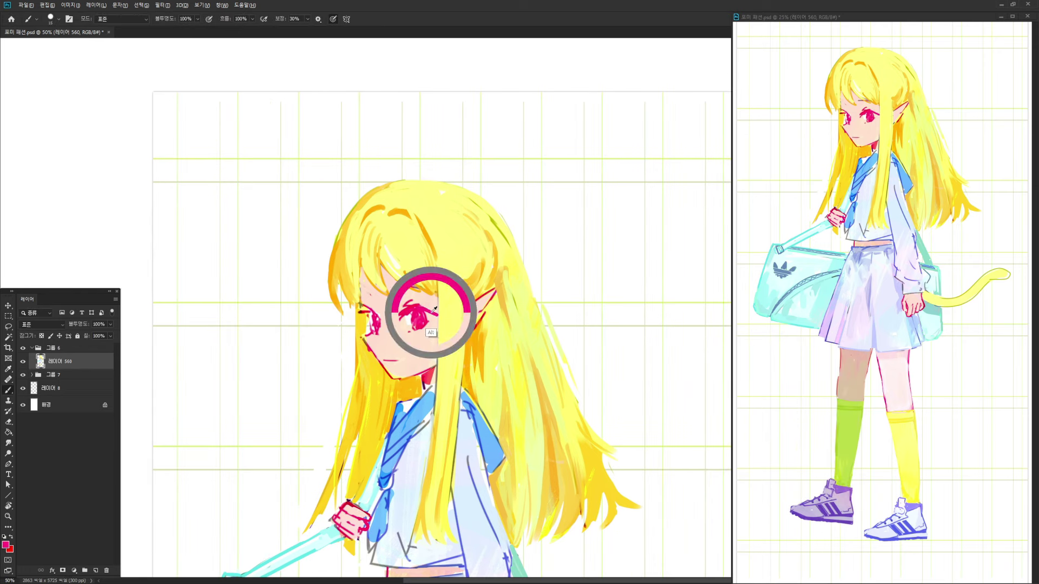
pyautogui.press('[')
pyautogui.moveTo(432, 311); pyautogui.dragTo(440, 314)
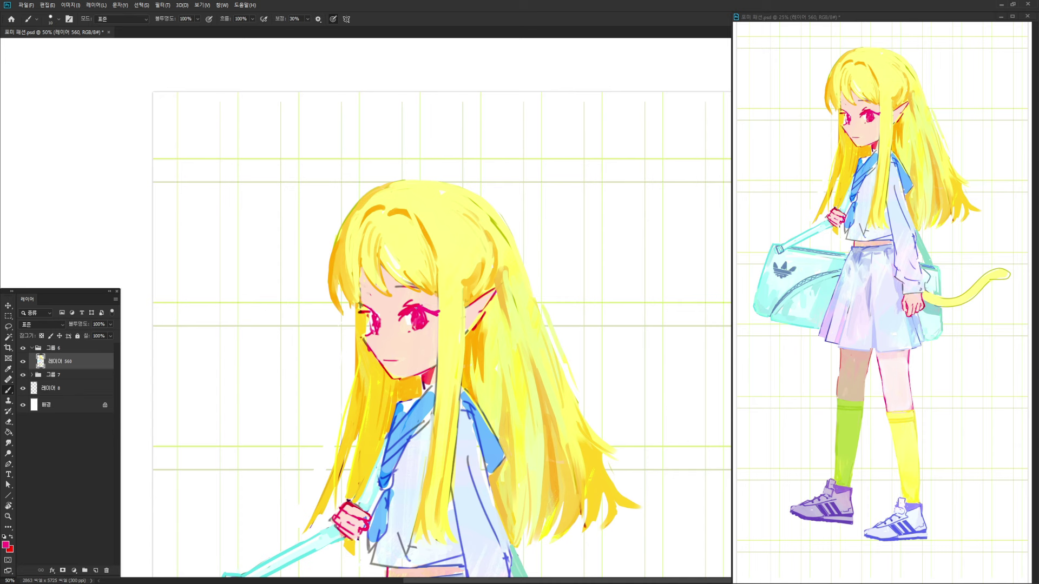
# Touch up the near eye and the mouth area with sampled face and line colours
pyautogui.keyDown('alt'); pyautogui.click(409, 297); pyautogui.keyUp('alt')
pyautogui.press(']')
pyautogui.keyDown('alt'); pyautogui.click(419, 317); pyautogui.keyUp('alt')
pyautogui.keyDown('alt'); pyautogui.click(390, 358); pyautogui.keyUp('alt')
# Lasso both irises, recolour them with Hue/Saturation at hue -112 and lightness +42, and deselect them
pyautogui.press('l')
pyautogui.moveTo(416, 308)
pyautogui.mouseDown()
pyautogui.moveTo(422, 331)
pyautogui.moveTo(415, 308)
pyautogui.moveTo(370, 339)
pyautogui.moveTo(381, 323)
pyautogui.mouseUp()
pyautogui.hotkey('ctrl', 'u')
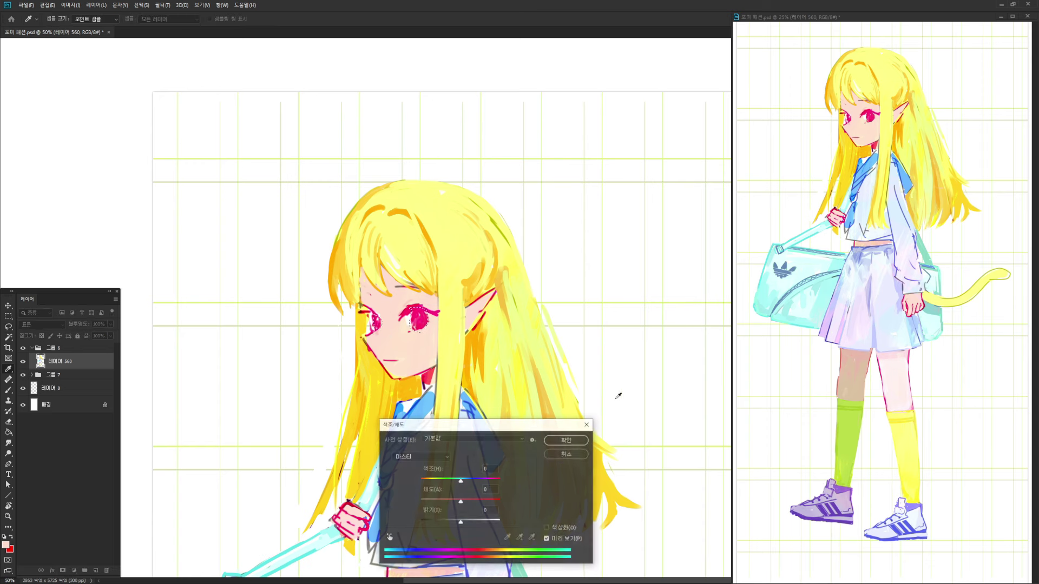
pyautogui.moveTo(461, 481); pyautogui.dragTo(433, 484)
pyautogui.moveTo(460, 522); pyautogui.dragTo(478, 523)
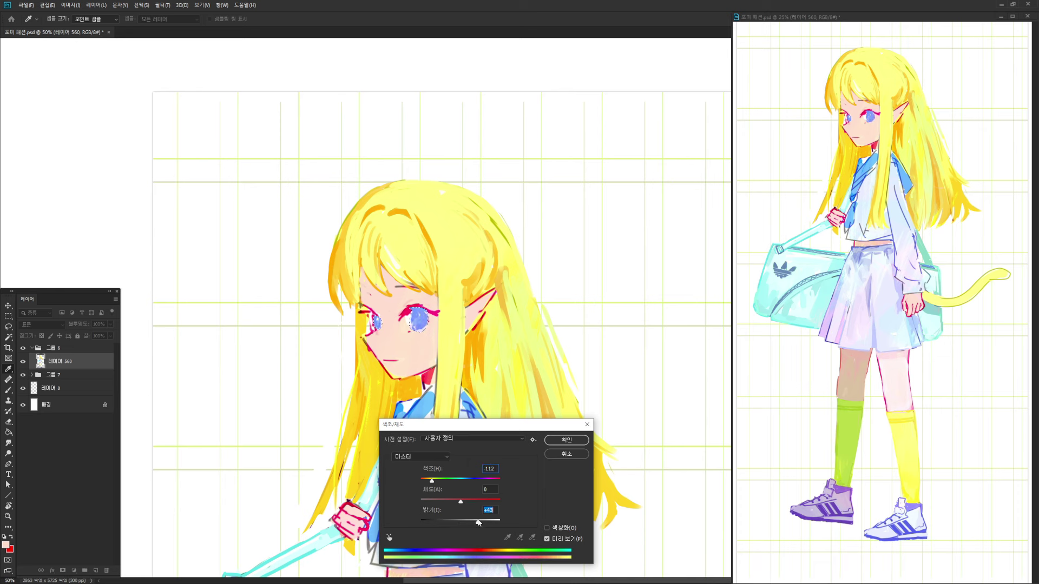
pyautogui.click(565, 443)
pyautogui.hotkey('ctrl', 'd')
# Detail both blue irises with sampled colours and paint a crimson pupil in the near eye
pyautogui.press('b')
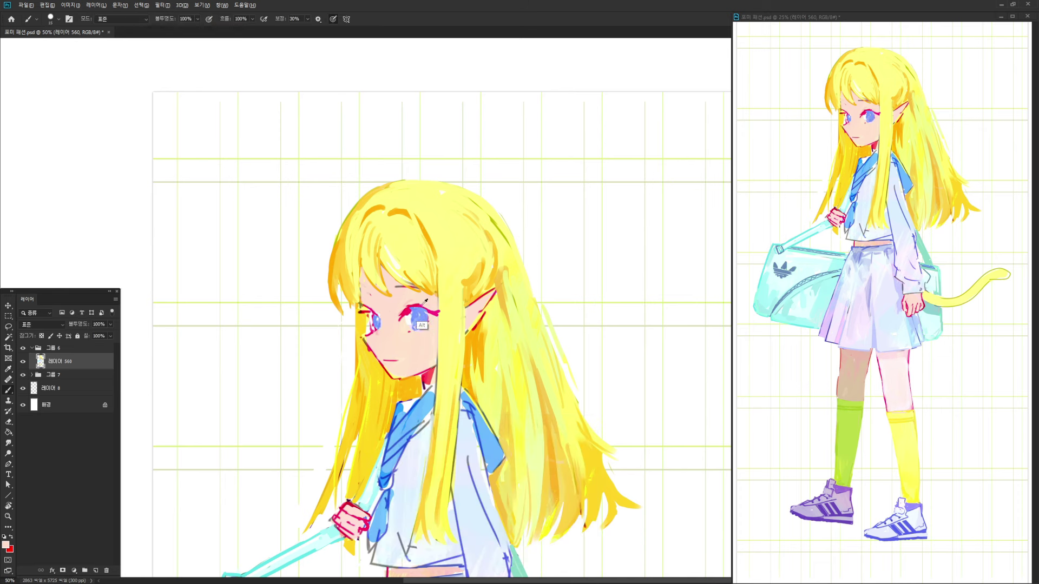
pyautogui.keyDown('alt'); pyautogui.click(413, 307); pyautogui.keyUp('alt')
pyautogui.keyDown('alt'); pyautogui.click(389, 316); pyautogui.keyUp('alt')
pyautogui.keyDown('alt'); pyautogui.click(385, 322); pyautogui.keyUp('alt')
pyautogui.keyDown('alt'); pyautogui.click(415, 318); pyautogui.keyUp('alt')
pyautogui.keyDown('alt'); pyautogui.click(417, 330); pyautogui.keyUp('alt')
pyautogui.keyDown('alt'); pyautogui.click(418, 320); pyautogui.keyUp('alt')
pyautogui.keyDown('alt'); pyautogui.click(416, 330); pyautogui.keyUp('alt')
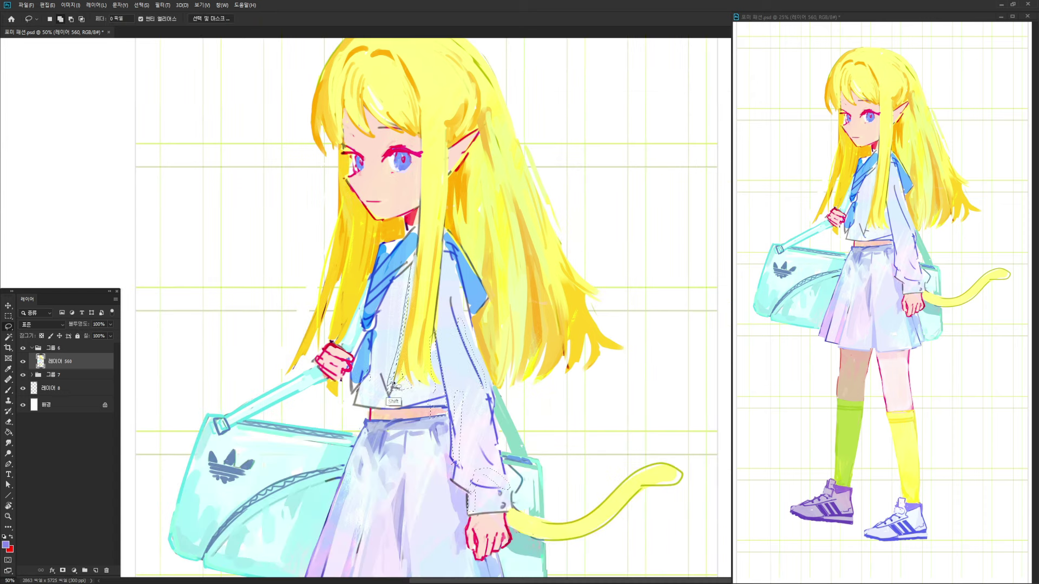
# Add the rear collar and bag strap to the lassoed blouse and sleeve shadow areas and copy them to a new layer
pyautogui.moveTo(393, 385)
pyautogui.mouseDown()
pyautogui.moveTo(414, 259)
pyautogui.moveTo(430, 252)
pyautogui.moveTo(458, 264)
pyautogui.moveTo(470, 315)
pyautogui.moveTo(485, 295)
pyautogui.moveTo(459, 259)
pyautogui.moveTo(505, 171)
pyautogui.mouseUp()
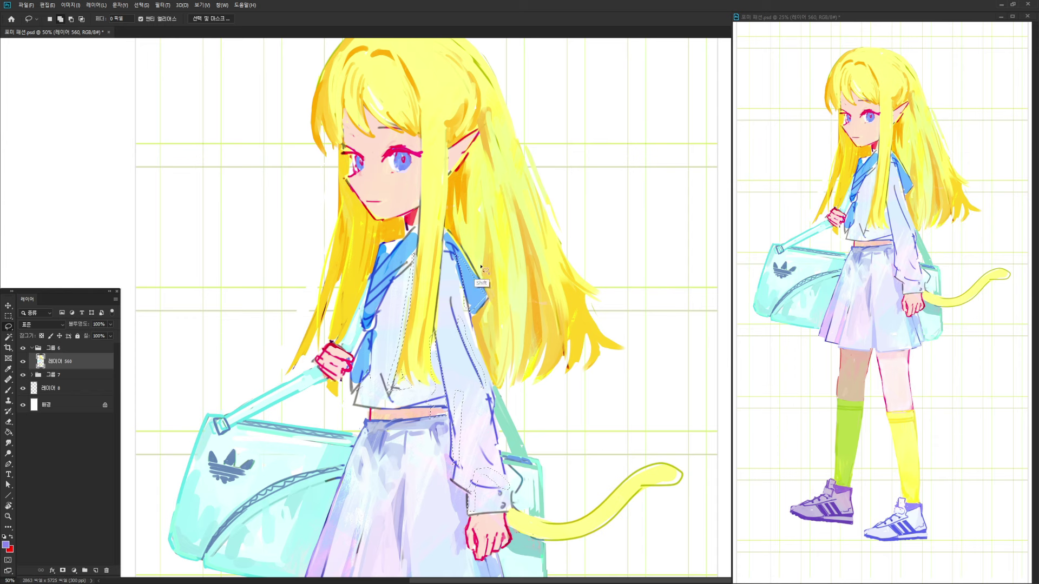
pyautogui.moveTo(360, 317)
pyautogui.mouseDown()
pyautogui.moveTo(381, 255)
pyautogui.moveTo(340, 360)
pyautogui.moveTo(362, 341)
pyautogui.moveTo(387, 247)
pyautogui.moveTo(386, 261)
pyautogui.moveTo(410, 233)
pyautogui.mouseUp()
pyautogui.hotkey('ctrl', 'j')
# Darken the copied shadow shapes with Hue/Saturation and apply a Brightness/Contrast adjustment
pyautogui.hotkey('ctrl', 'u')
pyautogui.moveTo(454, 523)
pyautogui.mouseDown()
pyautogui.moveTo(478, 504)
pyautogui.moveTo(516, 510)
pyautogui.mouseUp()
pyautogui.click(556, 442)
pyautogui.hotkey('alt', 'i')
pyautogui.press('j')
pyautogui.press('c')
pyautogui.click(557, 481)
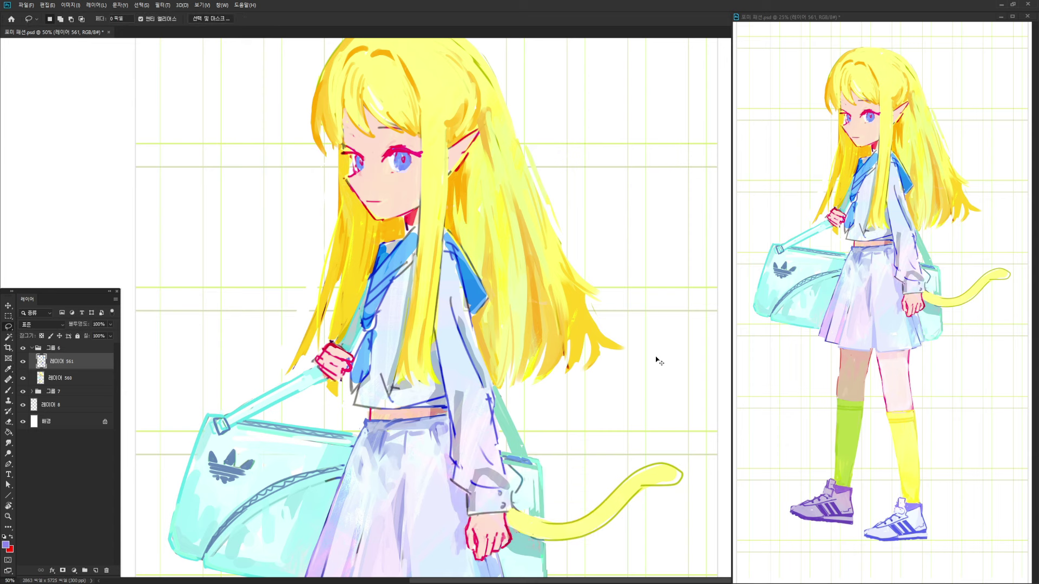
# Tint the shadow layer with Color Balance, setting yellow-blue to +37 and shifting the red balance towards cyan
pyautogui.hotkey('ctrl', 'b')
pyautogui.moveTo(832, 486); pyautogui.dragTo(836, 484)
pyautogui.moveTo(784, 426); pyautogui.dragTo(587, 449)
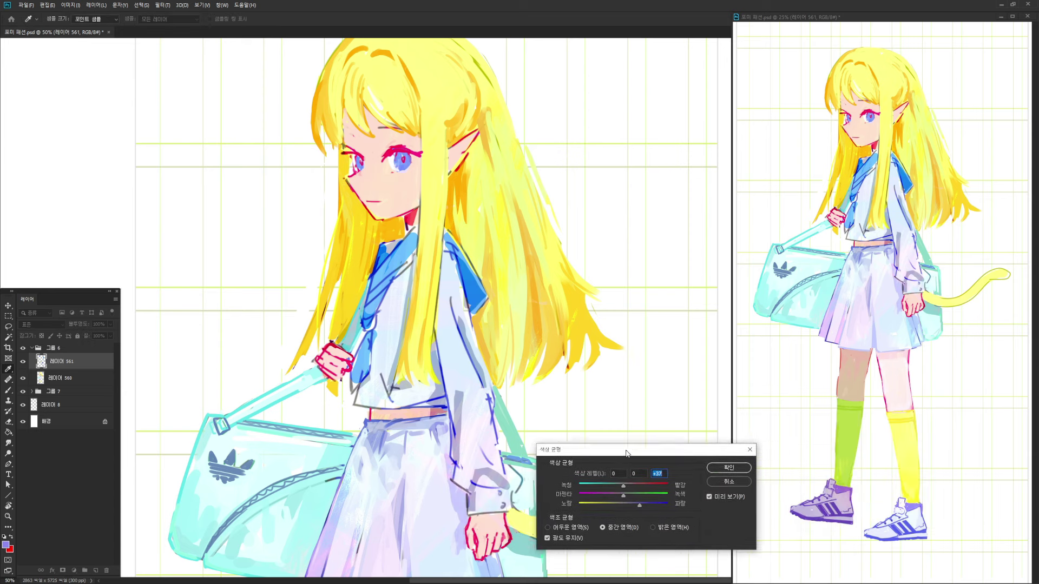
pyautogui.moveTo(621, 485); pyautogui.dragTo(607, 490)
pyautogui.click(727, 467)
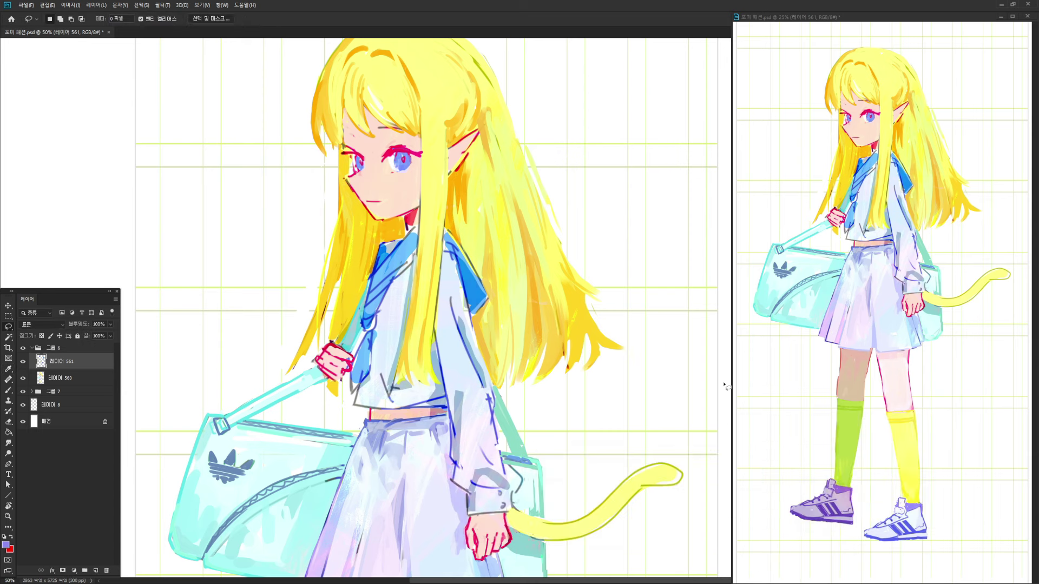
# Blend the shadow shapes on the lower sleeve and above the cuff with sampled lilac and grey tones
pyautogui.press('b')
pyautogui.keyDown('alt'); pyautogui.click(458, 407); pyautogui.keyUp('alt')
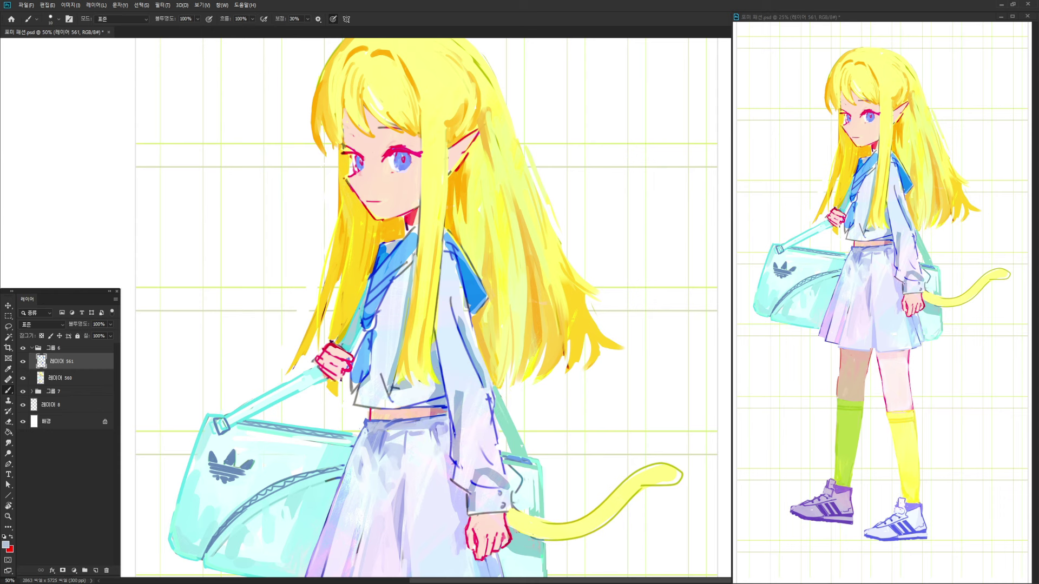
pyautogui.press(']')
pyautogui.keyDown('alt'); pyautogui.click(449, 469); pyautogui.keyUp('alt')
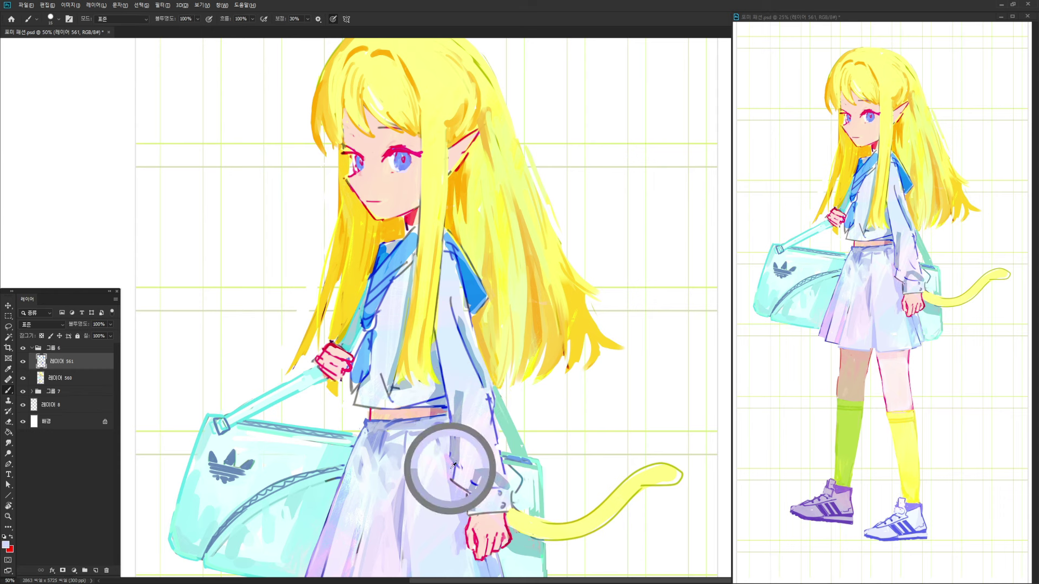
pyautogui.keyDown('alt'); pyautogui.click(493, 474); pyautogui.keyUp('alt')
pyautogui.press(']')
pyautogui.keyDown('alt'); pyautogui.click(473, 501); pyautogui.keyUp('alt')
pyautogui.press(']')
pyautogui.moveTo(471, 487)
pyautogui.mouseDown()
pyautogui.moveTo(477, 461)
pyautogui.moveTo(489, 472)
pyautogui.moveTo(497, 450)
pyautogui.mouseUp()
pyautogui.keyDown('alt'); pyautogui.click(492, 482); pyautogui.keyUp('alt')
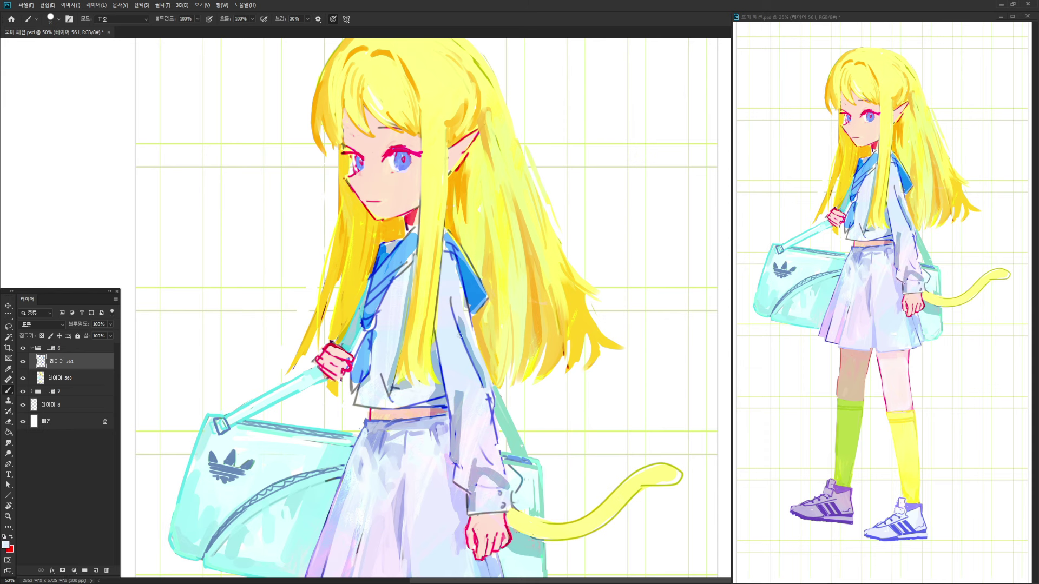
# Brush sampled pale sleeve colours over the rear edge of the sleeve around the elbow
pyautogui.keyDown('alt'); pyautogui.click(479, 367); pyautogui.keyUp('alt')
pyautogui.keyDown('alt'); pyautogui.click(477, 395); pyautogui.keyUp('alt')
pyautogui.moveTo(476, 366); pyautogui.dragTo(492, 410)
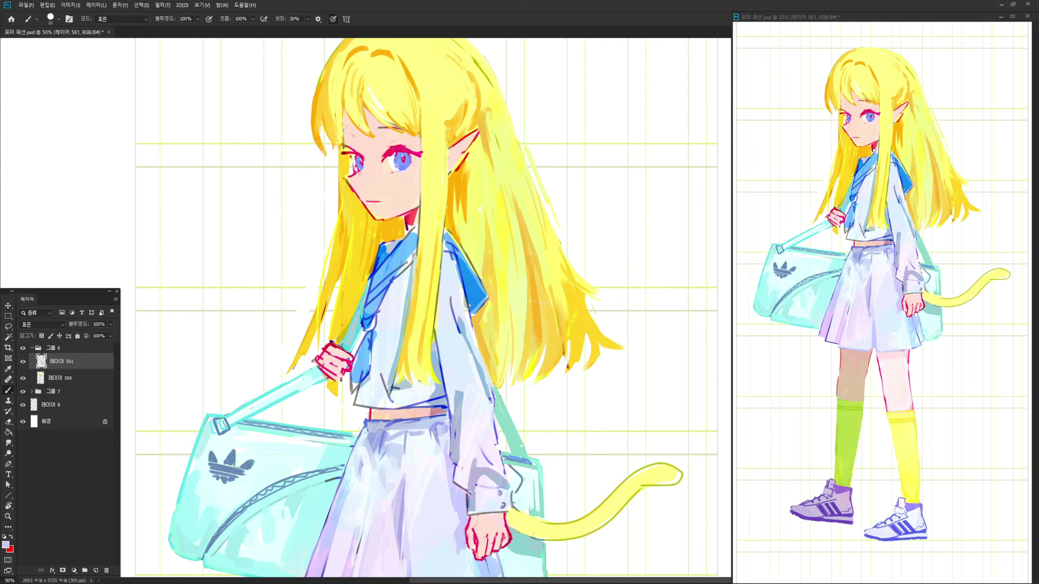
pyautogui.keyDown('alt'); pyautogui.click(451, 447); pyautogui.keyUp('alt')
pyautogui.moveTo(460, 382); pyautogui.dragTo(456, 457)
pyautogui.hotkey('ctrl', 'z')
pyautogui.keyDown('alt'); pyautogui.click(464, 420); pyautogui.keyUp('alt')
pyautogui.press(']')
pyautogui.moveTo(458, 393); pyautogui.dragTo(456, 461)
pyautogui.hotkey('ctrl', 'z')
# Shade the back of the blouse above the hem, beneath the long side lock, with sampled grey-blue
pyautogui.keyDown('alt'); pyautogui.click(446, 378); pyautogui.keyUp('alt')
pyautogui.press('[')
pyautogui.press('[')
pyautogui.press('[')
pyautogui.moveTo(445, 362)
pyautogui.mouseDown()
pyautogui.moveTo(451, 409)
pyautogui.moveTo(405, 410)
pyautogui.moveTo(435, 400)
pyautogui.moveTo(370, 411)
pyautogui.moveTo(390, 393)
pyautogui.moveTo(352, 391)
pyautogui.mouseUp()
pyautogui.keyDown('alt'); pyautogui.click(440, 394); pyautogui.keyUp('alt')
pyautogui.keyDown('alt'); pyautogui.click(439, 402); pyautogui.keyUp('alt')
pyautogui.press('[')
pyautogui.press('[')
# Refine the blouse hem towards its front corner with sampled line and shadow colours and a smaller brush
pyautogui.keyDown('alt'); pyautogui.click(408, 413); pyautogui.keyUp('alt')
pyautogui.keyDown('alt'); pyautogui.click(389, 401); pyautogui.keyUp('alt')
pyautogui.keyDown('alt'); pyautogui.click(377, 395); pyautogui.keyUp('alt')
pyautogui.keyDown('alt'); pyautogui.click(358, 377); pyautogui.keyUp('alt')
pyautogui.press('[')
pyautogui.keyDown('alt'); pyautogui.click(435, 394); pyautogui.keyUp('alt')
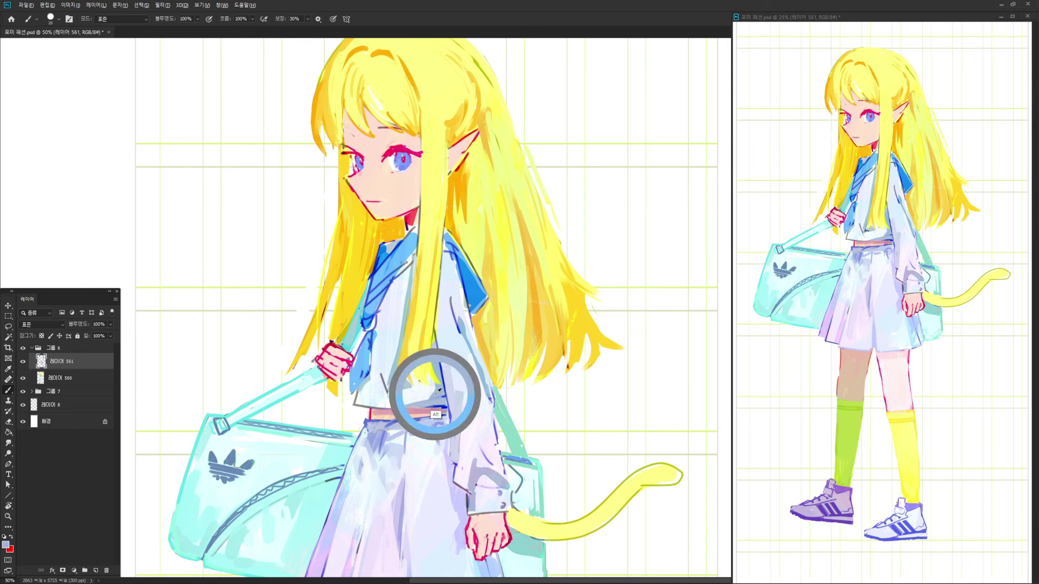
# Tidy the edge where the long side lock overlaps the sleeve with sampled colours
pyautogui.keyDown('alt'); pyautogui.click(434, 360); pyautogui.keyUp('alt')
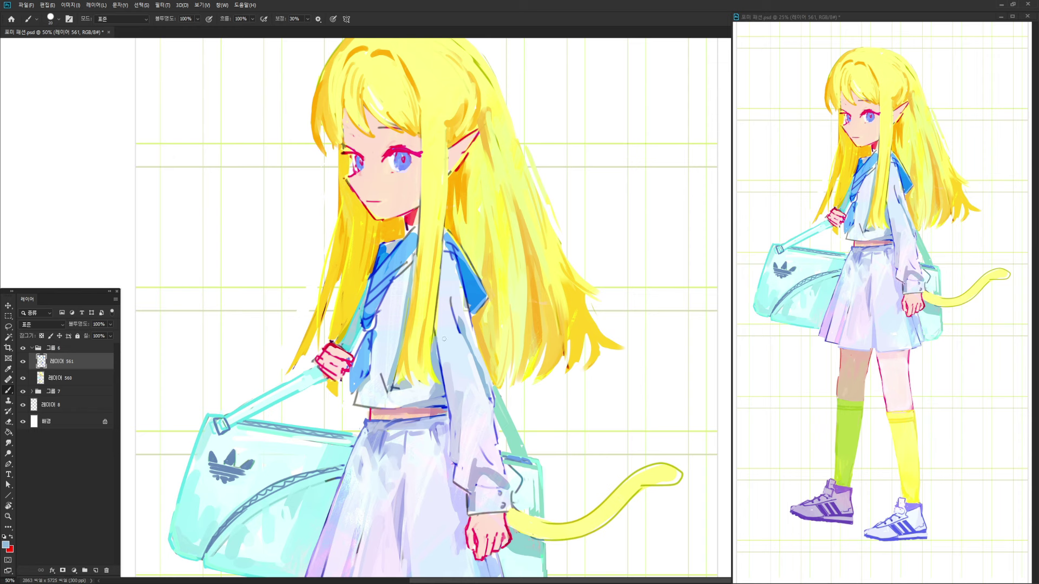
pyautogui.keyDown('alt'); pyautogui.click(437, 356); pyautogui.keyUp('alt')
pyautogui.press('[')
# Paint soft shading down the upper sleeve below the collar with sampled sleeve blues
pyautogui.keyDown('alt'); pyautogui.click(459, 290); pyautogui.keyUp('alt')
pyautogui.press(']')
pyautogui.press('[')
pyautogui.keyDown('alt'); pyautogui.click(459, 302); pyautogui.keyUp('alt')
pyautogui.keyDown('alt'); pyautogui.click(453, 348); pyautogui.keyUp('alt')
pyautogui.press(']')
pyautogui.press(']')
pyautogui.press(']')
pyautogui.moveTo(452, 295); pyautogui.dragTo(458, 325)
pyautogui.keyDown('alt'); pyautogui.click(463, 351); pyautogui.keyUp('alt')
# Try sampled shadow tones on the near sleeve's cuff and undo the last stroke
pyautogui.moveTo(484, 496)
pyautogui.mouseDown()
pyautogui.moveTo(452, 407)
pyautogui.moveTo(450, 424)
pyautogui.moveTo(464, 423)
pyautogui.moveTo(445, 425)
pyautogui.mouseUp()
pyautogui.keyDown('alt'); pyautogui.click(449, 410); pyautogui.keyUp('alt')
pyautogui.keyDown('alt'); pyautogui.click(453, 423); pyautogui.keyUp('alt')
pyautogui.press('[')
pyautogui.press('[')
pyautogui.hotkey('ctrl', 'z')
# Refine the shading and lower edge of the near cuff with sampled grey-blue and lilac tones
pyautogui.keyDown('alt'); pyautogui.click(450, 422); pyautogui.keyUp('alt')
pyautogui.press('[')
pyautogui.keyDown('alt'); pyautogui.click(445, 432); pyautogui.keyUp('alt')
pyautogui.press(']')
pyautogui.keyDown('alt'); pyautogui.click(431, 424); pyautogui.keyUp('alt')
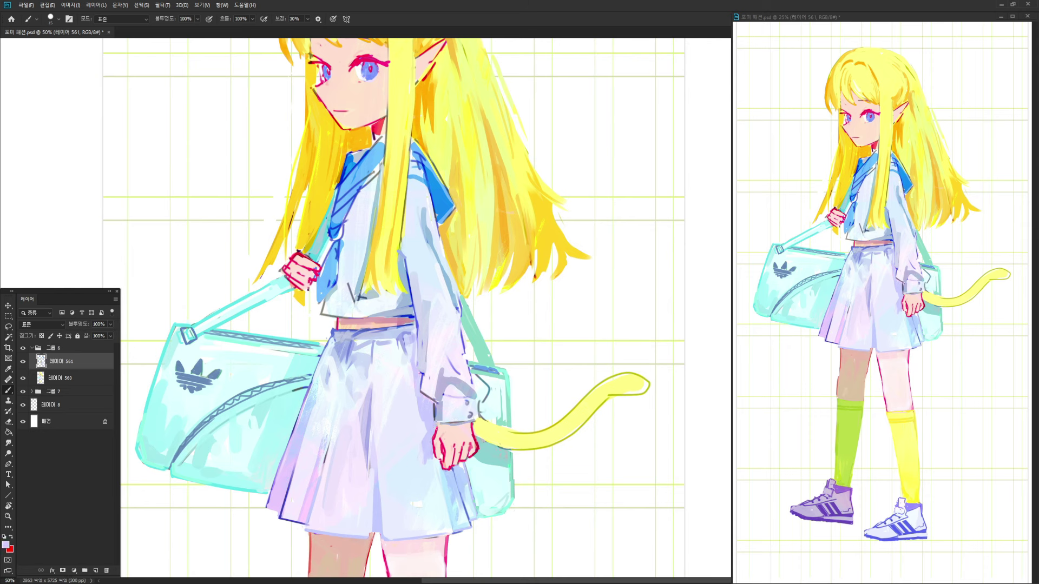
pyautogui.keyDown('alt'); pyautogui.click(436, 430); pyautogui.keyUp('alt')
pyautogui.press('[')
pyautogui.moveTo(509, 356); pyautogui.dragTo(486, 376)
pyautogui.press(']')
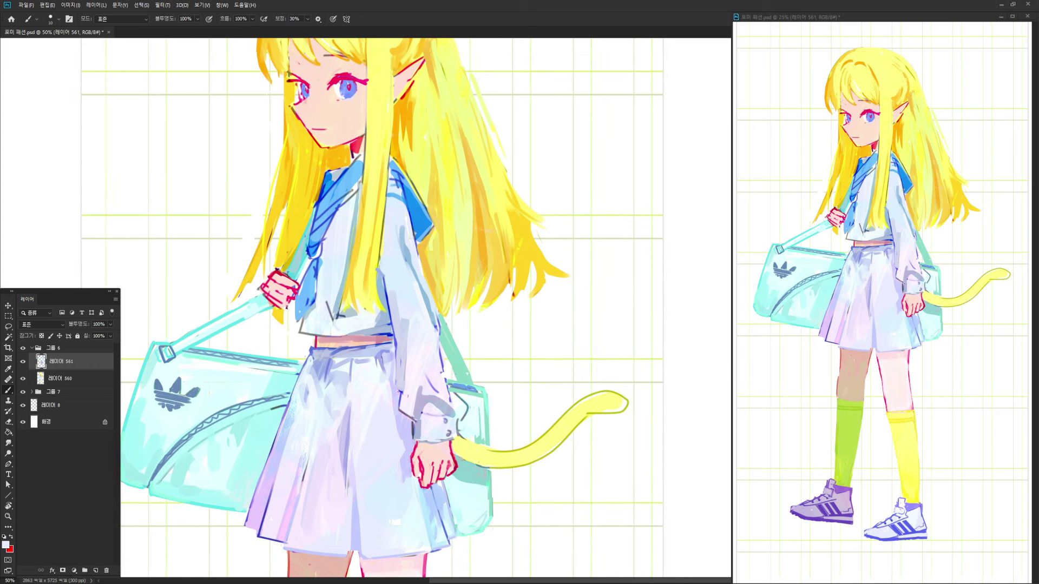
# Rework the buttons and crease accents on the near cuff with sampled blues and pale tones, undoing one stroke
pyautogui.keyDown('alt'); pyautogui.click(426, 417); pyautogui.keyUp('alt')
pyautogui.moveTo(426, 390)
pyautogui.mouseDown()
pyautogui.moveTo(418, 368)
pyautogui.moveTo(429, 418)
pyautogui.mouseUp()
pyautogui.keyDown('alt'); pyautogui.click(422, 413); pyautogui.keyUp('alt')
pyautogui.press('[')
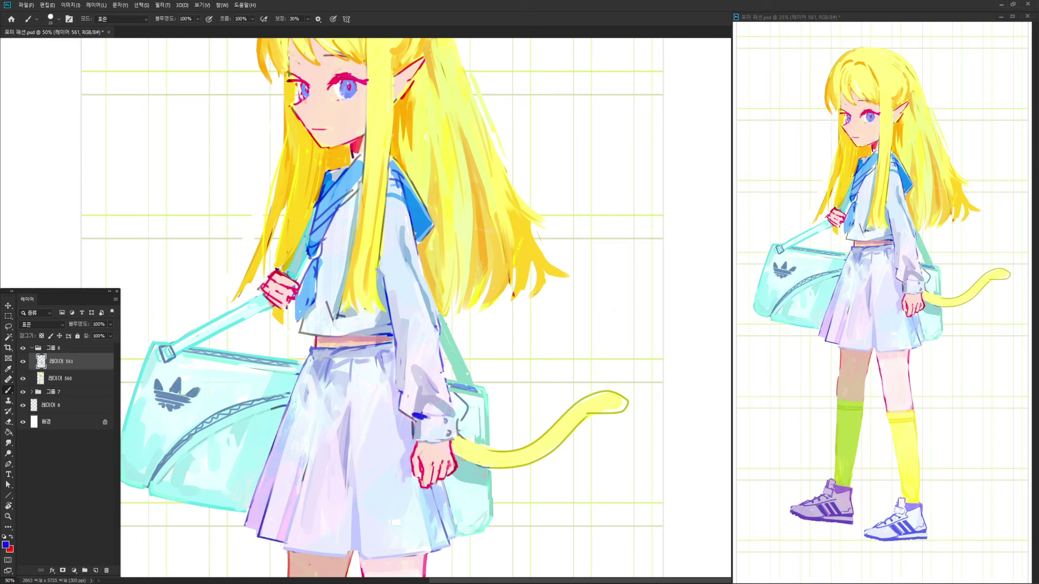
pyautogui.keyDown('alt'); pyautogui.click(439, 431); pyautogui.keyUp('alt')
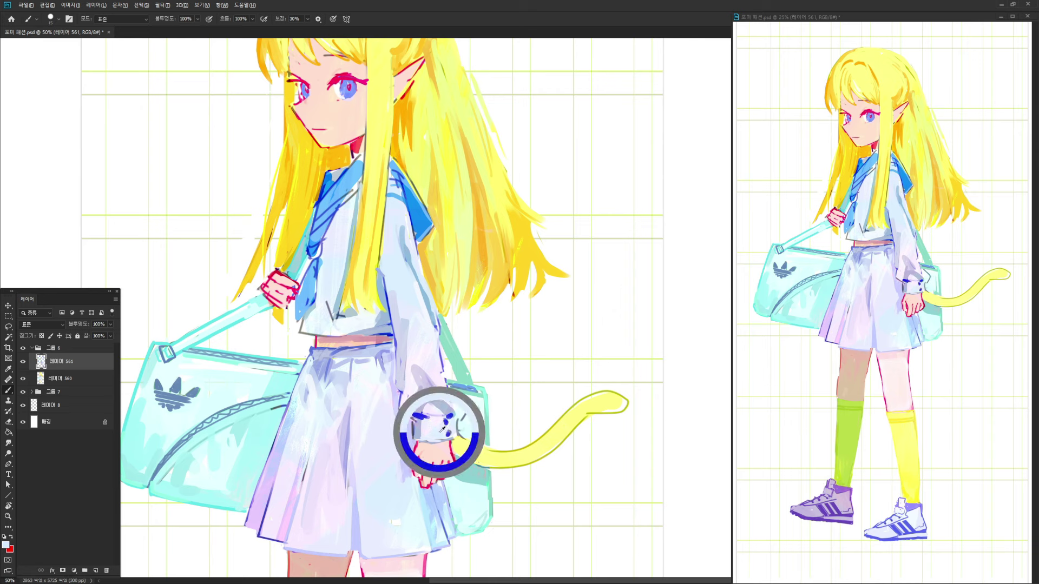
pyautogui.keyDown('alt'); pyautogui.click(411, 399); pyautogui.keyUp('alt')
pyautogui.moveTo(427, 416)
pyautogui.mouseDown()
pyautogui.moveTo(401, 408)
pyautogui.moveTo(413, 416)
pyautogui.mouseUp()
pyautogui.hotkey('ctrl', 'z')
pyautogui.press('[')
pyautogui.press('[')
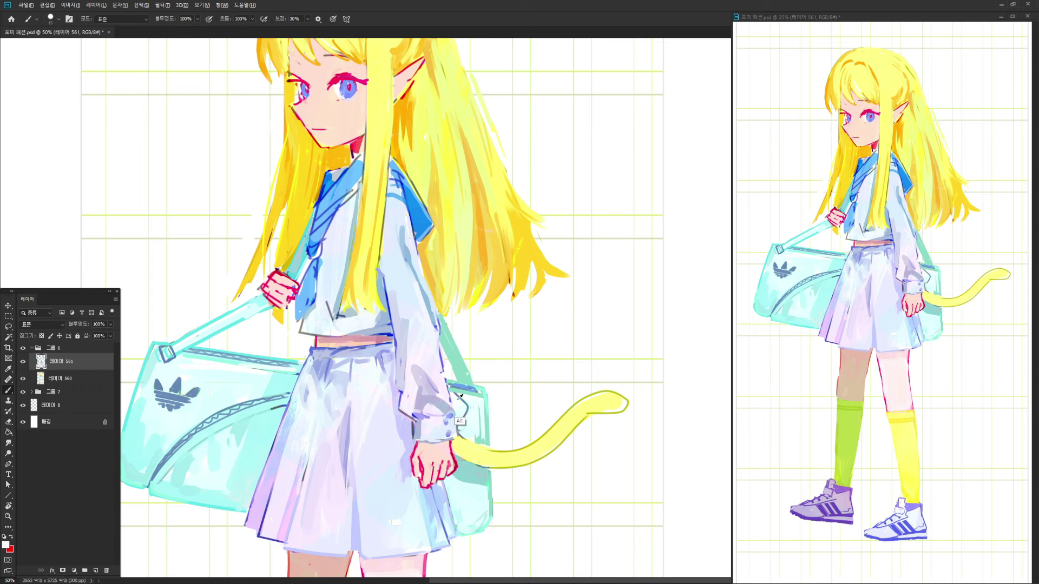
# Refine the near cuff's crease and the sleeve's puffed back edge over the bag with sampled lilac
pyautogui.press(']')
pyautogui.moveTo(418, 422); pyautogui.dragTo(427, 427)
pyautogui.keyDown('alt'); pyautogui.click(407, 446); pyautogui.keyUp('alt')
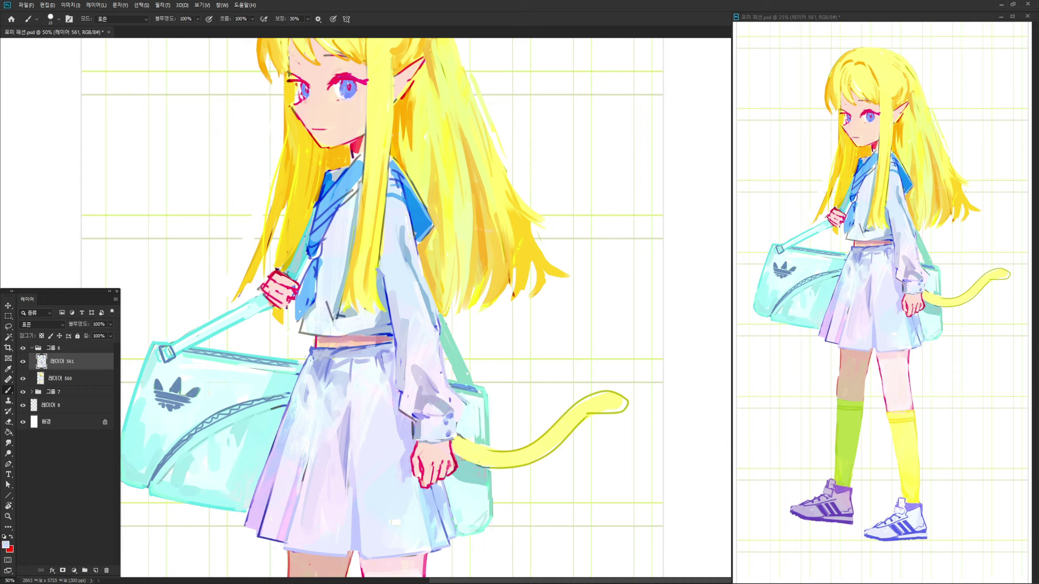
pyautogui.moveTo(468, 403); pyautogui.dragTo(456, 421)
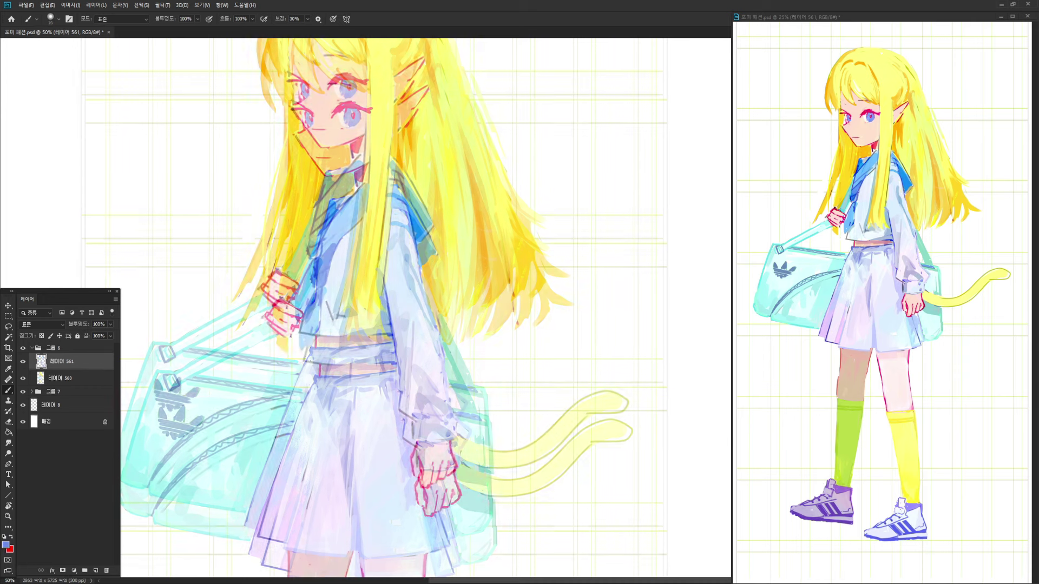
# Retouch the scarf tail and the blouse front beside it with sampled blue and near-white
pyautogui.moveTo(317, 327); pyautogui.dragTo(301, 348)
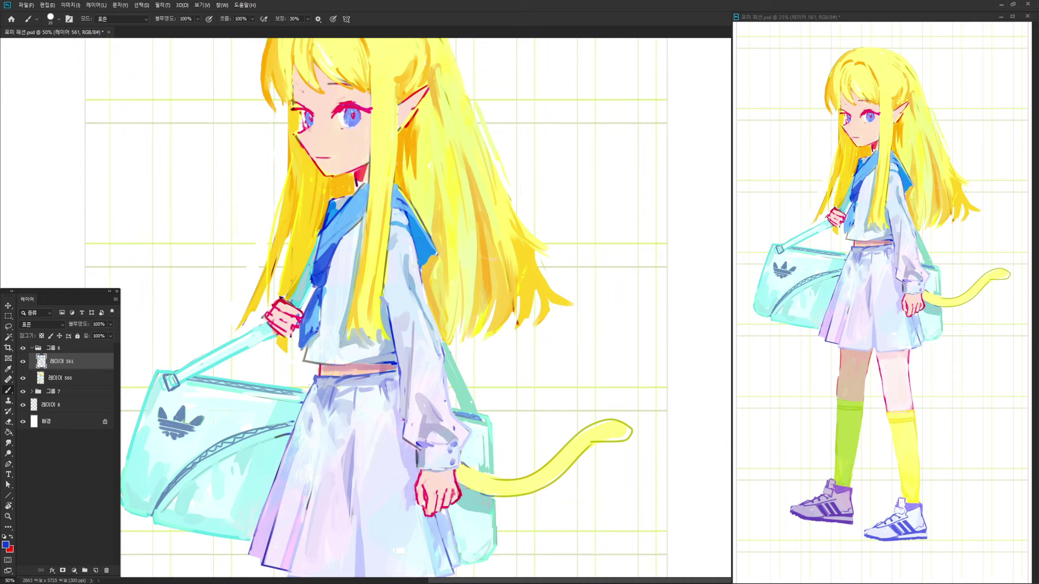
pyautogui.moveTo(320, 294)
pyautogui.mouseDown()
pyautogui.moveTo(309, 333)
pyautogui.moveTo(330, 292)
pyautogui.moveTo(323, 342)
pyautogui.mouseUp()
pyautogui.keyDown('alt'); pyautogui.click(327, 323); pyautogui.keyUp('alt')
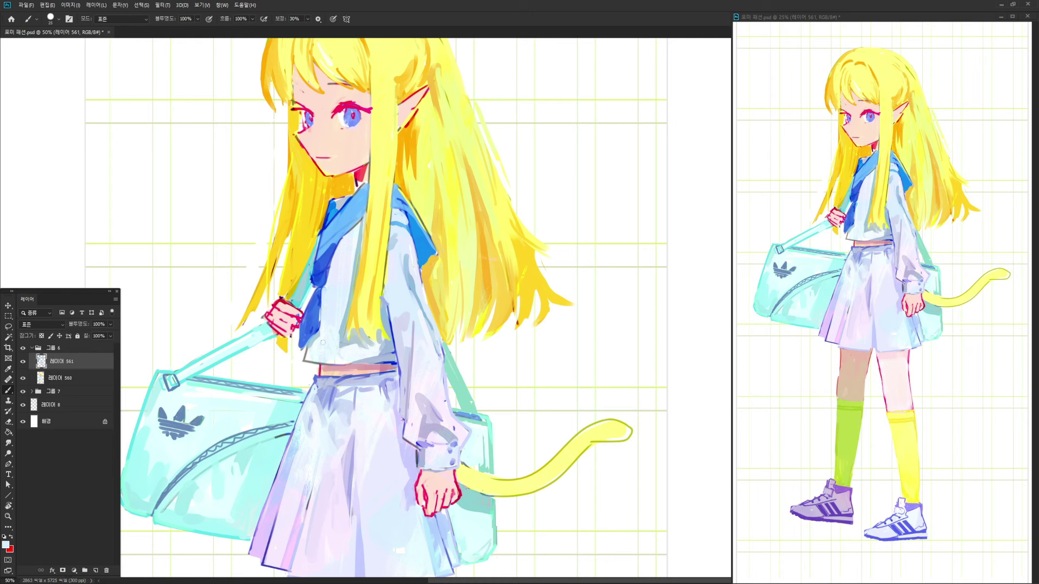
pyautogui.moveTo(323, 288); pyautogui.dragTo(339, 244)
pyautogui.keyDown('alt'); pyautogui.click(327, 287); pyautogui.keyUp('alt')
# Paint pale blue stripes along the front of the sailor collar with sampled colours and undo the last stroke
pyautogui.keyDown('alt'); pyautogui.click(325, 251); pyautogui.keyUp('alt')
pyautogui.keyDown('alt'); pyautogui.click(348, 251); pyautogui.keyUp('alt')
pyautogui.keyDown('alt'); pyautogui.click(322, 252); pyautogui.keyUp('alt')
pyautogui.moveTo(320, 257)
pyautogui.mouseDown()
pyautogui.moveTo(356, 227)
pyautogui.moveTo(342, 248)
pyautogui.moveTo(318, 252)
pyautogui.moveTo(365, 208)
pyautogui.mouseUp()
pyautogui.keyDown('alt'); pyautogui.click(347, 246); pyautogui.keyUp('alt')
pyautogui.moveTo(319, 243)
pyautogui.mouseDown()
pyautogui.moveTo(368, 194)
pyautogui.moveTo(413, 207)
pyautogui.moveTo(425, 236)
pyautogui.mouseUp()
pyautogui.hotkey('ctrl', 'z')
# Continue the pale stripes on the collar behind the side lock with sampled blues, undoing one stroke
pyautogui.press('[')
pyautogui.keyDown('alt'); pyautogui.click(407, 213); pyautogui.keyUp('alt')
pyautogui.press(']')
pyautogui.keyDown('alt'); pyautogui.click(425, 250); pyautogui.keyUp('alt')
pyautogui.keyDown('alt'); pyautogui.click(408, 208); pyautogui.keyUp('alt')
pyautogui.hotkey('ctrl', 'z')
pyautogui.keyDown('alt'); pyautogui.click(409, 207); pyautogui.keyUp('alt')
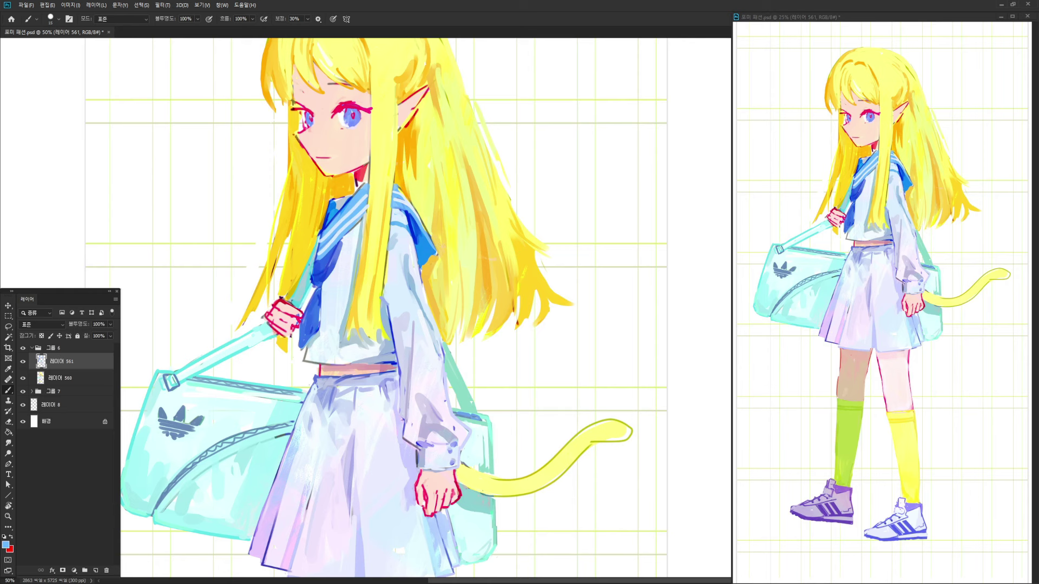
# Clean up the back corner of the collar where it meets the sleeve and hair, using sampled colours
pyautogui.keyDown('alt'); pyautogui.click(435, 276); pyautogui.keyUp('alt')
pyautogui.moveTo(433, 301)
pyautogui.mouseDown()
pyautogui.moveTo(436, 268)
pyautogui.moveTo(424, 265)
pyautogui.moveTo(428, 298)
pyautogui.mouseUp()
pyautogui.keyDown('alt'); pyautogui.click(427, 258); pyautogui.keyUp('alt')
pyautogui.keyDown('alt'); pyautogui.click(417, 287); pyautogui.keyUp('alt')
pyautogui.keyDown('alt'); pyautogui.click(435, 318); pyautogui.keyUp('alt')
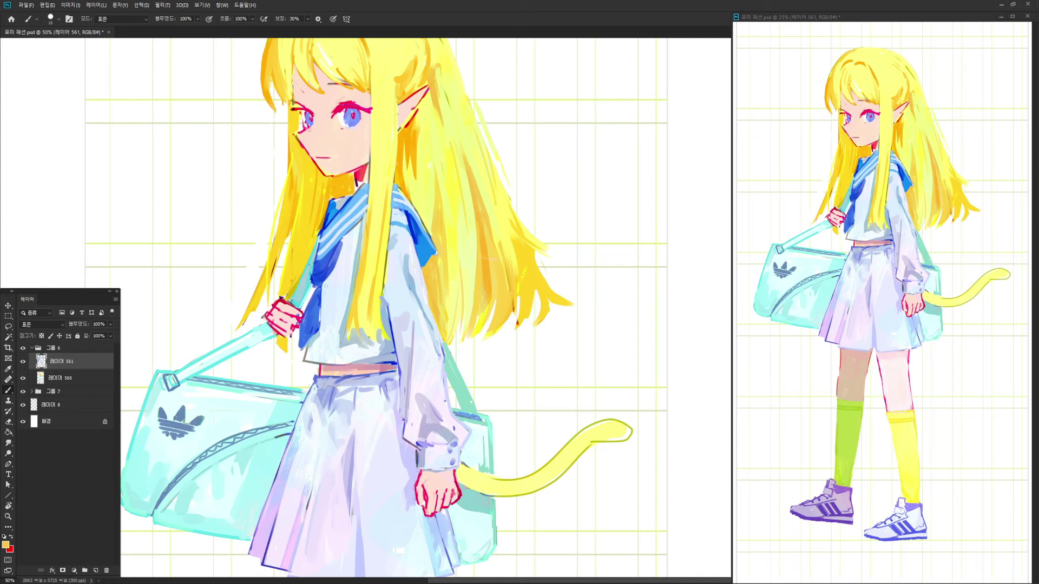
# Deepen the scarf below the collar with sampled blues and clean its edge against the turquoise bag strap
pyautogui.keyDown('alt'); pyautogui.click(324, 268); pyautogui.keyUp('alt')
pyautogui.keyDown('alt'); pyautogui.click(319, 264); pyautogui.keyUp('alt')
pyautogui.keyDown('alt'); pyautogui.click(329, 279); pyautogui.keyUp('alt')
pyautogui.moveTo(327, 280); pyautogui.dragTo(344, 240)
pyautogui.keyDown('alt'); pyautogui.click(320, 300); pyautogui.keyUp('alt')
pyautogui.keyDown('alt'); pyautogui.click(318, 279); pyautogui.keyUp('alt')
pyautogui.moveTo(317, 293); pyautogui.dragTo(318, 309)
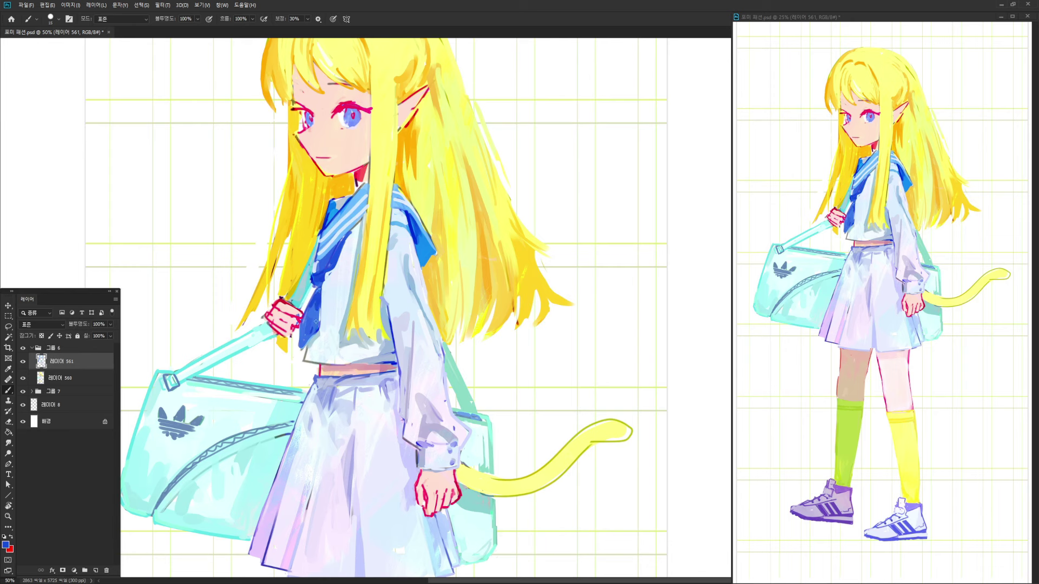
pyautogui.keyDown('alt'); pyautogui.click(315, 285); pyautogui.keyUp('alt')
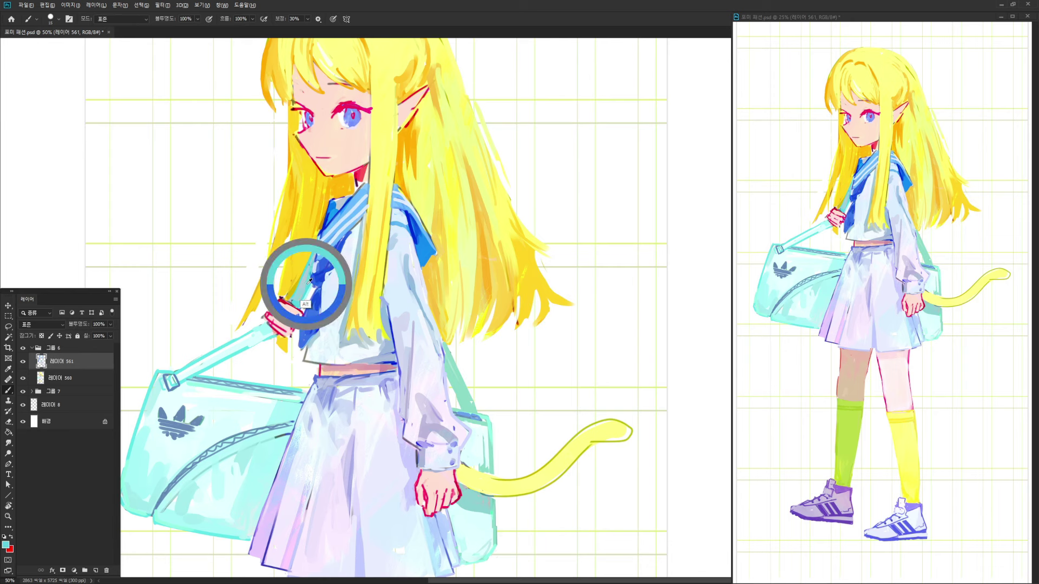
pyautogui.keyDown('alt'); pyautogui.click(315, 261); pyautogui.keyUp('alt')
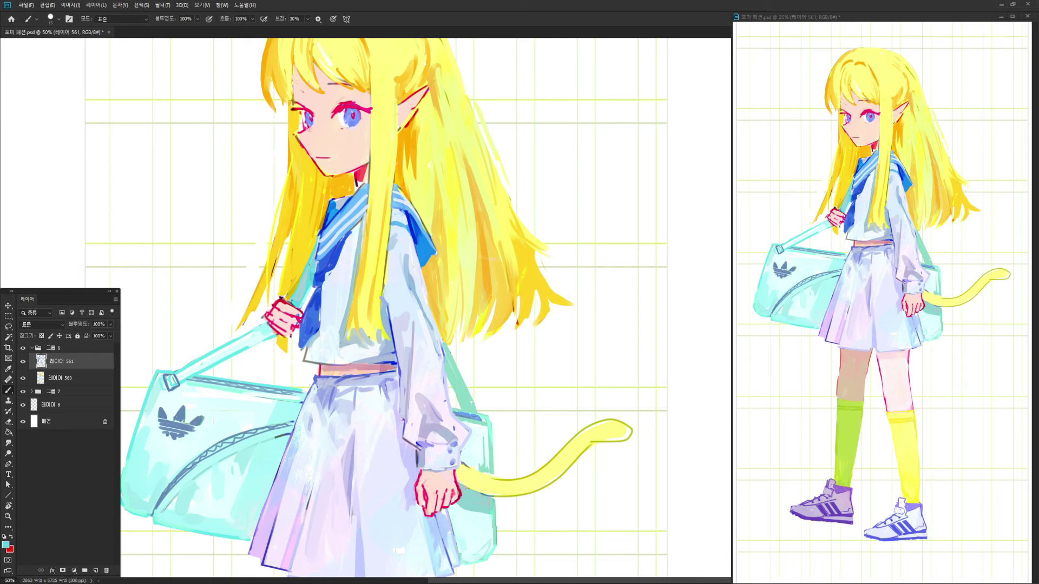
# Paint the inner far side of the collar with sampled blues and grey-blue
pyautogui.keyDown('alt'); pyautogui.click(331, 253); pyautogui.keyUp('alt')
pyautogui.press('[')
pyautogui.keyDown('alt'); pyautogui.click(327, 231); pyautogui.keyUp('alt')
pyautogui.keyDown('alt'); pyautogui.click(348, 202); pyautogui.keyUp('alt')
pyautogui.moveTo(339, 212)
pyautogui.mouseDown()
pyautogui.moveTo(328, 225)
pyautogui.moveTo(340, 212)
pyautogui.mouseUp()
pyautogui.keyDown('alt'); pyautogui.click(332, 204); pyautogui.keyUp('alt')
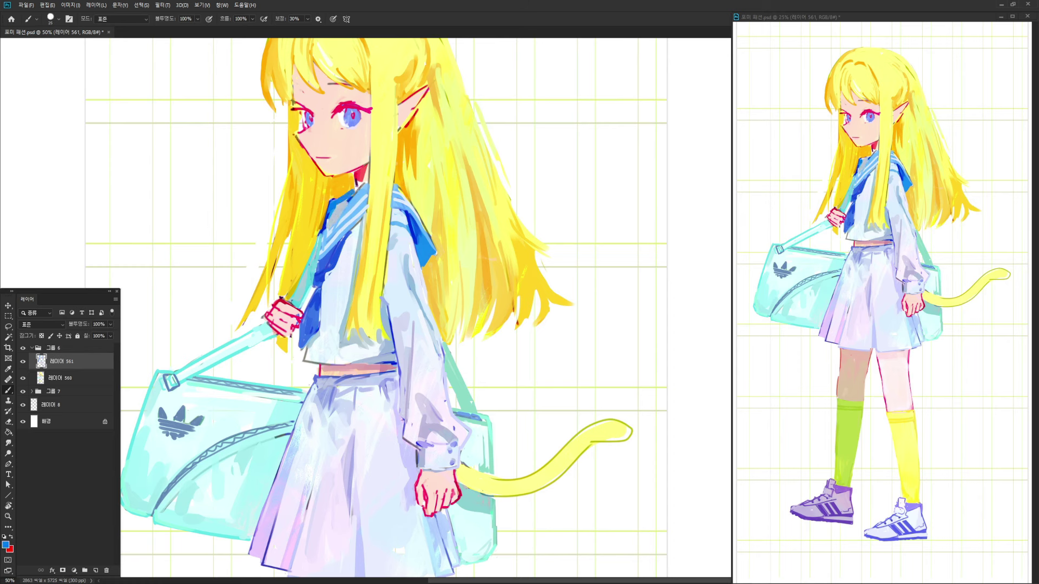
# Refine the far collar edge up to the base of the neck with sampled blue and skin tones
pyautogui.keyDown('alt'); pyautogui.click(363, 193); pyautogui.keyUp('alt')
pyautogui.keyDown('alt'); pyautogui.click(333, 215); pyautogui.keyUp('alt')
pyautogui.moveTo(336, 208)
pyautogui.mouseDown()
pyautogui.moveTo(328, 229)
pyautogui.moveTo(366, 181)
pyautogui.mouseUp()
pyautogui.keyDown('alt'); pyautogui.click(340, 215); pyautogui.keyUp('alt')
pyautogui.keyDown('alt'); pyautogui.click(340, 192); pyautogui.keyUp('alt')
pyautogui.keyDown('alt'); pyautogui.click(361, 175); pyautogui.keyUp('alt')
# Repaint the lower hem of the blouse above the midriff with sampled lilac in place of the dark outline
pyautogui.moveTo(366, 277); pyautogui.dragTo(387, 243)
pyautogui.keyDown('alt'); pyautogui.click(365, 266); pyautogui.keyUp('alt')
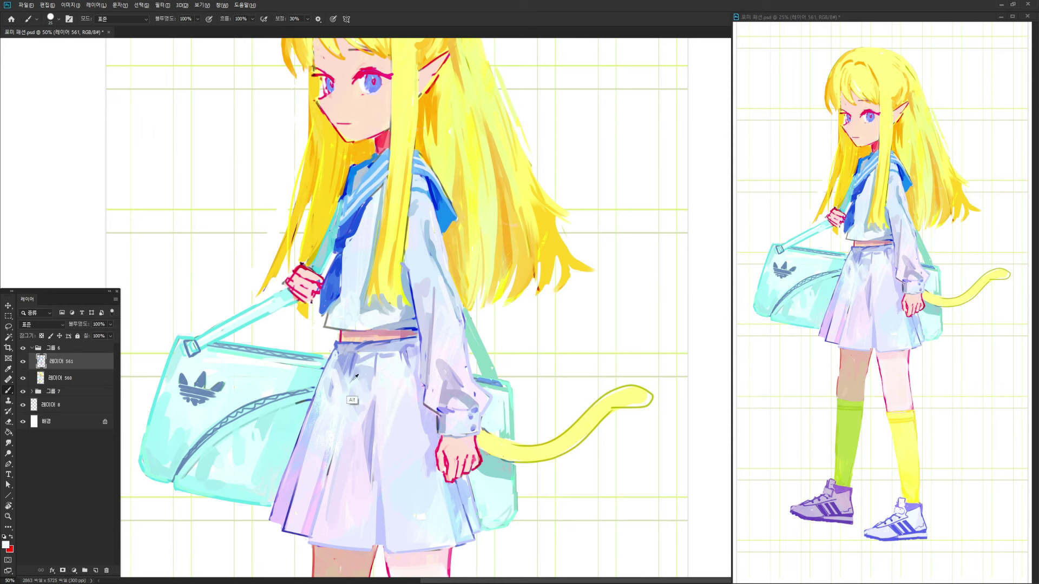
pyautogui.keyDown('alt'); pyautogui.click(323, 431); pyautogui.keyUp('alt')
pyautogui.moveTo(327, 328); pyautogui.dragTo(374, 331)
pyautogui.press('[')
pyautogui.press('[')
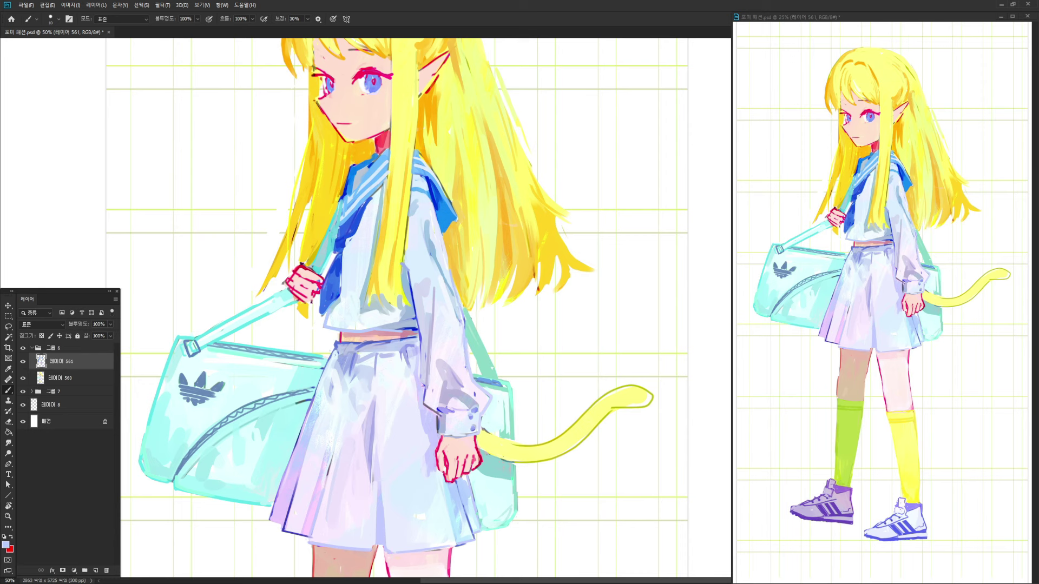
# Soften the inner edge of the near sleeve beside the waist with sampled lilac and skirt tones
pyautogui.keyDown('alt'); pyautogui.click(440, 396); pyautogui.keyUp('alt')
pyautogui.moveTo(422, 347); pyautogui.dragTo(422, 375)
pyautogui.press(']')
pyautogui.keyDown('alt'); pyautogui.click(405, 339); pyautogui.keyUp('alt')
pyautogui.keyDown('alt'); pyautogui.click(406, 340); pyautogui.keyUp('alt')
# Touch up the hair beside the strap-holding hand with sampled yellow
pyautogui.scroll(3, 379, 333)
pyautogui.keyDown('alt'); pyautogui.click(320, 309); pyautogui.keyUp('alt')
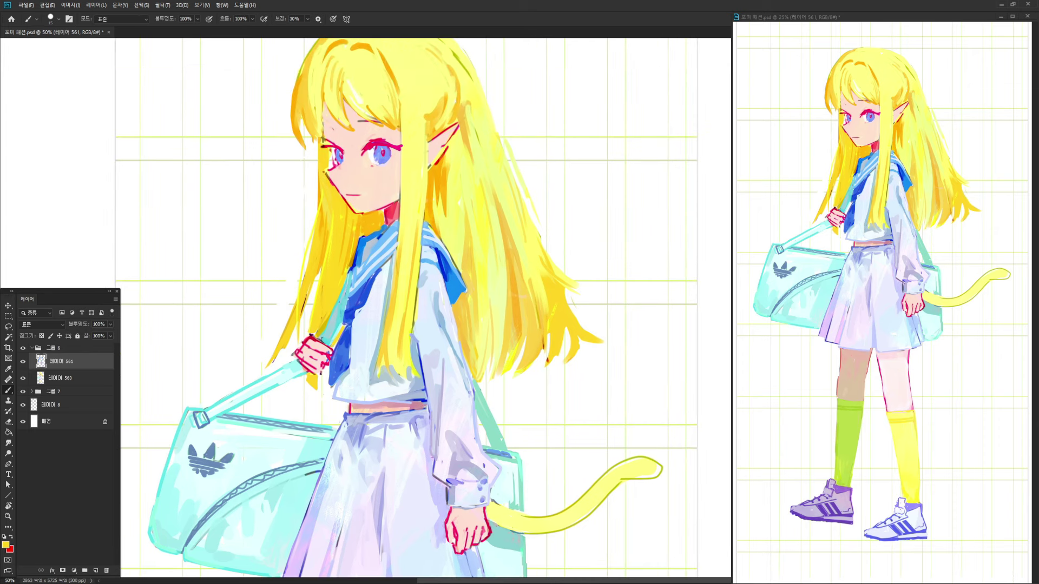
pyautogui.keyDown('alt'); pyautogui.click(320, 348); pyautogui.keyUp('alt')
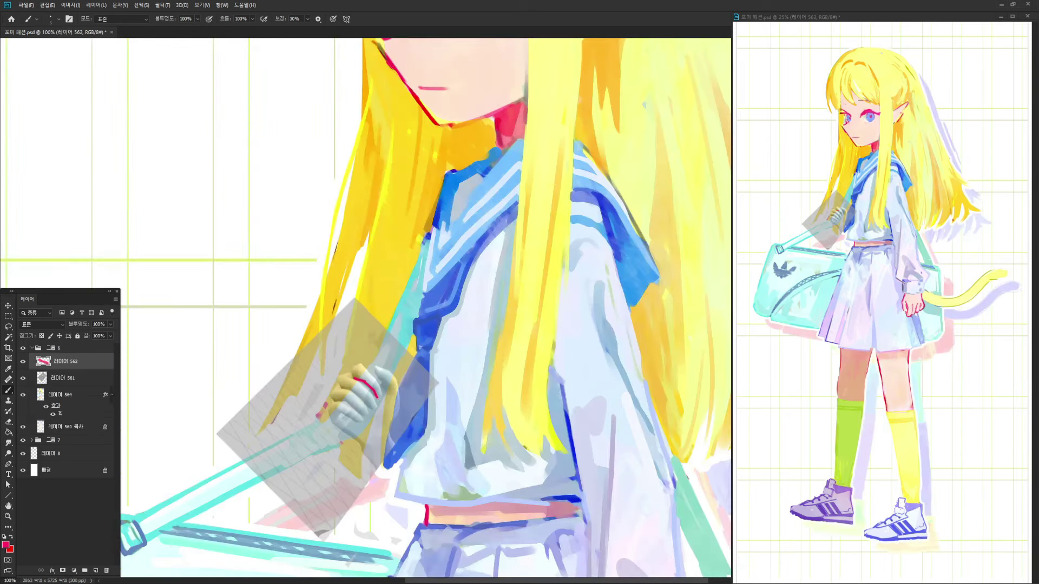
# Trace the fingers of the strap-holding hand in crimson over the grey hand reference
pyautogui.moveTo(377, 385); pyautogui.dragTo(383, 400)
pyautogui.moveTo(360, 362)
pyautogui.mouseDown()
pyautogui.moveTo(382, 398)
pyautogui.moveTo(397, 387)
pyautogui.mouseUp()
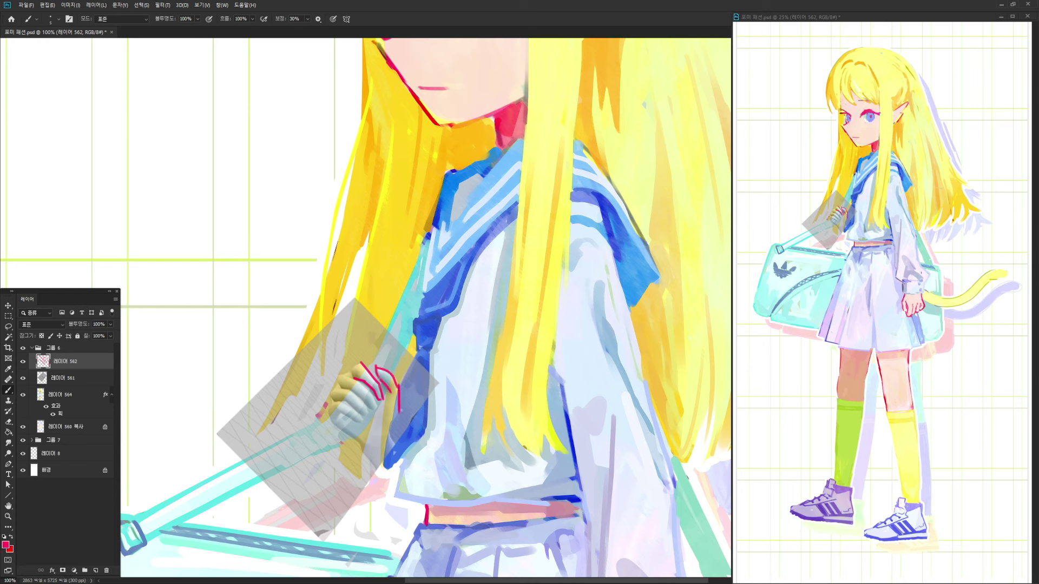
pyautogui.press('e')
pyautogui.press('b')
pyautogui.moveTo(334, 411)
pyautogui.mouseDown()
pyautogui.moveTo(362, 425)
pyautogui.moveTo(330, 417)
pyautogui.moveTo(372, 408)
pyautogui.mouseUp()
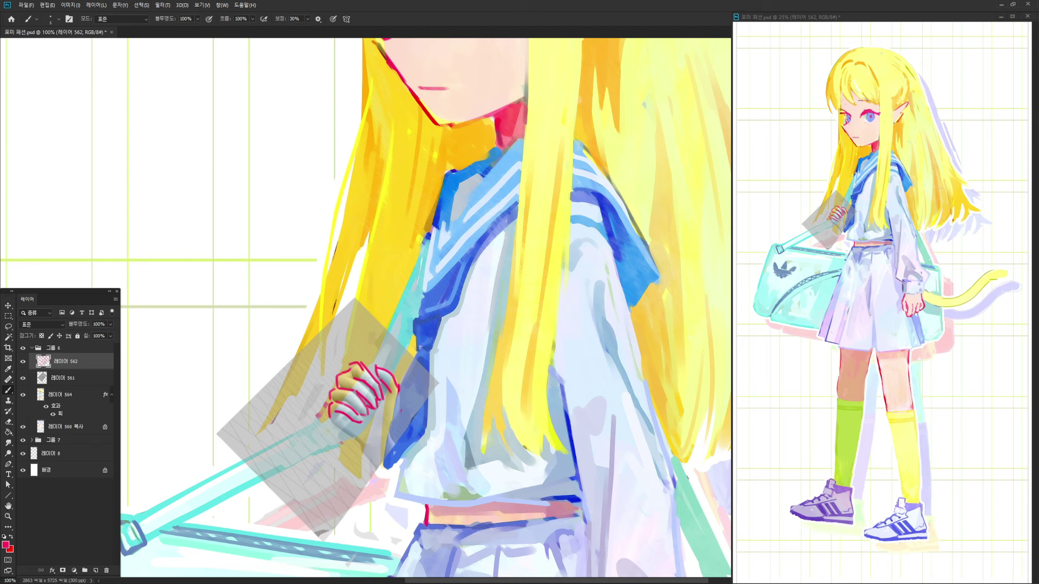
# Draw the wrist line below the traced hand and delete the grey hand reference layer
pyautogui.moveTo(355, 440); pyautogui.dragTo(385, 453)
pyautogui.click(32, 380)
pyautogui.press('Delete')
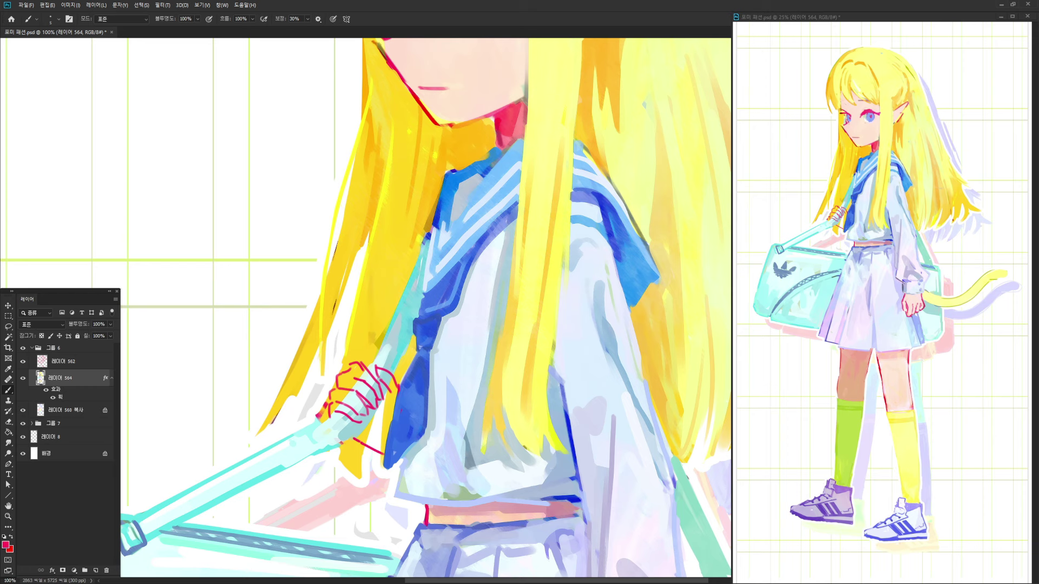
# Fill the strap-holding hand and wrist with a sampled pale skin colour beneath the crimson lines
pyautogui.keyDown('alt'); pyautogui.click(471, 118); pyautogui.keyUp('alt')
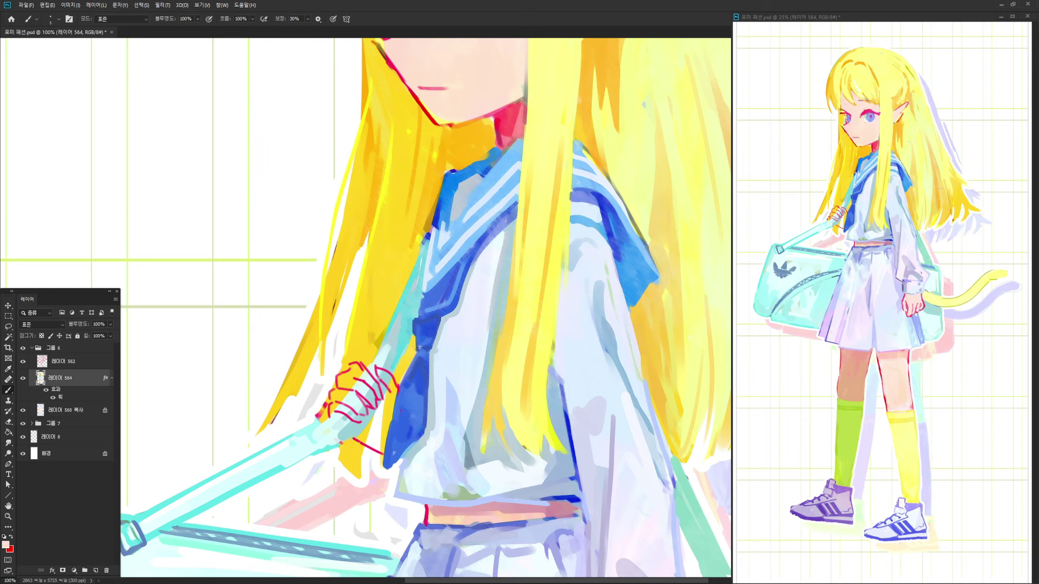
pyautogui.press(']')
pyautogui.moveTo(357, 374)
pyautogui.mouseDown()
pyautogui.moveTo(375, 391)
pyautogui.moveTo(364, 391)
pyautogui.moveTo(367, 398)
pyautogui.moveTo(340, 381)
pyautogui.moveTo(358, 370)
pyautogui.moveTo(392, 392)
pyautogui.moveTo(385, 375)
pyautogui.moveTo(391, 382)
pyautogui.moveTo(370, 438)
pyautogui.moveTo(395, 390)
pyautogui.moveTo(368, 390)
pyautogui.moveTo(360, 411)
pyautogui.moveTo(334, 410)
pyautogui.moveTo(371, 428)
pyautogui.moveTo(368, 440)
pyautogui.moveTo(381, 414)
pyautogui.moveTo(377, 448)
pyautogui.moveTo(391, 409)
pyautogui.moveTo(378, 448)
pyautogui.moveTo(332, 418)
pyautogui.moveTo(359, 428)
pyautogui.moveTo(355, 438)
pyautogui.moveTo(367, 424)
pyautogui.moveTo(356, 438)
pyautogui.moveTo(377, 448)
pyautogui.moveTo(391, 393)
pyautogui.moveTo(373, 409)
pyautogui.moveTo(361, 399)
pyautogui.moveTo(366, 415)
pyautogui.moveTo(350, 406)
pyautogui.moveTo(354, 438)
pyautogui.moveTo(384, 451)
pyautogui.mouseUp()
pyautogui.press(']')
# Select the wrist area, darken it to a brown shadow tone with Hue/Saturation, and deselect
pyautogui.press('l')
pyautogui.hotkey('ctrl', 'u')
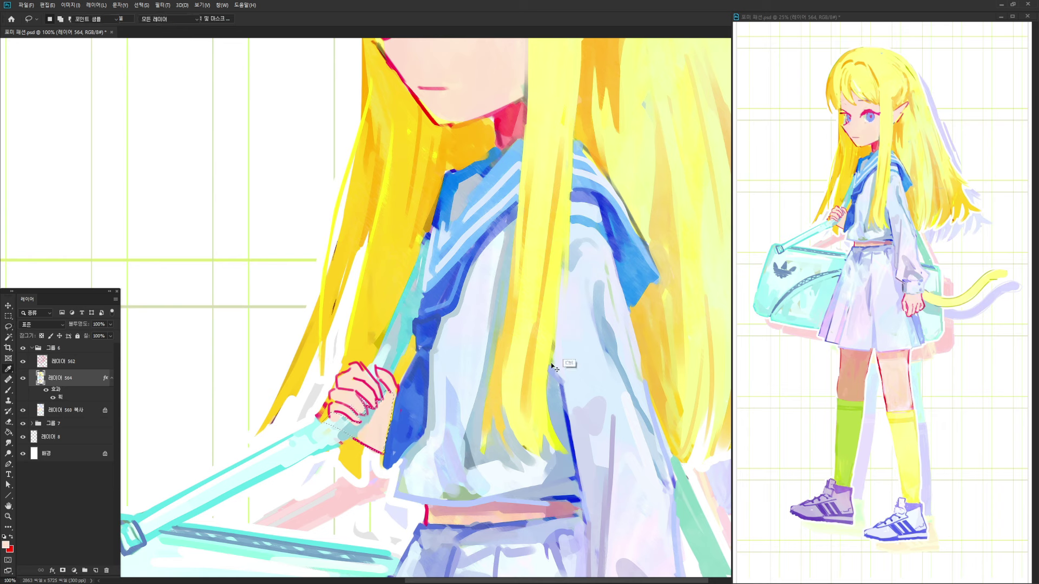
pyautogui.moveTo(460, 522)
pyautogui.mouseDown()
pyautogui.moveTo(448, 523)
pyautogui.moveTo(490, 503)
pyautogui.mouseUp()
pyautogui.click(567, 440)
pyautogui.hotkey('ctrl', 'd')
# Reinforce the lower edge of the shaded wrist with sampled skin and red tones
pyautogui.press('b')
pyautogui.keyDown('alt'); pyautogui.click(382, 441); pyautogui.keyUp('alt')
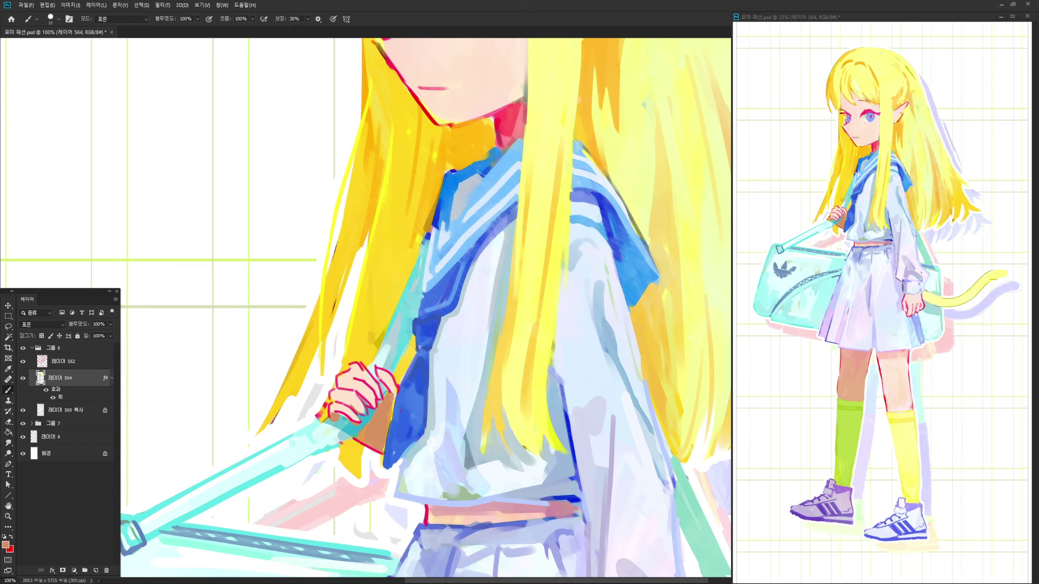
pyautogui.keyDown('alt'); pyautogui.click(371, 444); pyautogui.keyUp('alt')
pyautogui.moveTo(355, 438)
pyautogui.mouseDown()
pyautogui.moveTo(385, 449)
pyautogui.moveTo(382, 469)
pyautogui.mouseUp()
pyautogui.keyDown('alt'); pyautogui.click(355, 451); pyautogui.keyUp('alt')
# Merge the hand's crimson line layer down into the painted figure layer
pyautogui.press('e')
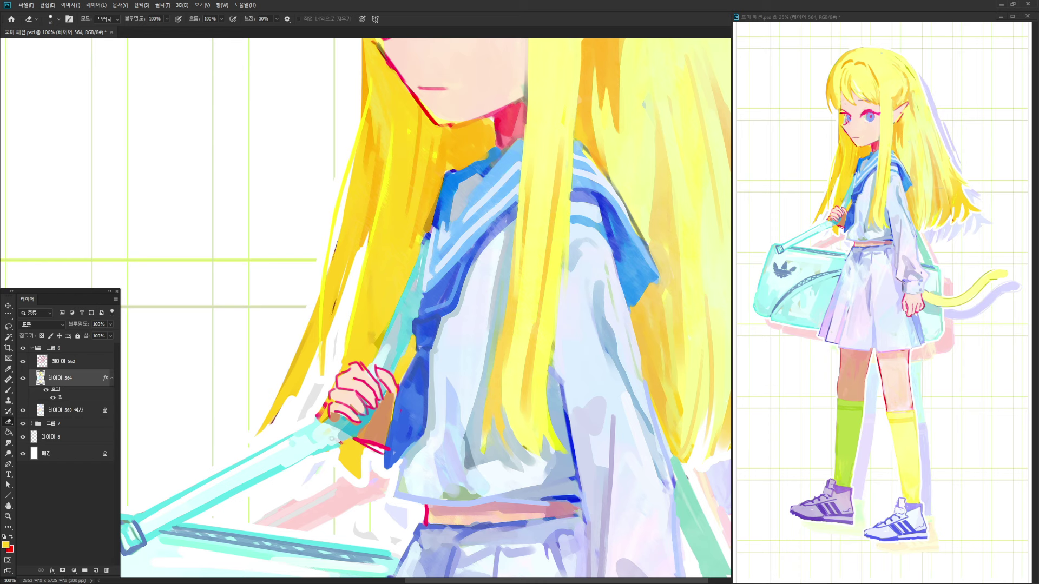
pyautogui.click(76, 363)
pyautogui.hotkey('ctrl', 'e')
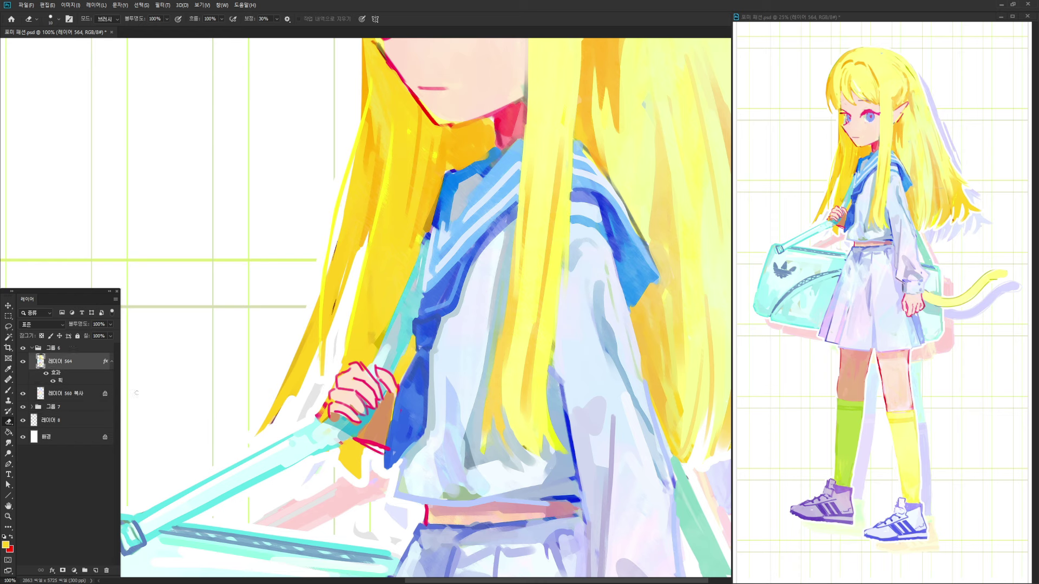
# Touch up the wrist's edge beside the blue scarf with sampled colours and undo the last eraser stroke
pyautogui.press('b')
pyautogui.keyDown('alt'); pyautogui.click(391, 461); pyautogui.keyUp('alt')
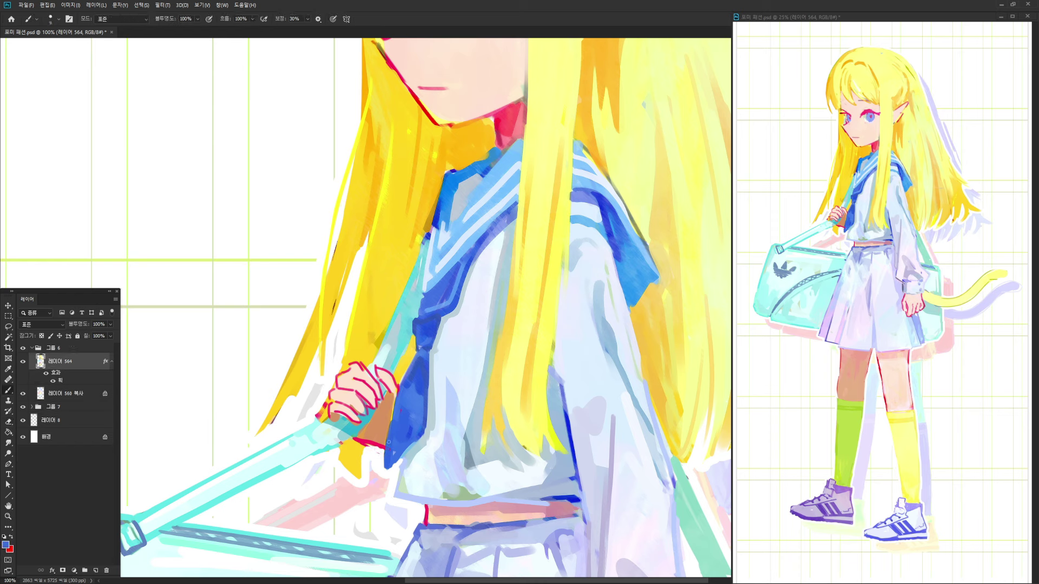
pyautogui.keyDown('alt'); pyautogui.click(392, 387); pyautogui.keyUp('alt')
pyautogui.press('e')
pyautogui.press(']')
pyautogui.press(']')
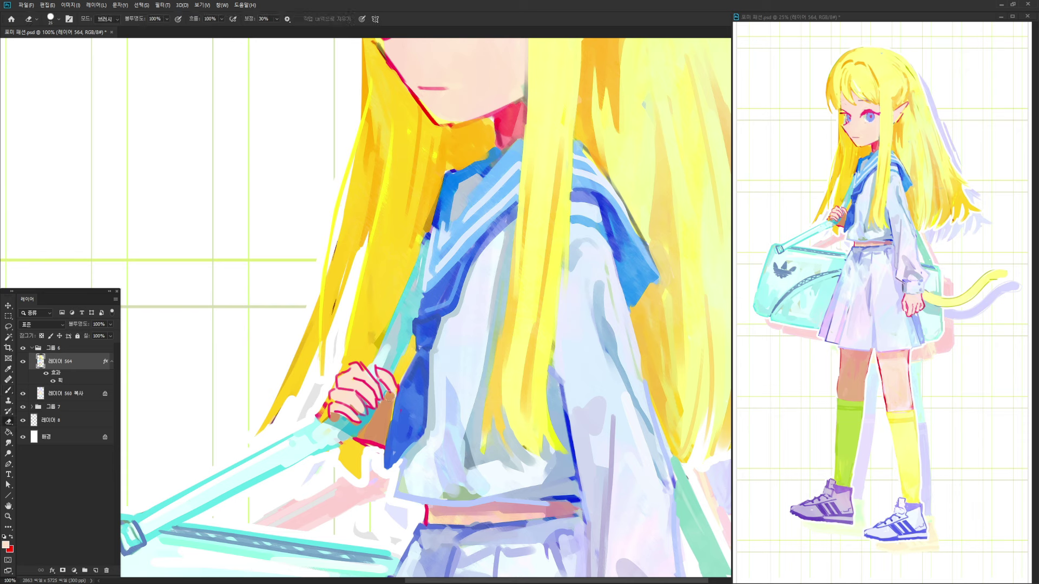
pyautogui.moveTo(392, 395); pyautogui.dragTo(367, 439)
pyautogui.hotkey('ctrl', 'z')
# Lighten the wrist shadow below the fingers with a larger brush in sampled skin tone
pyautogui.press('b')
pyautogui.keyDown('alt'); pyautogui.click(389, 393); pyautogui.keyUp('alt')
pyautogui.press(']')
pyautogui.press(']')
pyautogui.press(']')
pyautogui.moveTo(389, 398)
pyautogui.mouseDown()
pyautogui.moveTo(380, 441)
pyautogui.moveTo(389, 398)
pyautogui.moveTo(381, 436)
pyautogui.moveTo(347, 432)
pyautogui.mouseUp()
pyautogui.keyDown('alt'); pyautogui.click(367, 435); pyautogui.keyUp('alt')
# Restore the bag strap's edges around the gripping fingers with sampled turquoise and pale tones
pyautogui.keyDown('alt'); pyautogui.click(336, 431); pyautogui.keyUp('alt')
pyautogui.press('[')
pyautogui.keyDown('alt'); pyautogui.click(350, 428); pyautogui.keyUp('alt')
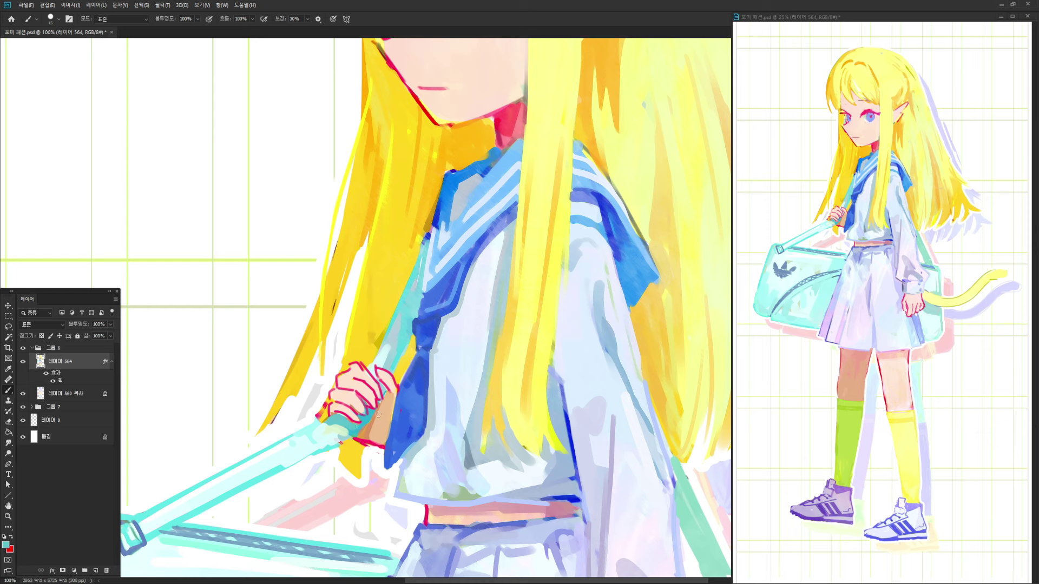
pyautogui.keyDown('alt'); pyautogui.click(357, 422); pyautogui.keyUp('alt')
pyautogui.press('[')
pyautogui.keyDown('alt'); pyautogui.click(378, 361); pyautogui.keyUp('alt')
pyautogui.keyDown('alt'); pyautogui.click(378, 361); pyautogui.keyUp('alt')
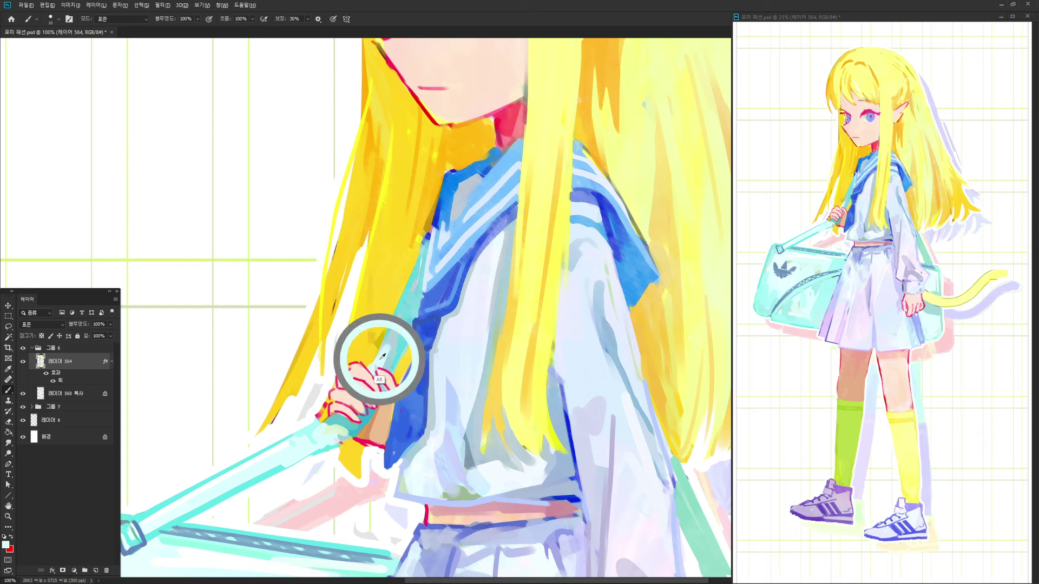
# Choose the soft airbrush preset, lock the figure layer's transparent pixels and sample a pale colour
pyautogui.scroll(2, 480, 289)
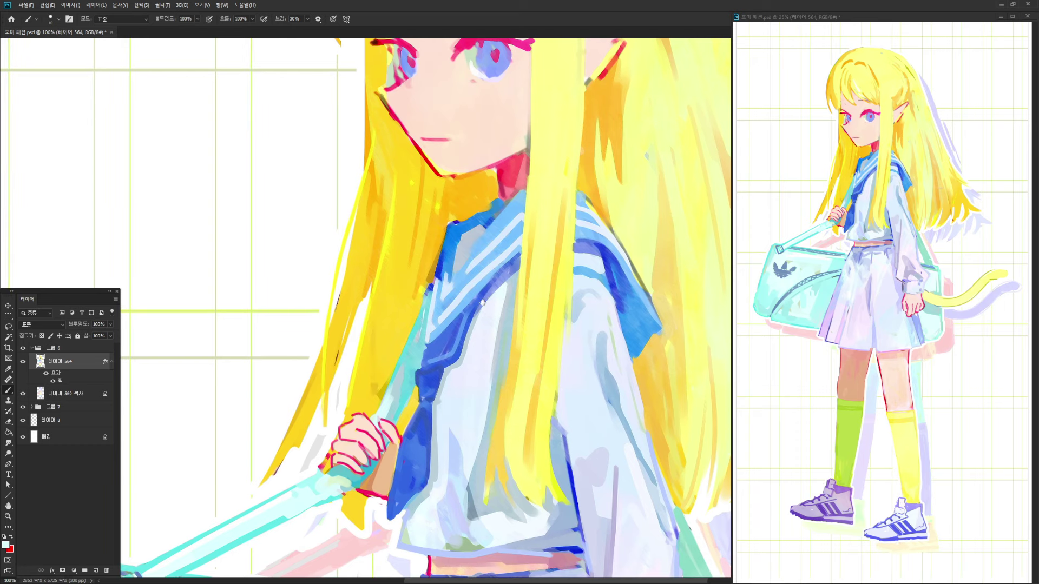
pyautogui.moveTo(537, 116); pyautogui.dragTo(503, 443)
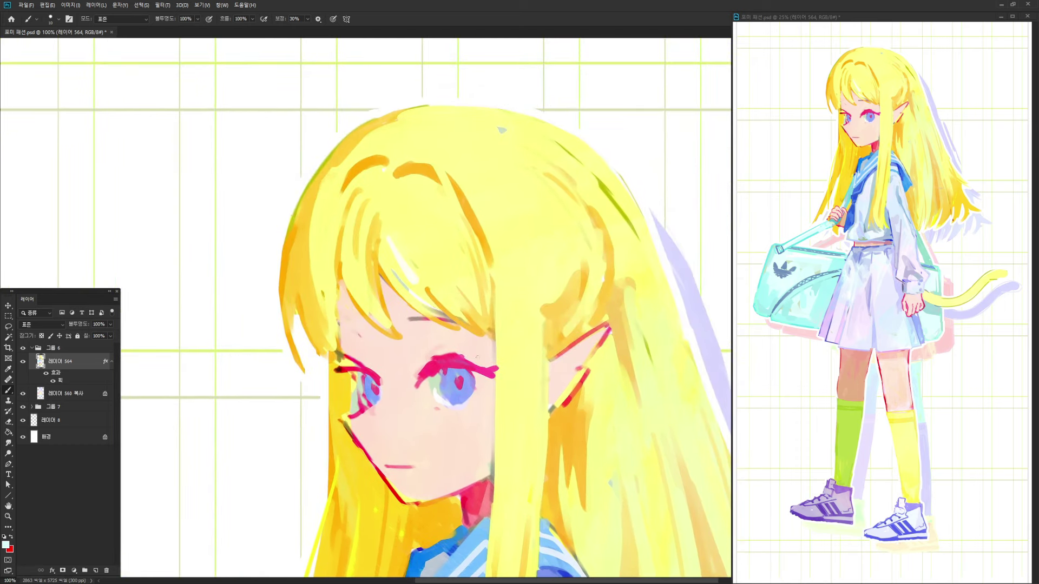
pyautogui.rightClick(449, 308)
pyautogui.click(573, 350)
pyautogui.click(288, 373)
pyautogui.keyDown('alt'); pyautogui.click(258, 398); pyautogui.keyUp('alt')
# Enlarge the airbrush greatly, try a pale glow over the top of the hair and undo the last stroke
pyautogui.press(']')
pyautogui.hotkey('ctrl', '-')
pyautogui.hotkey('ctrl', '-')
pyautogui.hotkey('ctrl', '-')
pyautogui.hotkey('ctrl', '-')
pyautogui.hotkey('ctrl', '-')
pyautogui.hotkey('ctrl', '-')
pyautogui.press(']')
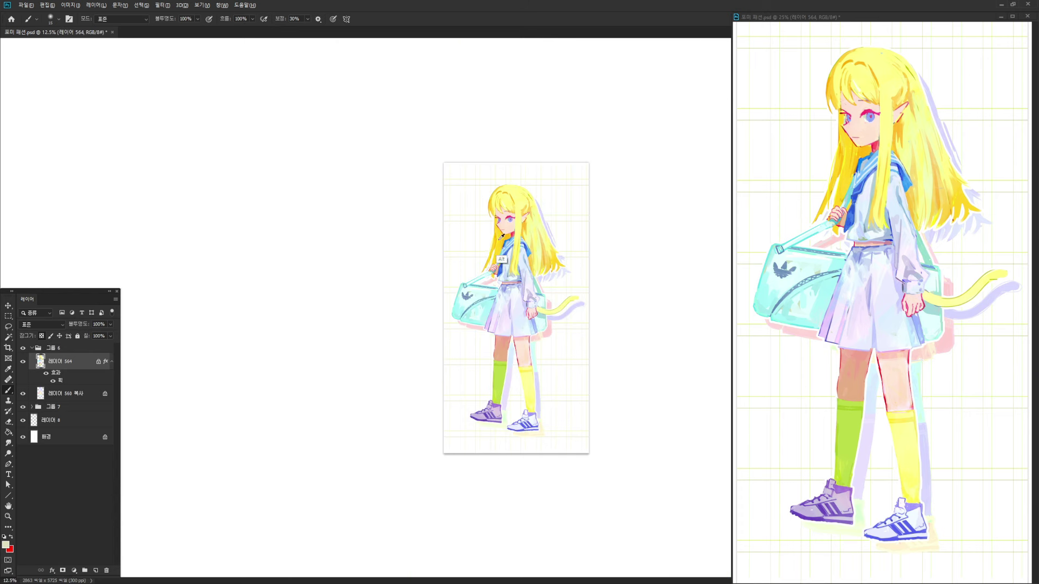
pyautogui.press(']')
pyautogui.press(']')
pyautogui.press(']')
pyautogui.press(']')
pyautogui.press(']')
pyautogui.press(']')
pyautogui.press(']')
pyautogui.press(']')
pyautogui.press(']')
pyautogui.press(']')
pyautogui.press(']')
pyautogui.press(']')
pyautogui.press(']')
pyautogui.moveTo(483, 181)
pyautogui.mouseDown()
pyautogui.moveTo(510, 219)
pyautogui.moveTo(476, 176)
pyautogui.moveTo(583, 187)
pyautogui.moveTo(478, 236)
pyautogui.mouseUp()
pyautogui.hotkey('ctrl', 'z')
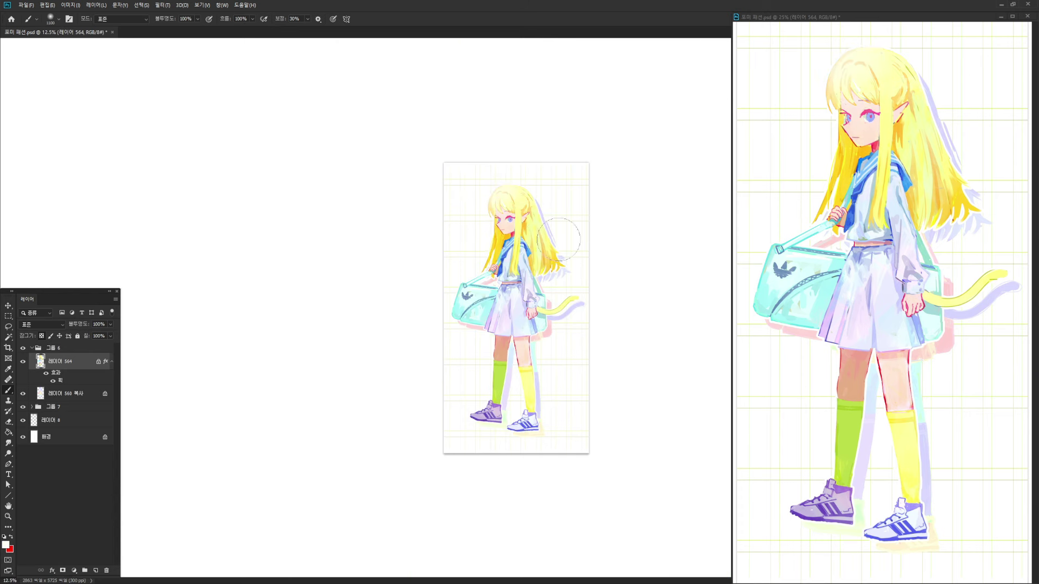
# Softly lighten the back hair and the area down to the tail with the large near-white airbrush
pyautogui.moveTo(533, 203)
pyautogui.mouseDown()
pyautogui.moveTo(565, 263)
pyautogui.moveTo(554, 307)
pyautogui.mouseUp()
pyautogui.hotkey('ctrl', '+')
pyautogui.hotkey('ctrl', '+')
pyautogui.hotkey('ctrl', '+')
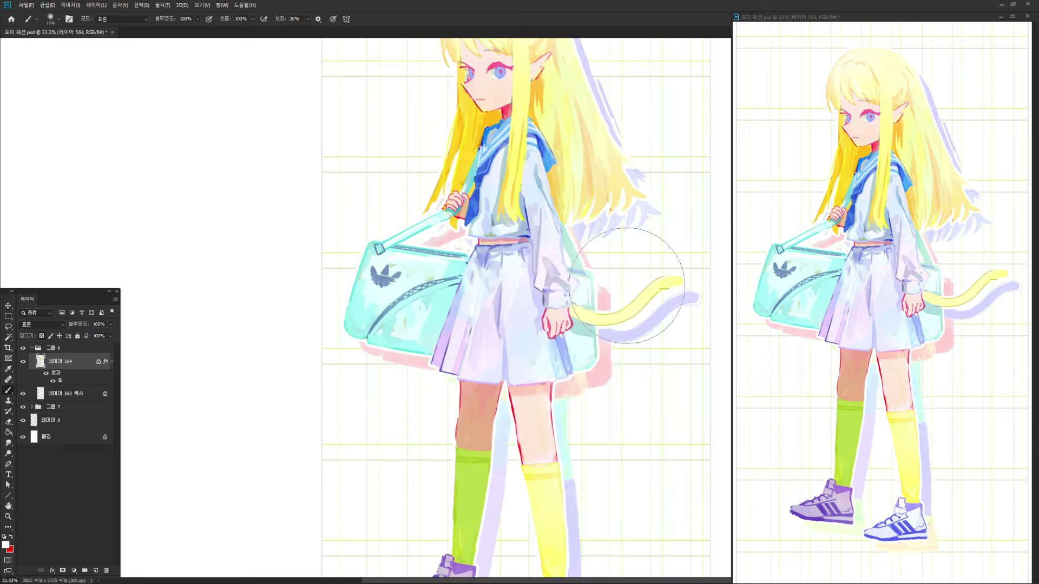
# Choose a hard-edged brush preset at 18 px and unlock the figure layer's transparent pixels
pyautogui.moveTo(627, 286); pyautogui.dragTo(598, 501)
pyautogui.rightClick(455, 255)
pyautogui.click(514, 316)
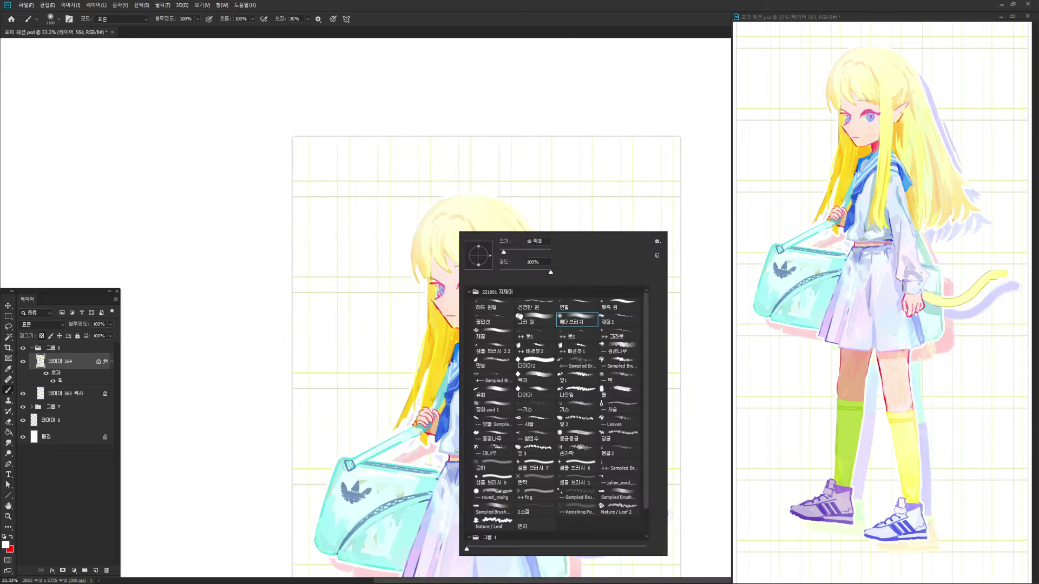
pyautogui.click(369, 355)
pyautogui.press('/')
pyautogui.hotkey('ctrl', '+')
pyautogui.hotkey('ctrl', '+')
pyautogui.moveTo(391, 293); pyautogui.dragTo(505, 364)
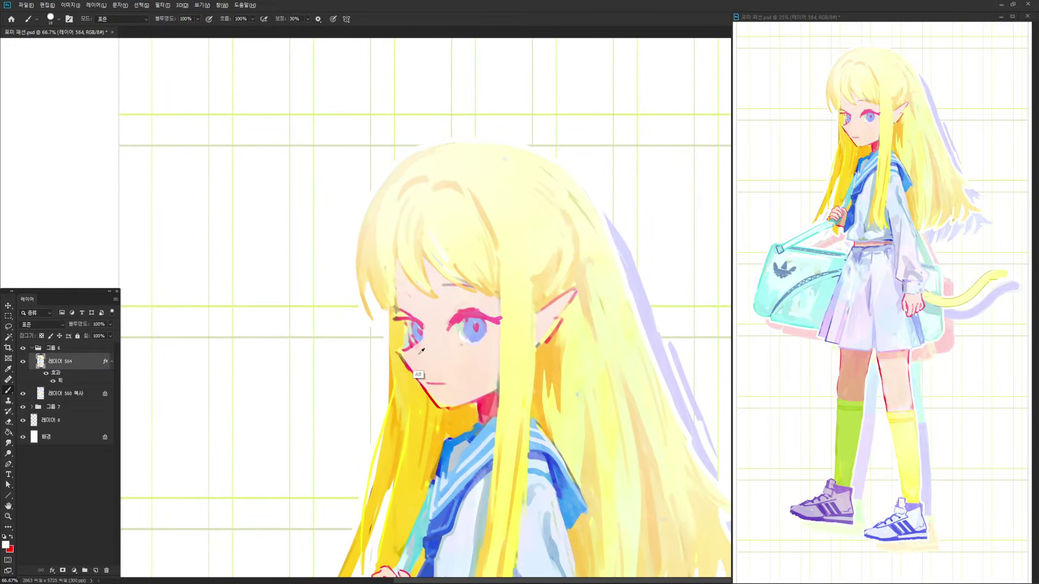
# Redraw the small mouth as a slight frown and refine the face contour with sampled skin and pink tones
pyautogui.keyDown('alt'); pyautogui.click(400, 365); pyautogui.keyUp('alt')
pyautogui.scroll(1, 404, 365)
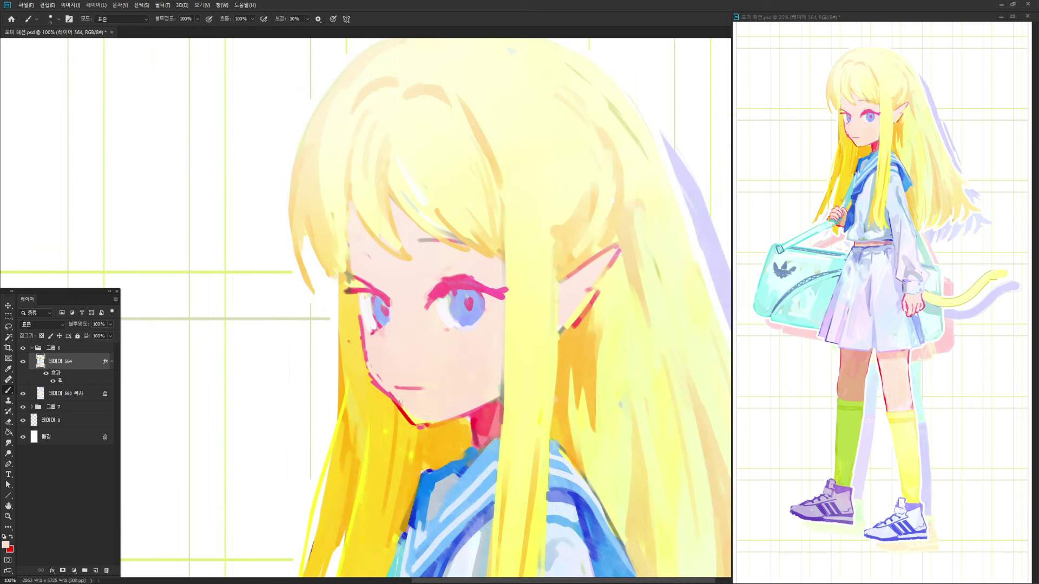
pyautogui.keyDown('alt'); pyautogui.click(405, 393); pyautogui.keyUp('alt')
pyautogui.keyDown('alt'); pyautogui.click(440, 296); pyautogui.keyUp('alt')
pyautogui.keyDown('alt'); pyautogui.click(431, 392); pyautogui.keyUp('alt')
pyautogui.keyDown('alt'); pyautogui.click(400, 400); pyautogui.keyUp('alt')
# Redraw the jawline above the neck and repaint the neck shadow with sampled pink and red, using a larger brush
pyautogui.moveTo(498, 392); pyautogui.dragTo(471, 415)
pyautogui.keyDown('alt'); pyautogui.click(466, 417); pyautogui.keyUp('alt')
pyautogui.keyDown('alt'); pyautogui.click(483, 442); pyautogui.keyUp('alt')
pyautogui.press(']')
pyautogui.press(']')
pyautogui.moveTo(492, 414)
pyautogui.mouseDown()
pyautogui.moveTo(482, 435)
pyautogui.moveTo(500, 440)
pyautogui.mouseUp()
# Refine the far cheek and chin outline with a smaller brush and sampled pink
pyautogui.moveTo(511, 332); pyautogui.dragTo(535, 337)
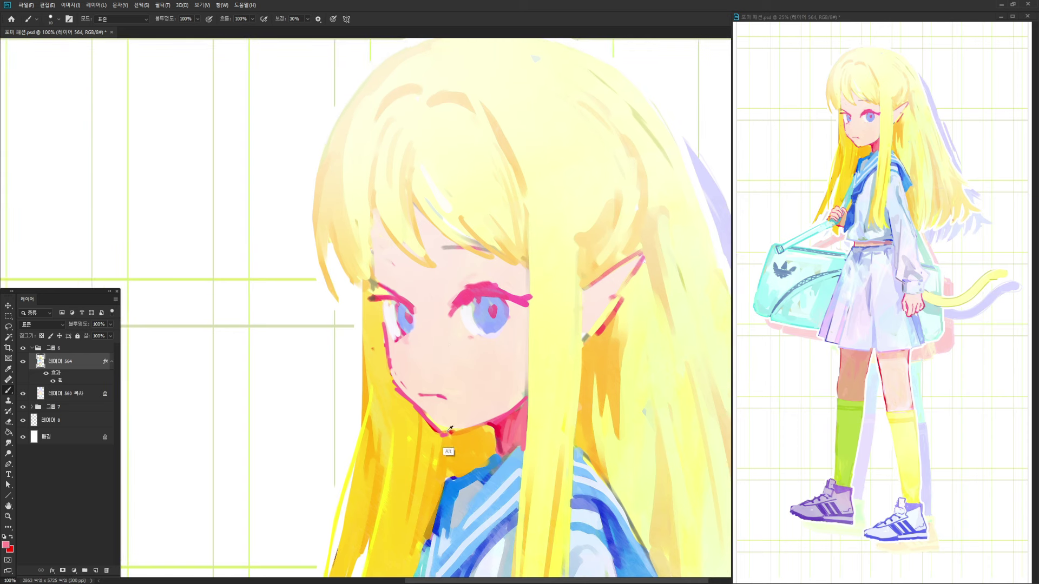
pyautogui.keyDown('alt'); pyautogui.click(388, 384); pyautogui.keyUp('alt')
pyautogui.keyDown('alt'); pyautogui.click(403, 394); pyautogui.keyUp('alt')
pyautogui.press('[')
pyautogui.moveTo(390, 368); pyautogui.dragTo(399, 391)
# Choose a deep magenta and draw thin eyebrow lines above both eyes
pyautogui.press('n')
pyautogui.click(725, 370)
pyautogui.click(814, 361)
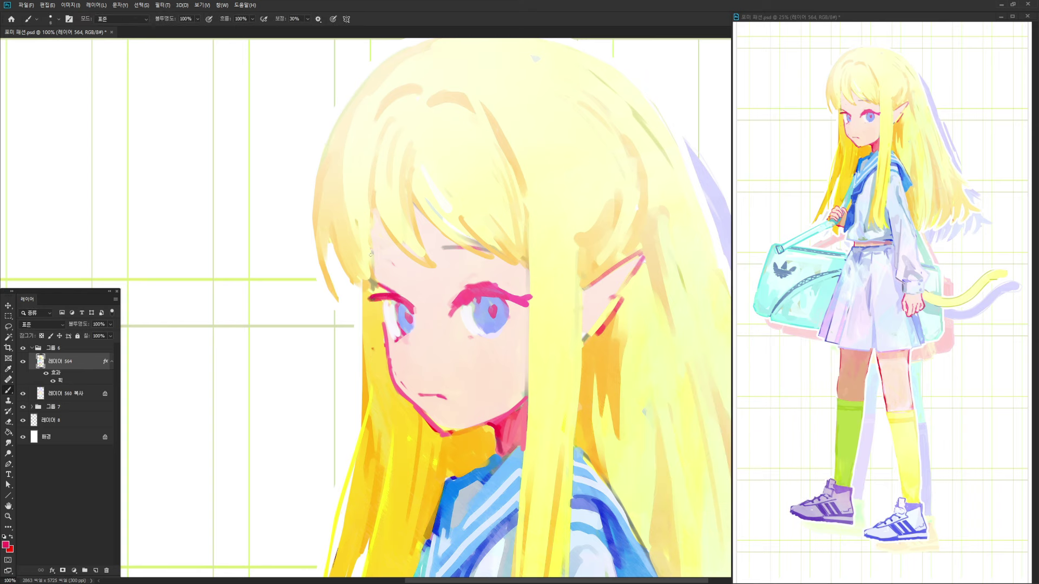
pyautogui.moveTo(371, 254); pyautogui.dragTo(493, 248)
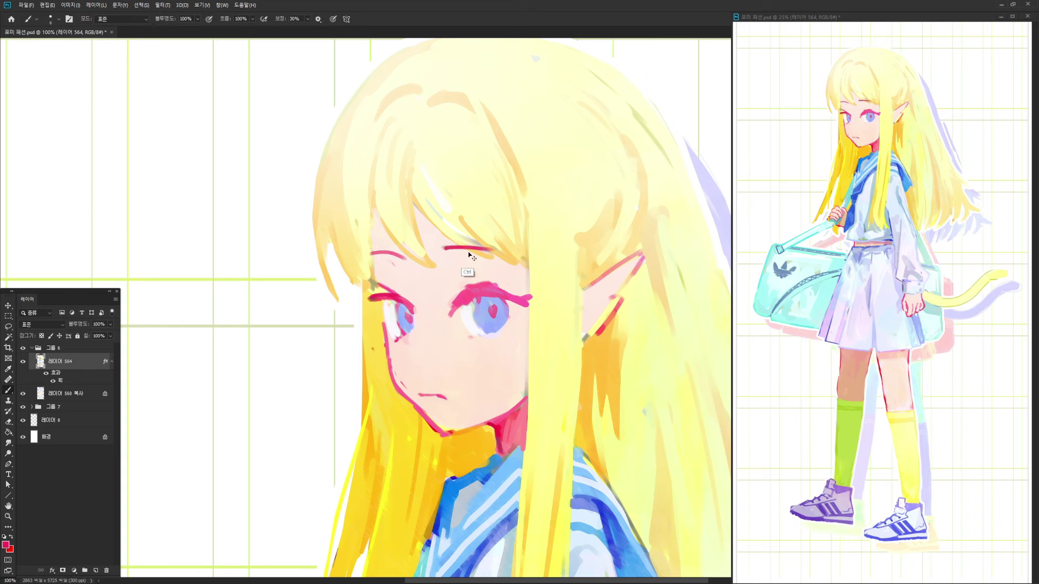
# Add a small pink nose mark and clean up the chin line with sampled yellow and pink
pyautogui.keyDown('alt'); pyautogui.click(403, 288); pyautogui.keyUp('alt')
pyautogui.keyDown('alt'); pyautogui.click(457, 307); pyautogui.keyUp('alt')
pyautogui.keyDown('alt'); pyautogui.click(408, 378); pyautogui.keyUp('alt')
pyautogui.moveTo(479, 320); pyautogui.dragTo(495, 322)
pyautogui.keyDown('alt'); pyautogui.click(445, 436); pyautogui.keyUp('alt')
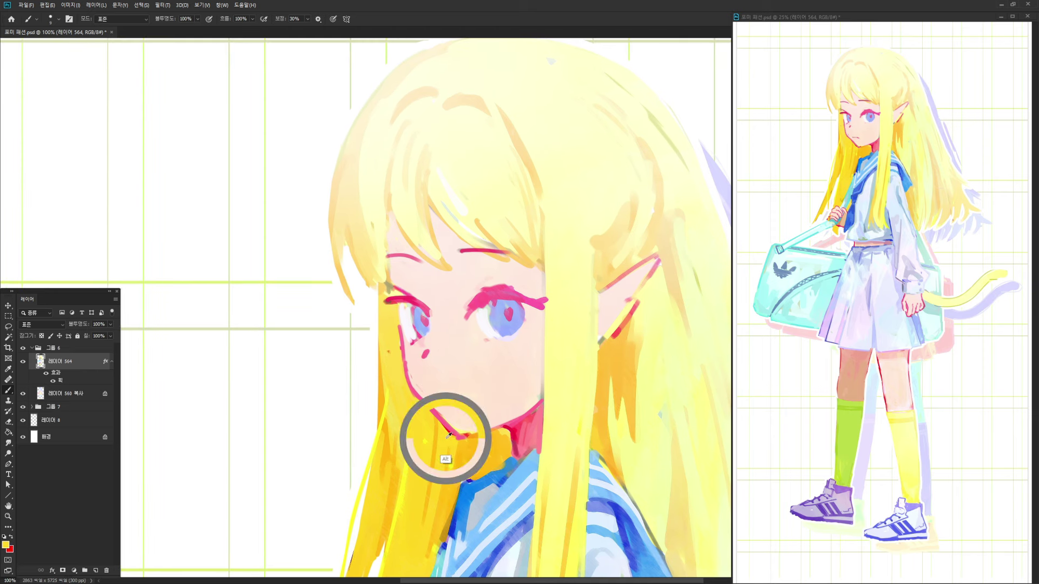
pyautogui.keyDown('alt'); pyautogui.click(460, 433); pyautogui.keyUp('alt')
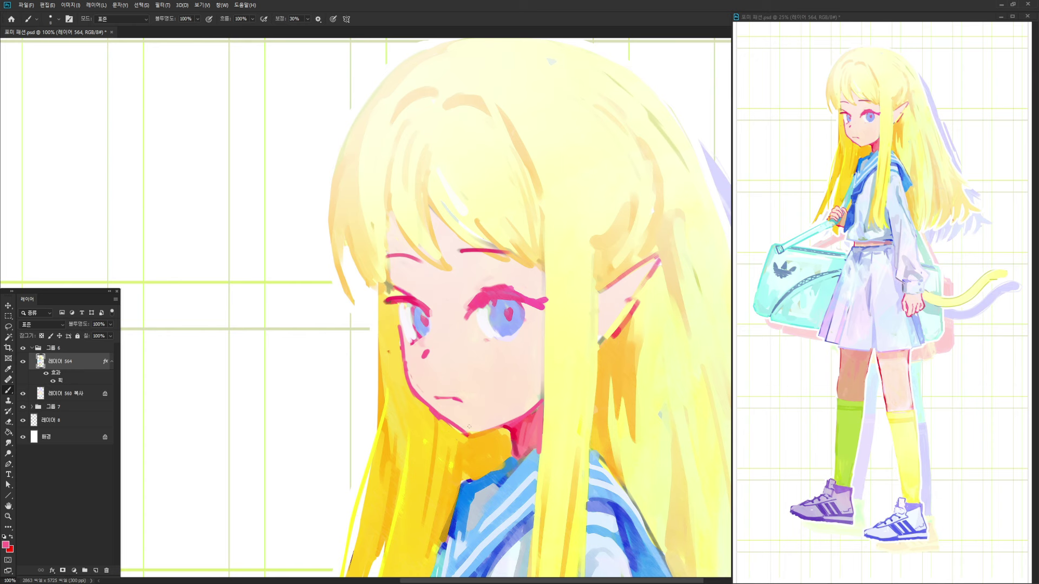
pyautogui.press('l')
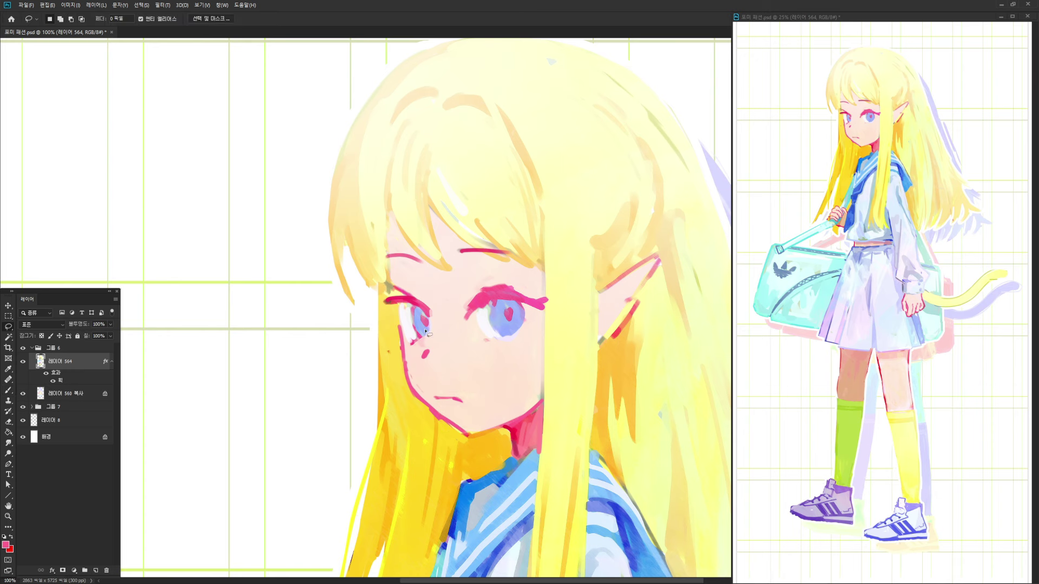
pyautogui.press('b')
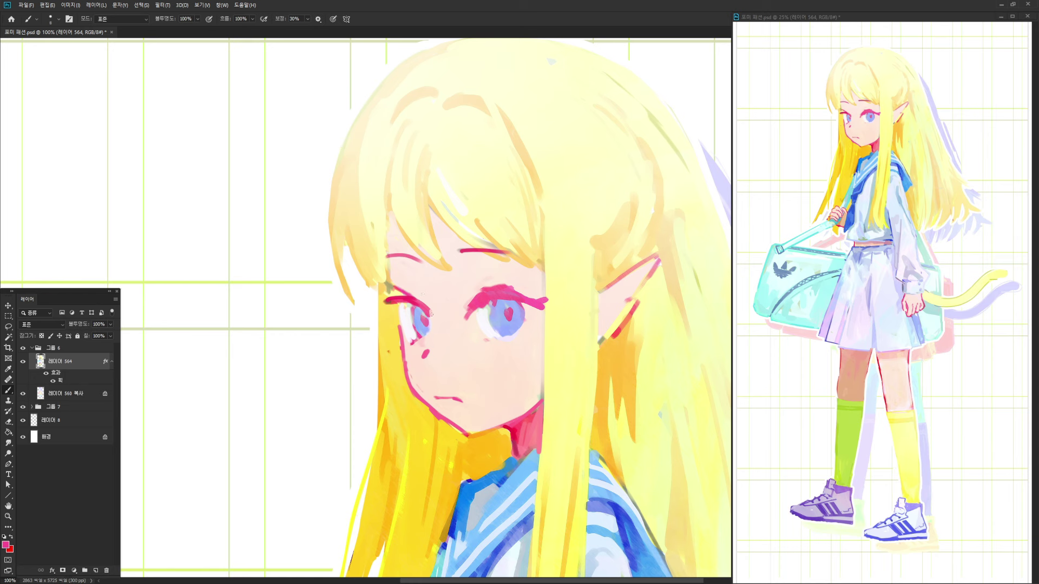
# Lasso the far eye and copy it to a new layer
pyautogui.press('l')
pyautogui.moveTo(386, 299)
pyautogui.mouseDown()
pyautogui.moveTo(438, 315)
pyautogui.moveTo(390, 281)
pyautogui.mouseUp()
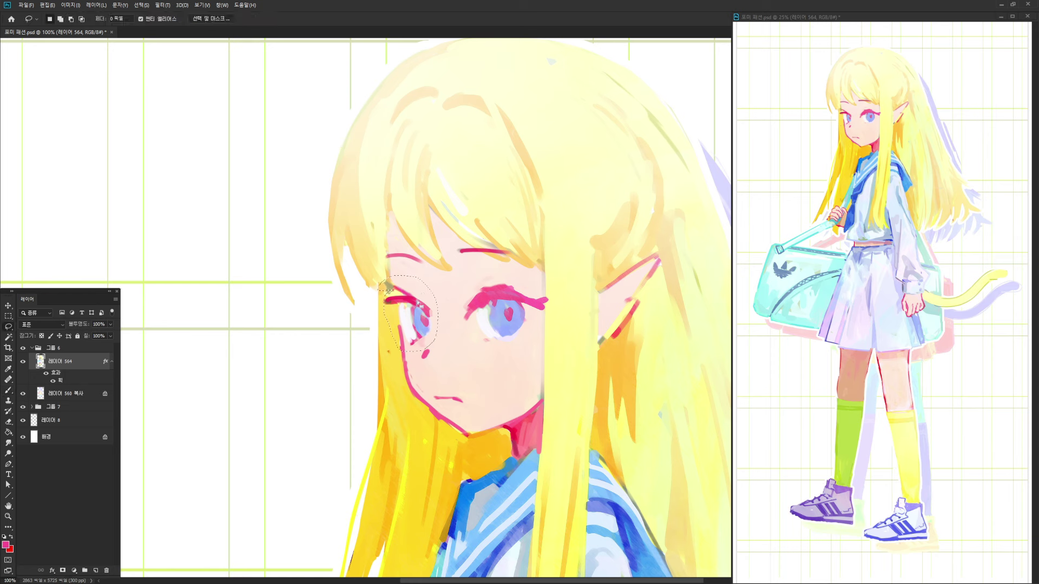
pyautogui.hotkey('ctrl', 'j')
pyautogui.press('v')
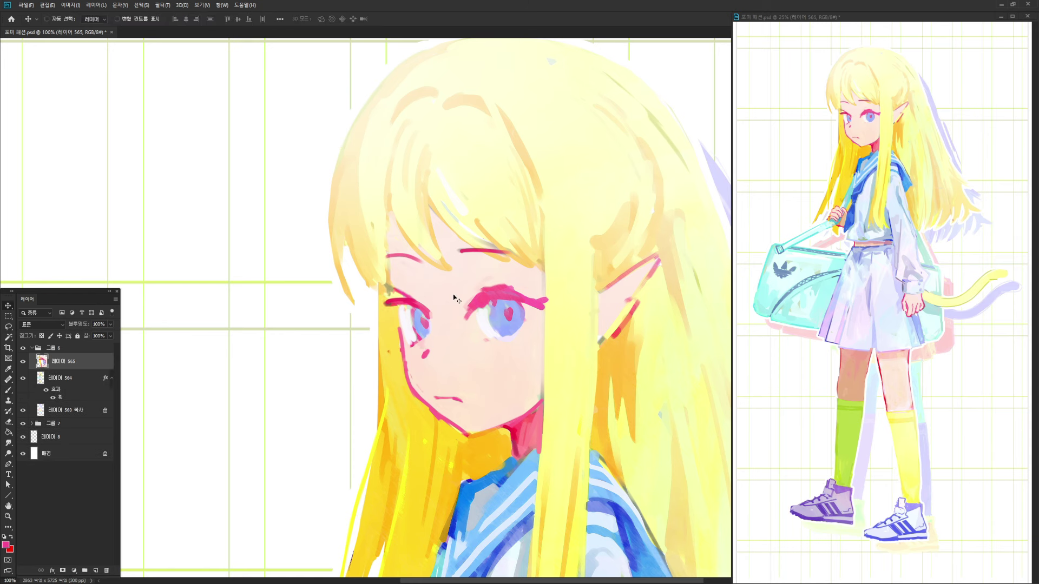
# Thin the near eye's inner lash line and retouch its iris and outer edge with sampled tones
pyautogui.press('b')
pyautogui.keyDown('alt'); pyautogui.click(476, 287); pyautogui.keyUp('alt')
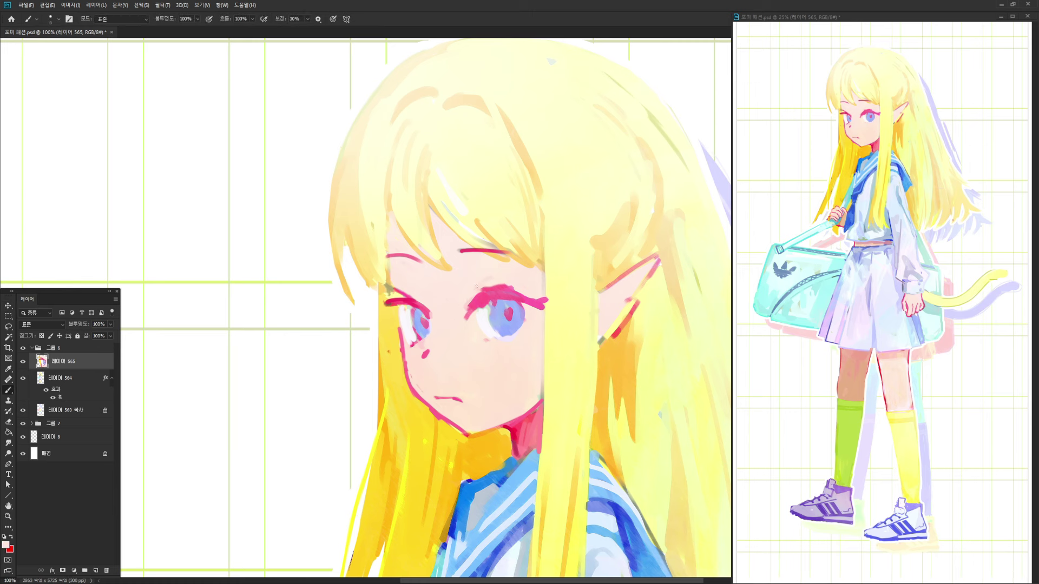
pyautogui.moveTo(467, 319); pyautogui.dragTo(482, 288)
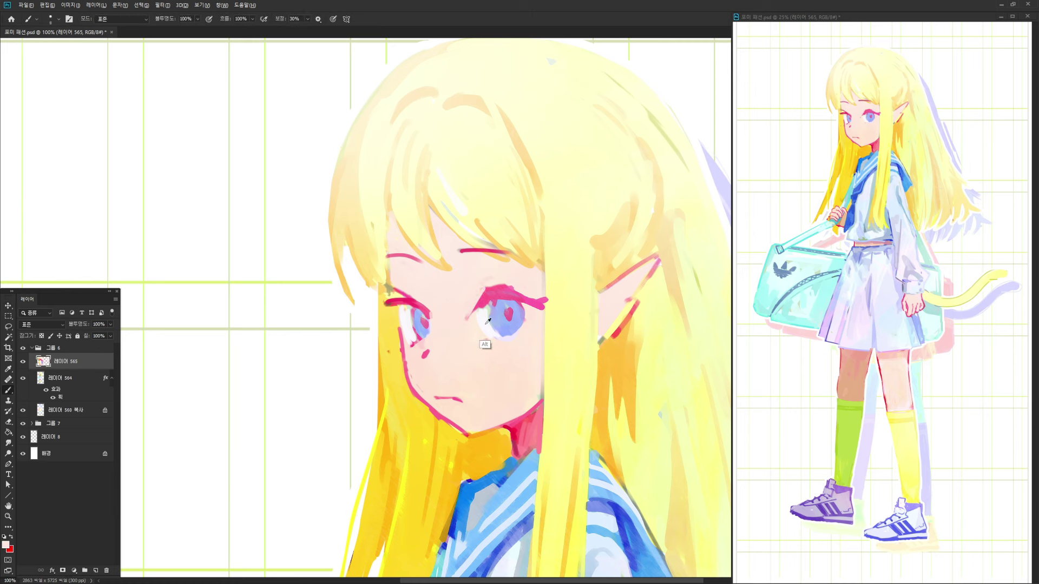
pyautogui.keyDown('alt'); pyautogui.click(509, 313); pyautogui.keyUp('alt')
pyautogui.moveTo(519, 324); pyautogui.dragTo(526, 310)
pyautogui.keyDown('alt'); pyautogui.click(534, 312); pyautogui.keyUp('alt')
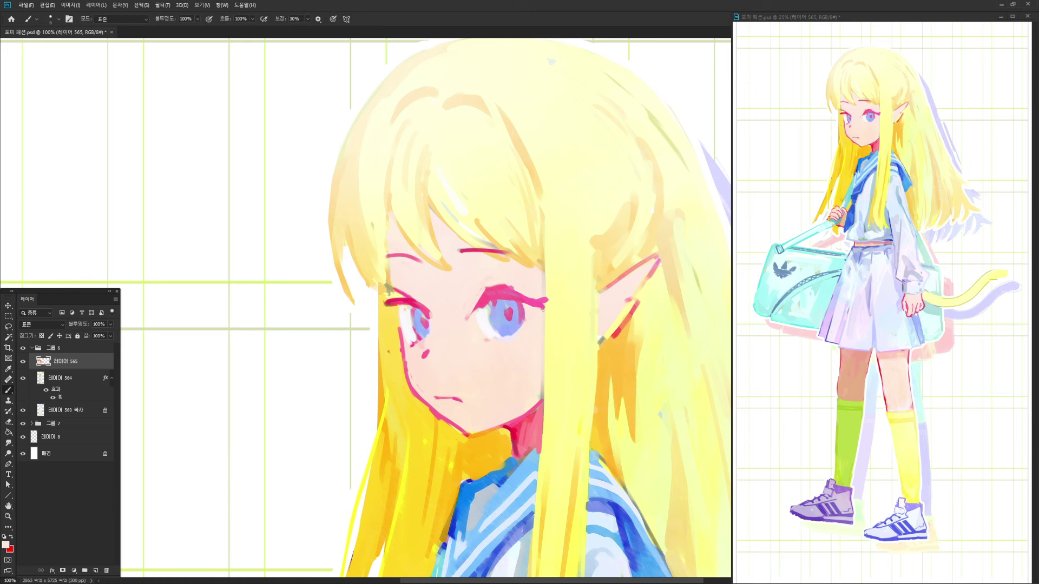
pyautogui.keyDown('alt'); pyautogui.click(529, 298); pyautogui.keyUp('alt')
pyautogui.keyDown('alt'); pyautogui.click(401, 385); pyautogui.keyUp('alt')
# Merge the eye layer into the figure layer and clear the figure layer's style
pyautogui.hotkey('ctrl', 'e')
pyautogui.rightClick(92, 365)
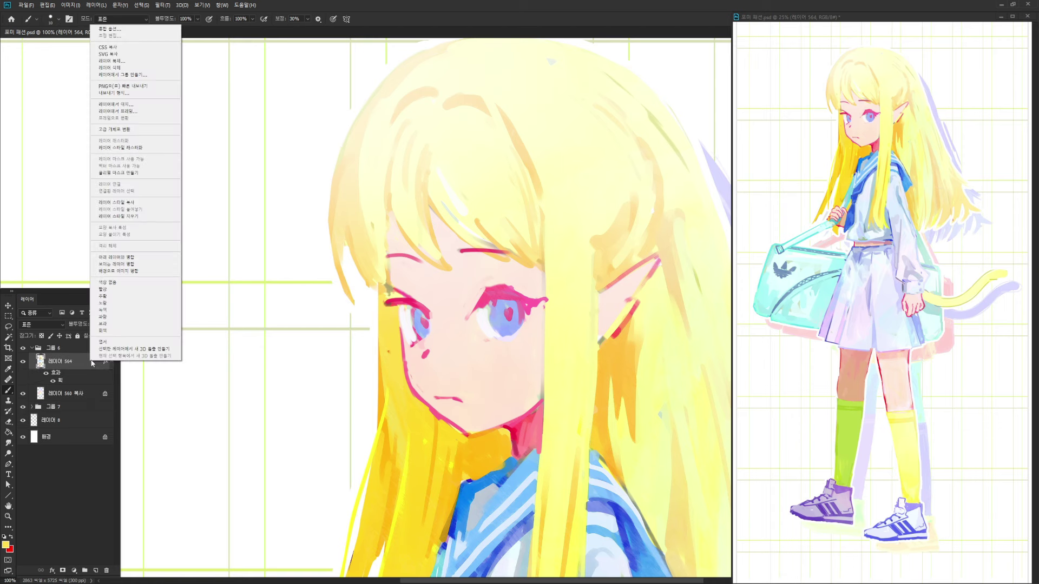
pyautogui.click(135, 217)
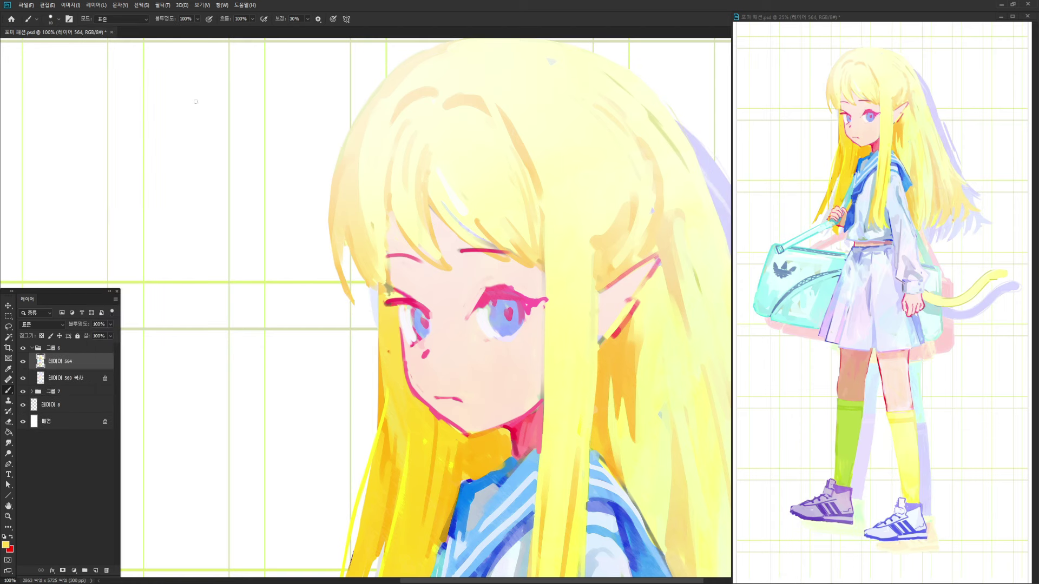
# Open the figure layer in Liquify and set the warp brush size to 500 for the face
pyautogui.click(160, 7)
pyautogui.click(222, 69)
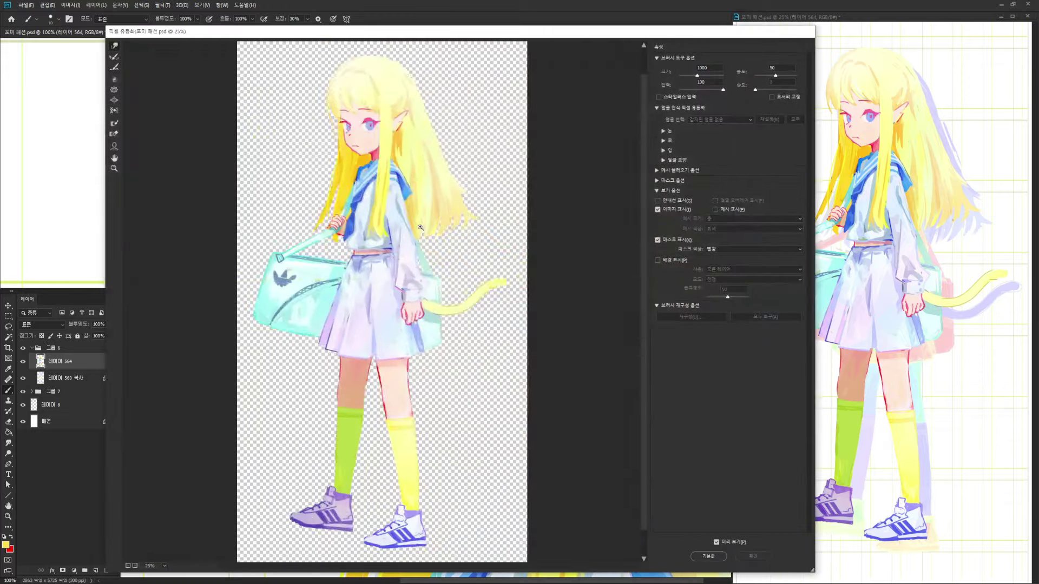
pyautogui.hotkey('ctrl', '+')
pyautogui.hotkey('ctrl', '+')
pyautogui.hotkey('ctrl', '+')
pyautogui.hotkey('ctrl', '+')
pyautogui.moveTo(422, 216); pyautogui.dragTo(416, 373)
pyautogui.moveTo(419, 92); pyautogui.dragTo(478, 411)
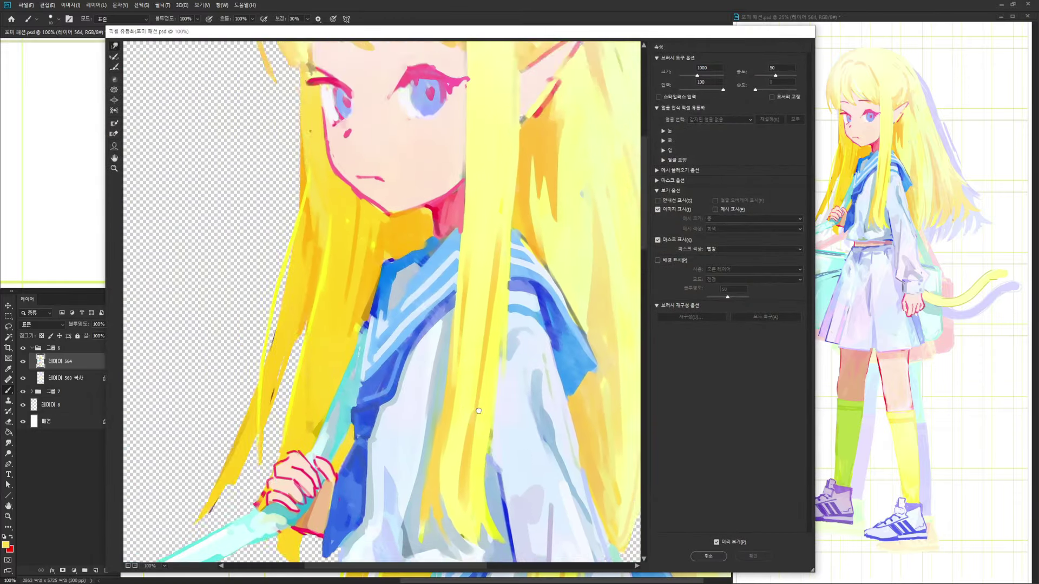
pyautogui.scroll(5, 478, 411)
pyautogui.click(709, 67)
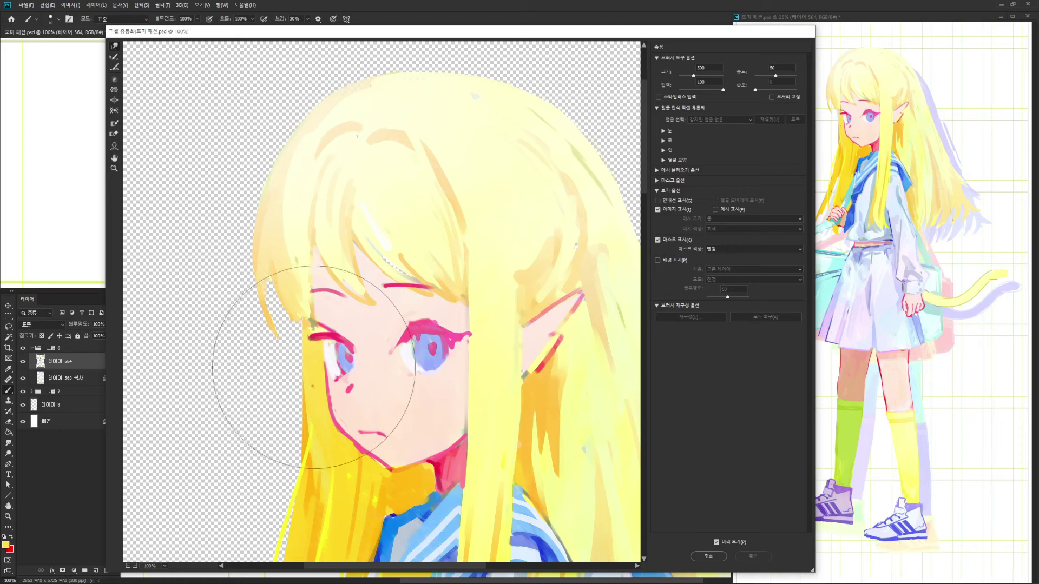
# Warp the far side of the face and push the near eye slightly outward, then apply Liquify
pyautogui.moveTo(351, 444); pyautogui.dragTo(359, 443)
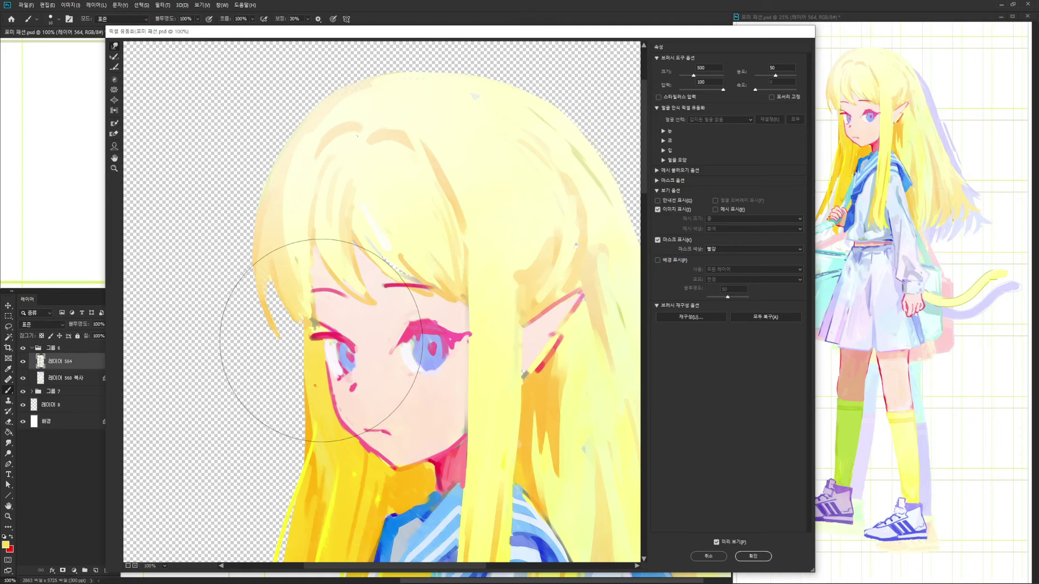
pyautogui.moveTo(430, 348)
pyautogui.mouseDown()
pyautogui.moveTo(462, 349)
pyautogui.moveTo(436, 355)
pyautogui.moveTo(459, 428)
pyautogui.moveTo(426, 367)
pyautogui.mouseUp()
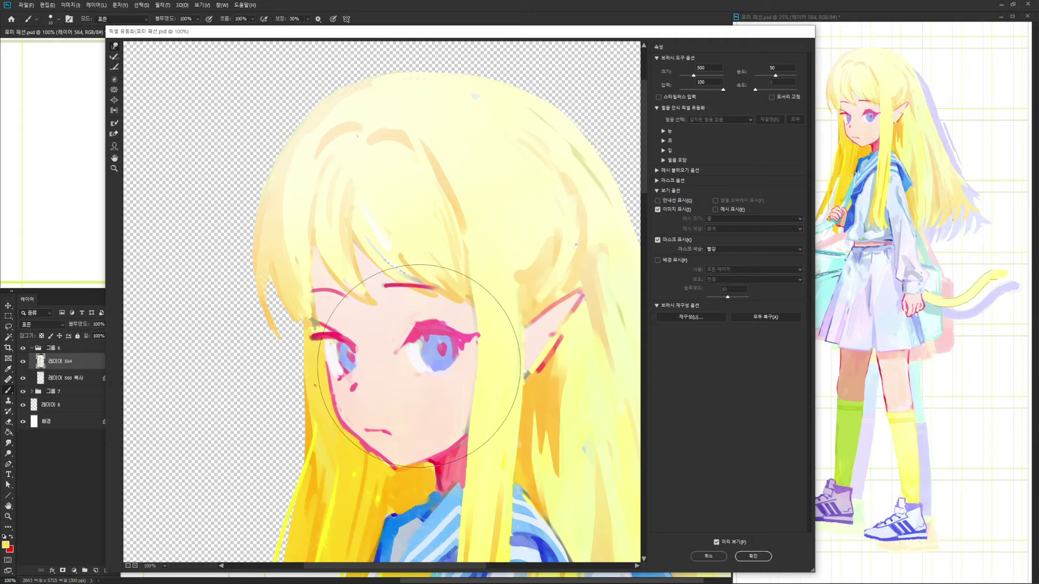
pyautogui.click(757, 557)
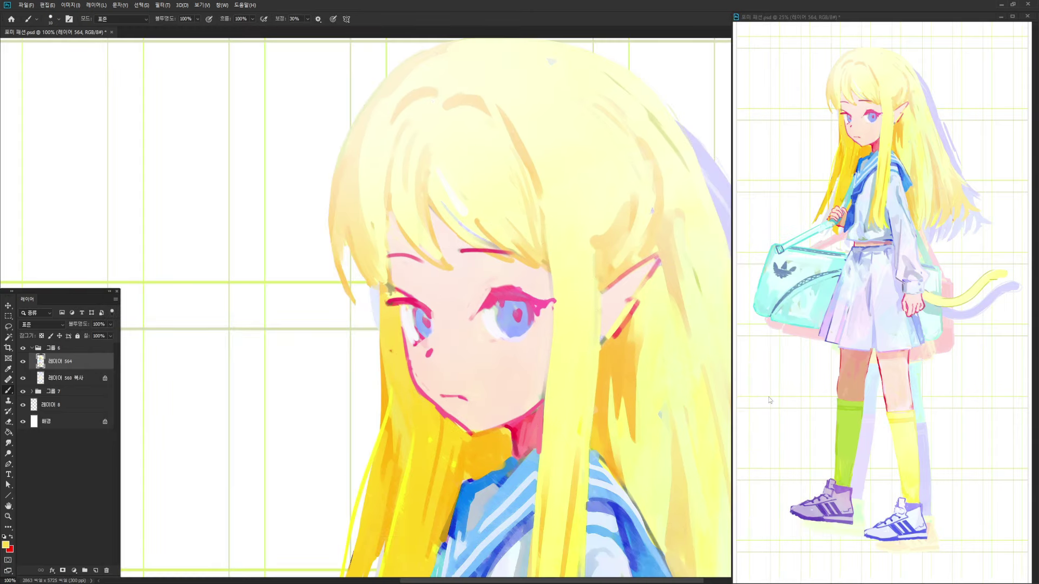
# Repaint the line under the jaw in pink and restore the orange hair edge beside the neck
pyautogui.moveTo(420, 356); pyautogui.dragTo(431, 343)
pyautogui.keyDown('alt'); pyautogui.click(531, 410); pyautogui.keyUp('alt')
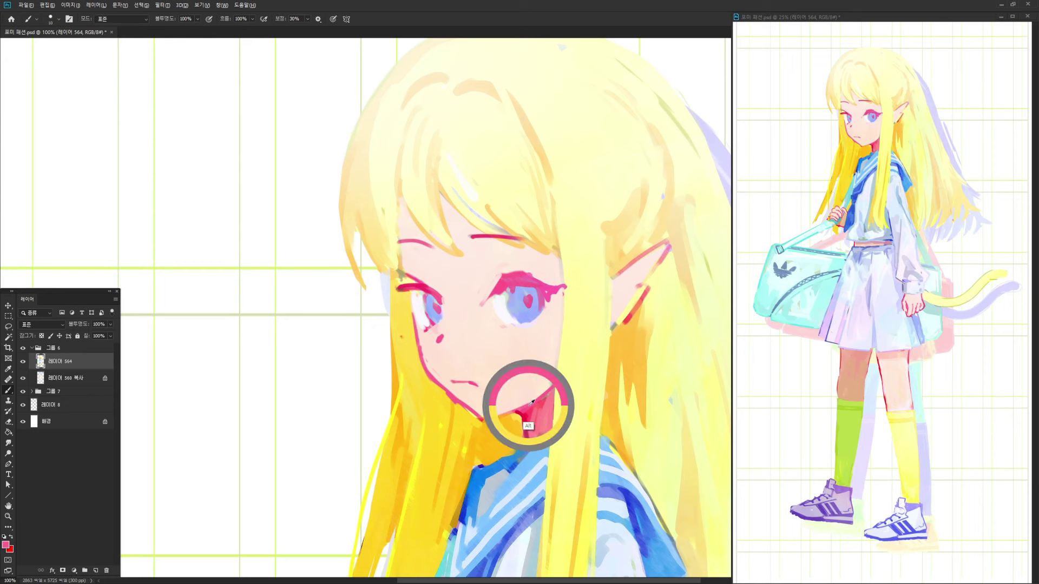
pyautogui.moveTo(568, 406); pyautogui.dragTo(567, 390)
pyautogui.keyDown('alt'); pyautogui.click(513, 401); pyautogui.keyUp('alt')
pyautogui.moveTo(512, 412); pyautogui.dragTo(520, 427)
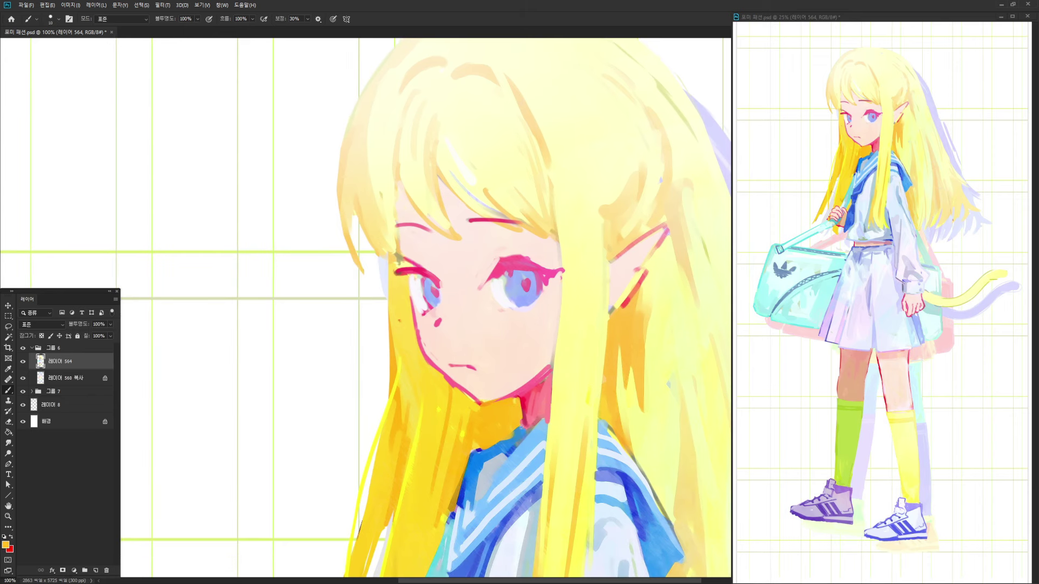
# Refine the far eye's outline and inner corner with sampled skin, pink and eye colours
pyautogui.moveTo(508, 336); pyautogui.dragTo(510, 360)
pyautogui.keyDown('alt'); pyautogui.click(547, 325); pyautogui.keyUp('alt')
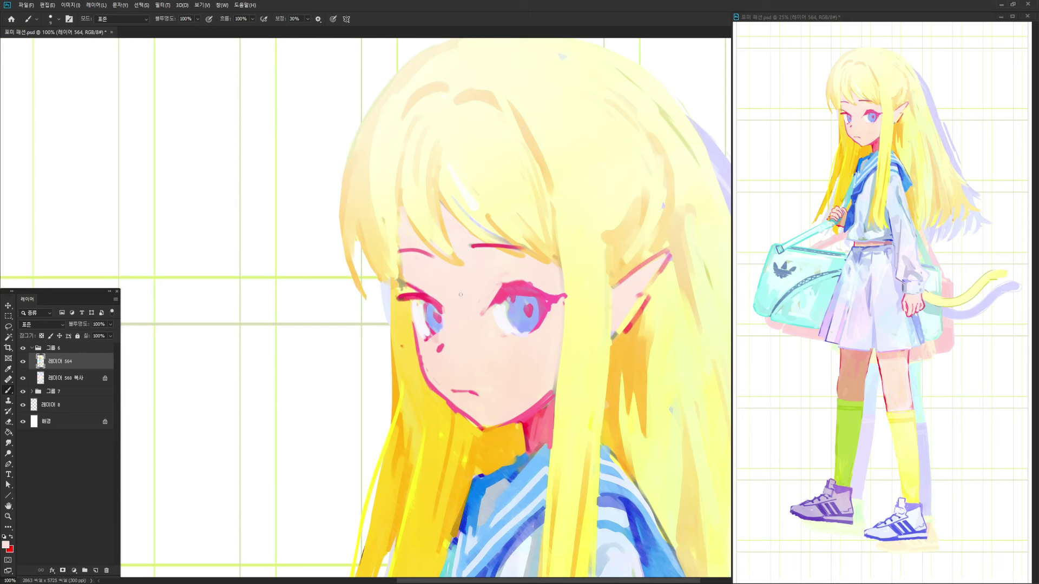
pyautogui.keyDown('alt'); pyautogui.click(442, 306); pyautogui.keyUp('alt')
pyautogui.moveTo(443, 308); pyautogui.dragTo(435, 341)
pyautogui.keyDown('alt'); pyautogui.click(451, 317); pyautogui.keyUp('alt')
pyautogui.keyDown('alt'); pyautogui.click(445, 334); pyautogui.keyUp('alt')
pyautogui.keyDown('alt'); pyautogui.click(466, 423); pyautogui.keyUp('alt')
# Reshape the near eye's upper lash with an eyelid crease and lash tips in sampled pink and skin tones
pyautogui.keyDown('alt'); pyautogui.click(509, 286); pyautogui.keyUp('alt')
pyautogui.keyDown('alt'); pyautogui.click(487, 300); pyautogui.keyUp('alt')
pyautogui.keyDown('alt'); pyautogui.click(515, 291); pyautogui.keyUp('alt')
pyautogui.keyDown('alt'); pyautogui.click(513, 291); pyautogui.keyUp('alt')
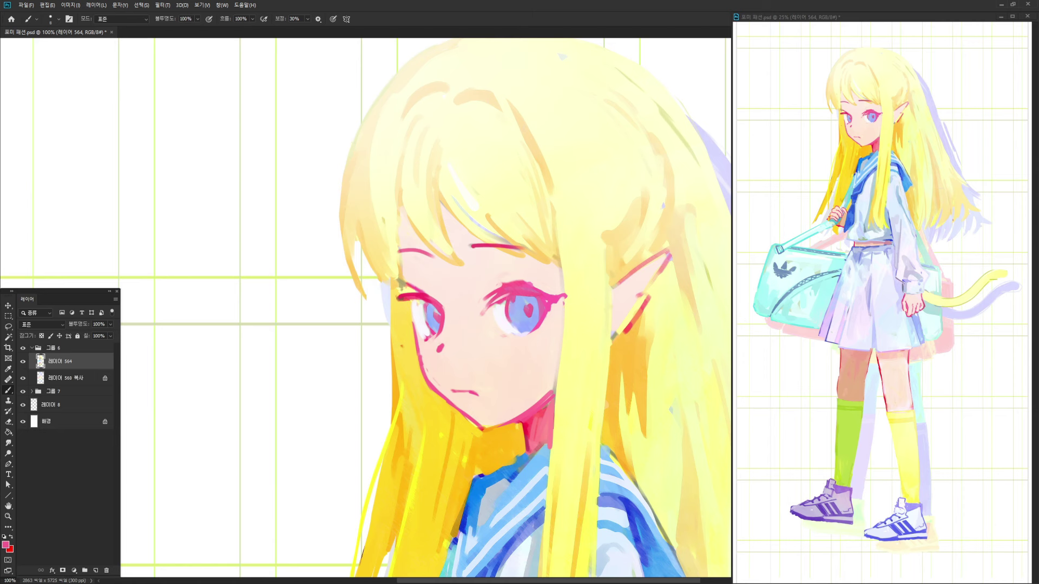
pyautogui.keyDown('alt'); pyautogui.click(505, 321); pyautogui.keyUp('alt')
pyautogui.keyDown('alt'); pyautogui.click(428, 338); pyautogui.keyUp('alt')
pyautogui.keyDown('alt'); pyautogui.click(514, 292); pyautogui.keyUp('alt')
# Choose a darker magenta at full brush opacity and deepen the shading inside both irises
pyautogui.press('0')
pyautogui.press(']')
pyautogui.press(']')
pyautogui.press('n')
pyautogui.click(717, 385)
pyautogui.click(808, 364)
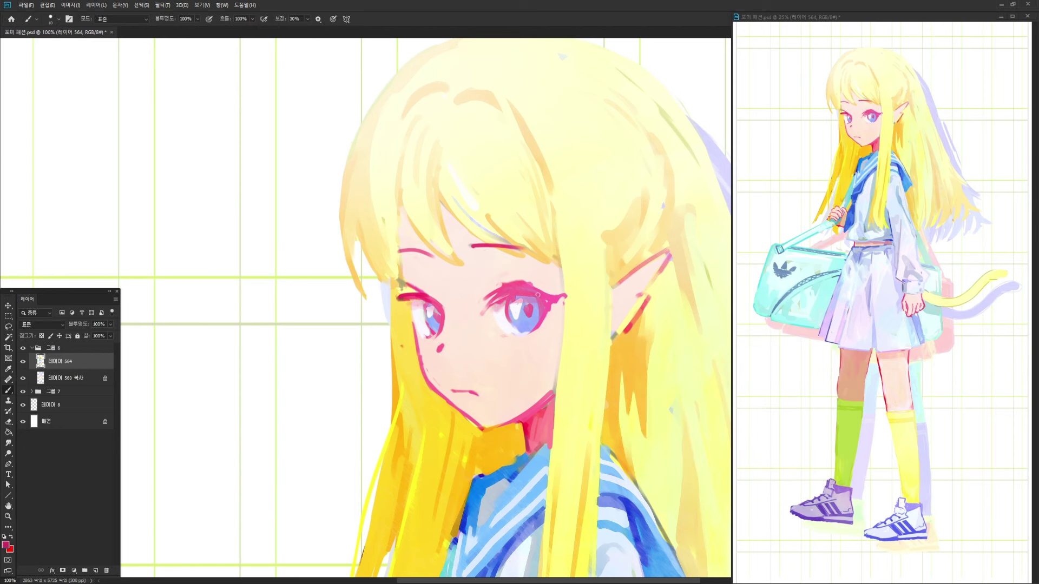
# Sharpen the lashes of both eyes and clean the hair strand's edge beside the near eye with pale yellow
pyautogui.press('[')
pyautogui.keyDown('alt'); pyautogui.click(396, 297); pyautogui.keyUp('alt')
pyautogui.keyDown('alt'); pyautogui.click(530, 285); pyautogui.keyUp('alt')
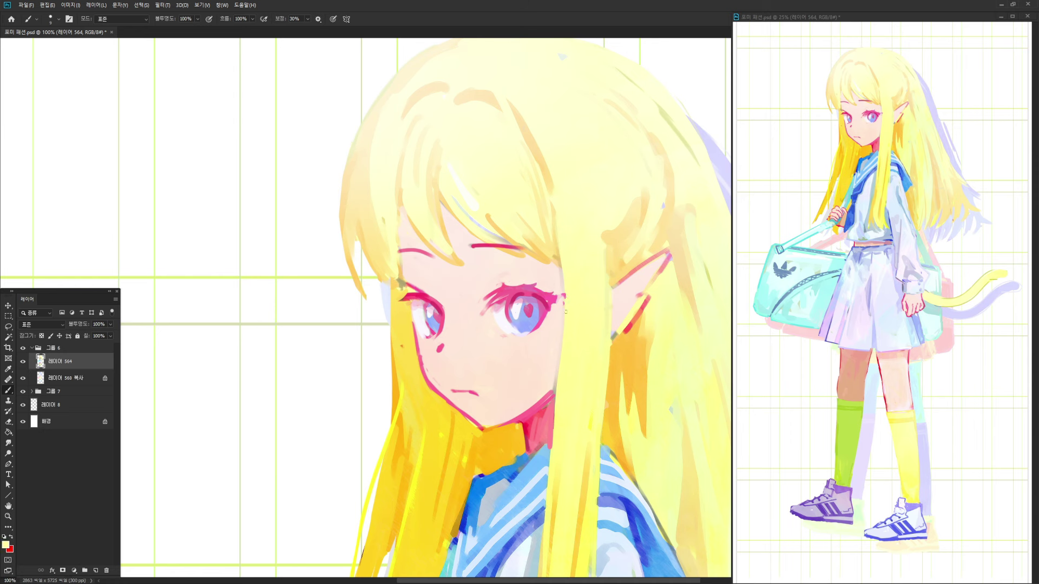
pyautogui.keyDown('alt'); pyautogui.click(569, 273); pyautogui.keyUp('alt')
pyautogui.moveTo(558, 367); pyautogui.dragTo(561, 278)
# Redraw the pointed ear larger with red outlines and fill it with sampled skin colour
pyautogui.keyDown('alt'); pyautogui.click(631, 306); pyautogui.keyUp('alt')
pyautogui.moveTo(613, 286); pyautogui.dragTo(683, 256)
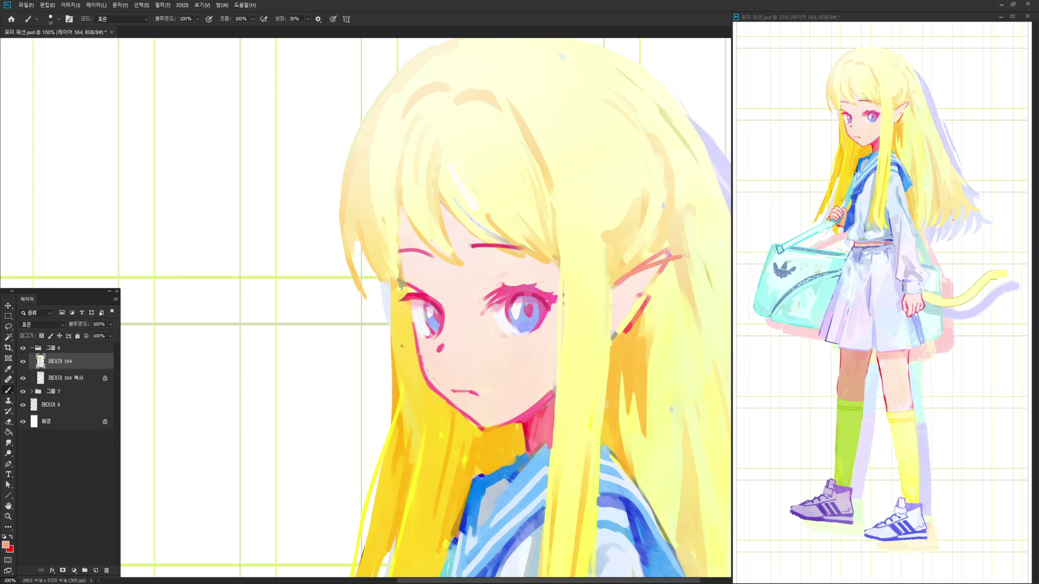
pyautogui.keyDown('alt'); pyautogui.click(628, 341); pyautogui.keyUp('alt')
pyautogui.moveTo(612, 336)
pyautogui.mouseDown()
pyautogui.moveTo(684, 265)
pyautogui.moveTo(652, 305)
pyautogui.mouseUp()
pyautogui.keyDown('alt'); pyautogui.click(645, 290); pyautogui.keyUp('alt')
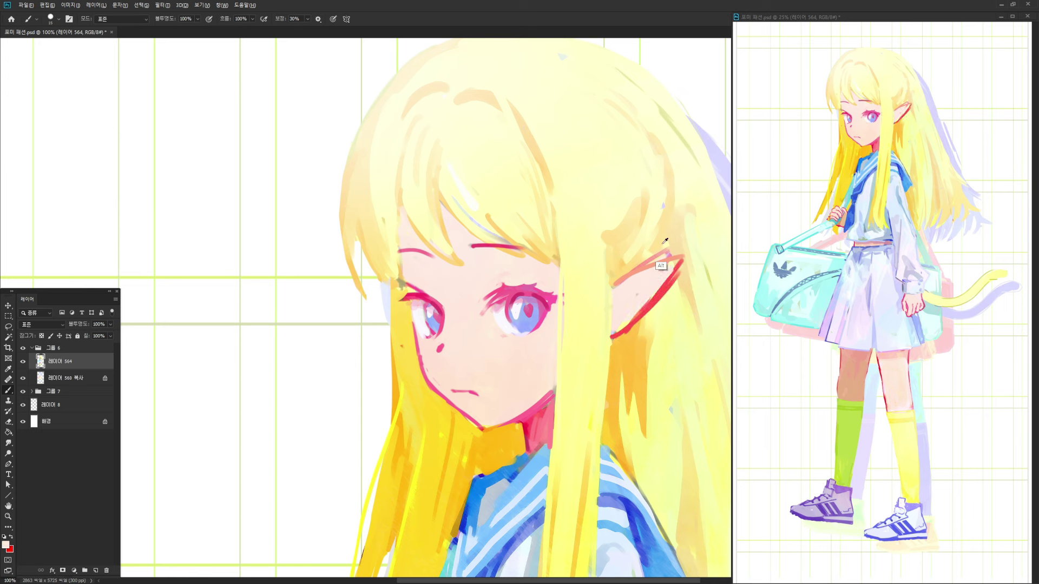
pyautogui.moveTo(630, 271)
pyautogui.mouseDown()
pyautogui.moveTo(680, 252)
pyautogui.moveTo(640, 325)
pyautogui.mouseUp()
pyautogui.keyDown('alt'); pyautogui.click(652, 282); pyautogui.keyUp('alt')
pyautogui.keyDown('alt'); pyautogui.click(669, 301); pyautogui.keyUp('alt')
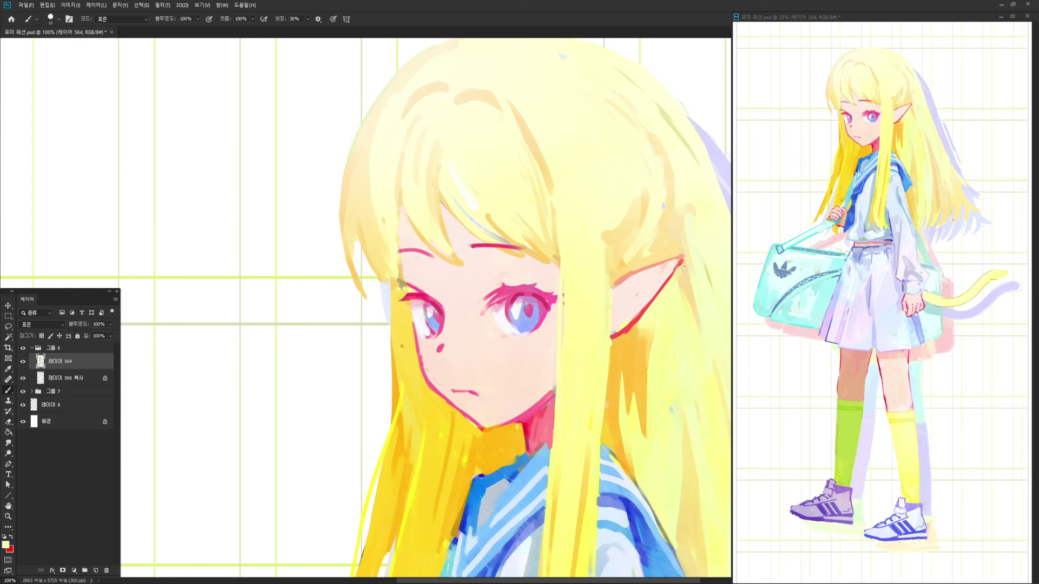
# Repaint the hair behind and below the ear with sampled pale and warm yellows, using a larger brush
pyautogui.keyDown('alt'); pyautogui.click(683, 272); pyautogui.keyUp('alt')
pyautogui.keyDown('alt'); pyautogui.click(650, 329); pyautogui.keyUp('alt')
pyautogui.press(']')
pyautogui.moveTo(674, 278); pyautogui.dragTo(654, 405)
pyautogui.keyDown('alt'); pyautogui.click(675, 426); pyautogui.keyUp('alt')
pyautogui.moveTo(670, 297)
pyautogui.mouseDown()
pyautogui.moveTo(673, 426)
pyautogui.moveTo(657, 373)
pyautogui.mouseUp()
# Paint salmon shading inside the ear and tidy its lower edge with sampled tones
pyautogui.keyDown('alt'); pyautogui.click(624, 322); pyautogui.keyUp('alt')
pyautogui.moveTo(628, 316)
pyautogui.mouseDown()
pyautogui.moveTo(608, 330)
pyautogui.moveTo(655, 281)
pyautogui.mouseUp()
pyautogui.moveTo(623, 318); pyautogui.dragTo(612, 336)
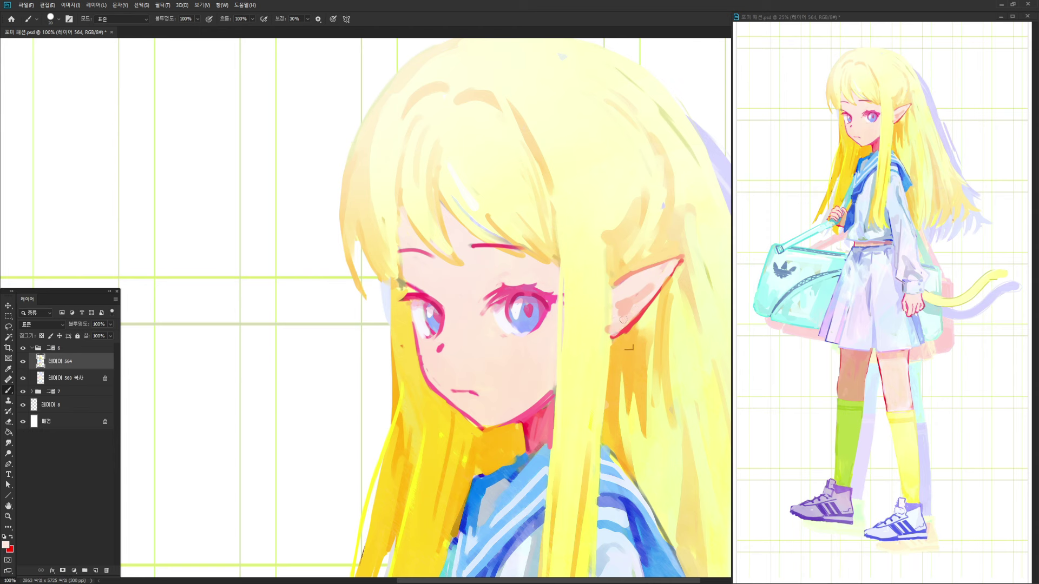
pyautogui.keyDown('alt'); pyautogui.click(600, 328); pyautogui.keyUp('alt')
pyautogui.keyDown('alt'); pyautogui.click(496, 337); pyautogui.keyUp('alt')
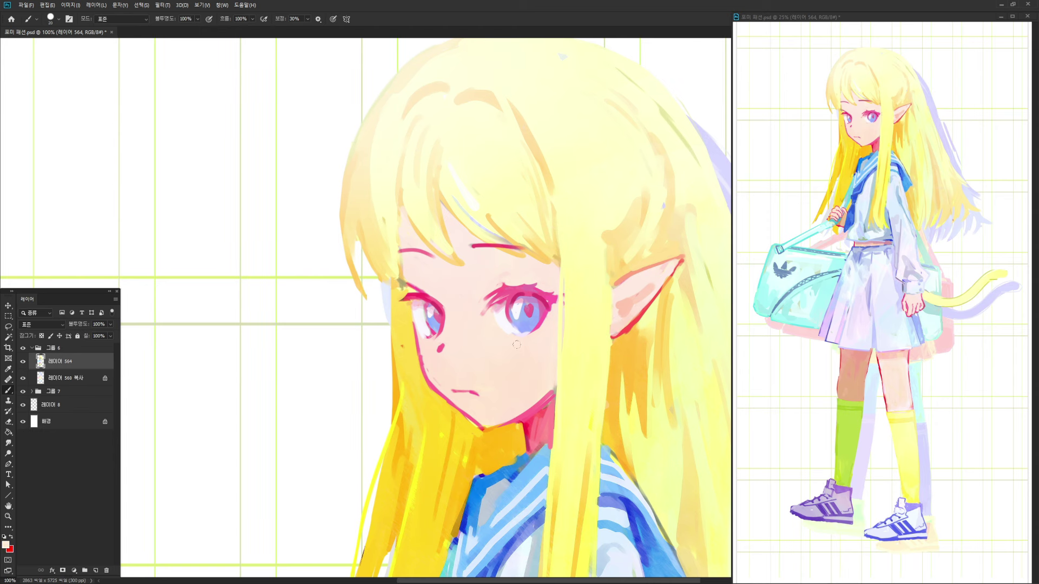
# Hatch salmon blush strokes onto the near cheek at 20% opacity and break them up with sampled skin colour at full opacity
pyautogui.keyDown('alt'); pyautogui.click(543, 330); pyautogui.keyUp('alt')
pyautogui.press('2')
pyautogui.press('[')
pyautogui.moveTo(501, 344)
pyautogui.mouseDown()
pyautogui.moveTo(484, 373)
pyautogui.moveTo(498, 349)
pyautogui.mouseUp()
pyautogui.moveTo(496, 379)
pyautogui.mouseDown()
pyautogui.moveTo(513, 347)
pyautogui.moveTo(531, 347)
pyautogui.mouseUp()
pyautogui.moveTo(530, 374); pyautogui.dragTo(546, 346)
pyautogui.keyDown('alt'); pyautogui.click(476, 362); pyautogui.keyUp('alt')
pyautogui.press(']')
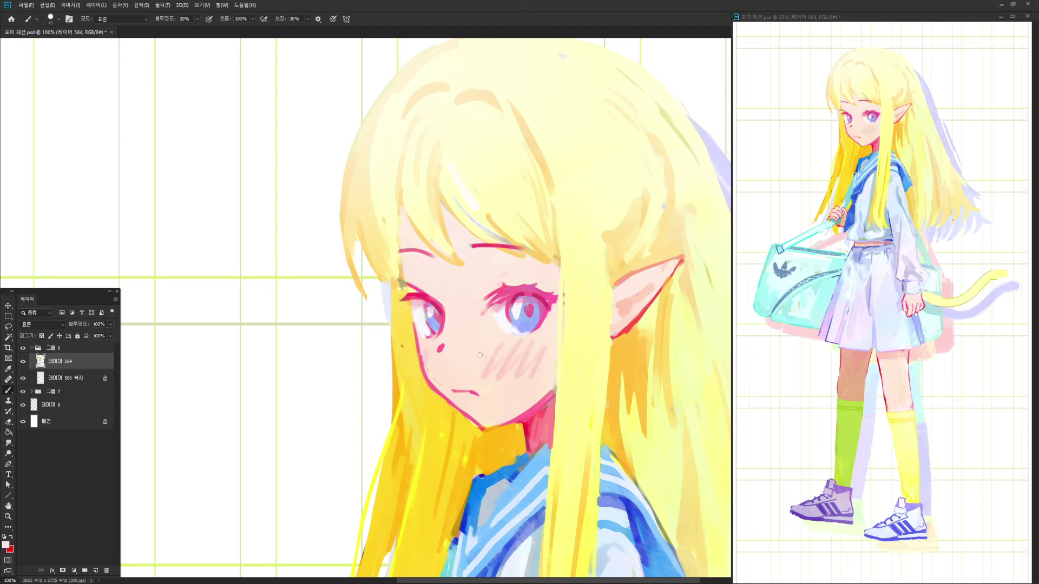
pyautogui.press('0')
pyautogui.press(']')
pyautogui.moveTo(490, 376); pyautogui.dragTo(537, 392)
pyautogui.keyDown('alt'); pyautogui.click(511, 383); pyautogui.keyUp('alt')
# Adjust the crimson sampled at the far eye and accent the far eye's lashes with the deeper tone
pyautogui.keyDown('alt'); pyautogui.click(440, 311); pyautogui.keyUp('alt')
pyautogui.press('n')
pyautogui.click(724, 387)
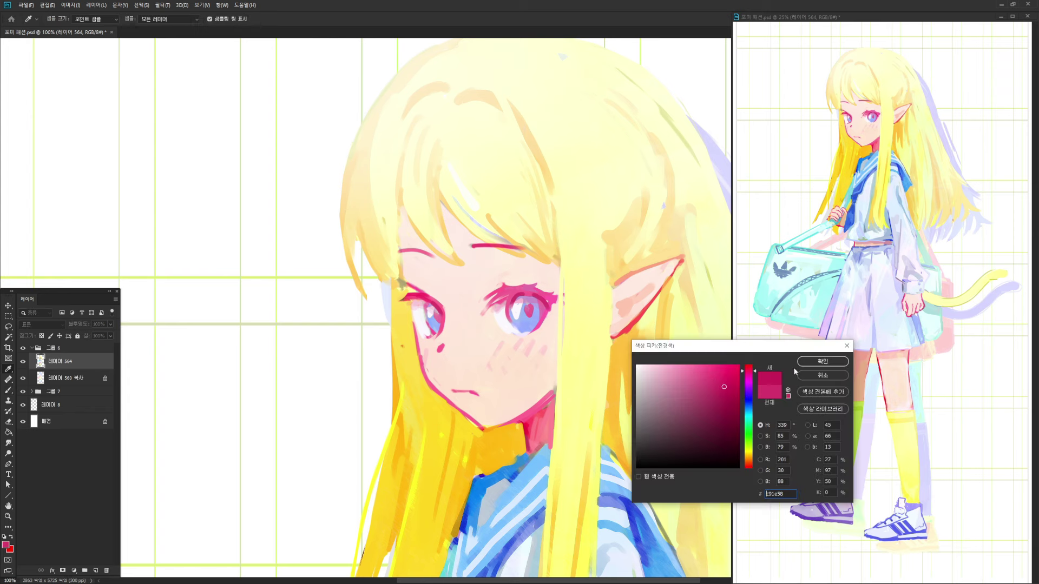
pyautogui.click(818, 364)
pyautogui.click(820, 361)
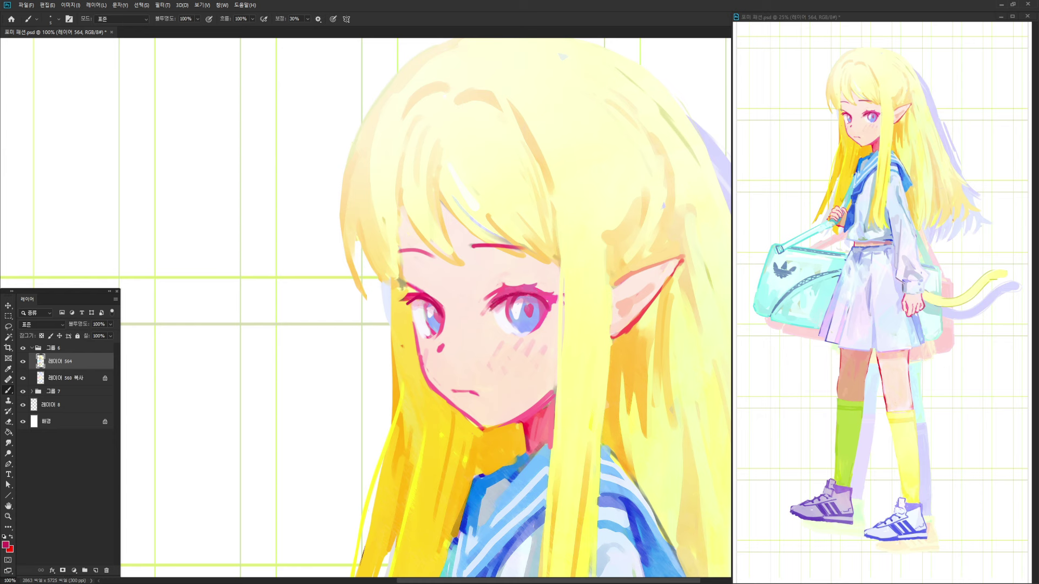
# Repaint both irises from periwinkle to bright cyan, using a light cyan and a deeper turquoise
pyautogui.keyDown('alt'); pyautogui.click(536, 333); pyautogui.keyUp('alt')
pyautogui.keyDown('alt'); pyautogui.click(529, 321); pyautogui.keyUp('alt')
pyautogui.press('n')
pyautogui.click(748, 414)
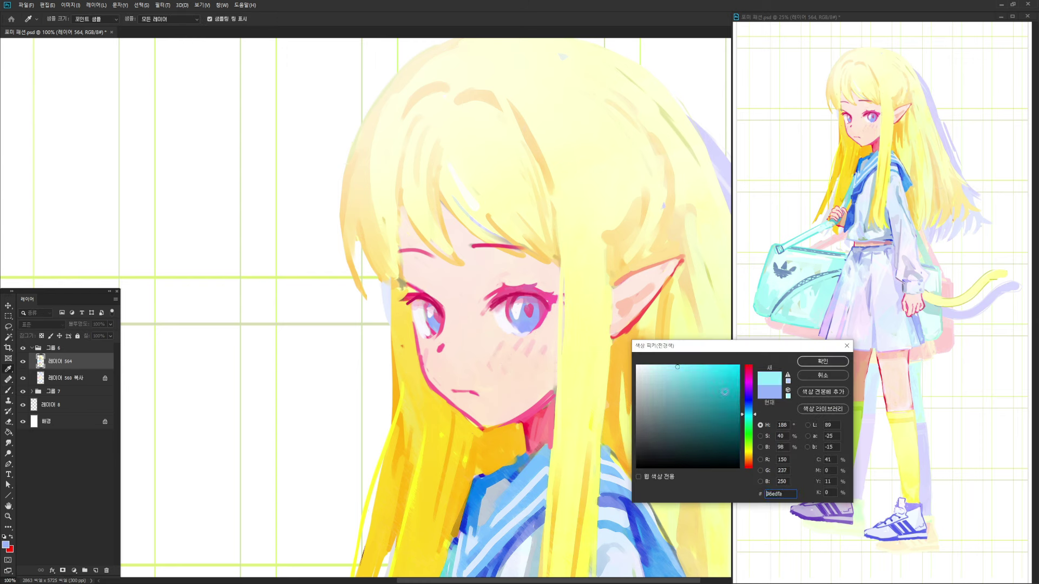
pyautogui.click(701, 365)
pyautogui.click(807, 361)
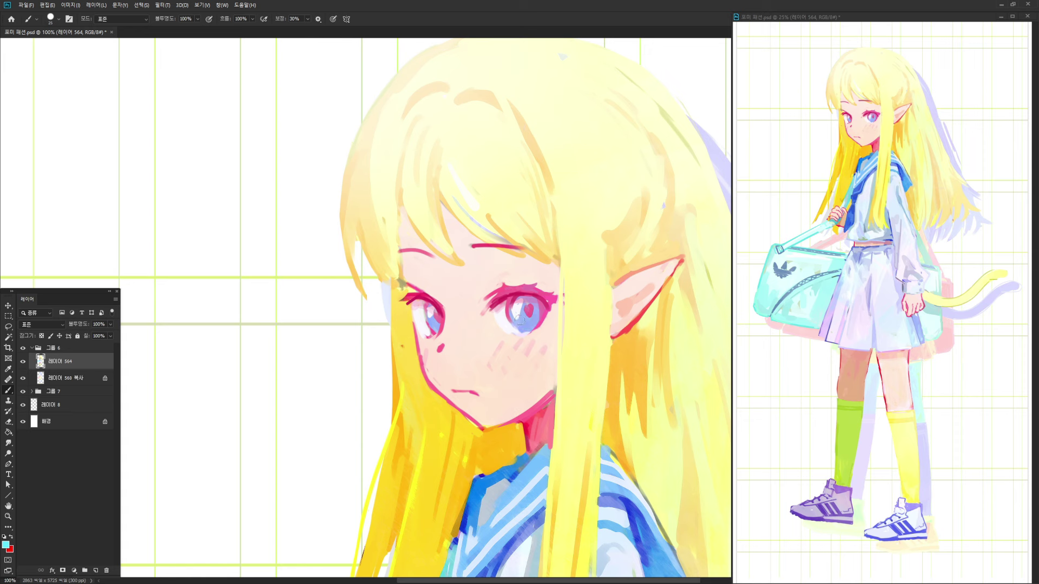
pyautogui.press('n')
pyautogui.click(717, 373)
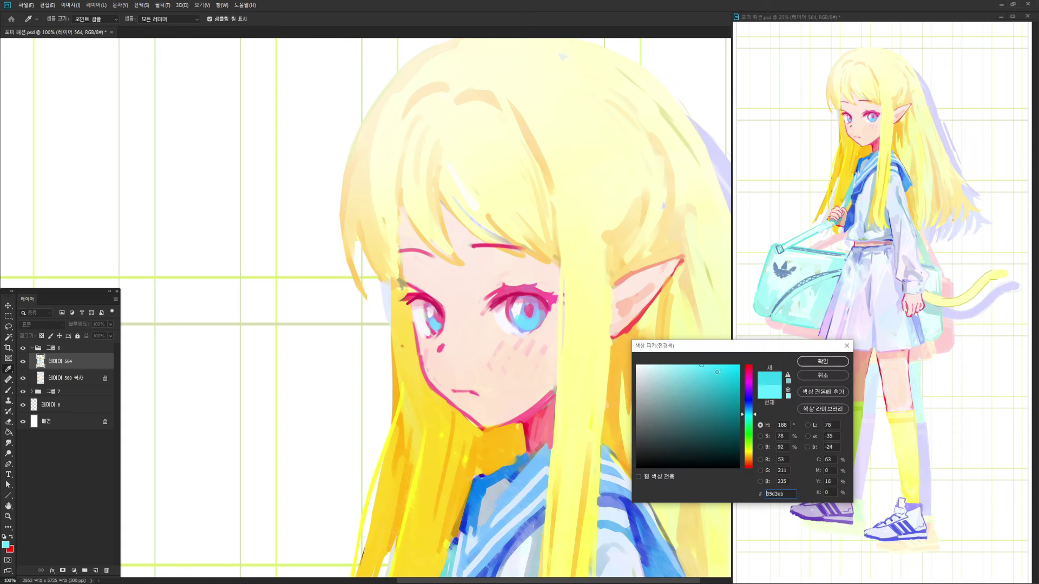
pyautogui.moveTo(750, 415); pyautogui.dragTo(750, 418)
pyautogui.click(807, 361)
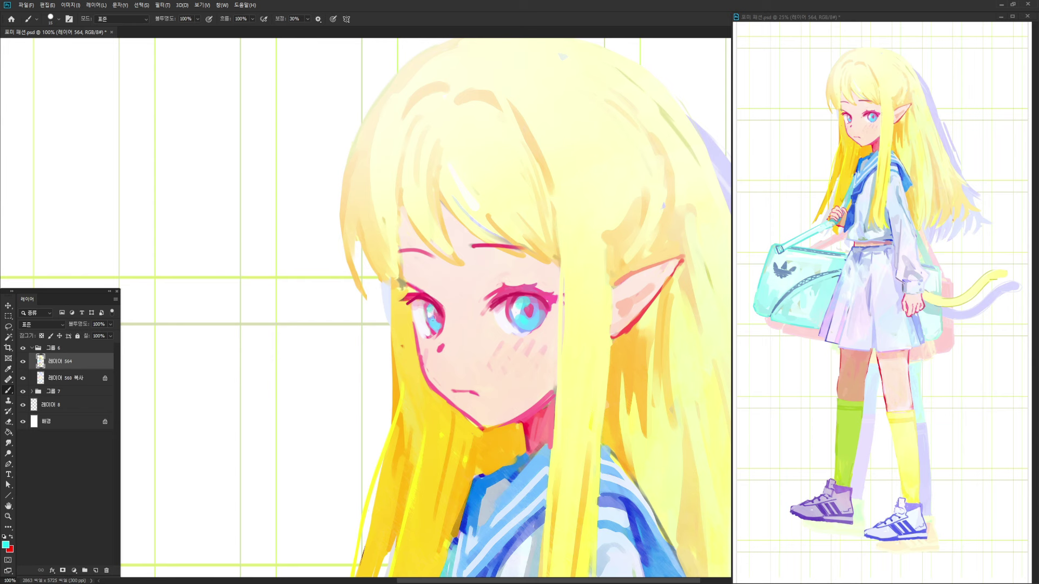
# Add near-white highlights and small sparkle marks to both irises
pyautogui.press('n')
pyautogui.click(639, 365)
pyautogui.click(819, 363)
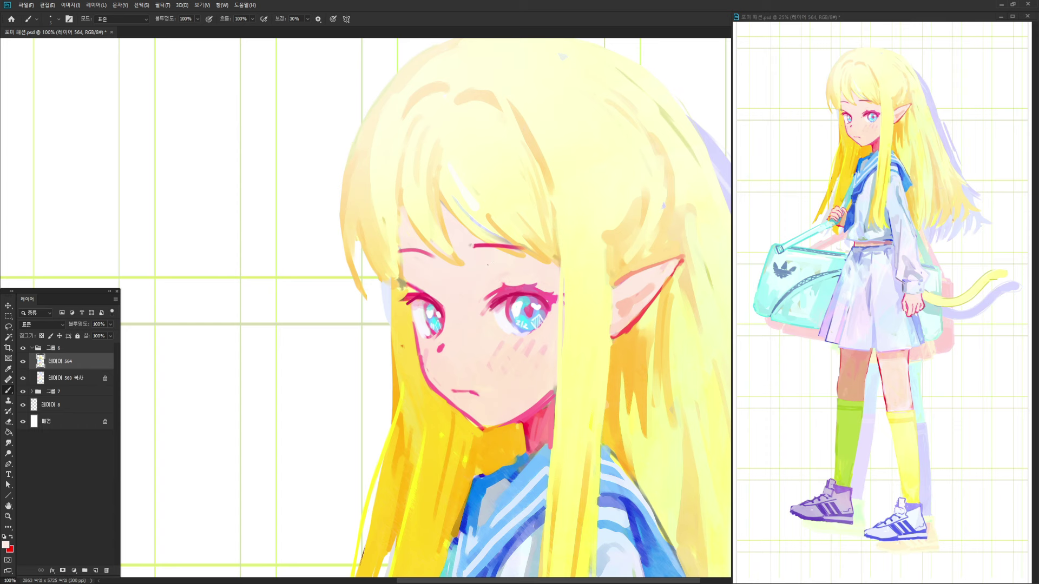
# Redraw the near eyebrow as a slanted magenta stroke and rework the far eyebrow, cleaning around them with sampled skin colour
pyautogui.keyDown('alt'); pyautogui.click(507, 237); pyautogui.keyUp('alt')
pyautogui.moveTo(494, 246); pyautogui.dragTo(547, 254)
pyautogui.press('[')
pyautogui.moveTo(480, 259); pyautogui.dragTo(528, 242)
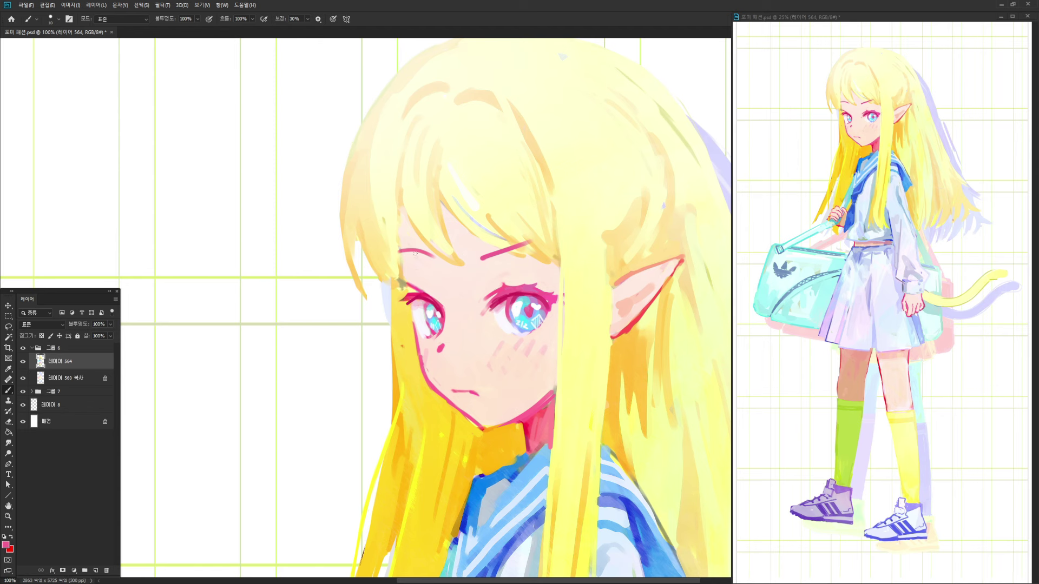
pyautogui.keyDown('alt'); pyautogui.click(409, 265); pyautogui.keyUp('alt')
pyautogui.moveTo(406, 252); pyautogui.dragTo(433, 255)
pyautogui.keyDown('alt'); pyautogui.click(440, 266); pyautogui.keyUp('alt')
# Lasso the face edges under the fringe and beside the side lock, copy them to a new layer, lower its brightness, and merge it down
pyautogui.press('l')
pyautogui.moveTo(399, 247)
pyautogui.mouseDown()
pyautogui.moveTo(406, 207)
pyautogui.moveTo(455, 220)
pyautogui.moveTo(442, 213)
pyautogui.moveTo(460, 269)
pyautogui.moveTo(548, 261)
pyautogui.moveTo(548, 404)
pyautogui.moveTo(563, 255)
pyautogui.moveTo(555, 263)
pyautogui.mouseUp()
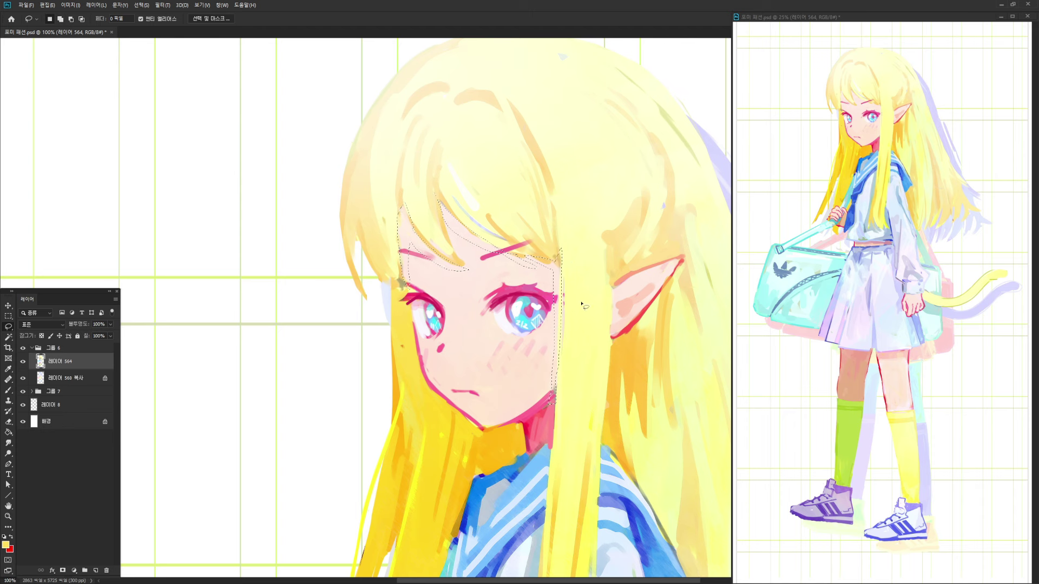
pyautogui.hotkey('ctrl', 'j')
pyautogui.hotkey('alt', 'i')
pyautogui.press('j')
pyautogui.press('c')
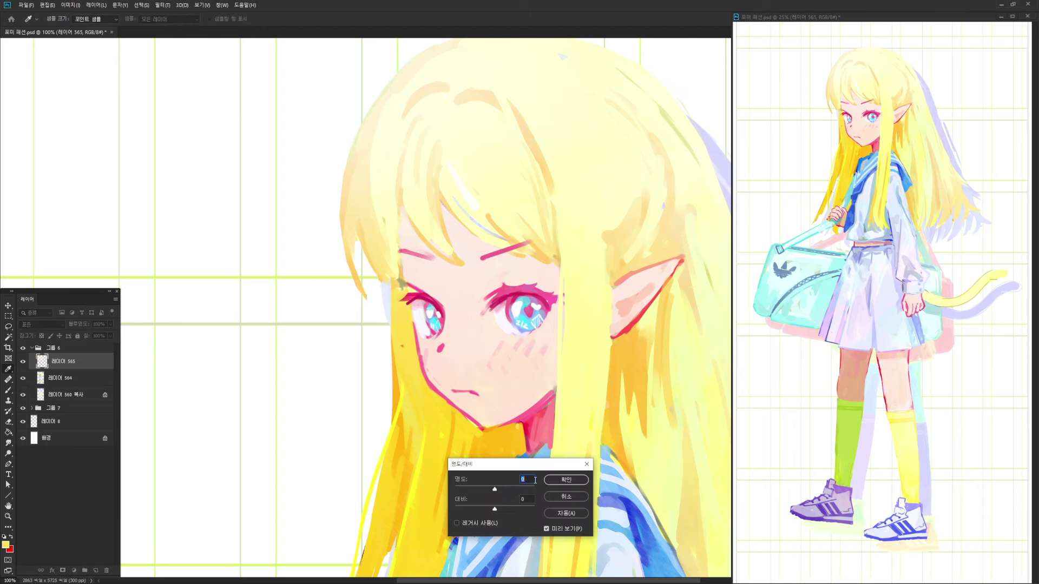
pyautogui.moveTo(495, 490); pyautogui.dragTo(475, 492)
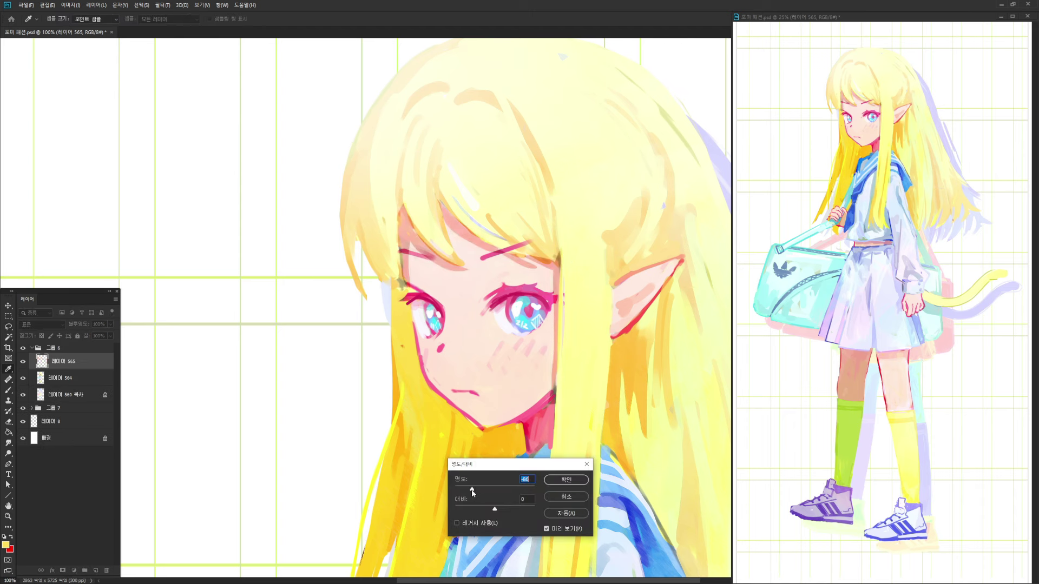
pyautogui.click(566, 480)
pyautogui.hotkey('ctrl', 'e')
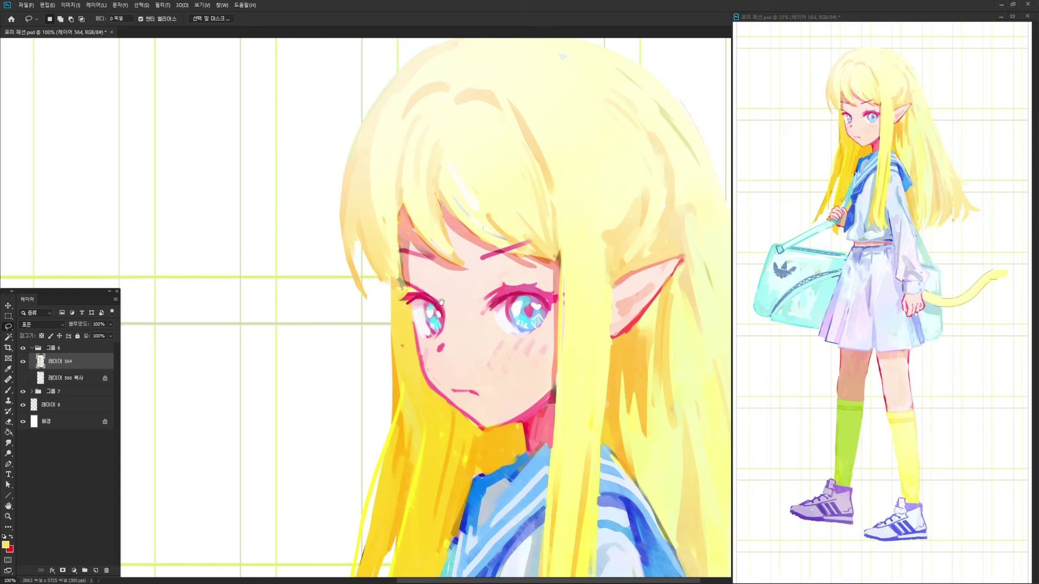
# Reshape the head and hair silhouette with the Liquify filter, using a brush size of 500
pyautogui.click(163, 5)
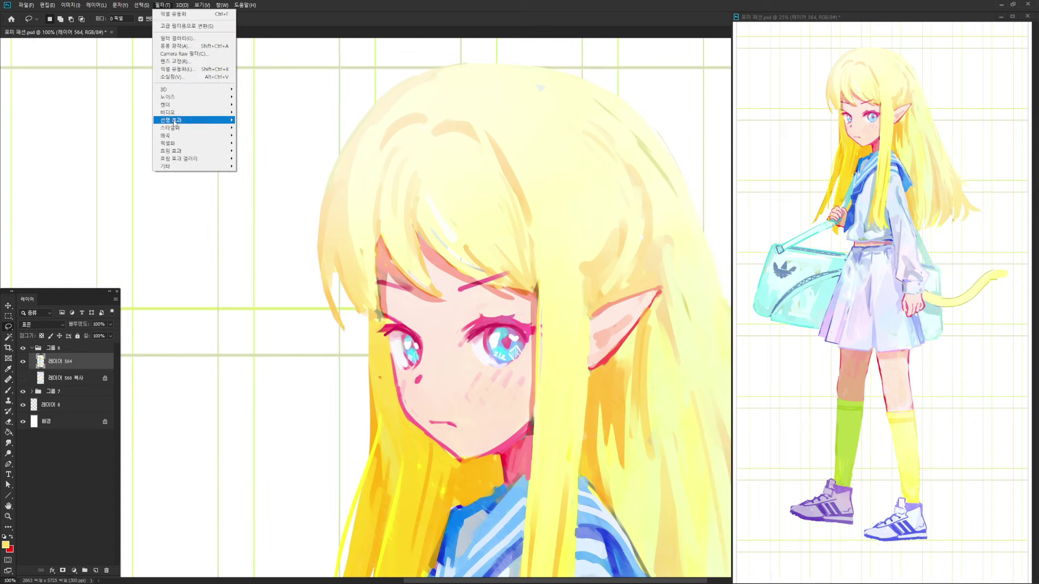
pyautogui.click(212, 68)
pyautogui.hotkey('ctrl', '+')
pyautogui.hotkey('ctrl', '+')
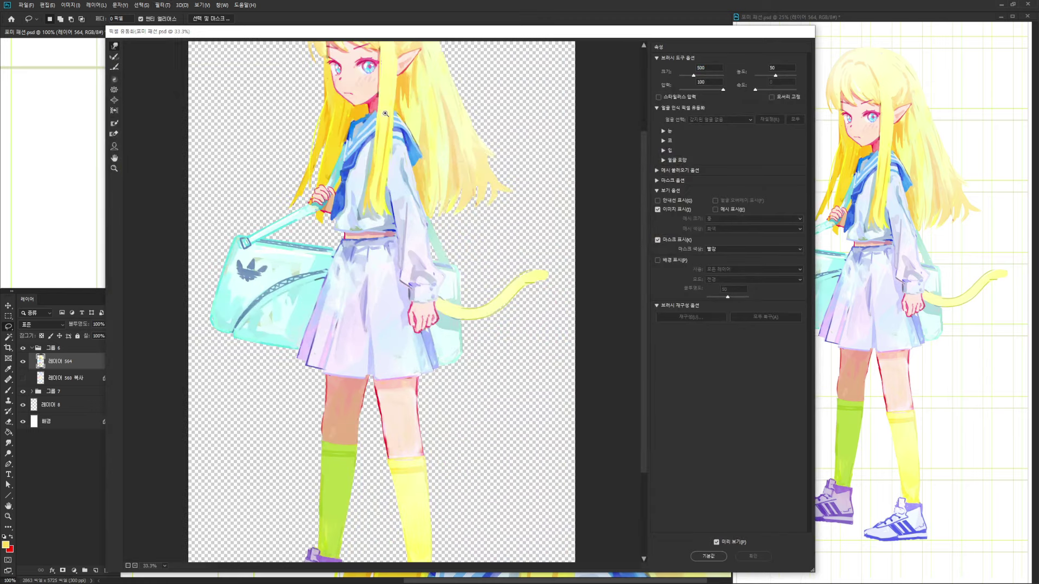
pyautogui.moveTo(385, 112); pyautogui.dragTo(430, 255)
pyautogui.moveTo(301, 105)
pyautogui.mouseDown()
pyautogui.moveTo(336, 81)
pyautogui.moveTo(294, 132)
pyautogui.moveTo(325, 98)
pyautogui.moveTo(355, 88)
pyautogui.moveTo(303, 104)
pyautogui.moveTo(280, 152)
pyautogui.moveTo(290, 173)
pyautogui.moveTo(318, 168)
pyautogui.mouseUp()
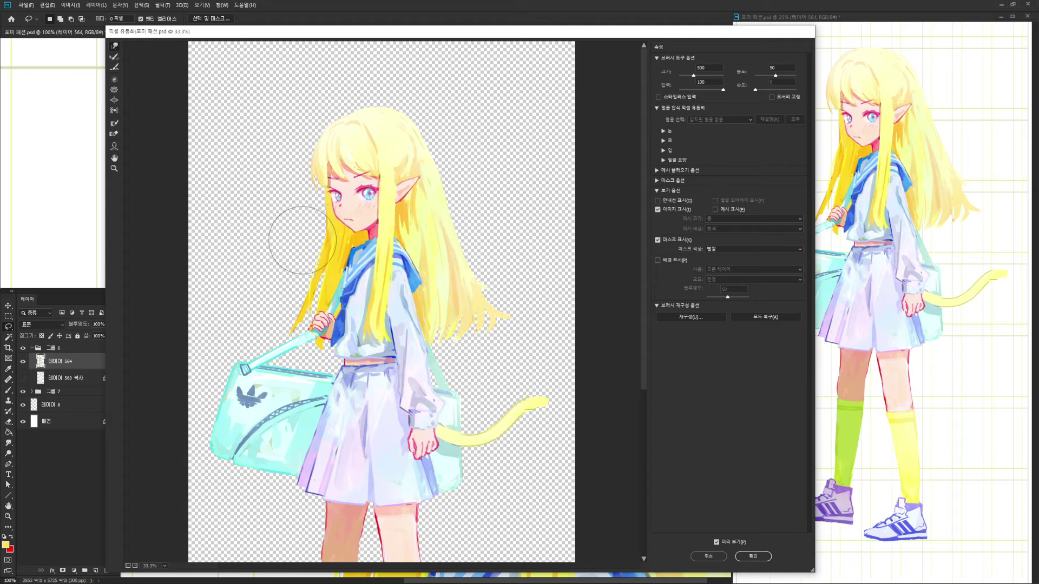
pyautogui.click(756, 557)
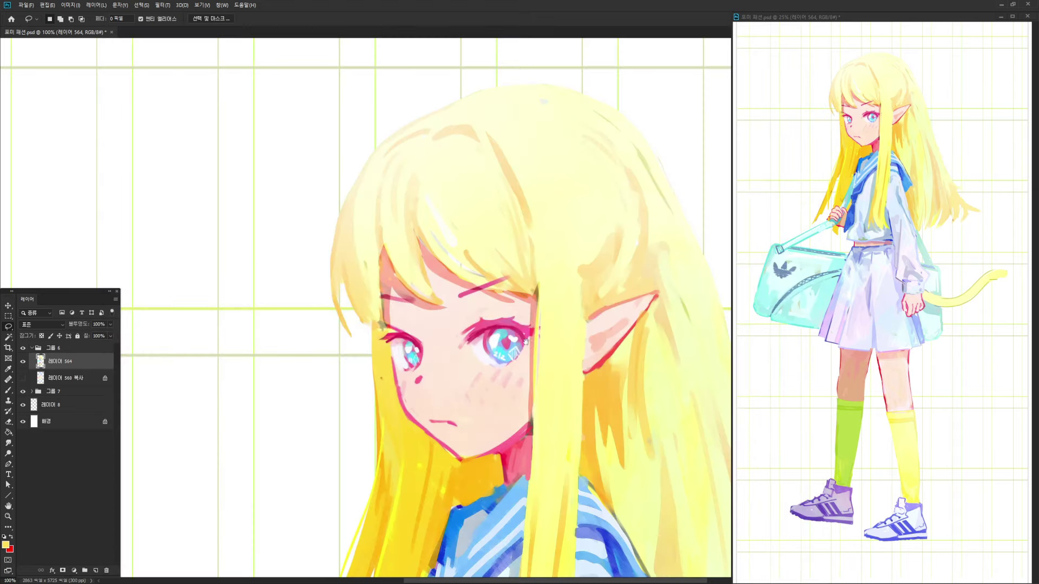
# Lasso the whole head and scale it up proportionally to about 104%
pyautogui.scroll(-2, 524, 325)
pyautogui.scroll(2, 517, 295)
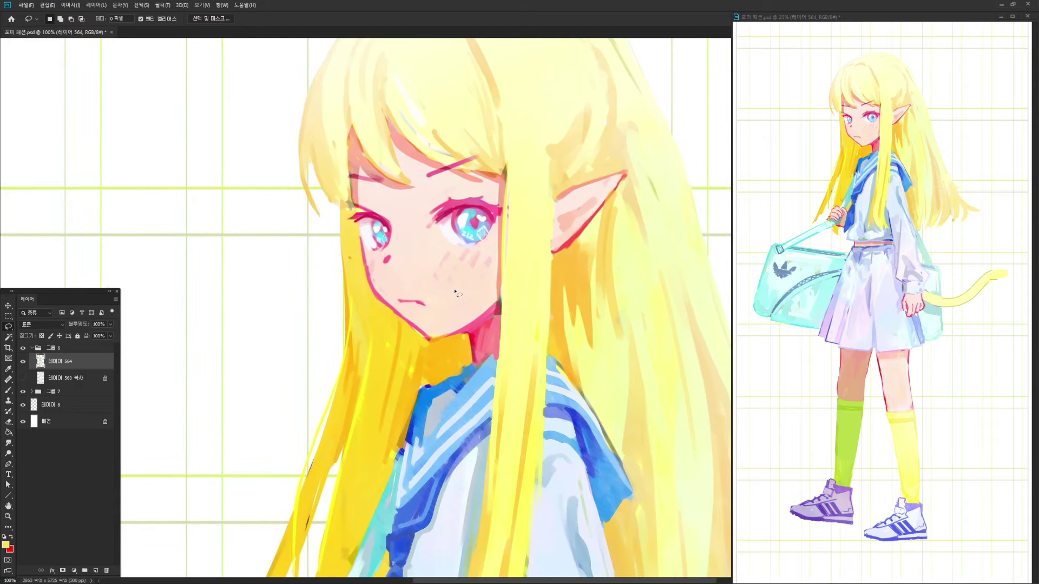
pyautogui.press('b')
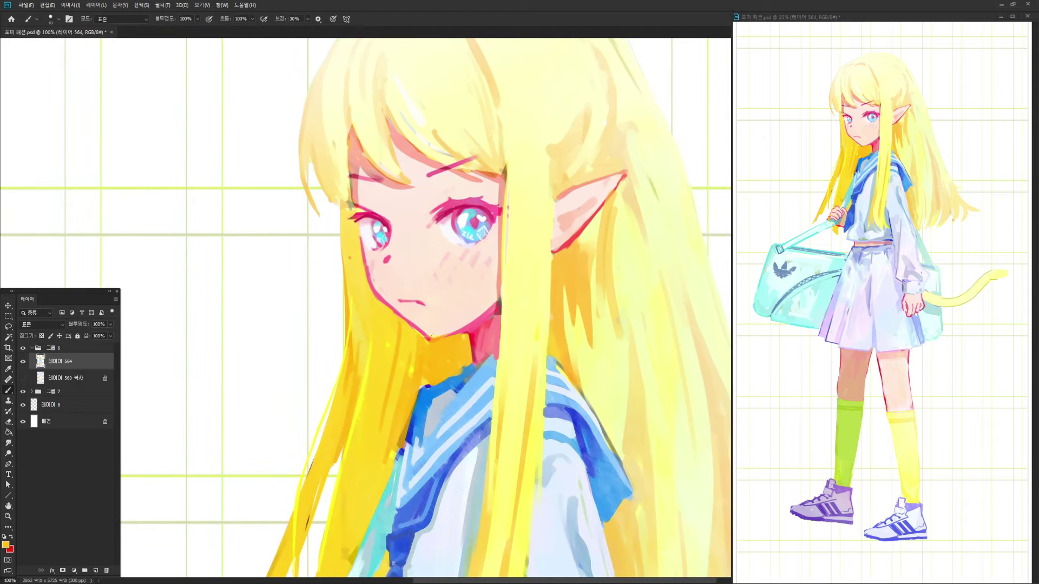
pyautogui.hotkey('ctrl', '-')
pyautogui.hotkey('ctrl', '-')
pyautogui.moveTo(527, 259); pyautogui.dragTo(504, 284)
pyautogui.press('l')
pyautogui.moveTo(398, 154)
pyautogui.mouseDown()
pyautogui.moveTo(414, 345)
pyautogui.moveTo(502, 144)
pyautogui.moveTo(409, 142)
pyautogui.mouseUp()
pyautogui.hotkey('ctrl', 't')
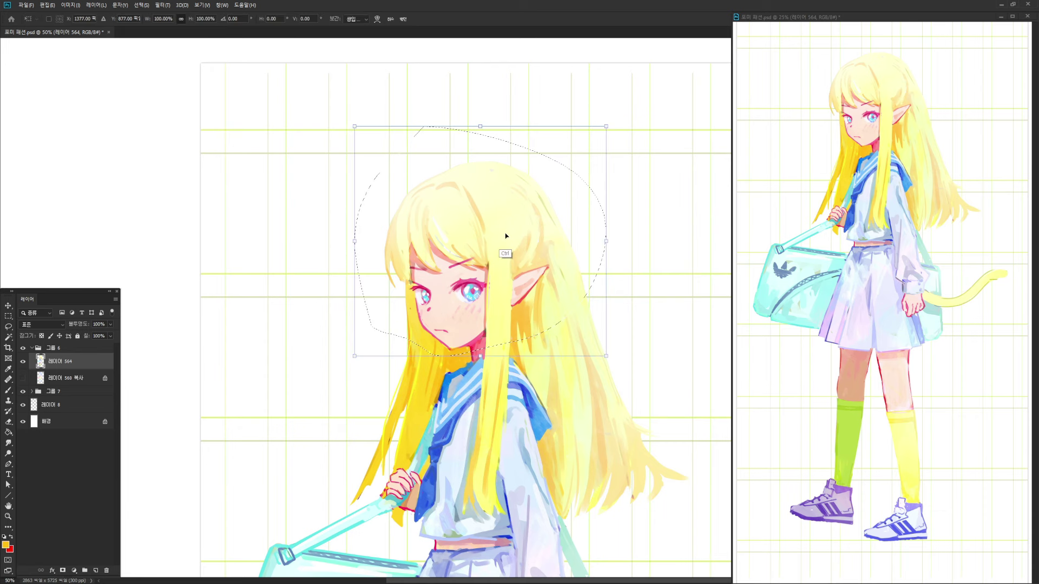
pyautogui.moveTo(487, 127); pyautogui.dragTo(490, 116)
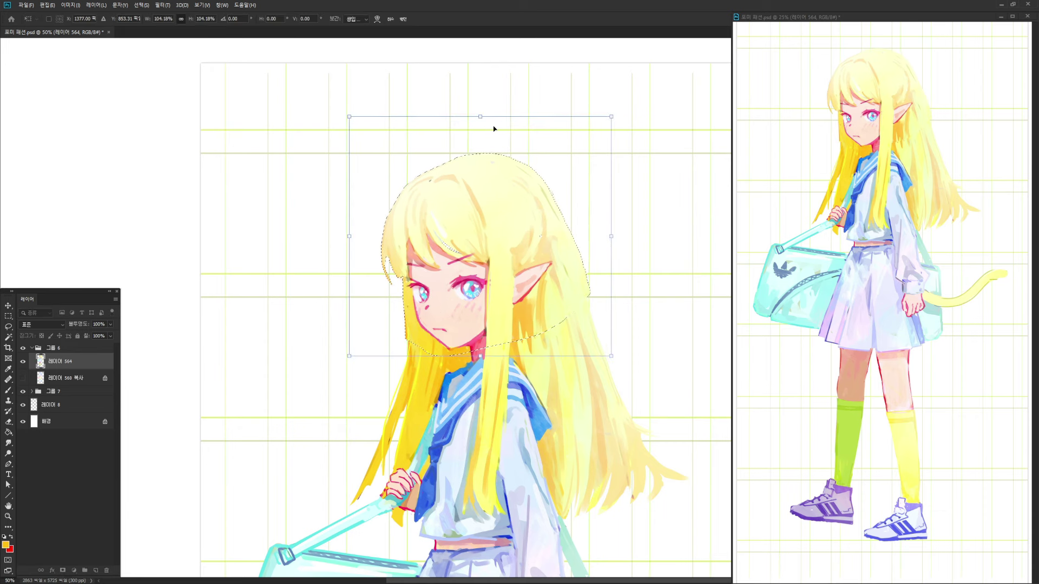
pyautogui.press('Return')
# Repaint the broken seams in the hair around the enlarged head with sampled yellow and orange tones
pyautogui.scroll(1, 517, 310)
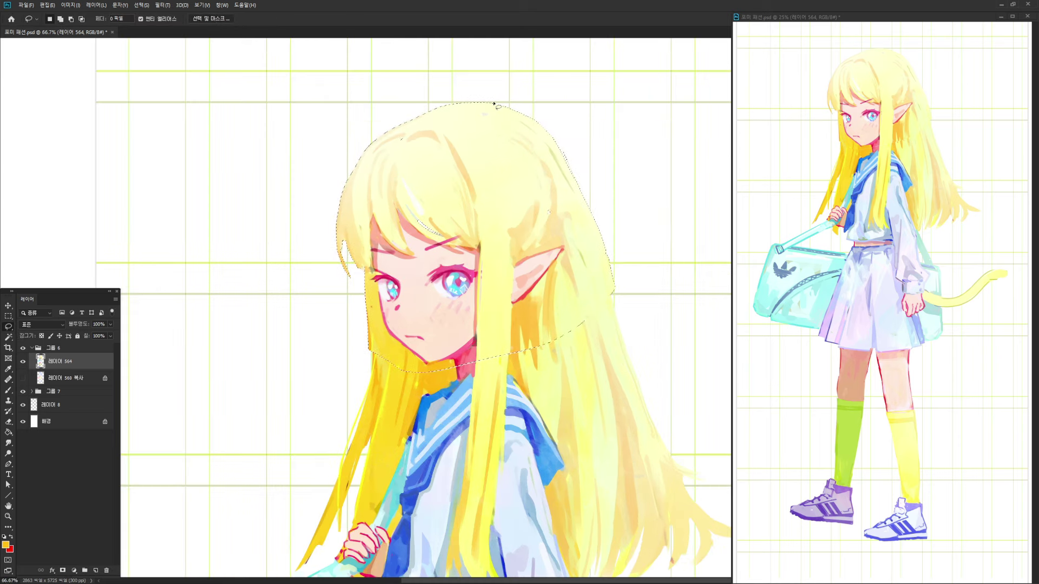
pyautogui.press('b')
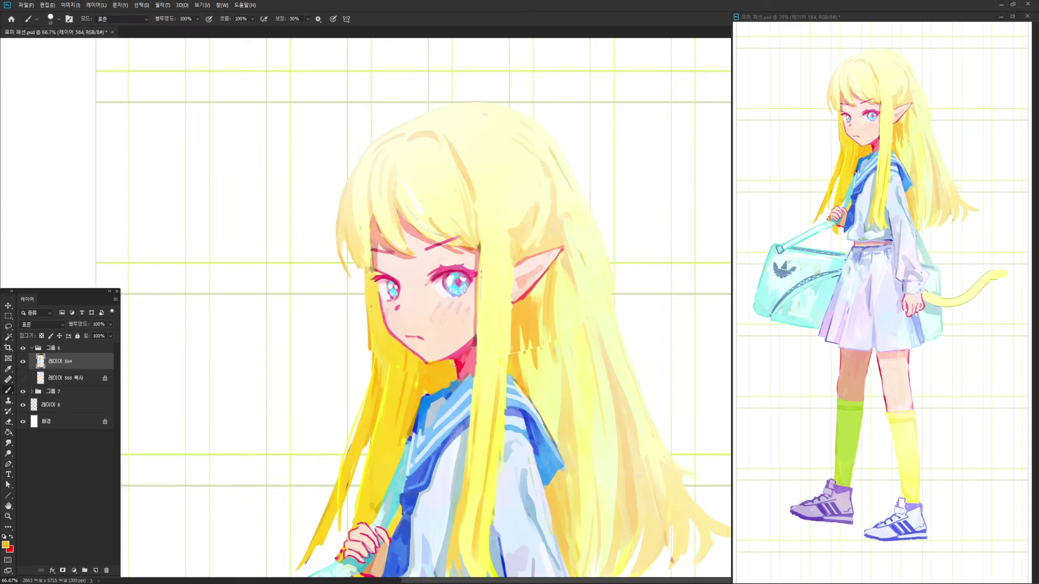
pyautogui.keyDown('alt'); pyautogui.click(381, 347); pyautogui.keyUp('alt')
pyautogui.keyDown('alt'); pyautogui.click(370, 336); pyautogui.keyUp('alt')
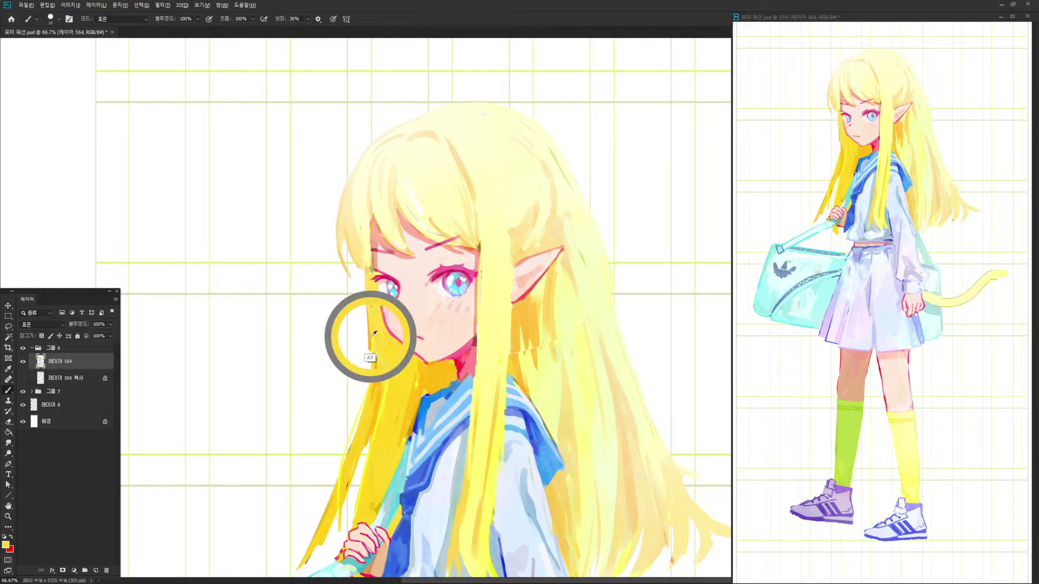
pyautogui.moveTo(372, 346); pyautogui.dragTo(361, 420)
pyautogui.press('[')
pyautogui.keyDown('alt'); pyautogui.click(368, 347); pyautogui.keyUp('alt')
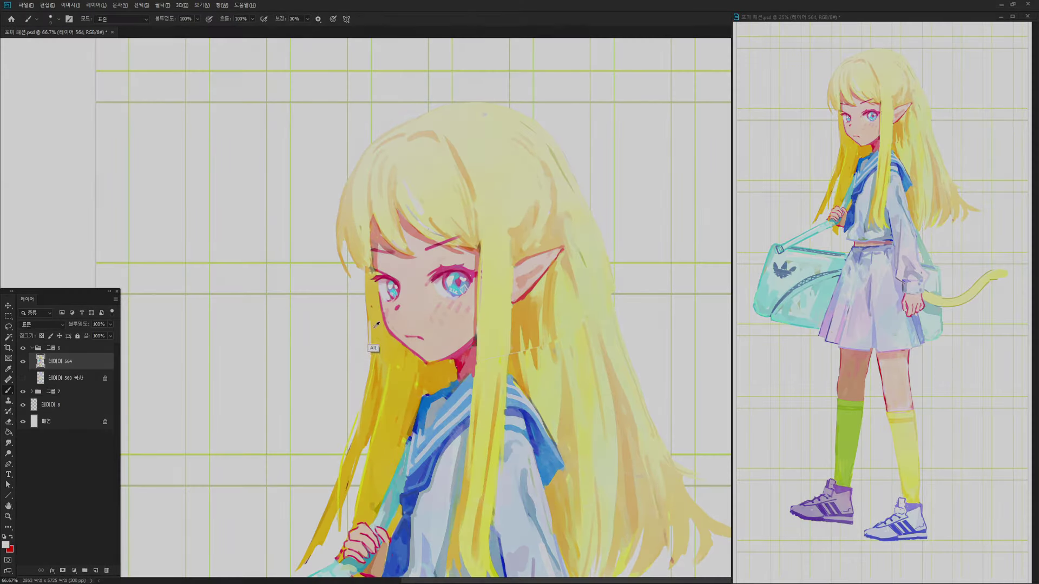
pyautogui.keyDown('alt'); pyautogui.click(372, 342); pyautogui.keyUp('alt')
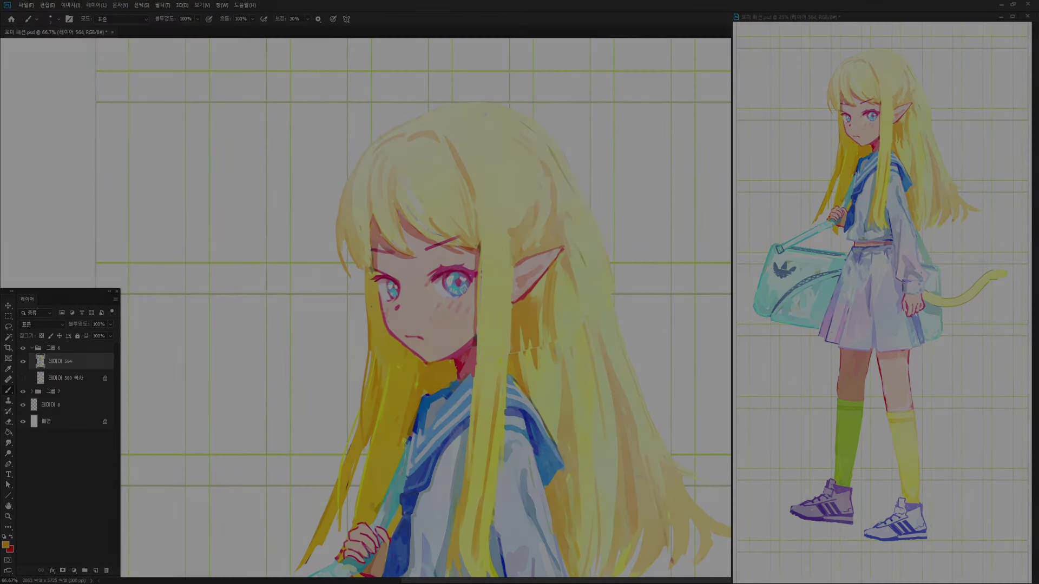
pyautogui.keyDown('alt'); pyautogui.click(515, 339); pyautogui.keyUp('alt')
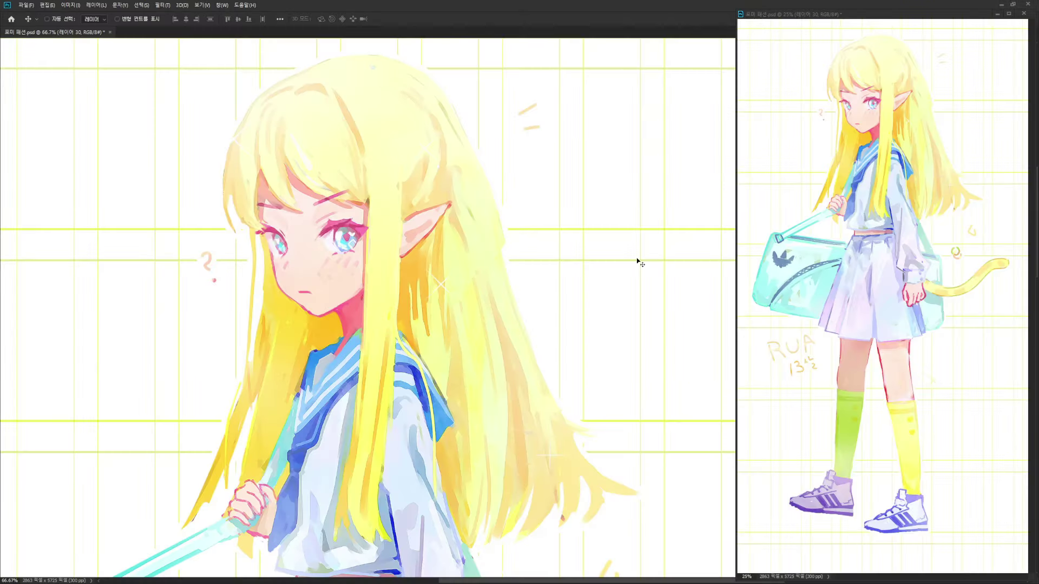
# Look over the illustration from the hair down to the shoes and back up to the face
pyautogui.scroll(-5, 623, 379)
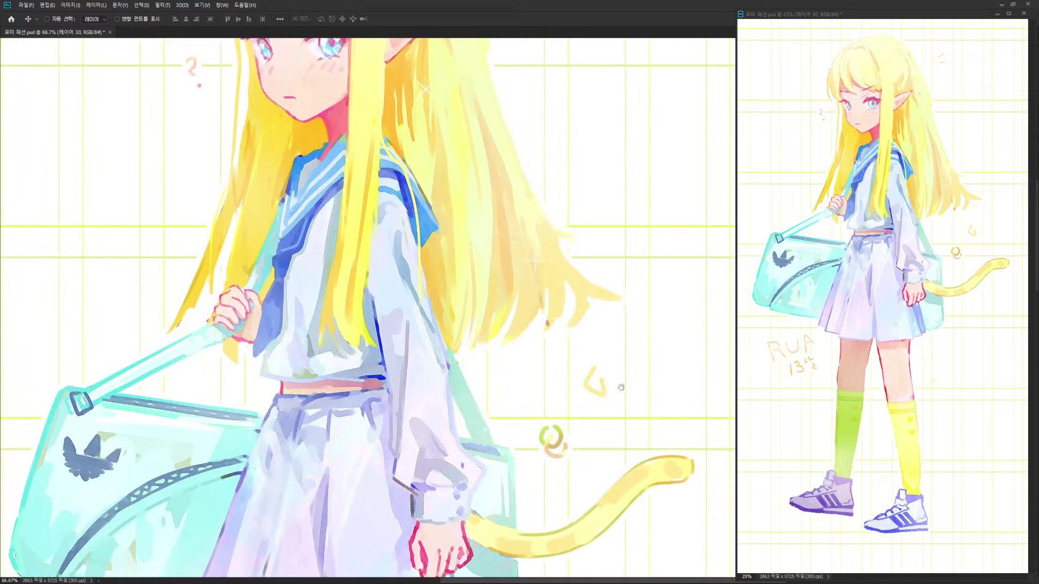
pyautogui.scroll(-5, 634, 377)
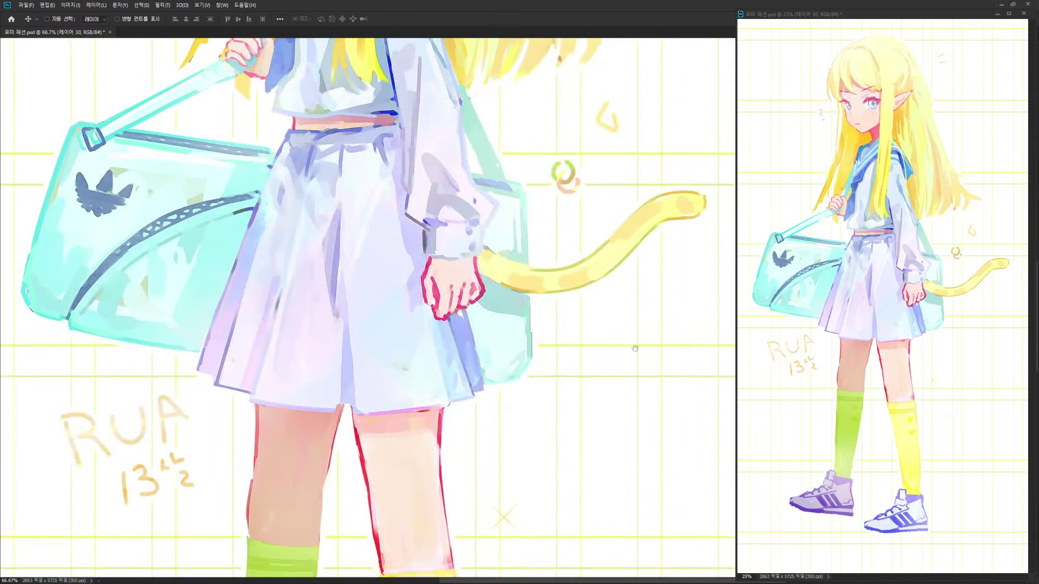
pyautogui.scroll(-5, 630, 388)
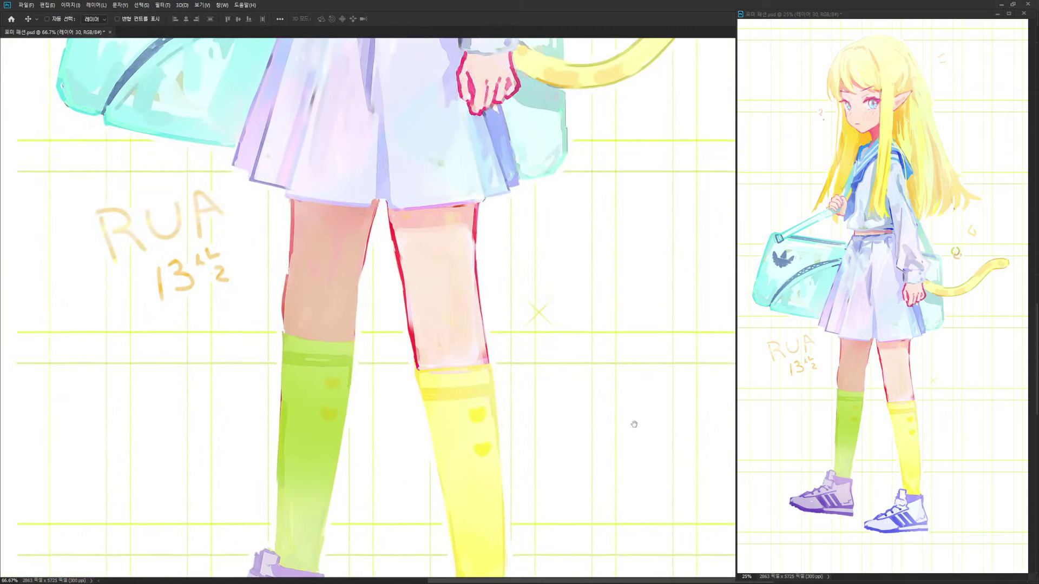
pyautogui.scroll(-2, 645, 328)
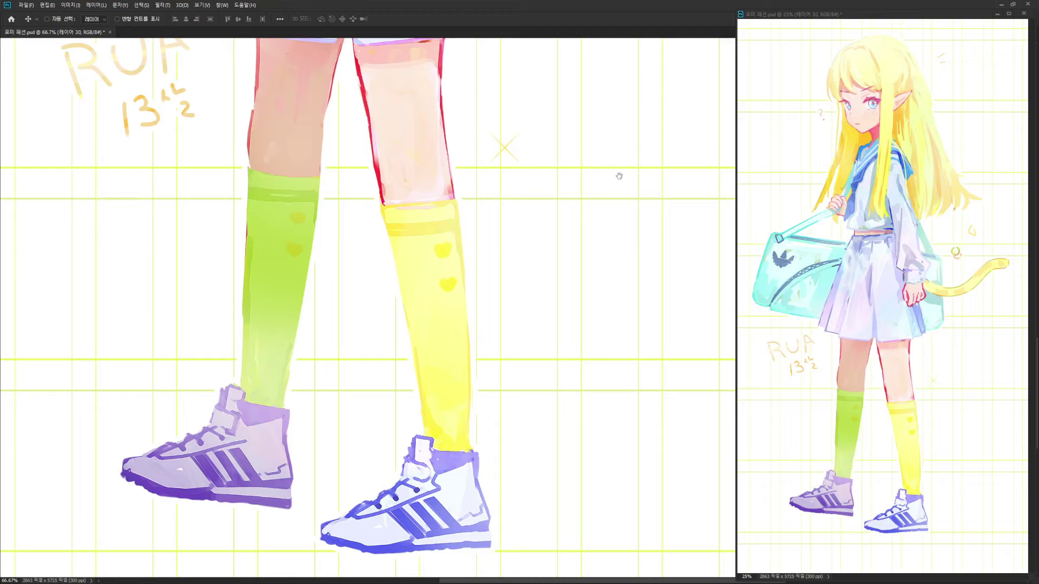
pyautogui.scroll(8, 619, 175)
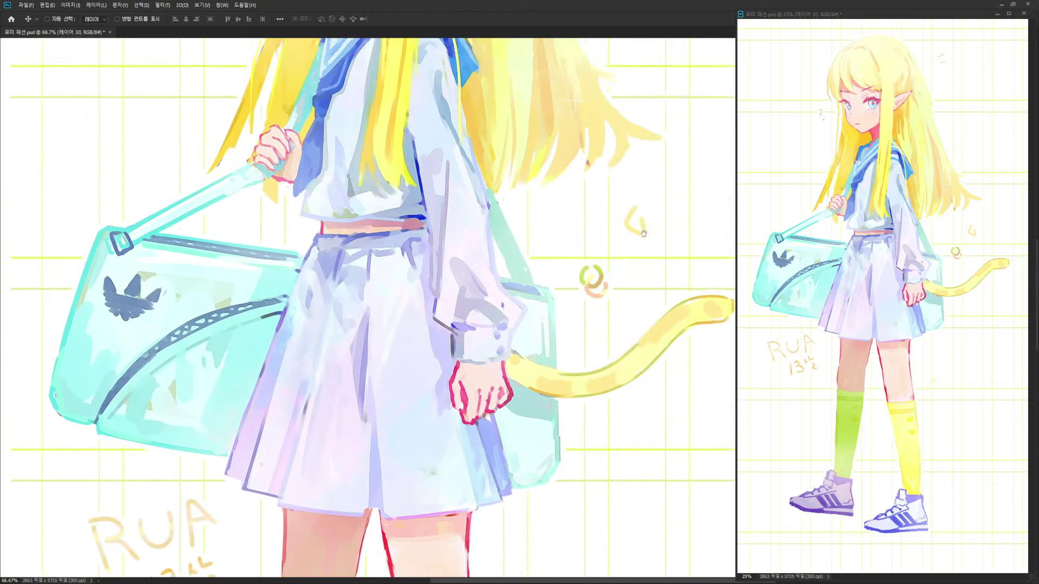
pyautogui.scroll(6, 643, 233)
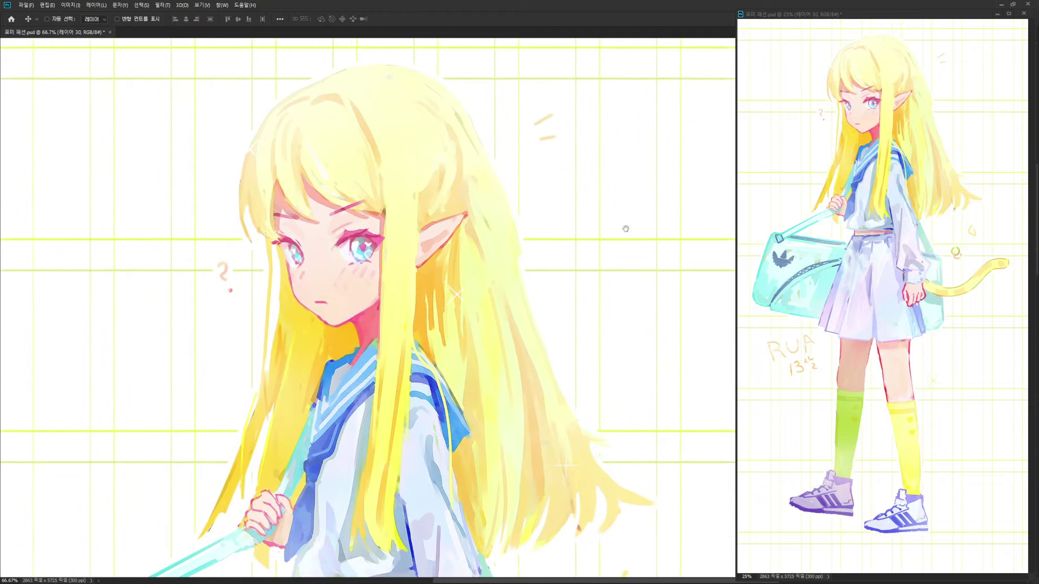
pyautogui.scroll(1, 625, 229)
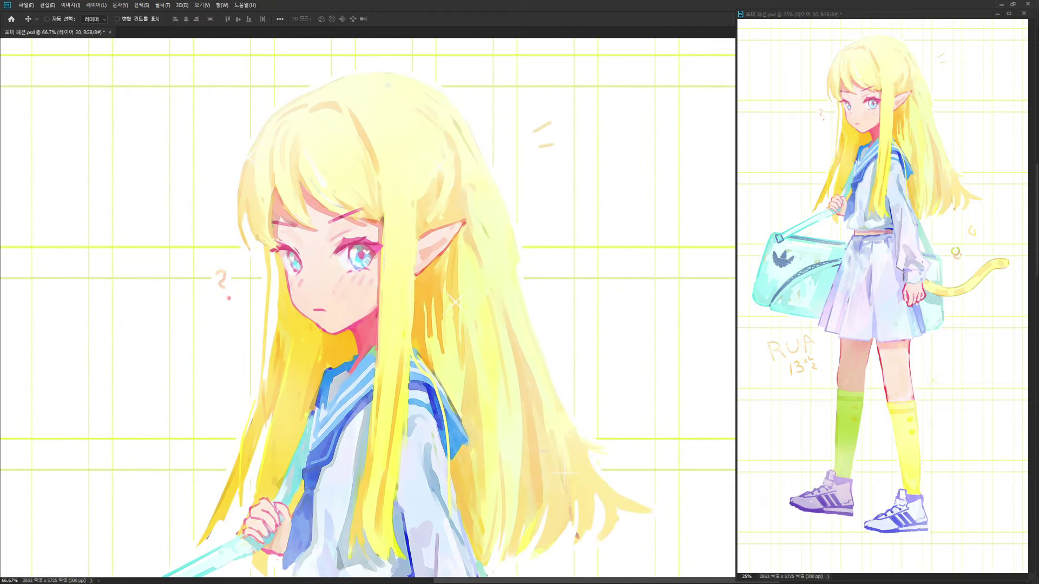